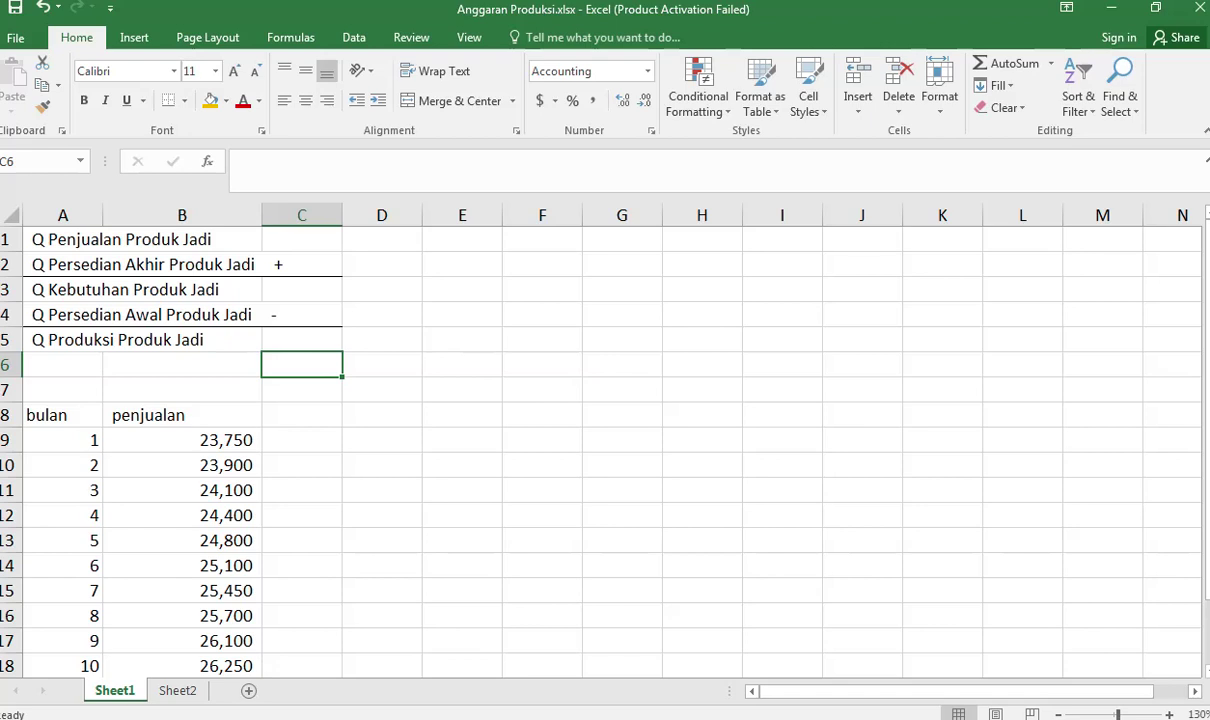
Step: Review the monthly sales table down to the annual total and check the production stability calculation on the presentation slide
scroll(292, 505, down, 4)
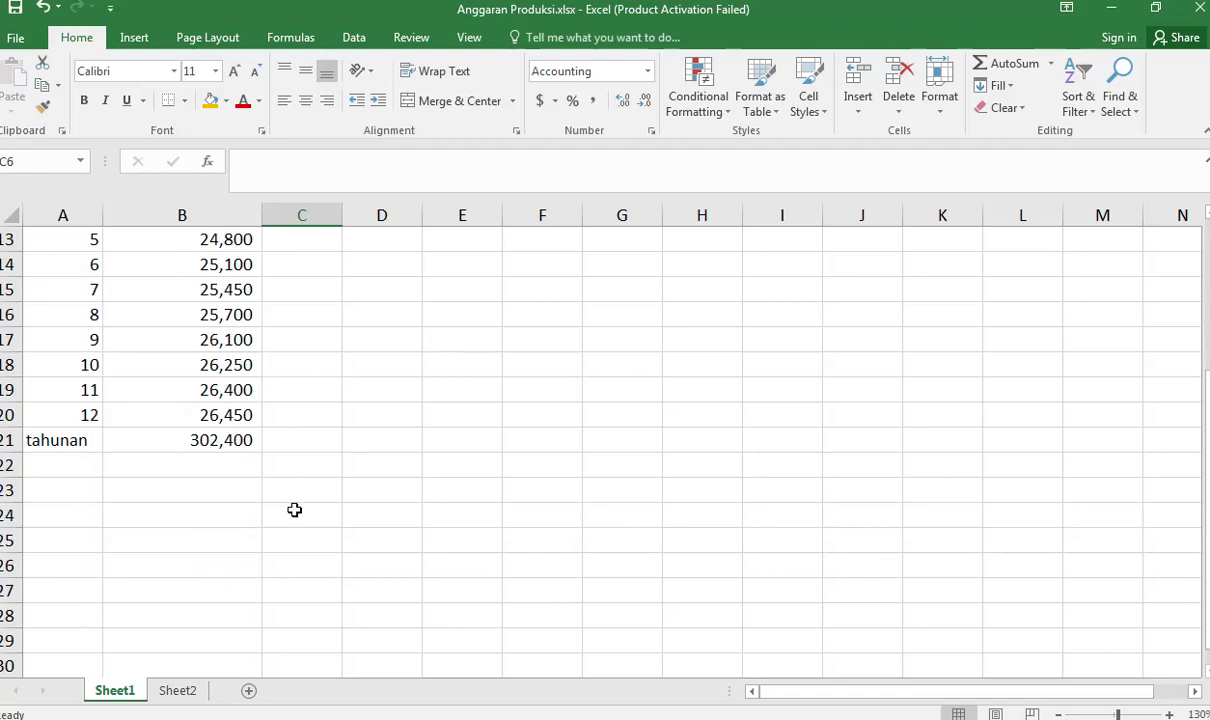
scroll(291, 496, up, 1)
scroll(291, 496, up, 1)
scroll(278, 464, up, 1)
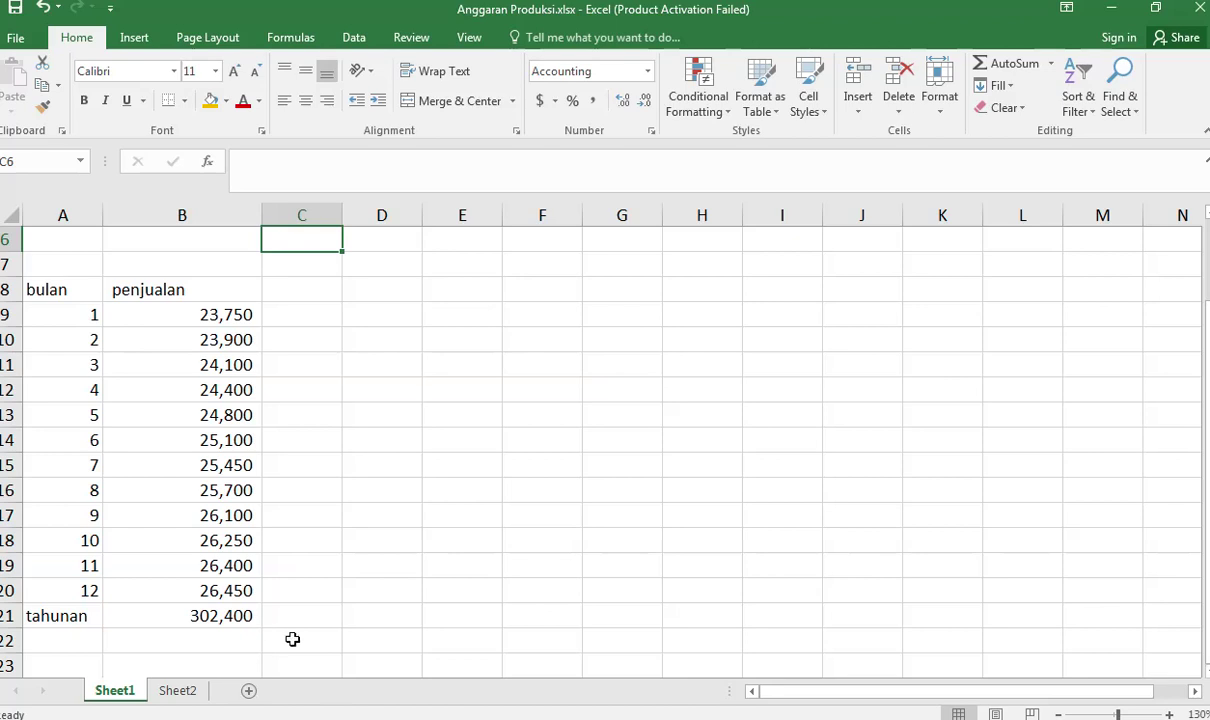
key(alt+Tab)
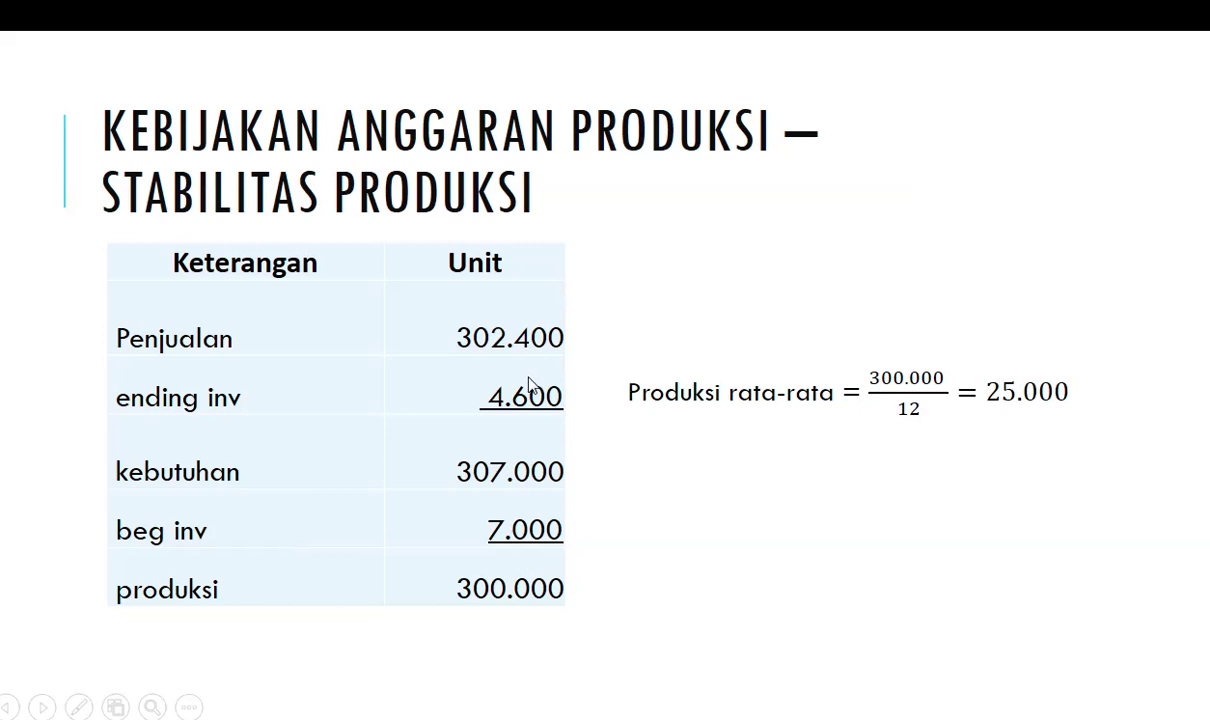
key(alt+Tab)
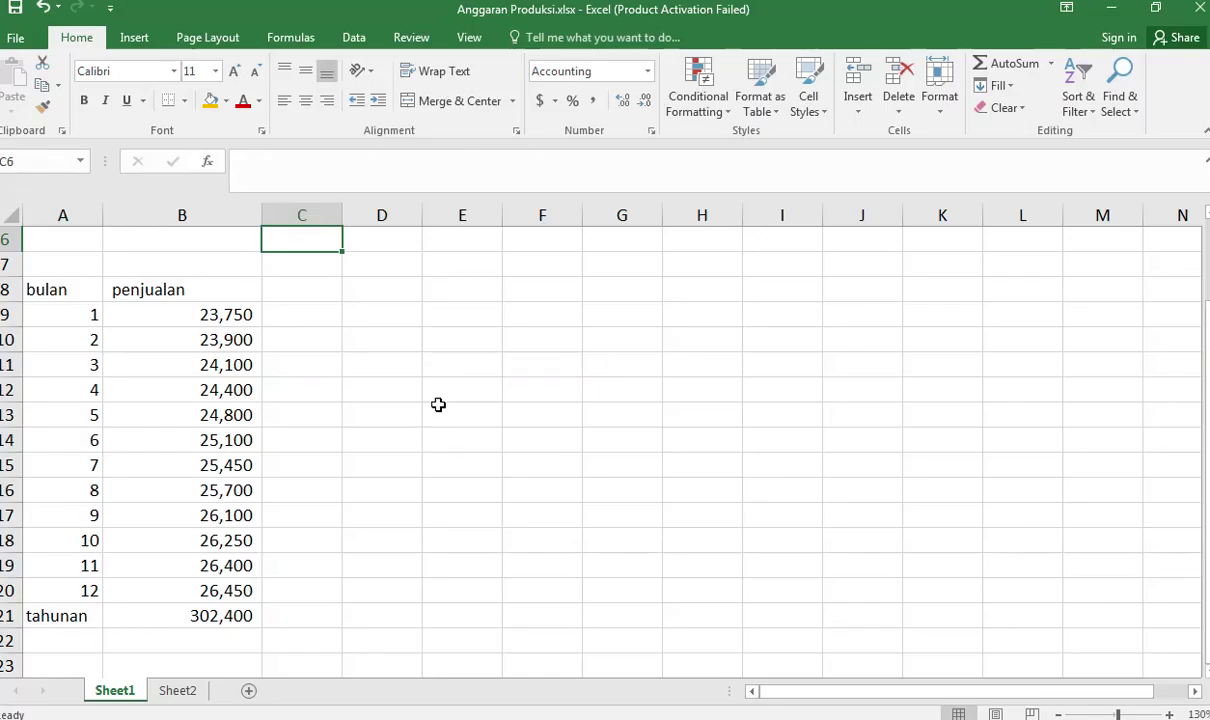
Step: Link cell D1, beside Q Penjualan Produk Jadi, to the annual sales total in B21 and auto-fit column D
click(408, 336)
key(Up)
key(Up)
key(Up)
key(Up)
key(Up)
key(Up)
key(Up)
key(Up)
key(Up)
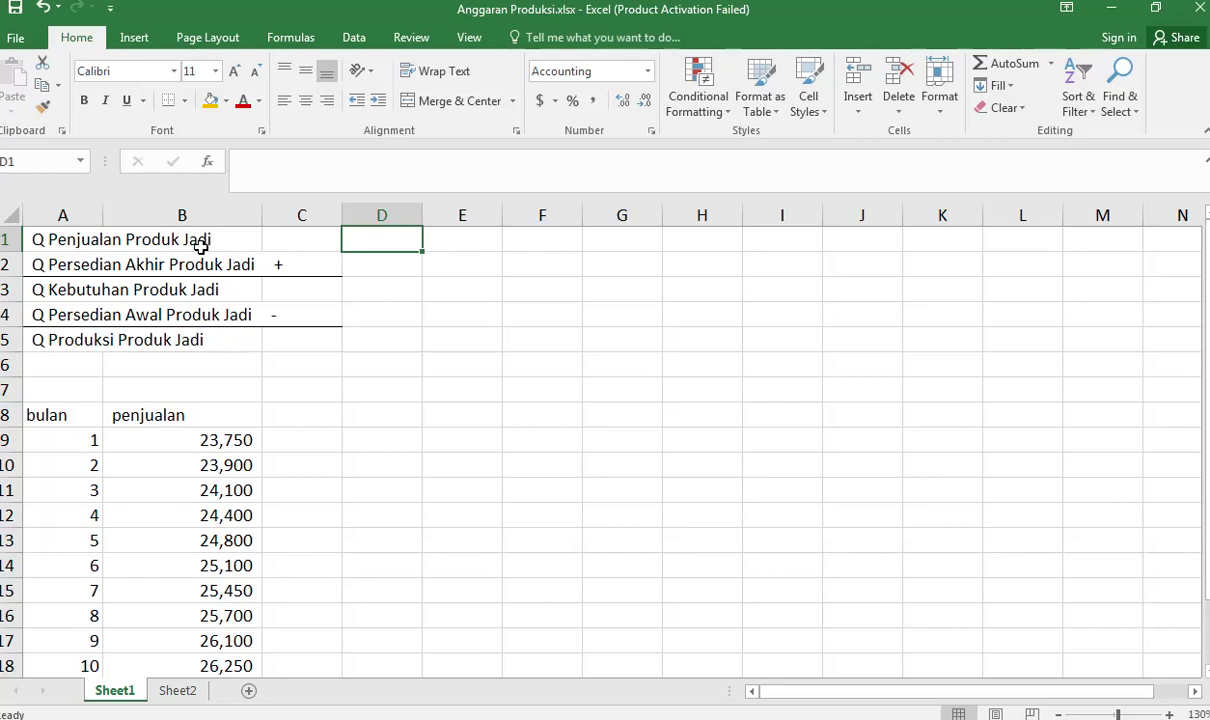
text(=)
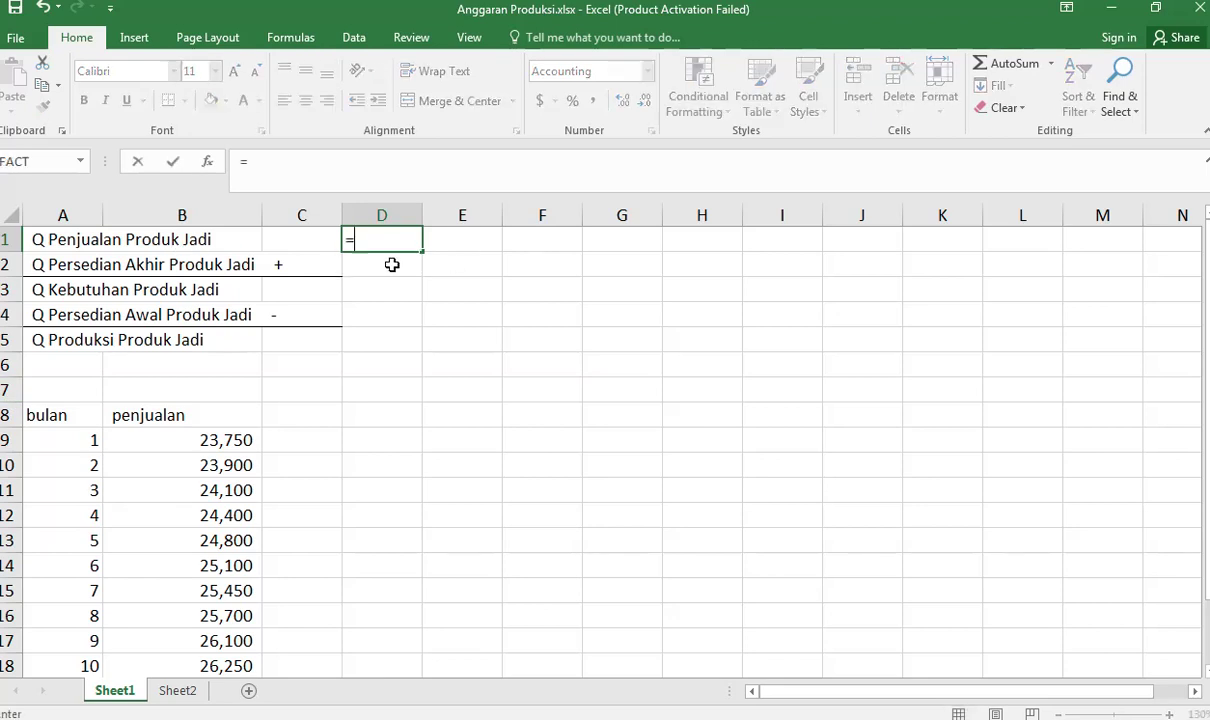
scroll(273, 618, down, 2)
click(220, 588)
key(Return)
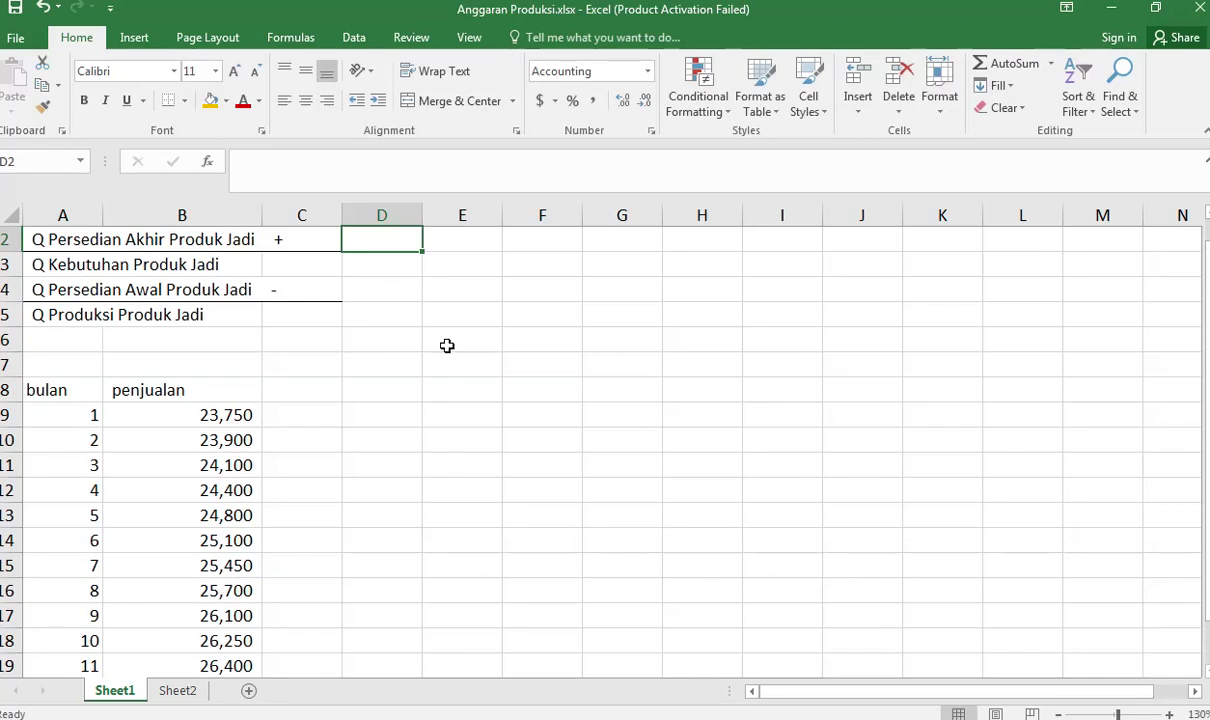
scroll(462, 335, up, 1)
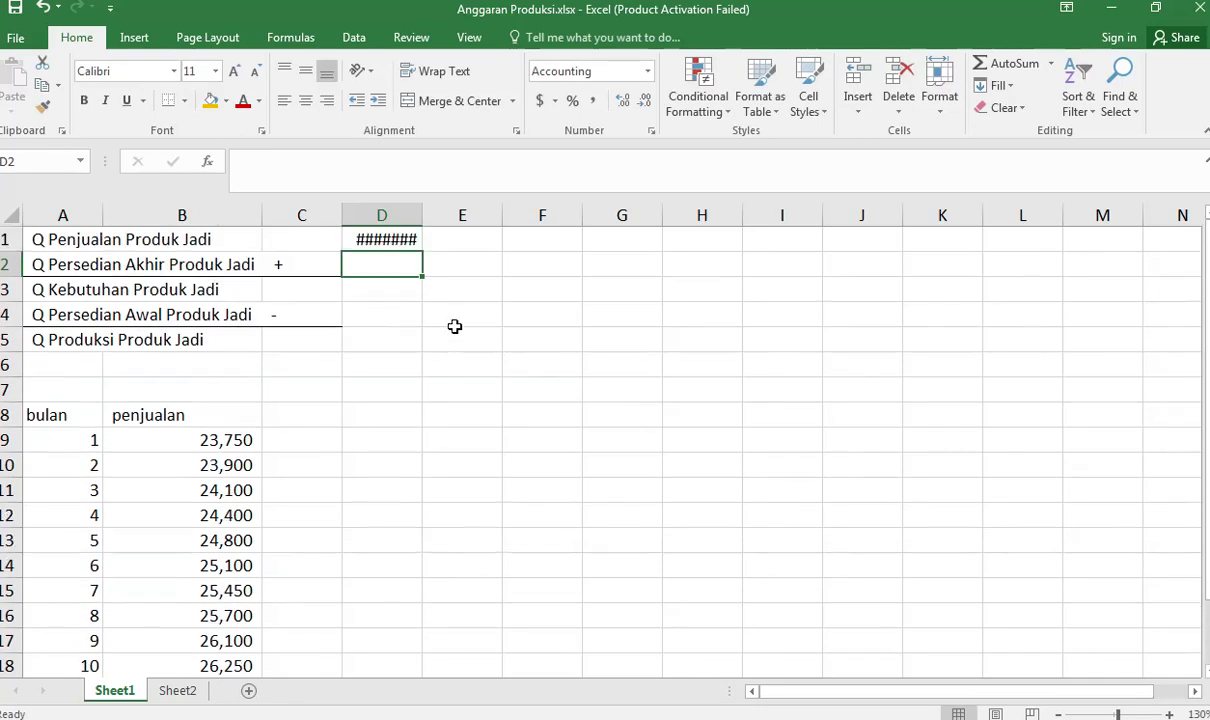
double_click(422, 208)
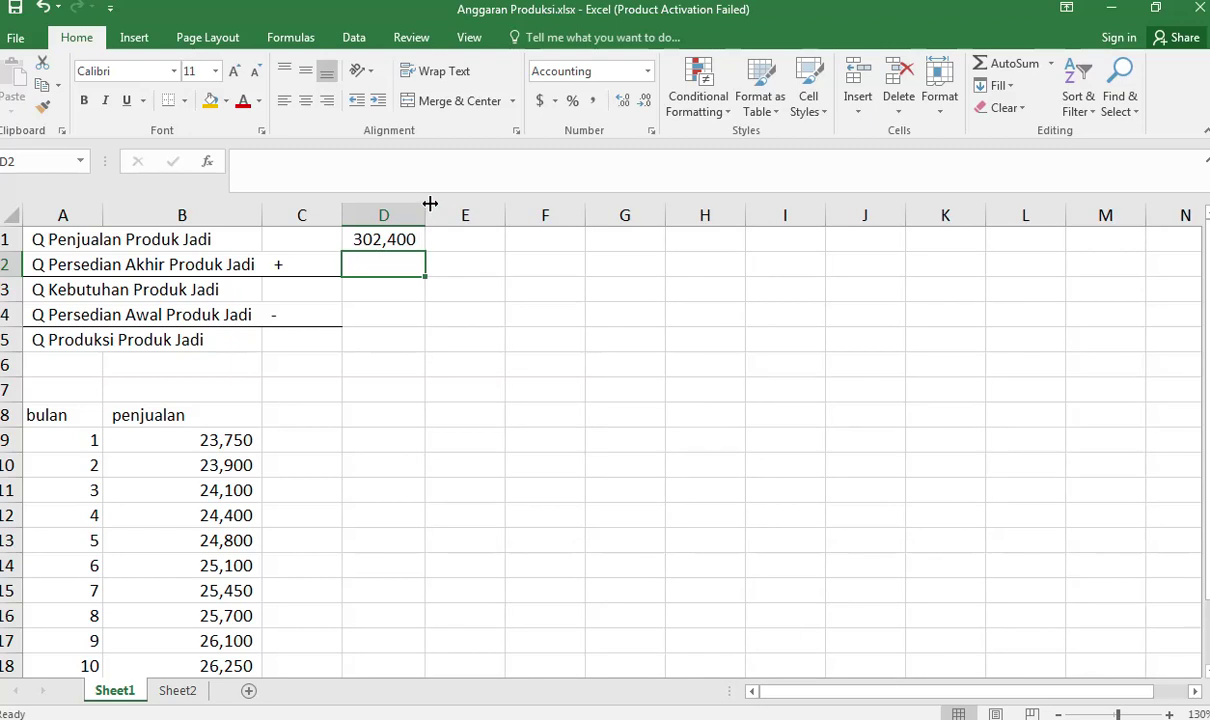
Step: Check the inventory figures on the presentation slide and enter ending inventory 4,600 in D2 and beginning inventory 7000 in D4
click(503, 316)
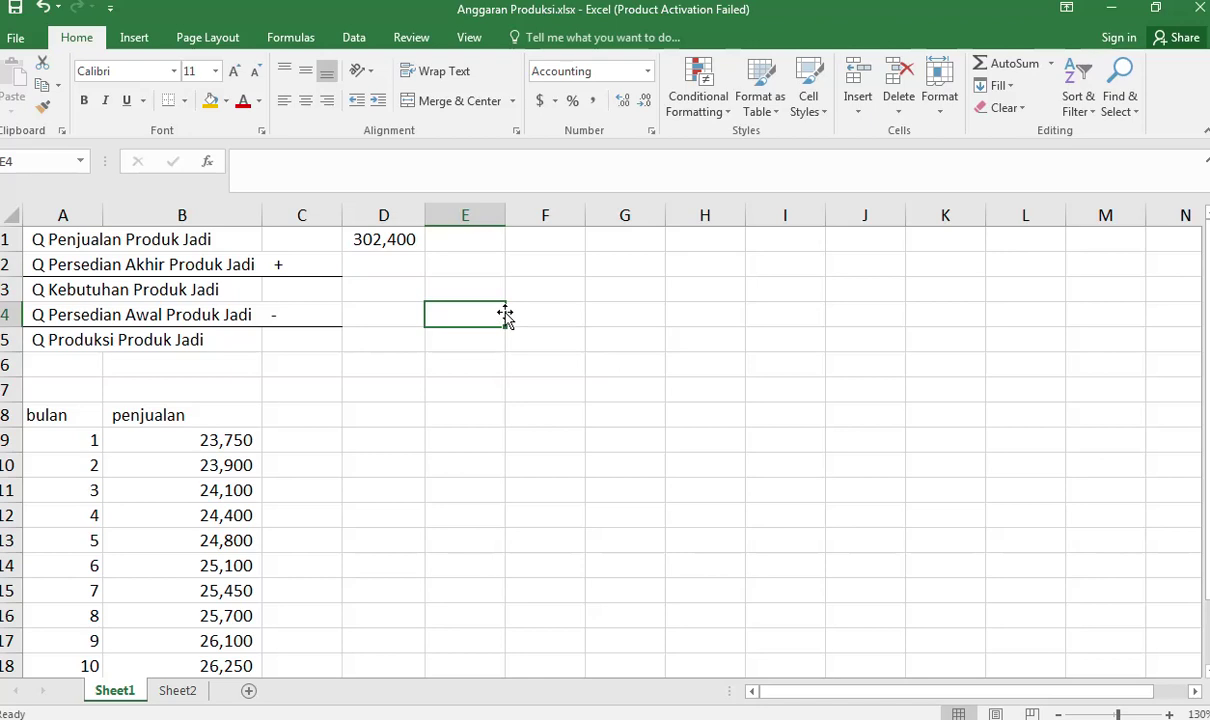
key(alt+Tab)
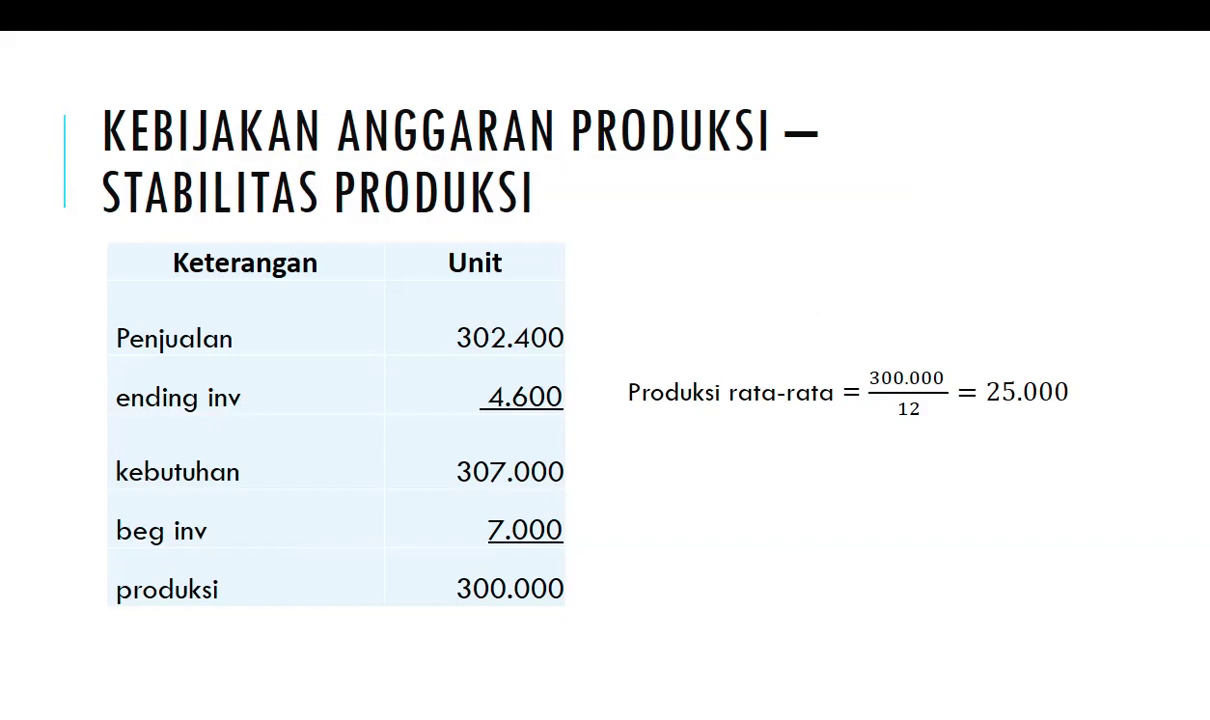
key(alt+Tab)
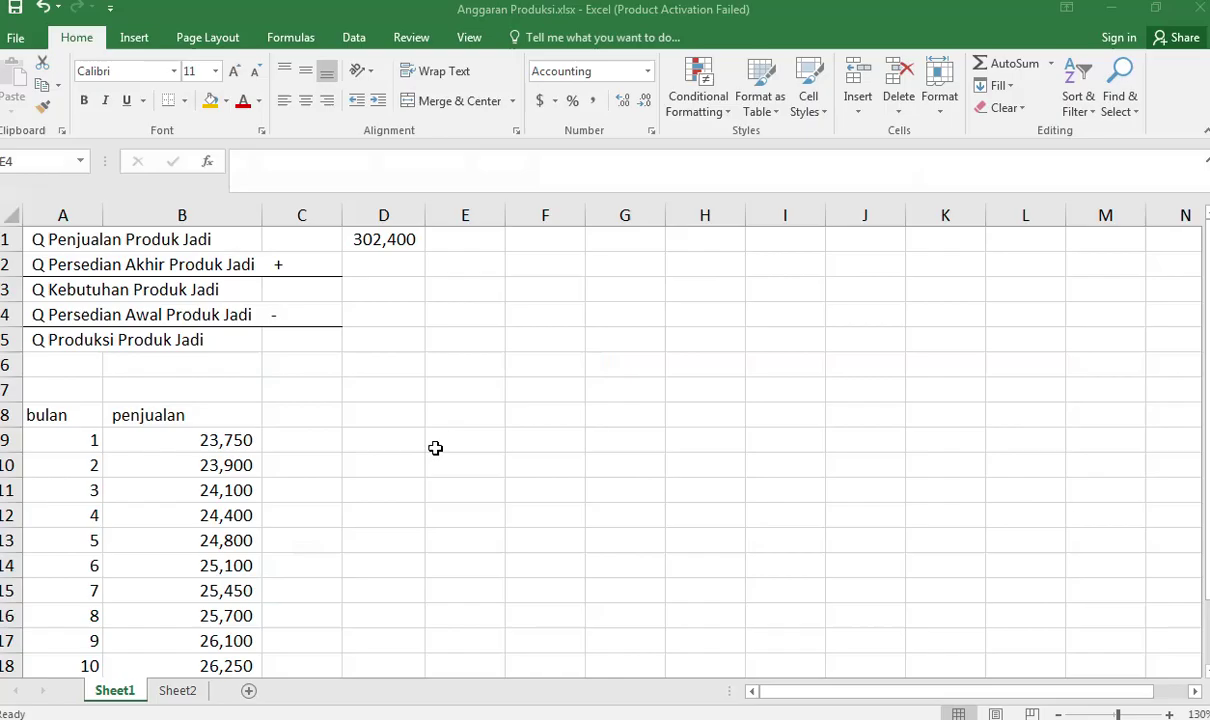
click(402, 263)
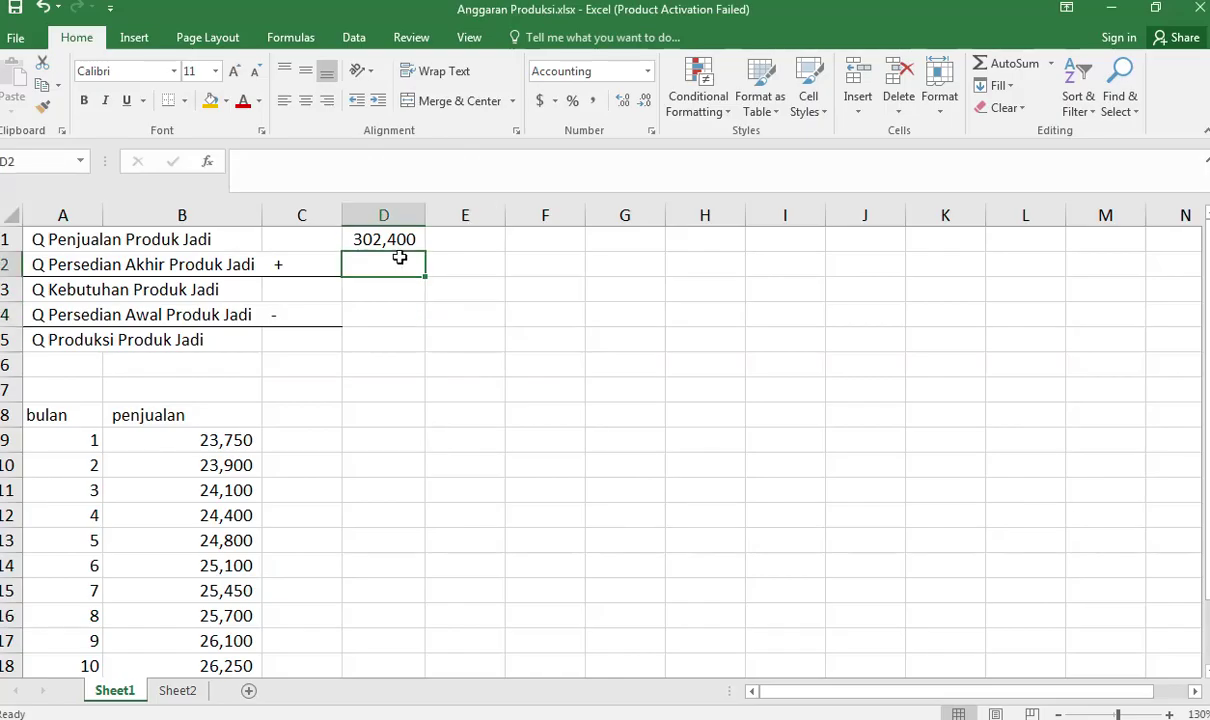
text(4,600)
key(Return)
key(Return)
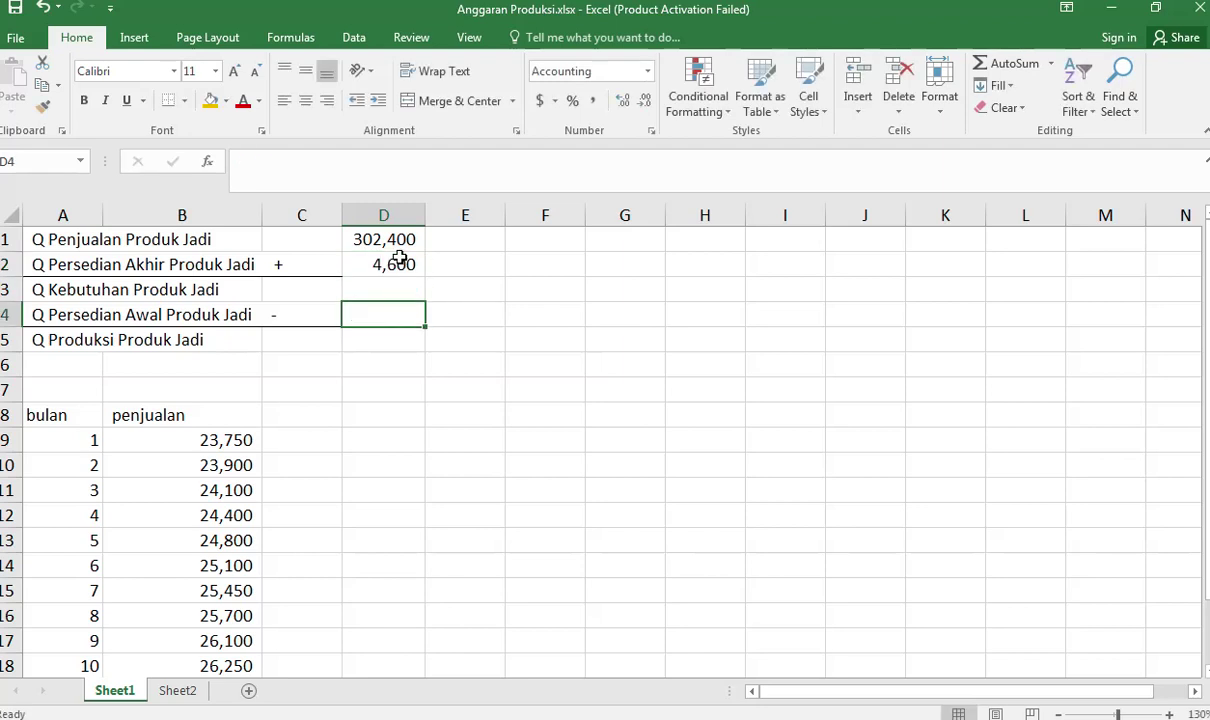
text(7000)
key(Up)
key(Up)
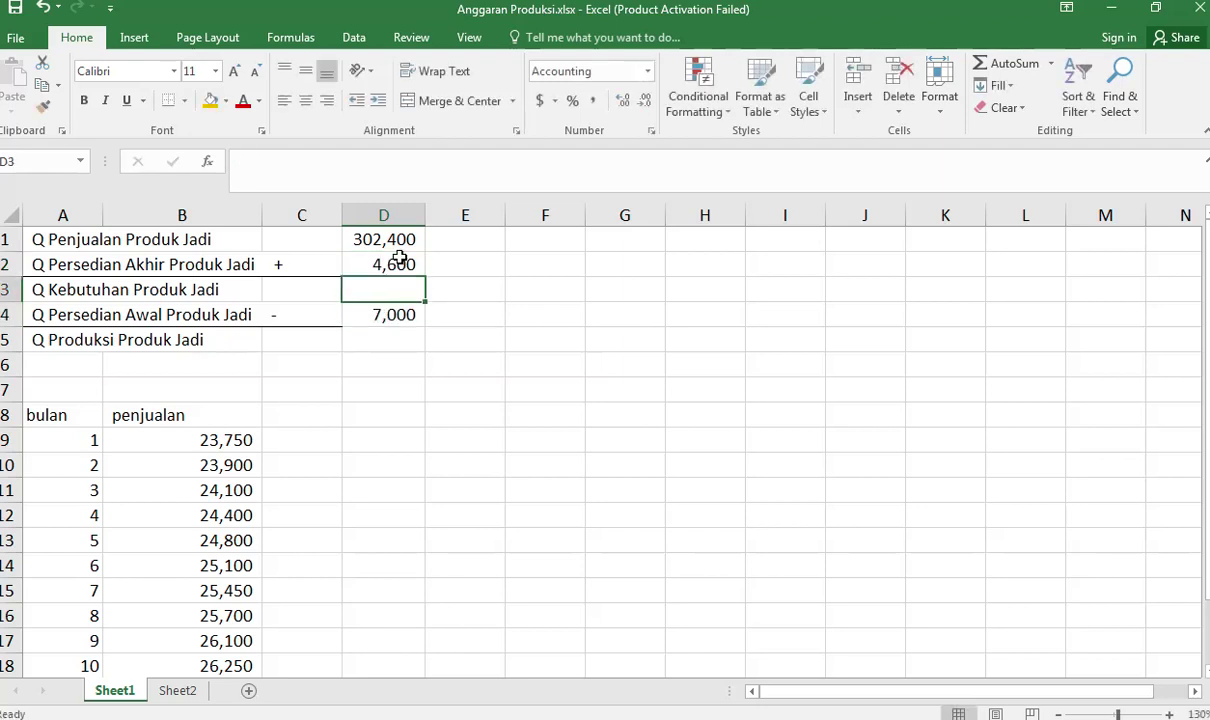
Step: Calculate the finished product requirement in D3 by adding sales and ending inventory with =D1+D2
key(Down)
text(=)
key(Up)
key(Up)
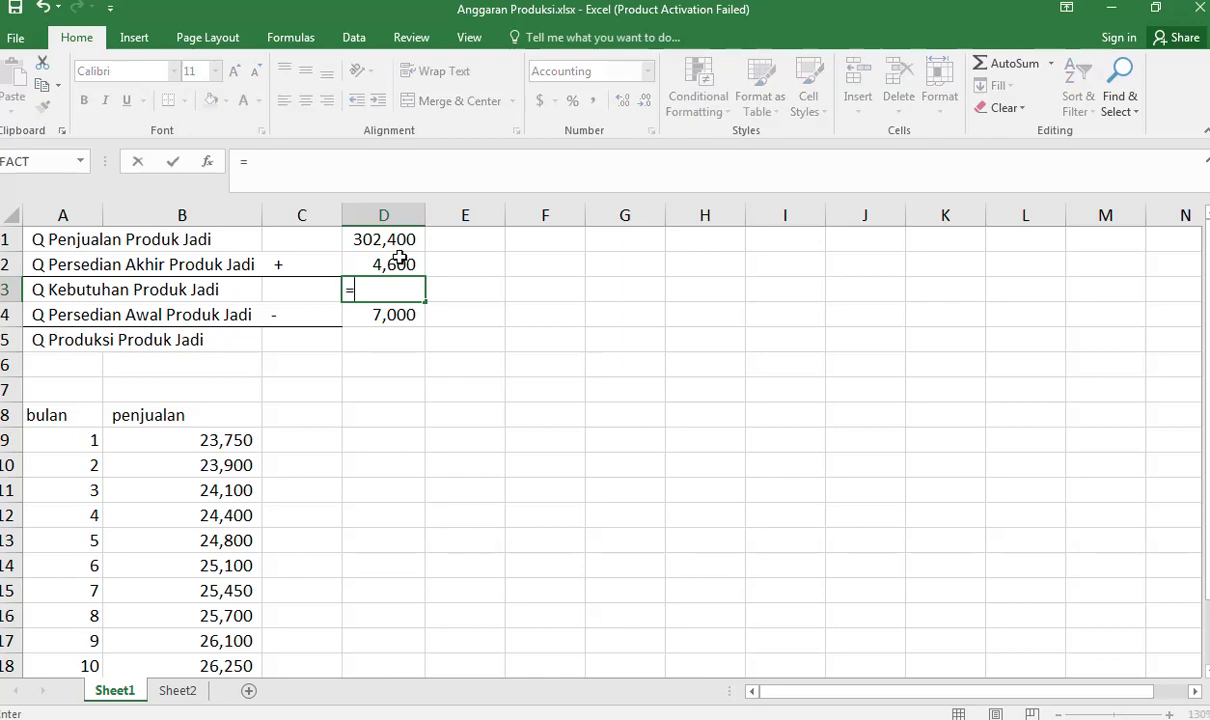
text(+)
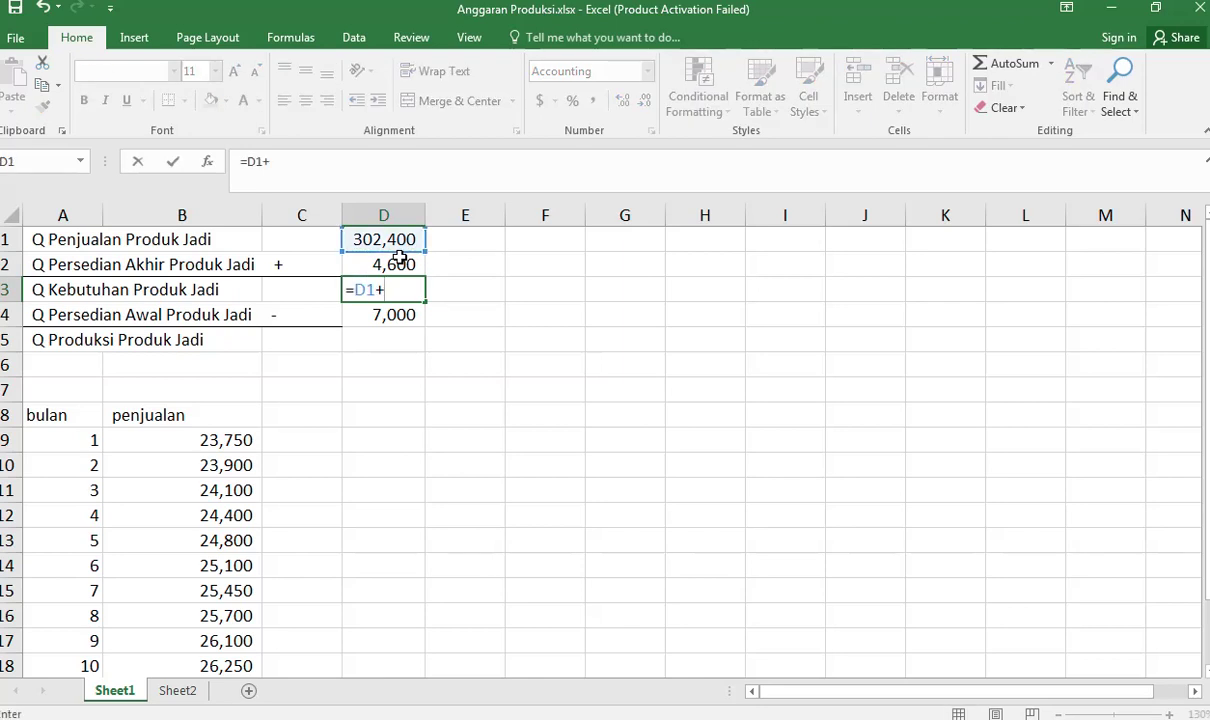
key(Up)
key(Return)
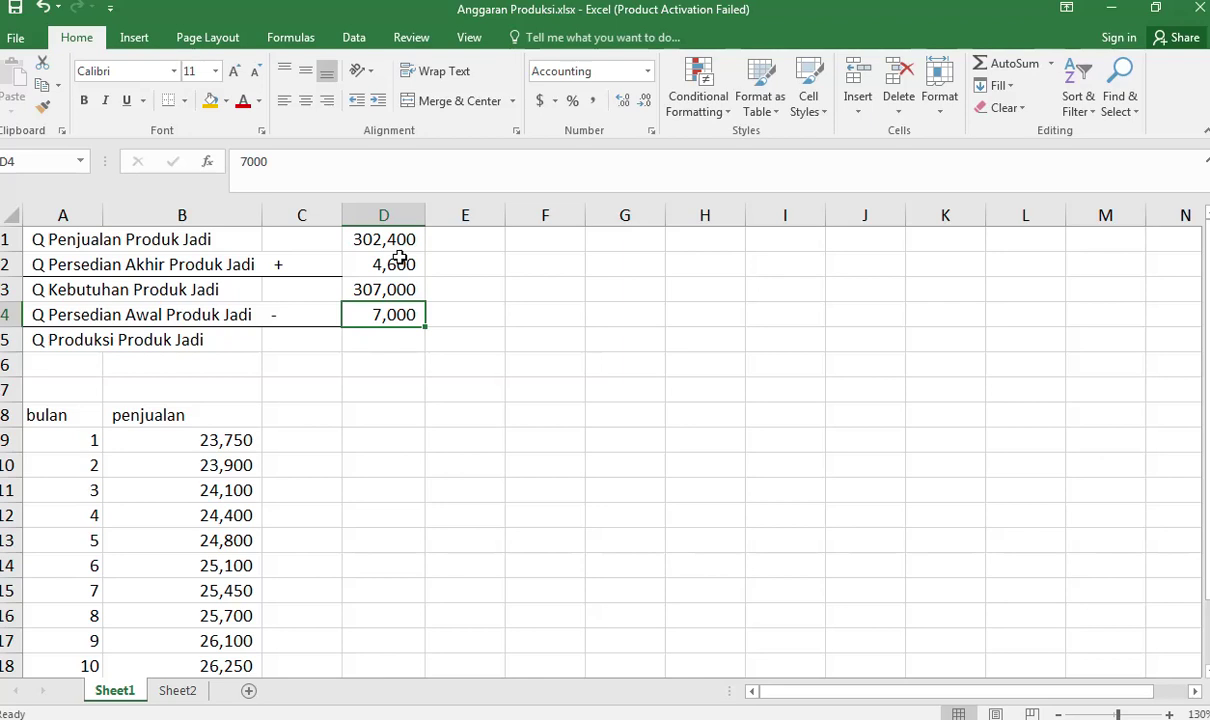
Step: Calculate the finished product production quantity in D5 by subtracting beginning inventory from the requirement with =D3-D4
key(Down)
text(=)
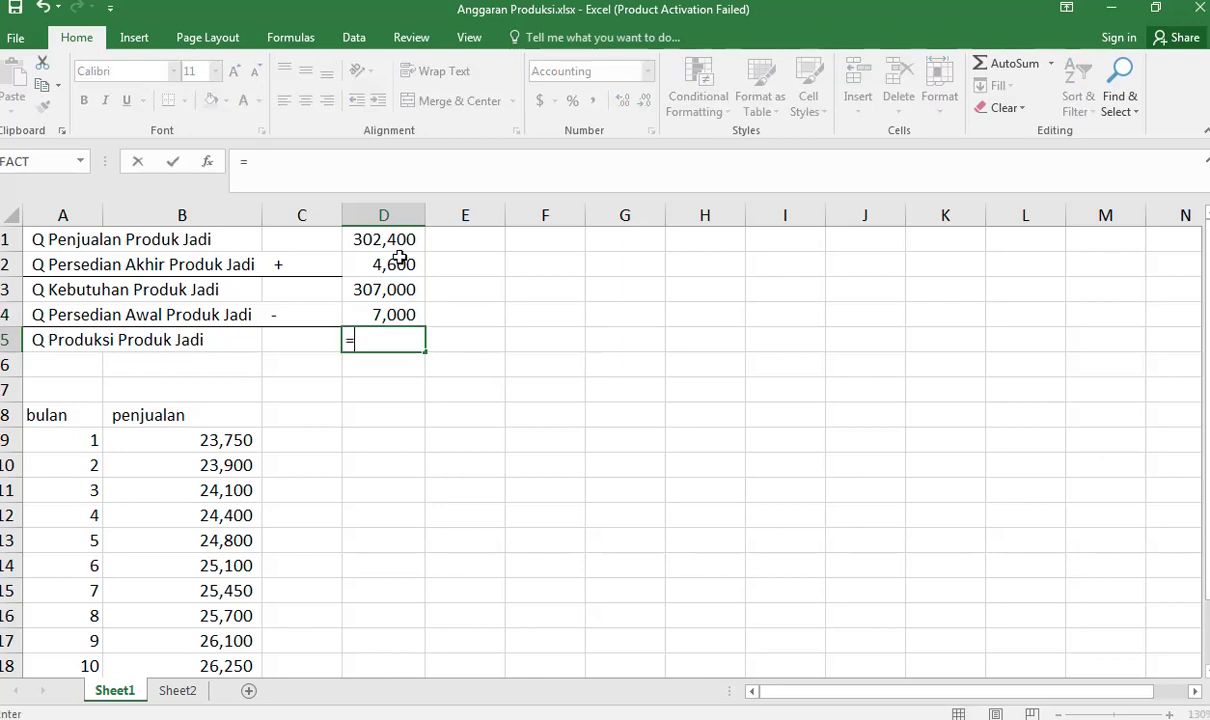
key(Up)
key(Up)
text(-)
key(Up)
key(Return)
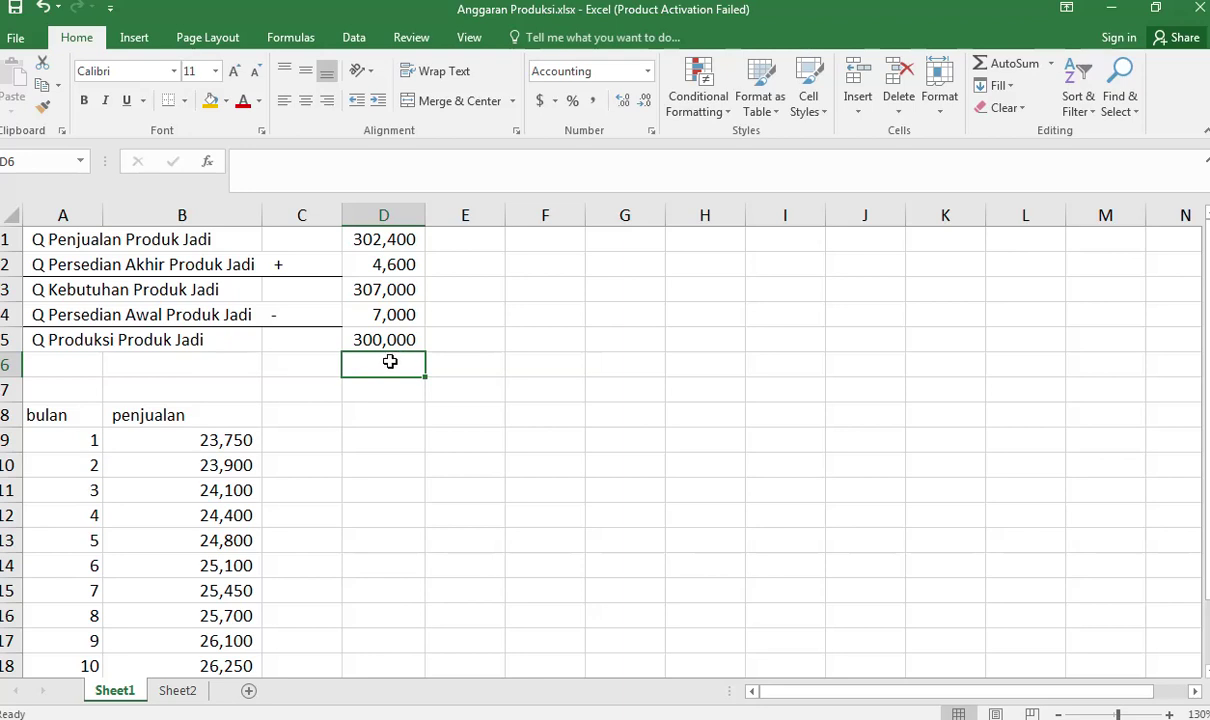
Step: Label the production quantities with "per tahun" in E5 and "per bulan" in E6
click(452, 336)
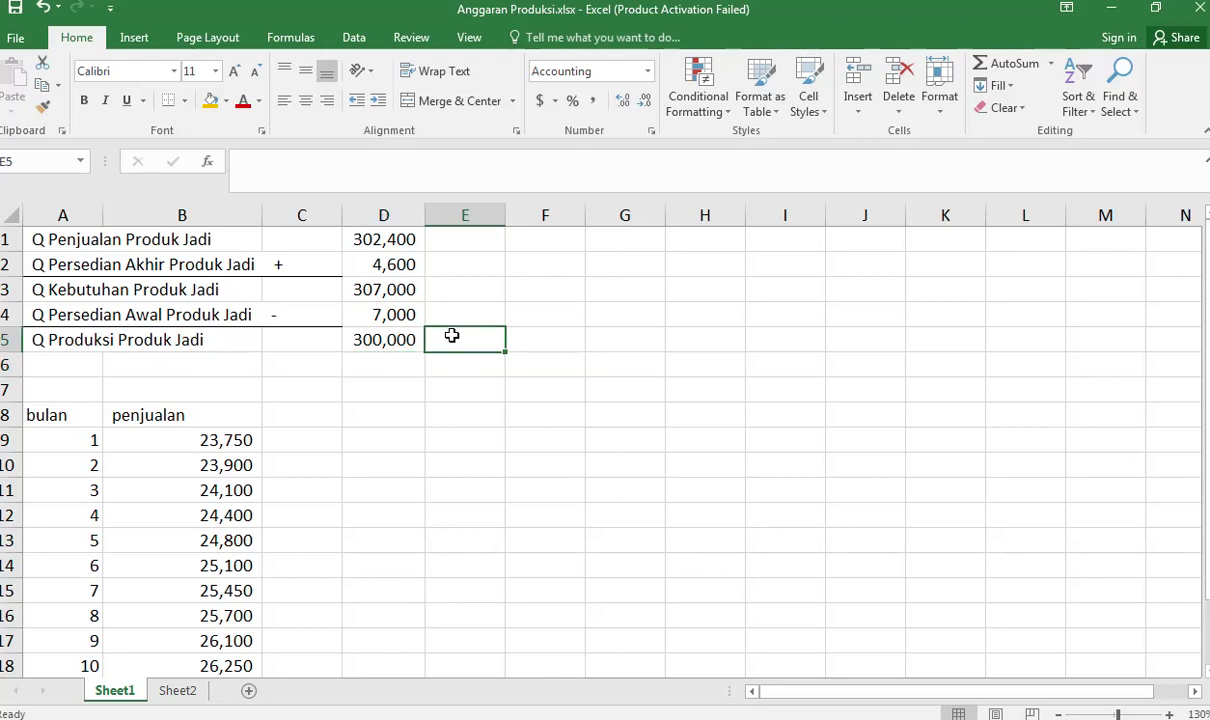
text(per tahun)
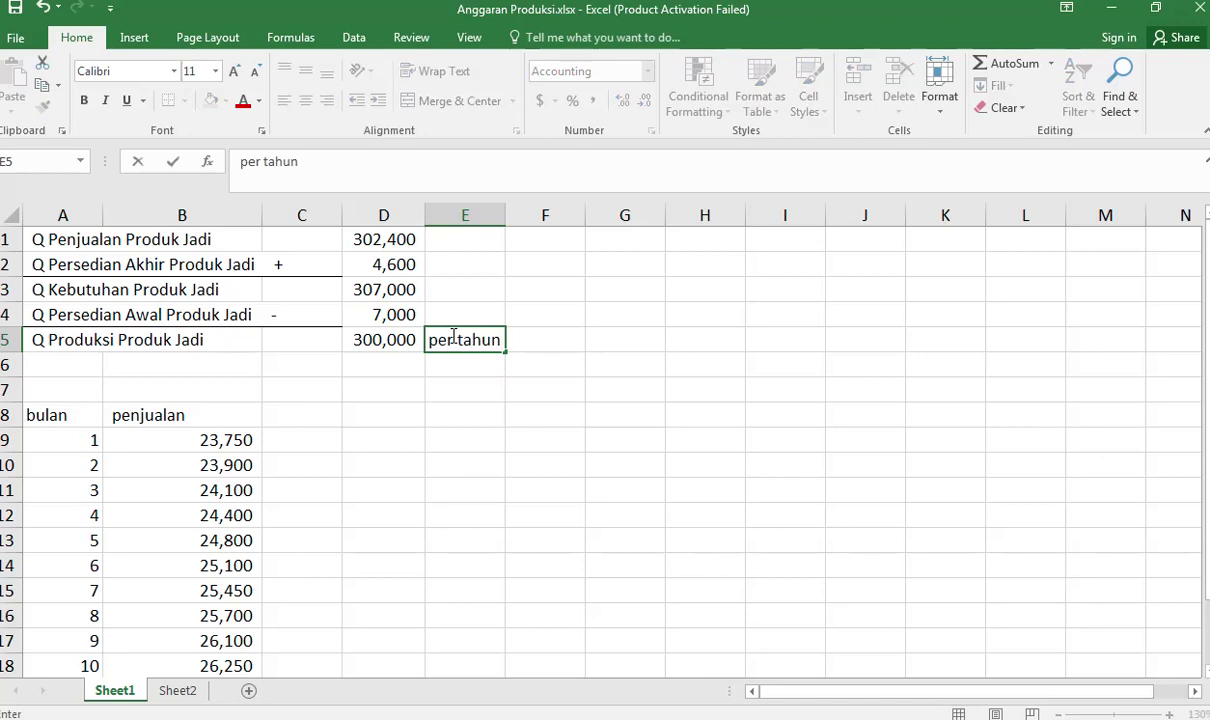
key(Return)
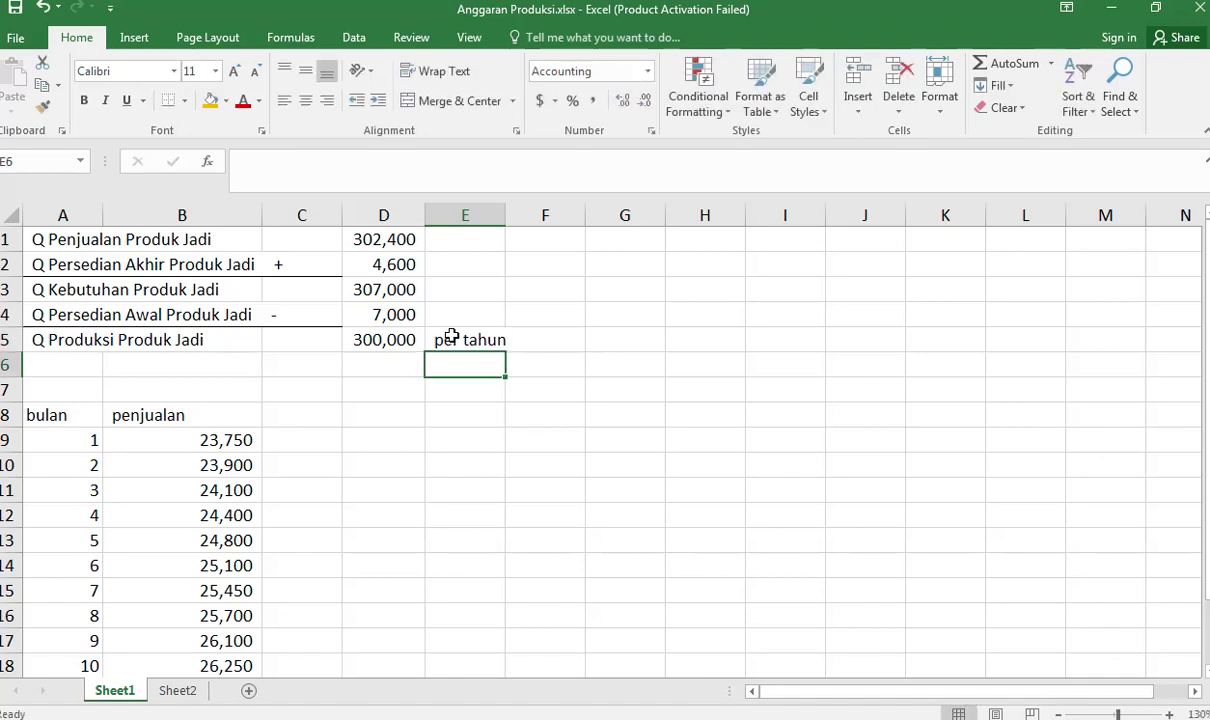
text(per bulan)
Step: Calculate the monthly production in D6 by dividing the annual production by 12 with =D5/12
key(Left)
text(=)
key(Up)
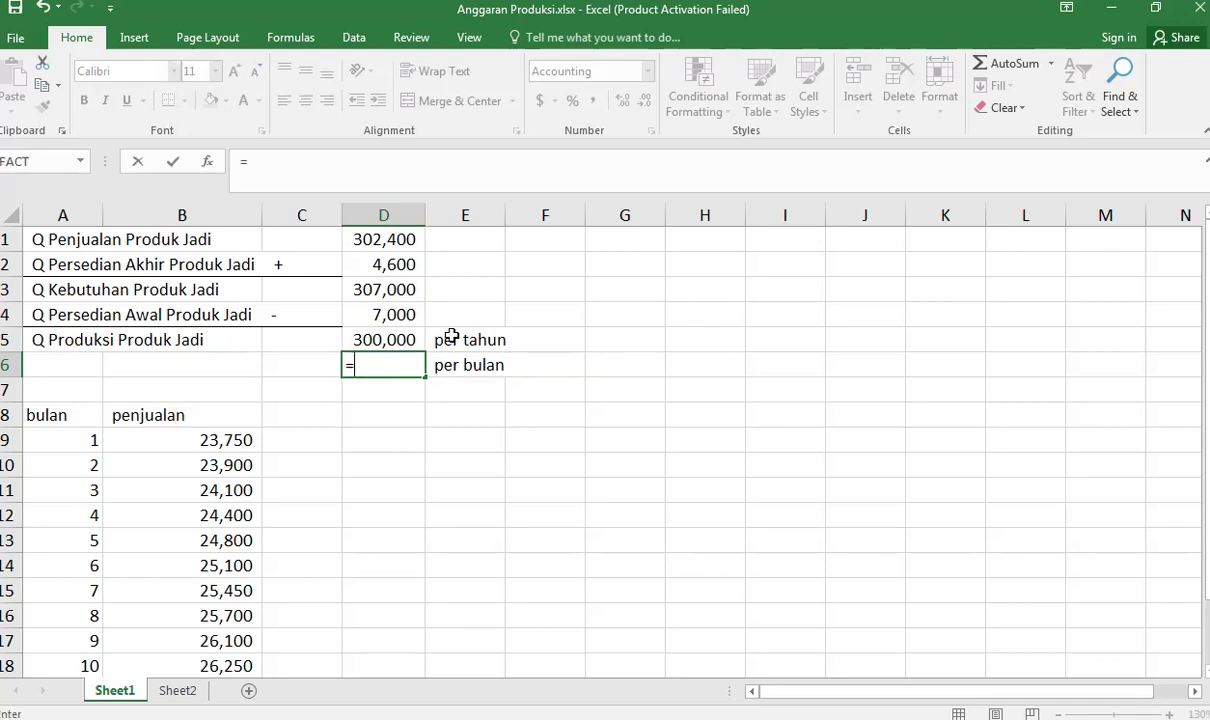
text(/)
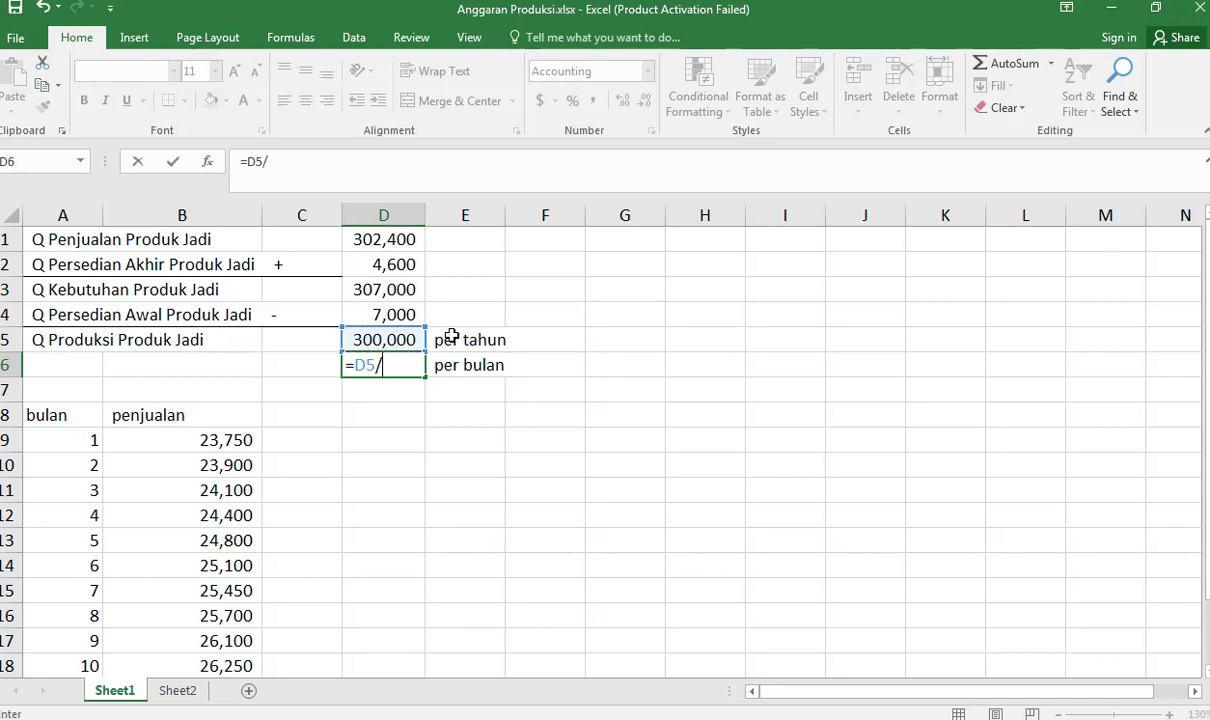
text(12)
key(Return)
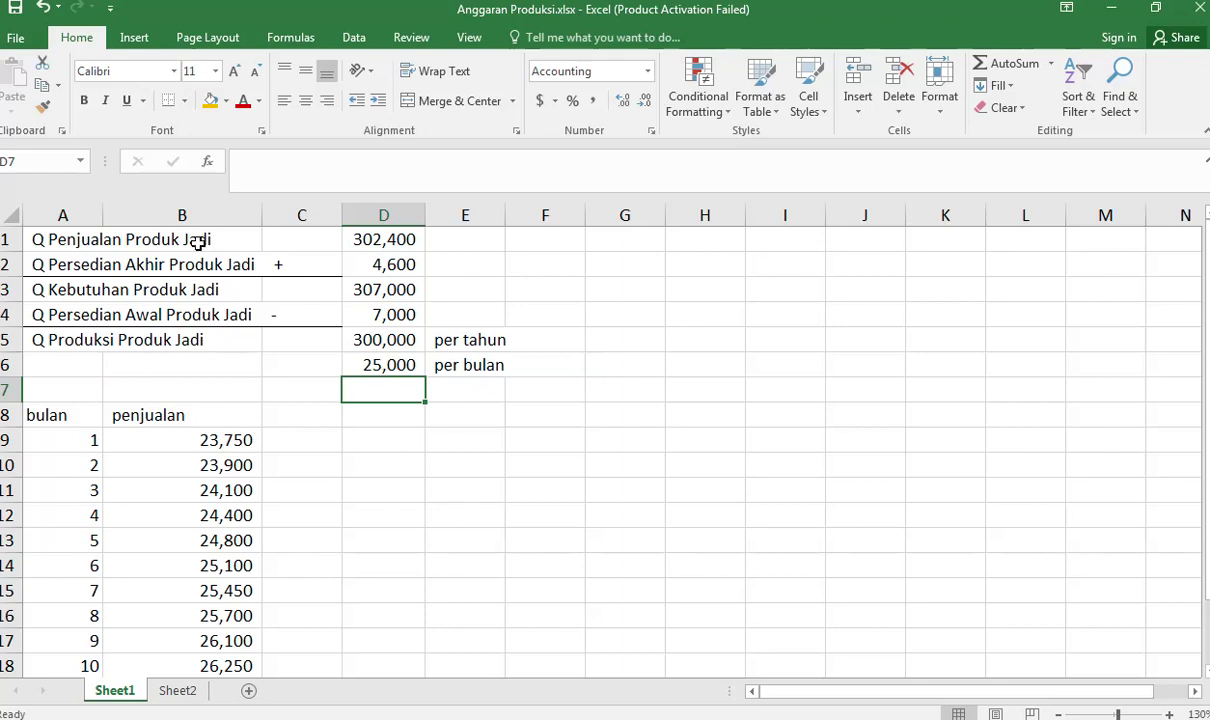
Step: Add the headers "persediaan akhir", "kebutuhan", "persediaan awal" and "produksi" in C8 to F8 of the monthly table
click(306, 417)
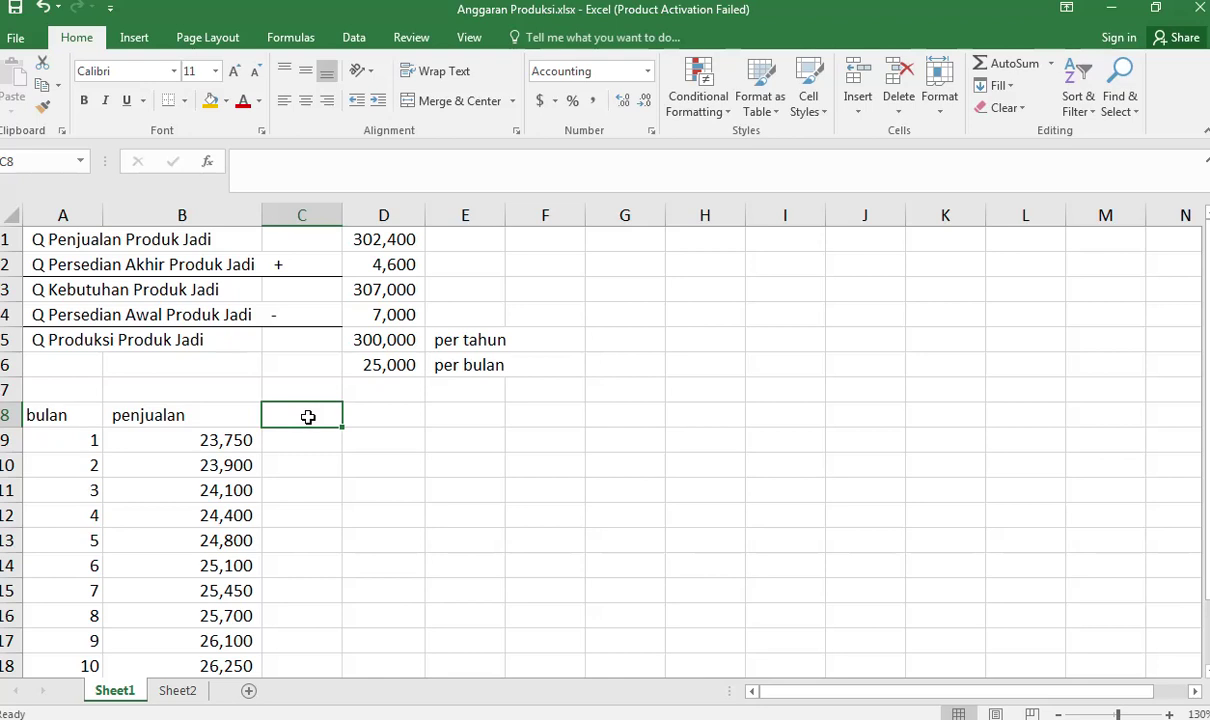
text(persediaan akhir)
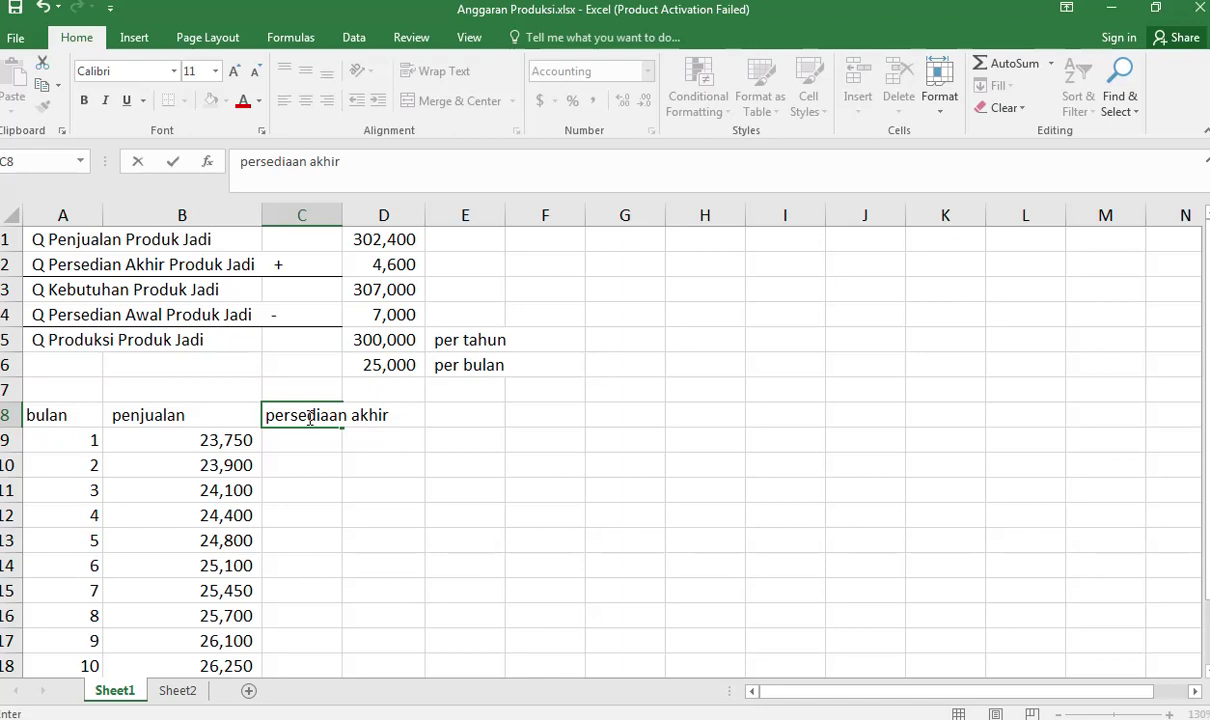
key(Tab)
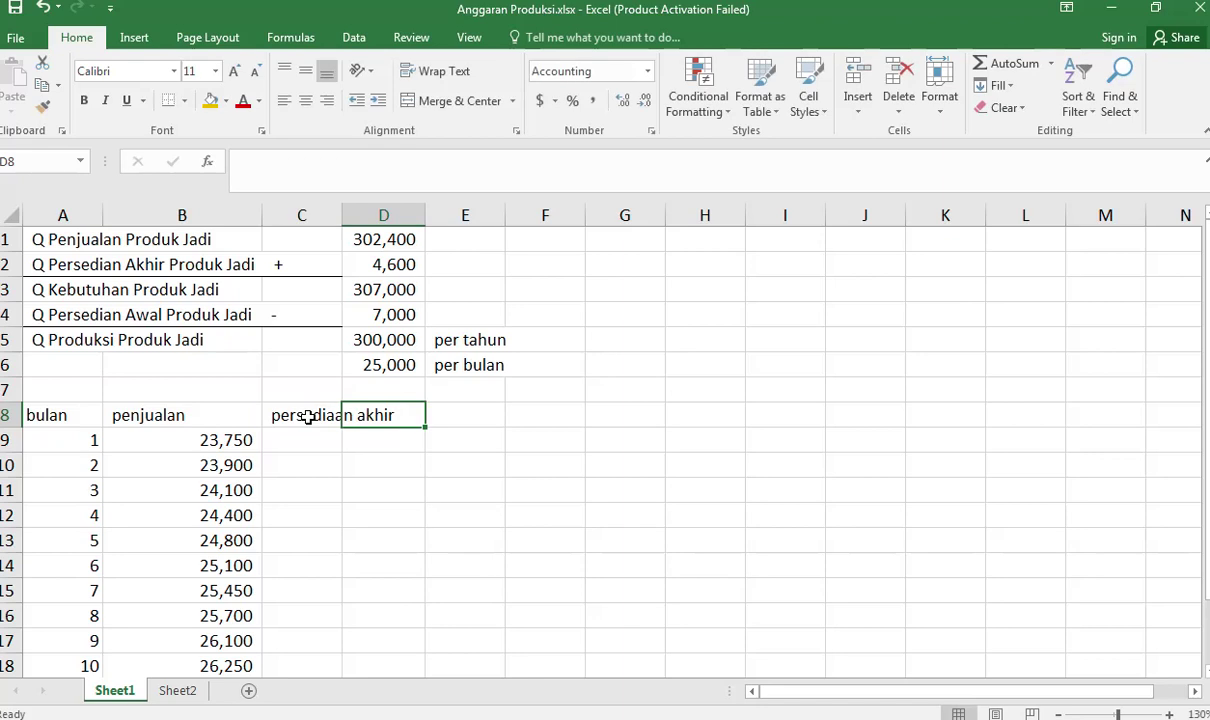
text(kebutuhan)
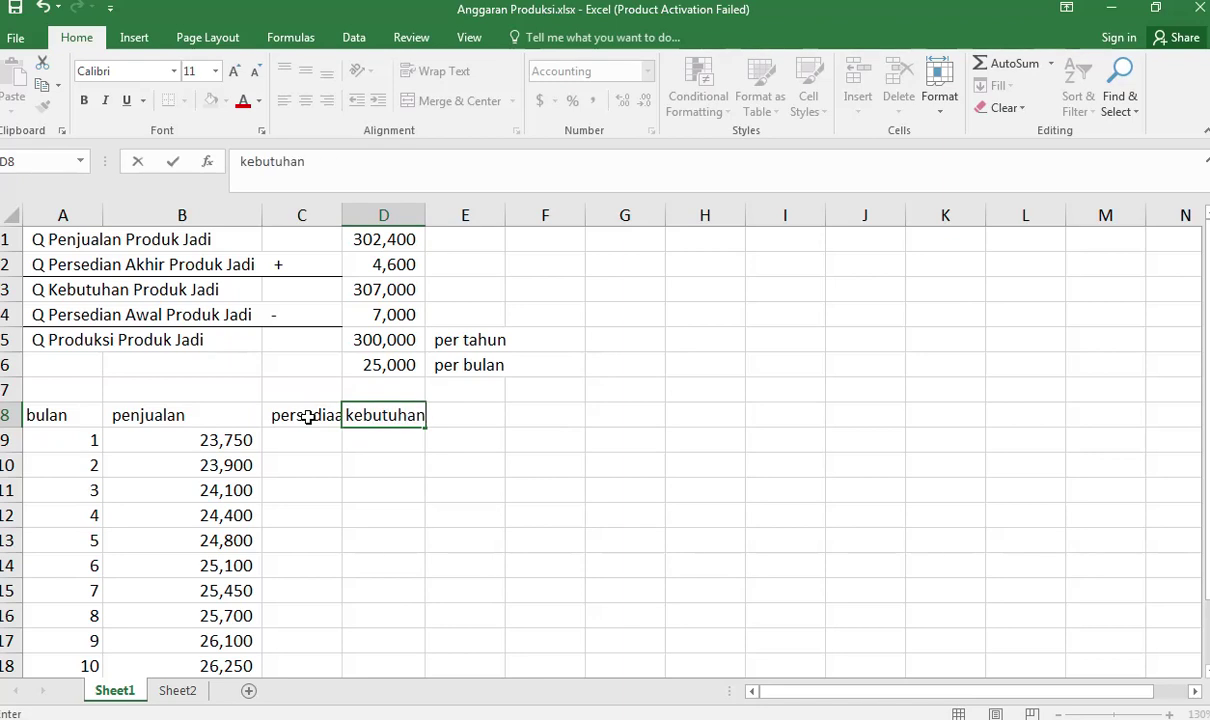
key(Tab)
text(pe)
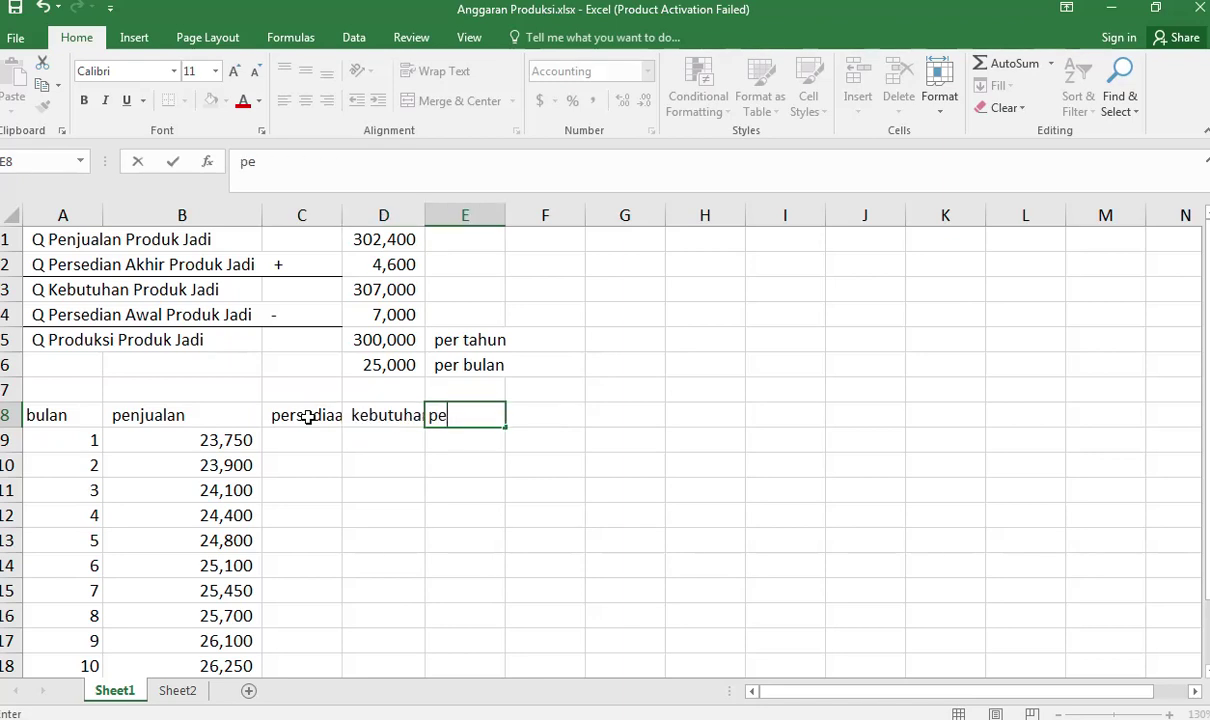
text(rsediaan )
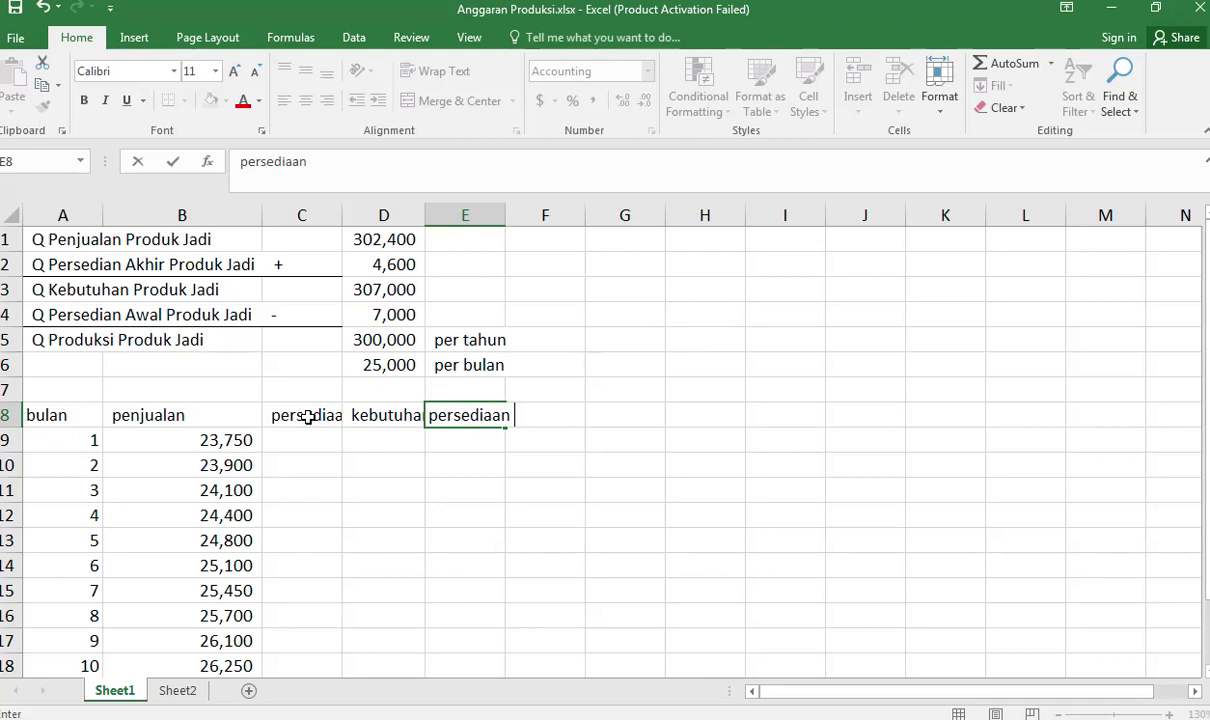
text(awal)
key(Tab)
text(produksi)
key(Return)
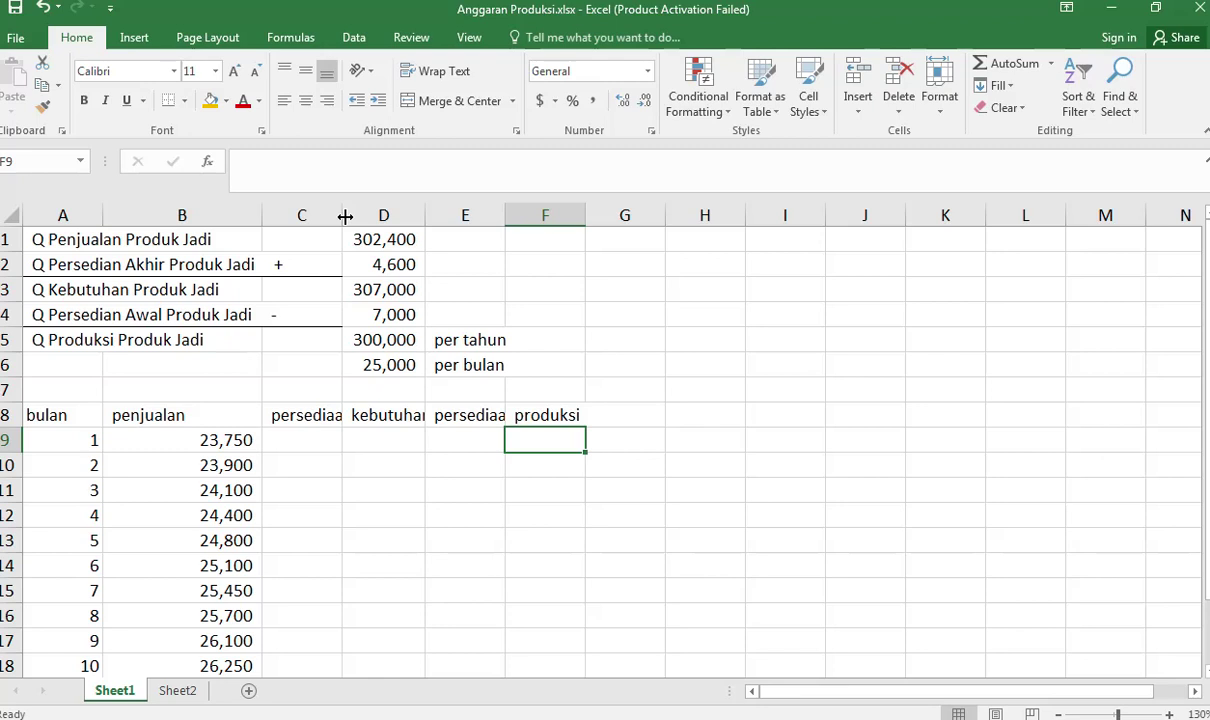
Step: Wrap the header text in row 8 and widen column D so that "kebutuhan" fits on one line
click(6, 415)
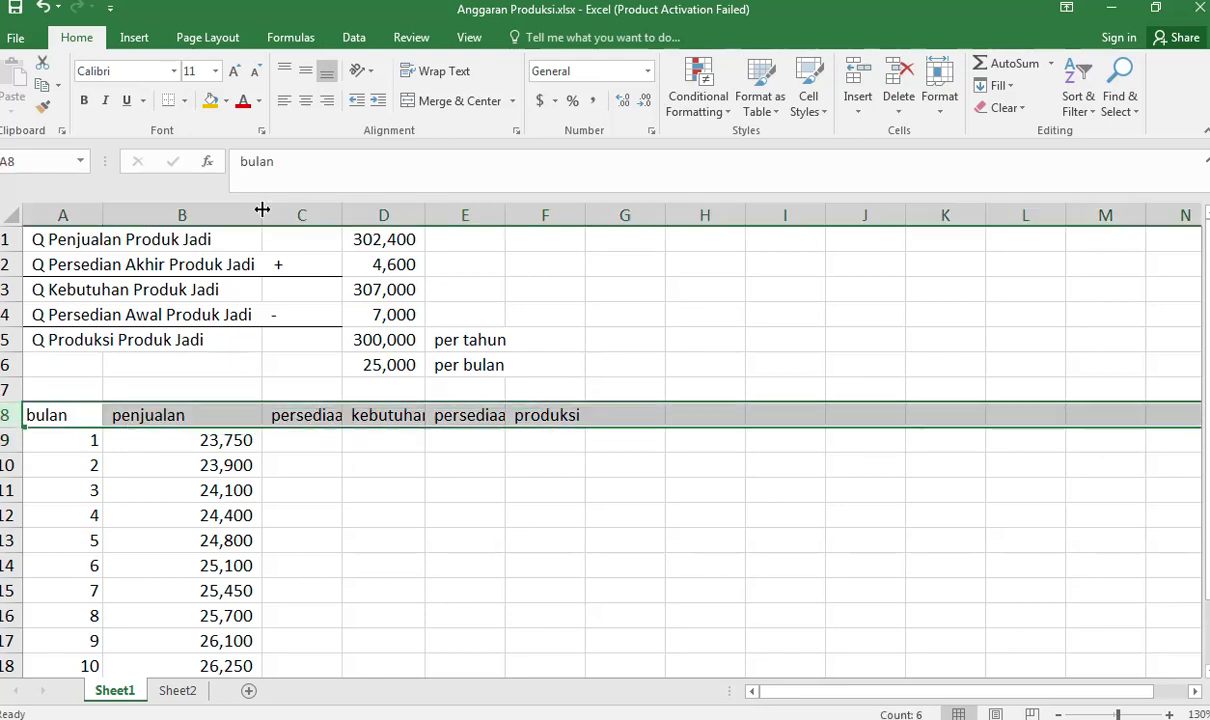
click(417, 72)
click(401, 410)
drag(426, 206, 450, 206)
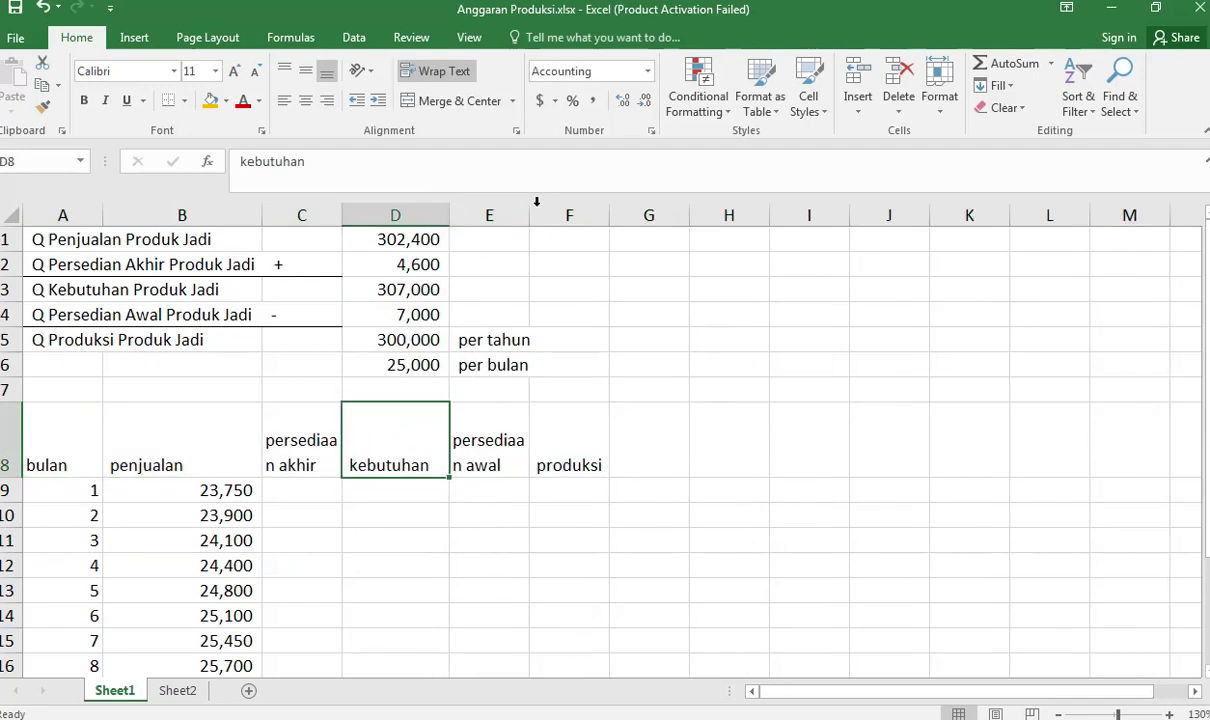
Step: Resize columns C and E and row 8 to fit the wrapped headers, and middle-align the headers in A8:F8 vertically
drag(535, 203, 548, 204)
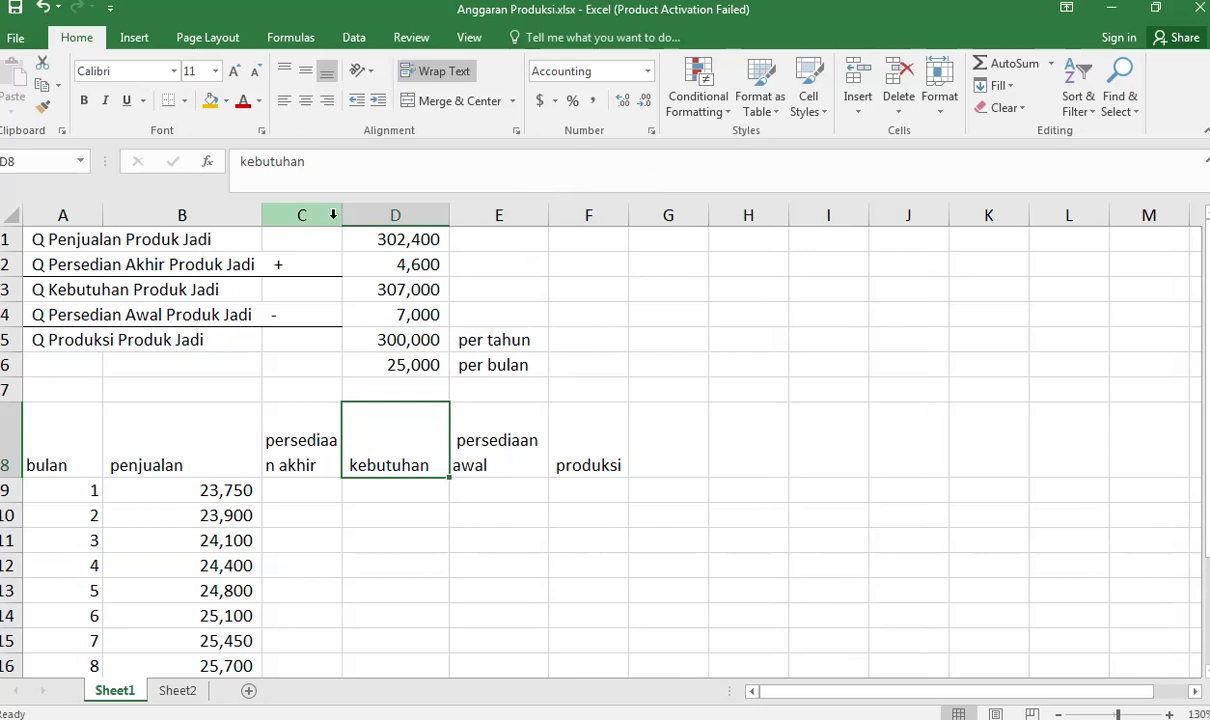
drag(341, 206, 359, 208)
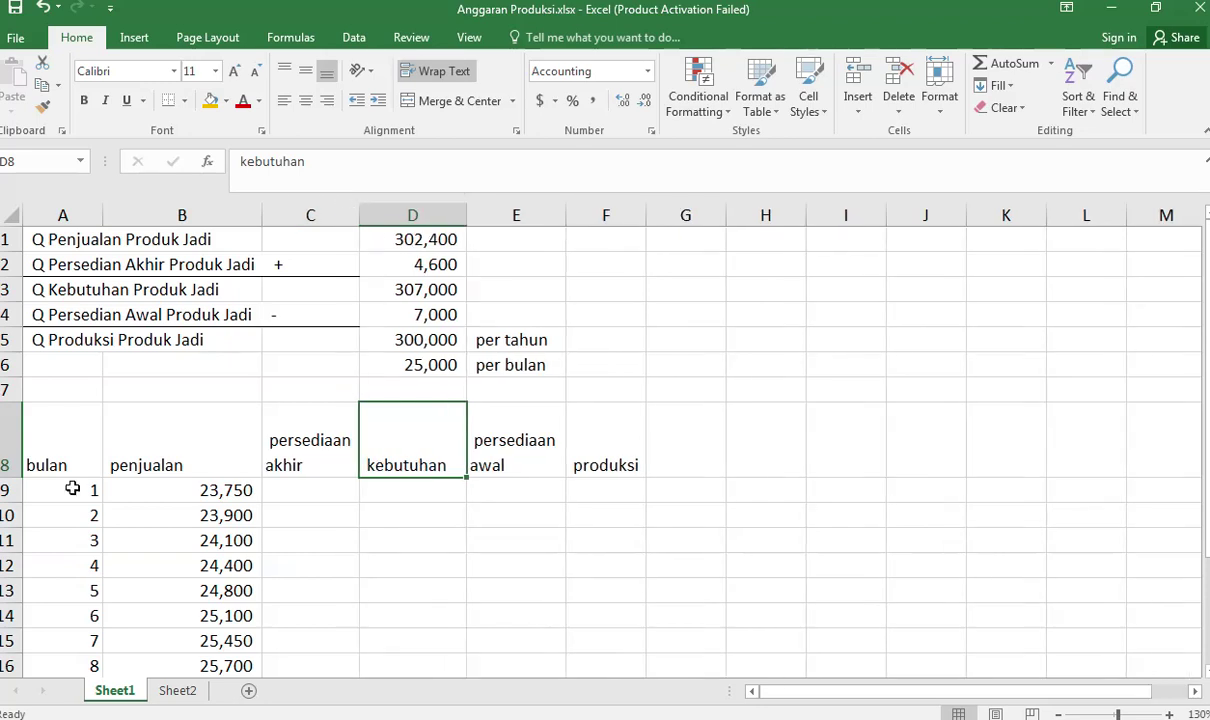
drag(14, 479, 578, 430)
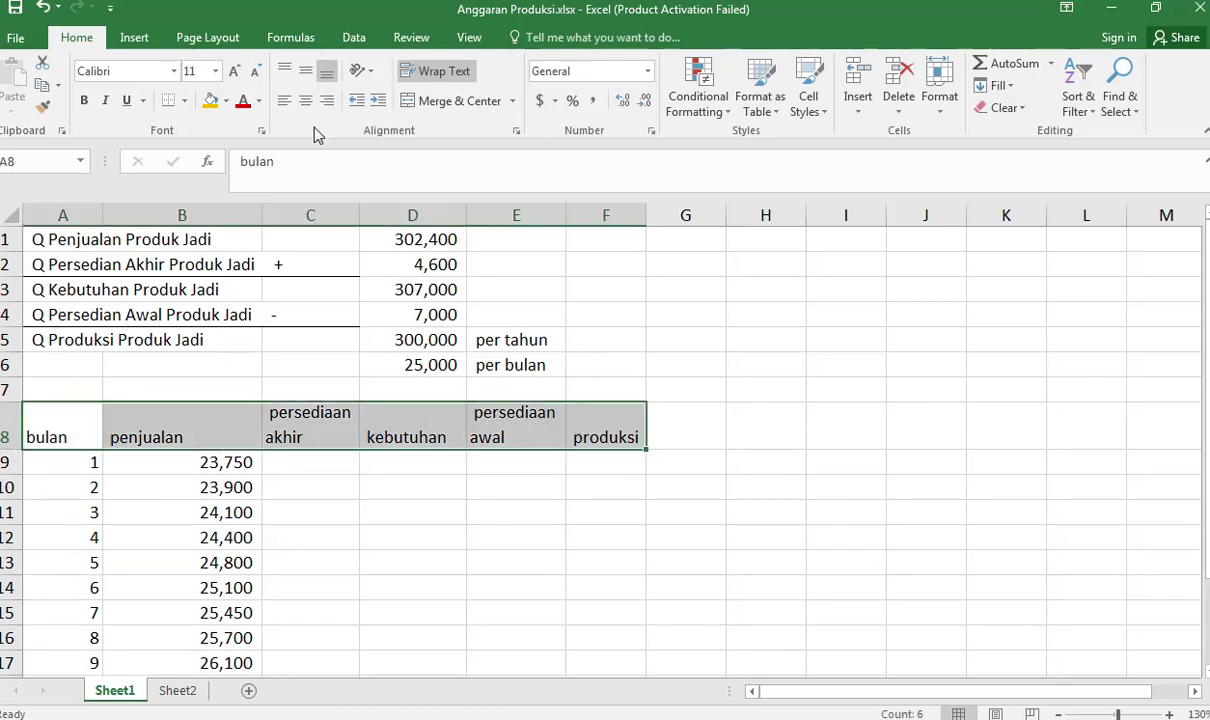
click(305, 71)
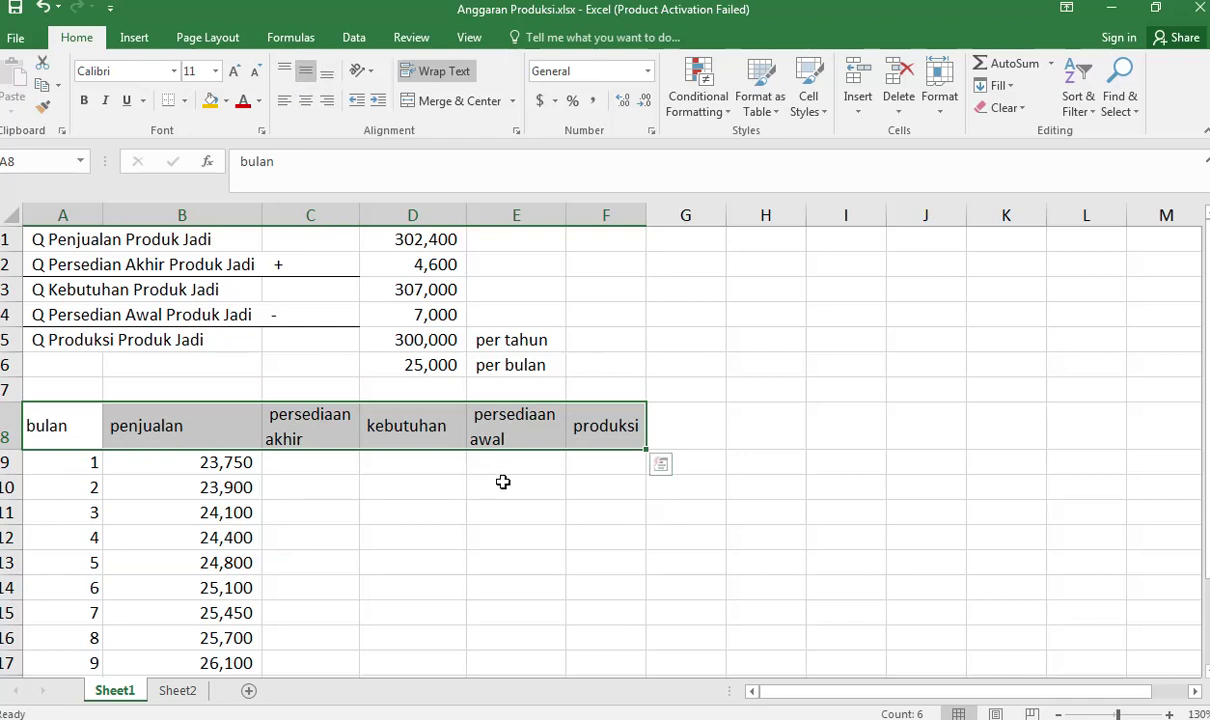
Step: Link month 1's "persediaan awal" in E9 to the annual beginning inventory with =D4
click(534, 466)
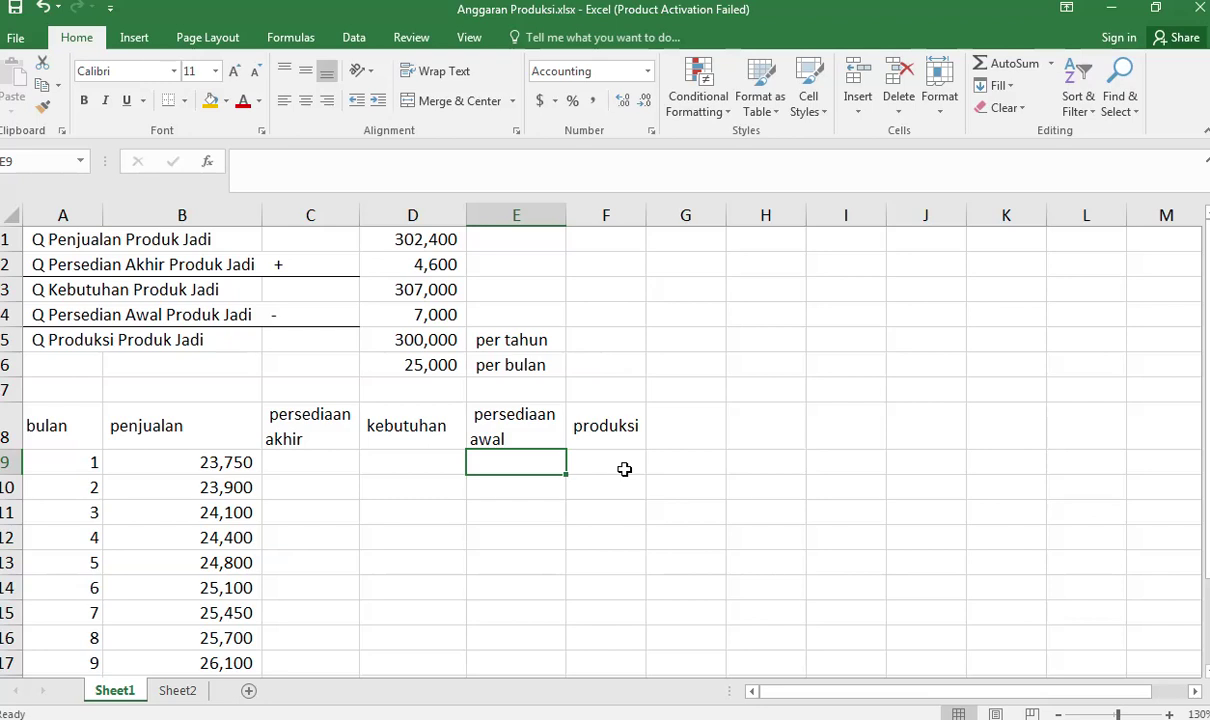
text(=)
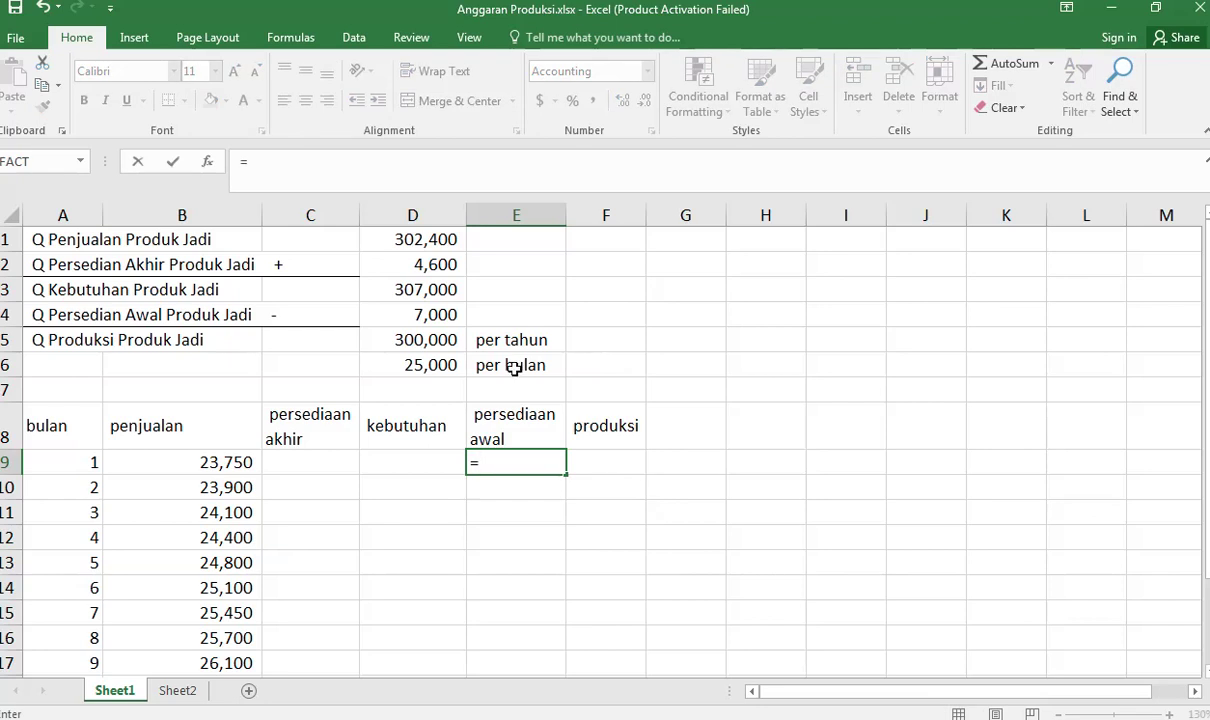
click(446, 315)
key(Return)
key(Up)
key(Left)
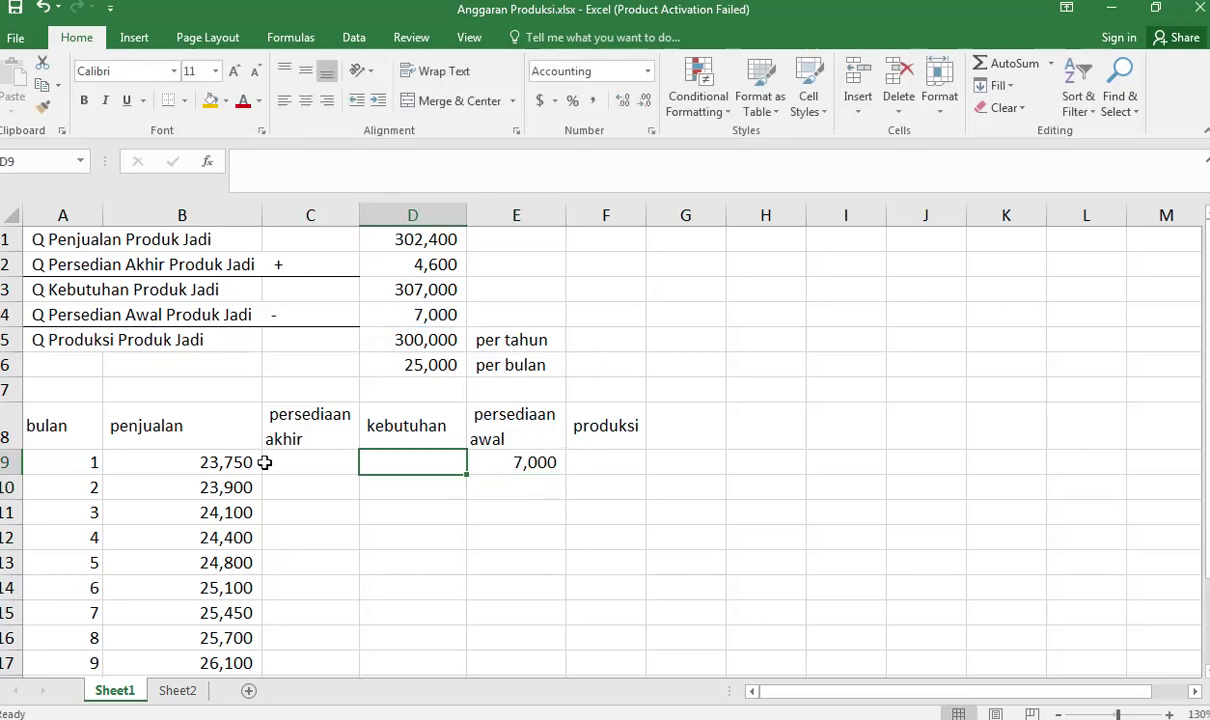
Step: Link month 1's "produksi" in F9 to the monthly production with =D6
click(624, 466)
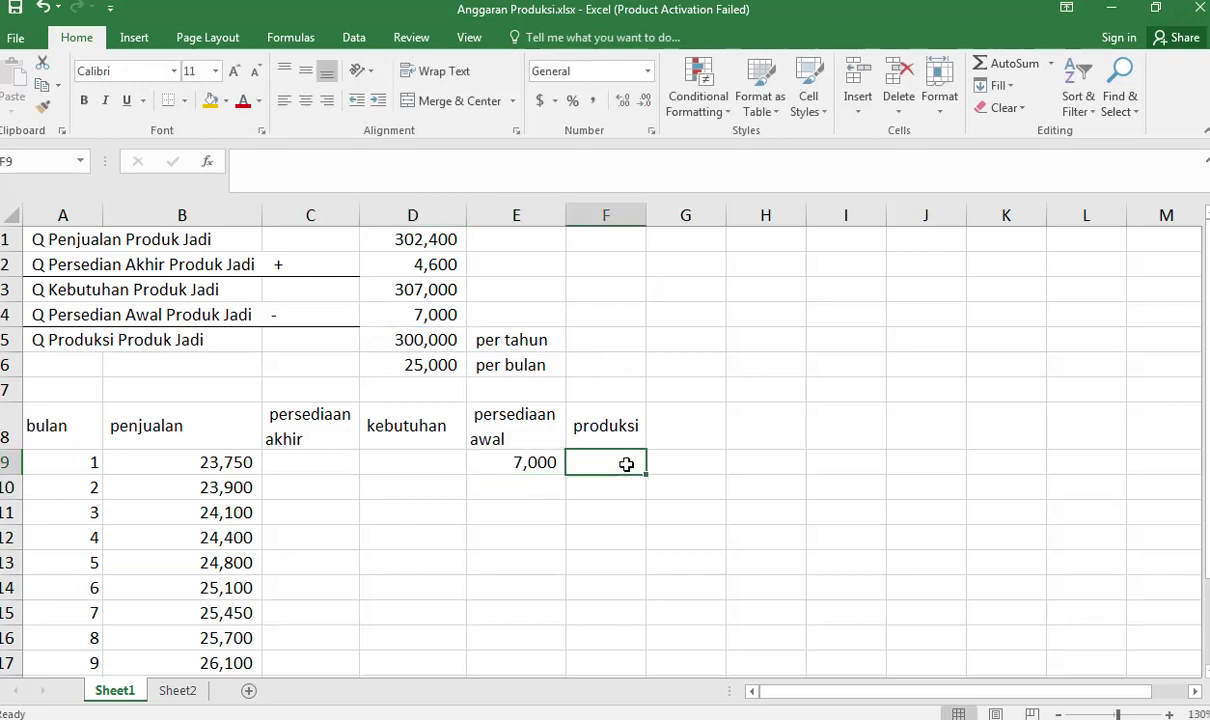
text(=)
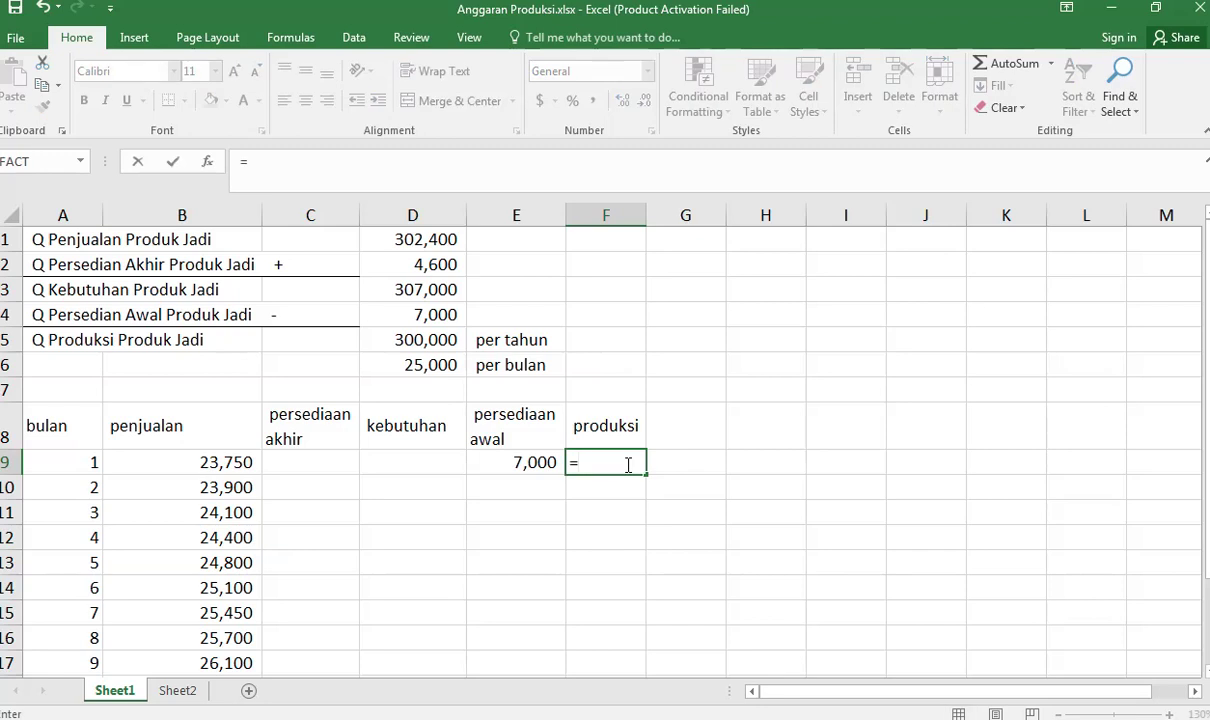
click(433, 365)
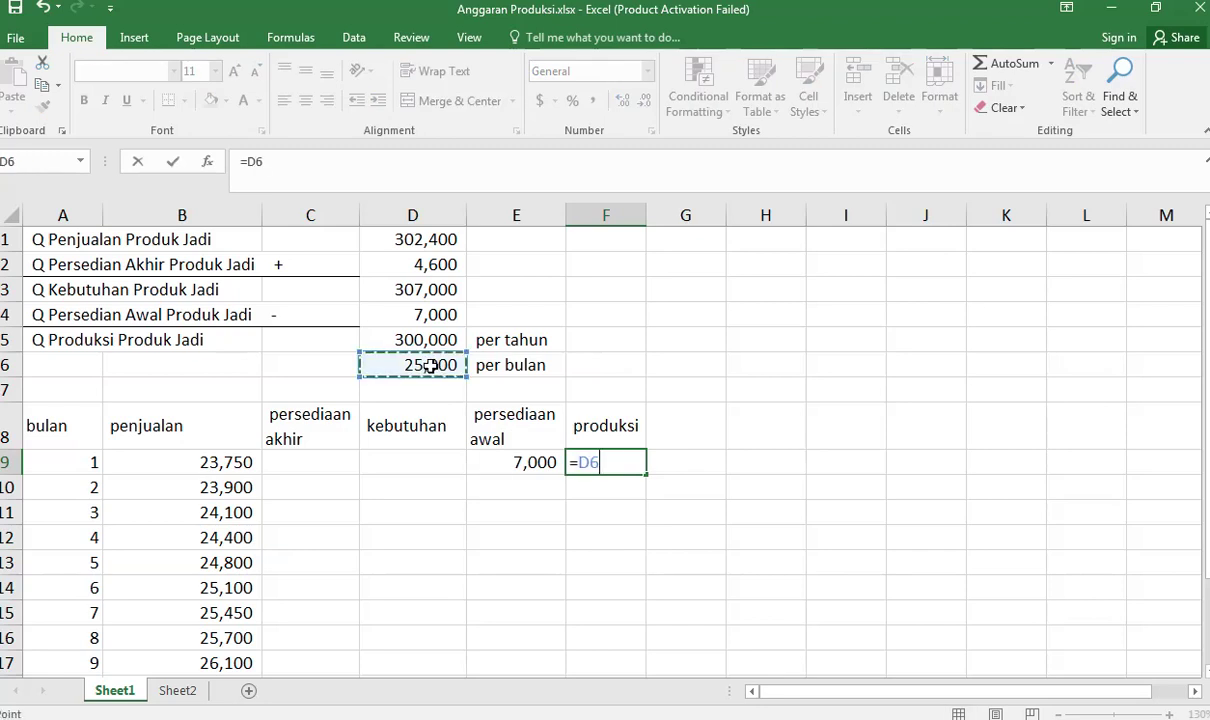
key(Return)
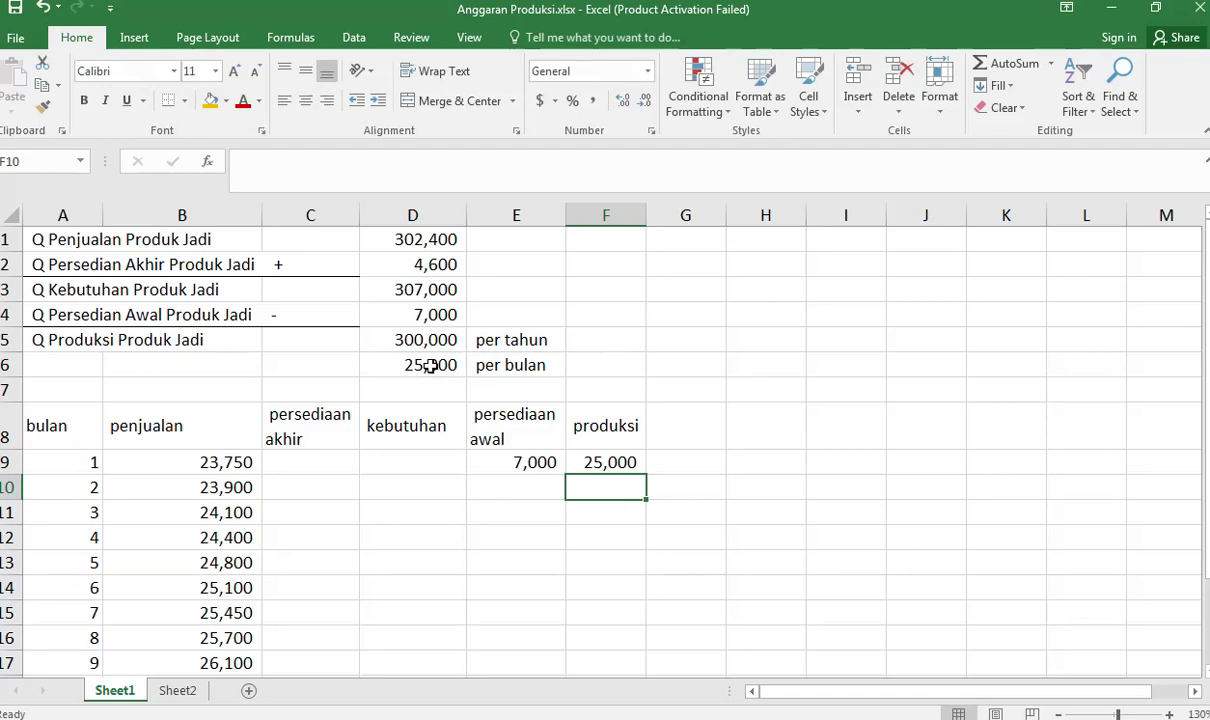
Step: Enter =F9 in F10 and fill it down to F20 so every month has the same production
text(=)
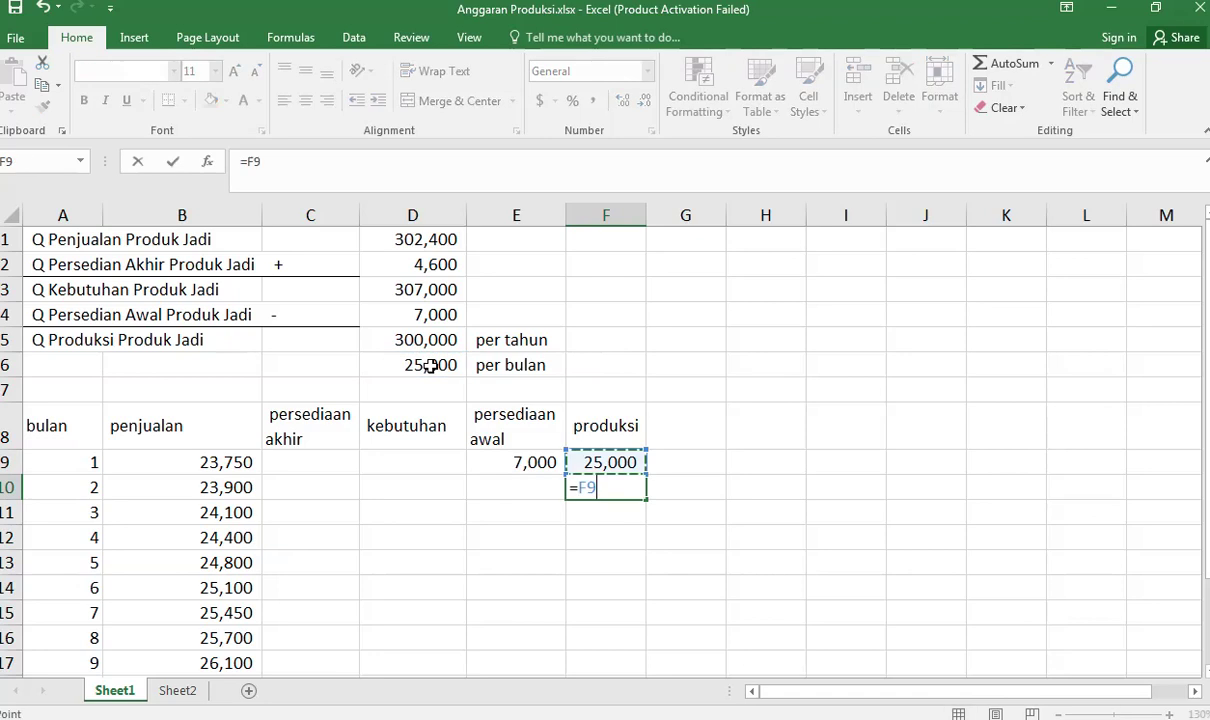
click(430, 366)
key(Return)
scroll(584, 410, down, 2)
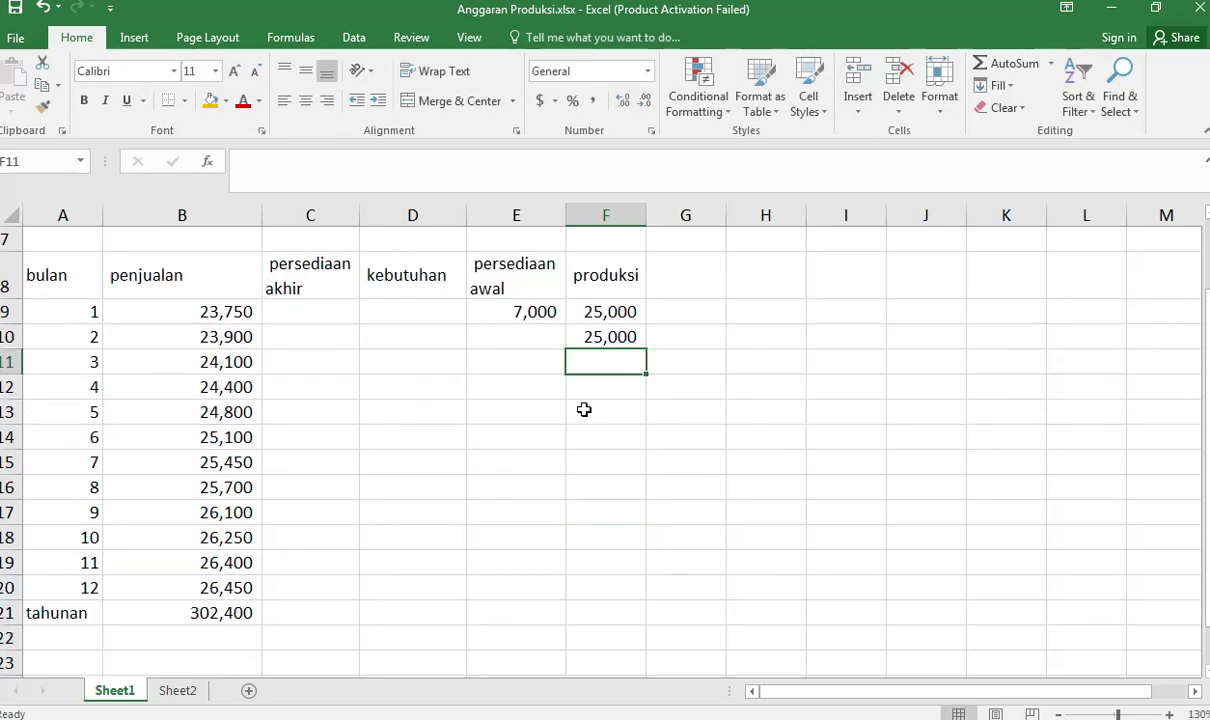
click(630, 338)
drag(648, 354, 661, 611)
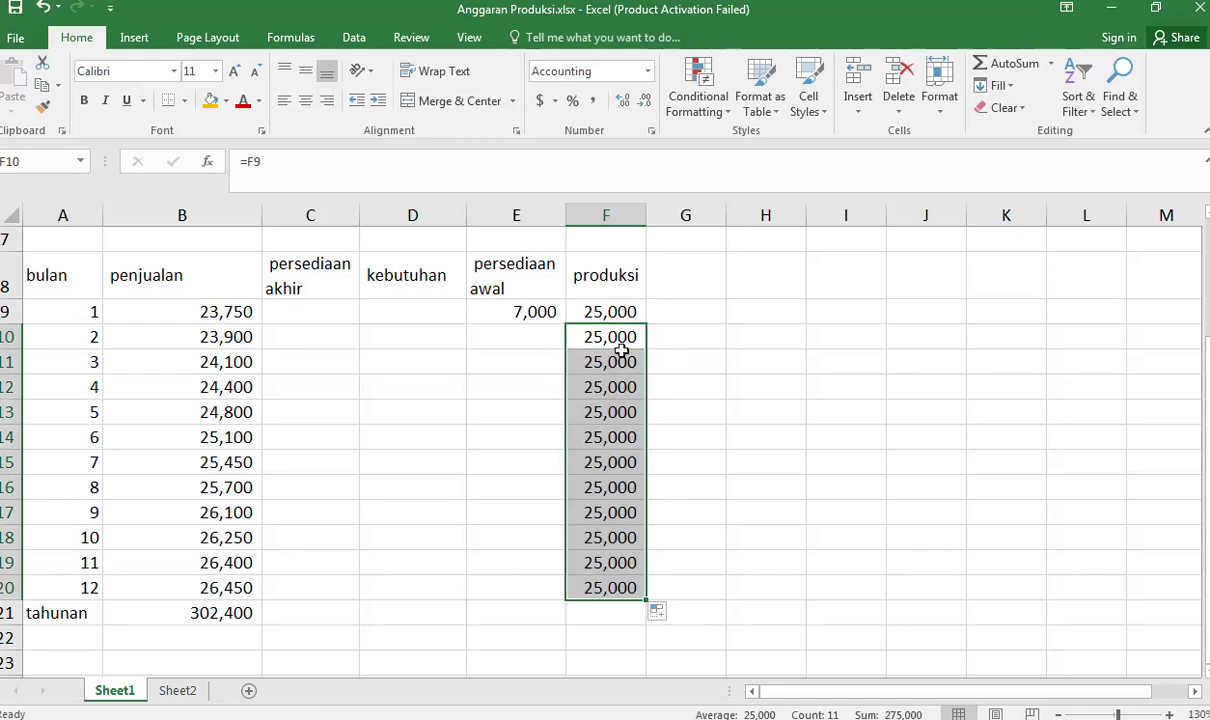
Step: Calculate month 1's "kebutuhan" in D9 by adding production and beginning inventory with =F9+E9
scroll(607, 355, up, 1)
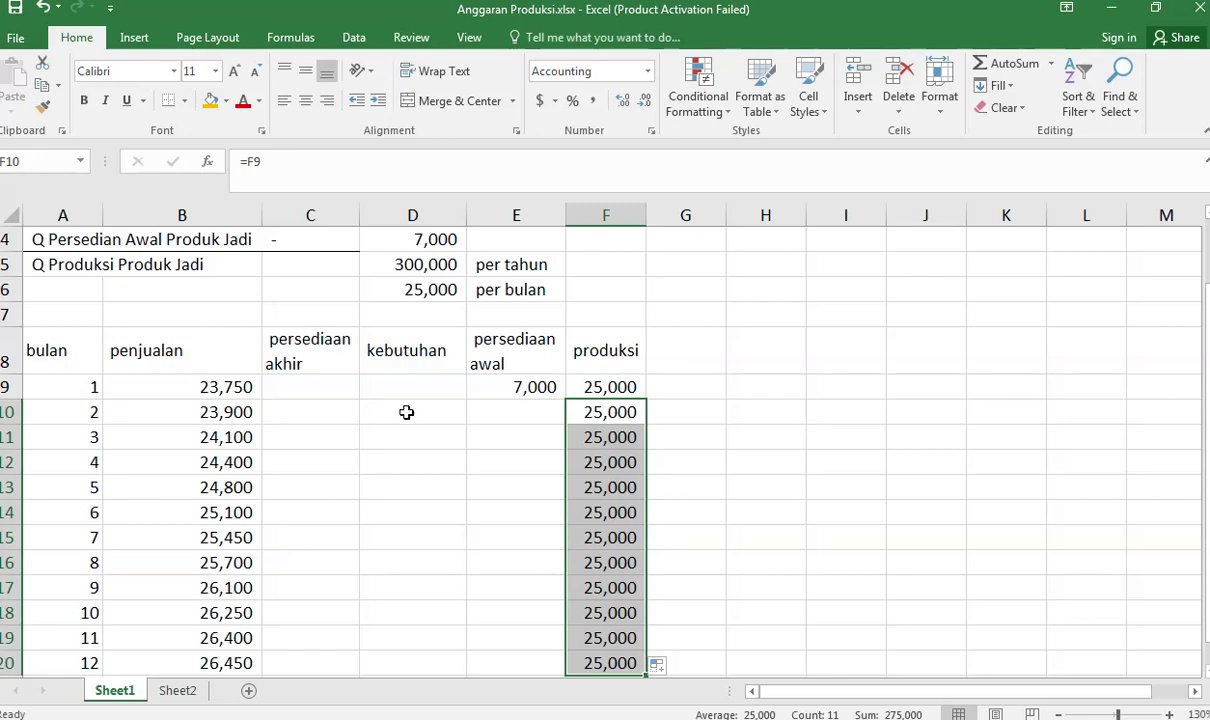
click(433, 390)
scroll(614, 396, up, 1)
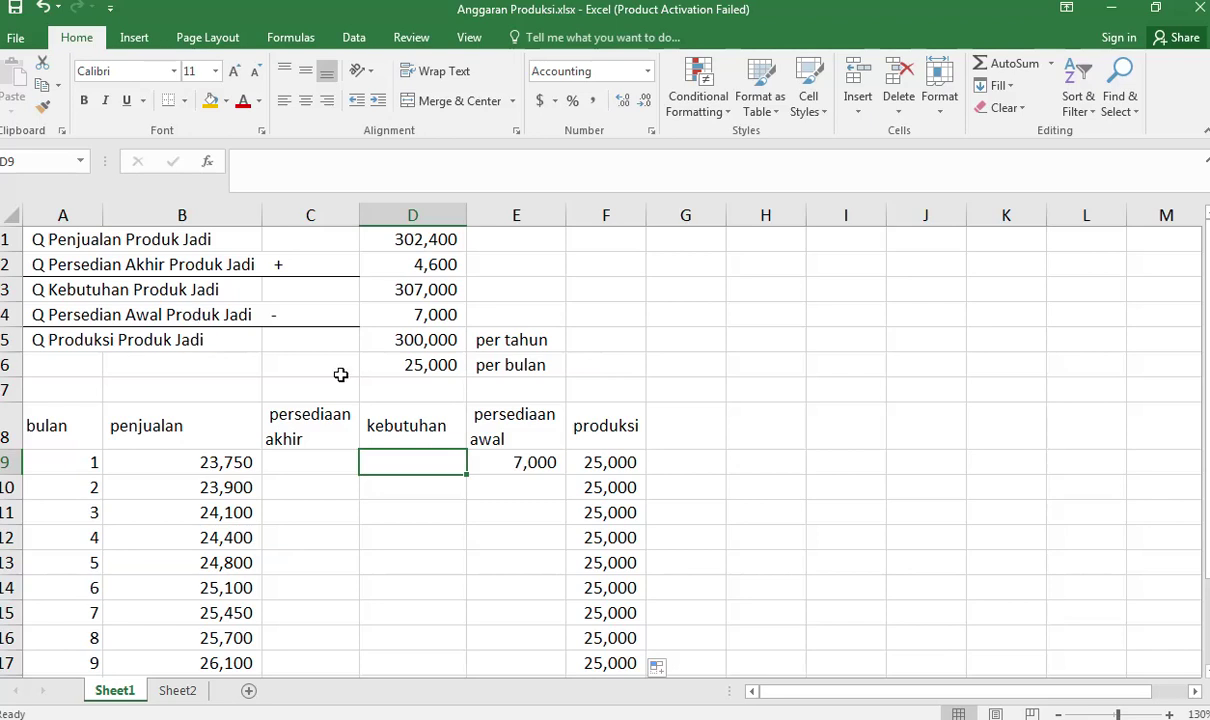
mouse_move(512, 4)
text(=)
key(Right)
key(Right)
text(+)
key(Left)
key(Right)
key(Right)
key(Left)
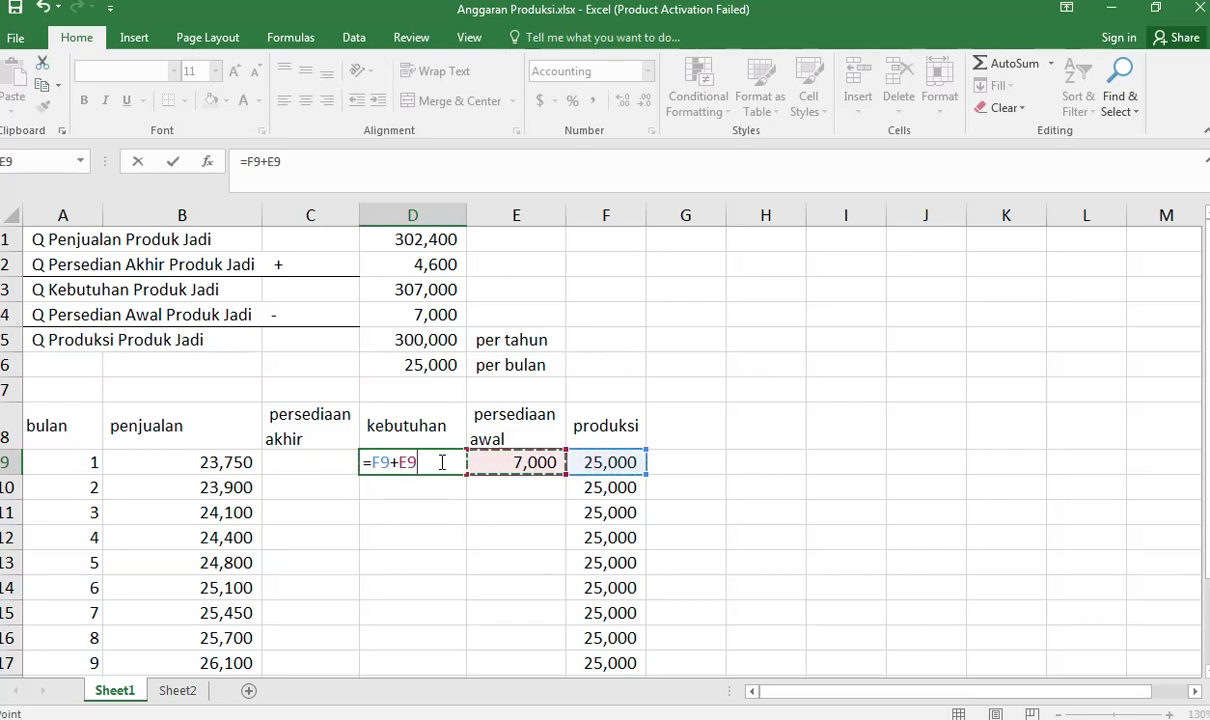
key(Return)
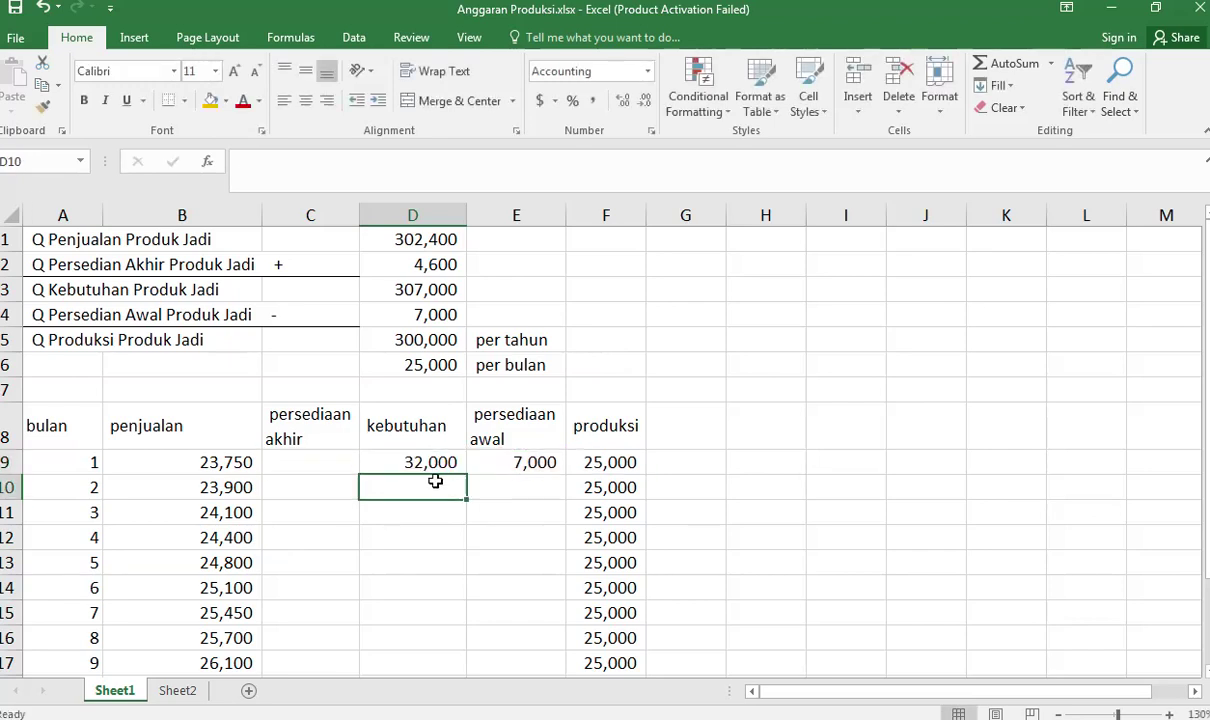
Step: Calculate month 1's "persediaan akhir" in C9 by subtracting sales from requirements with =D9-B9
click(321, 462)
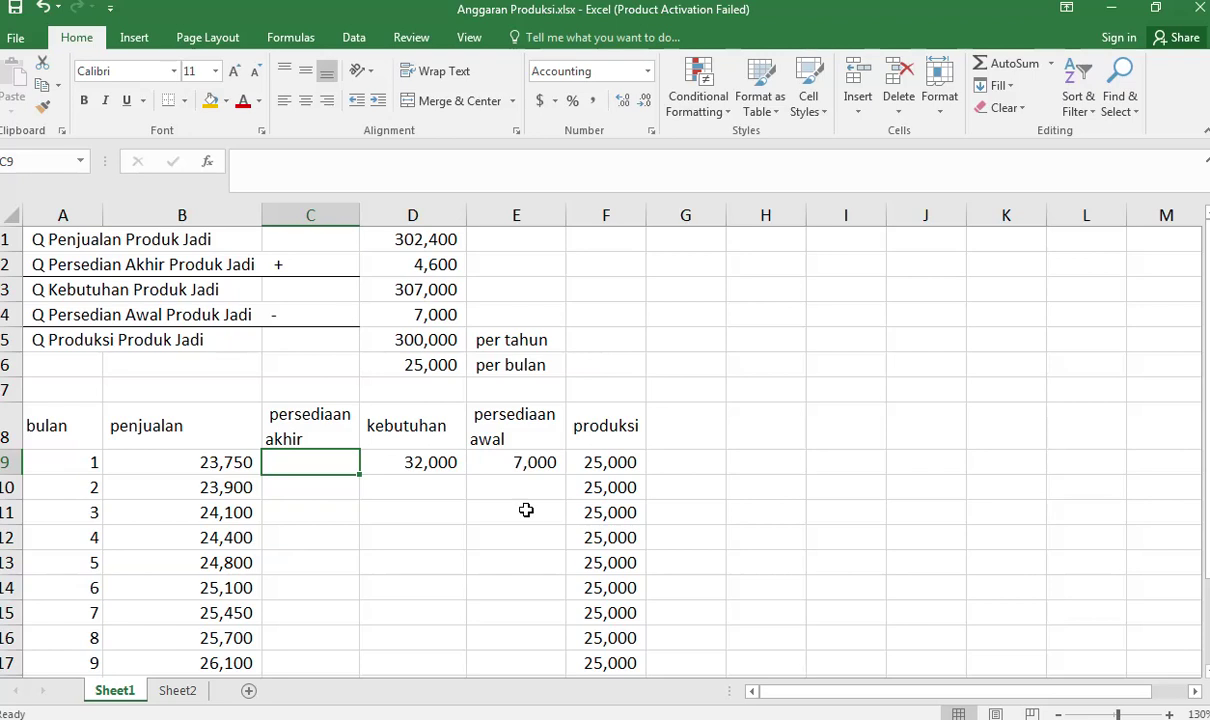
text(=)
key(Right)
text(-)
key(Left)
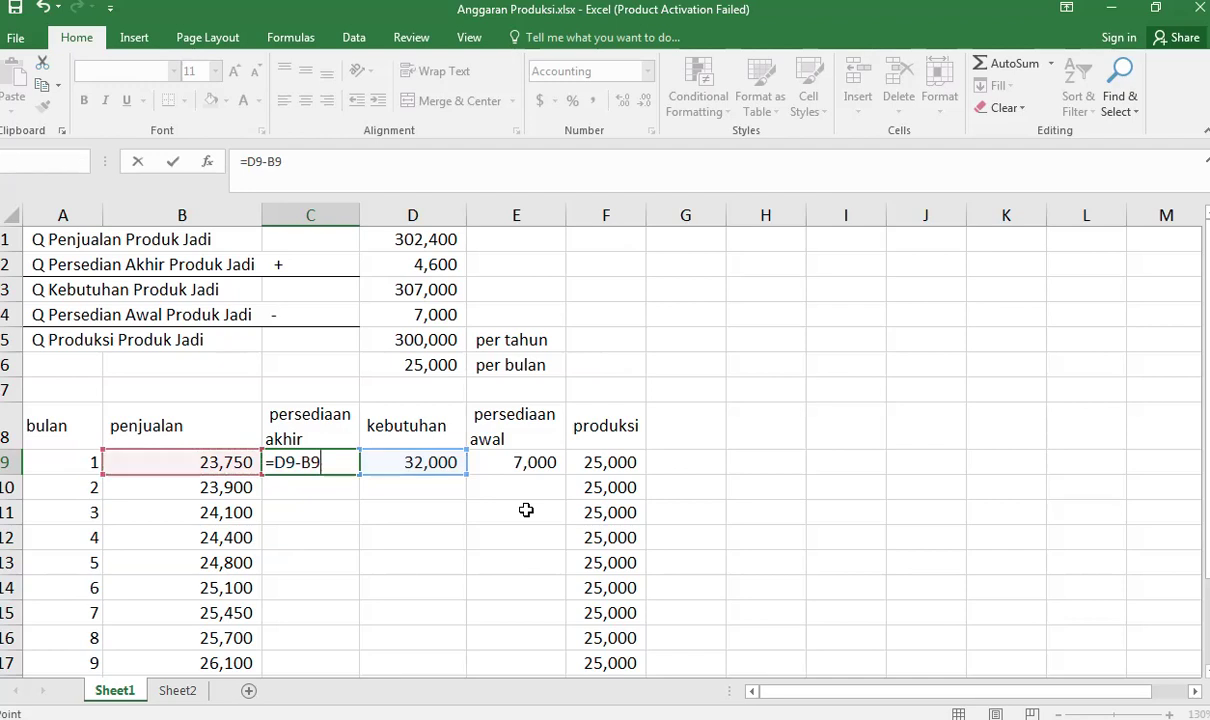
key(Return)
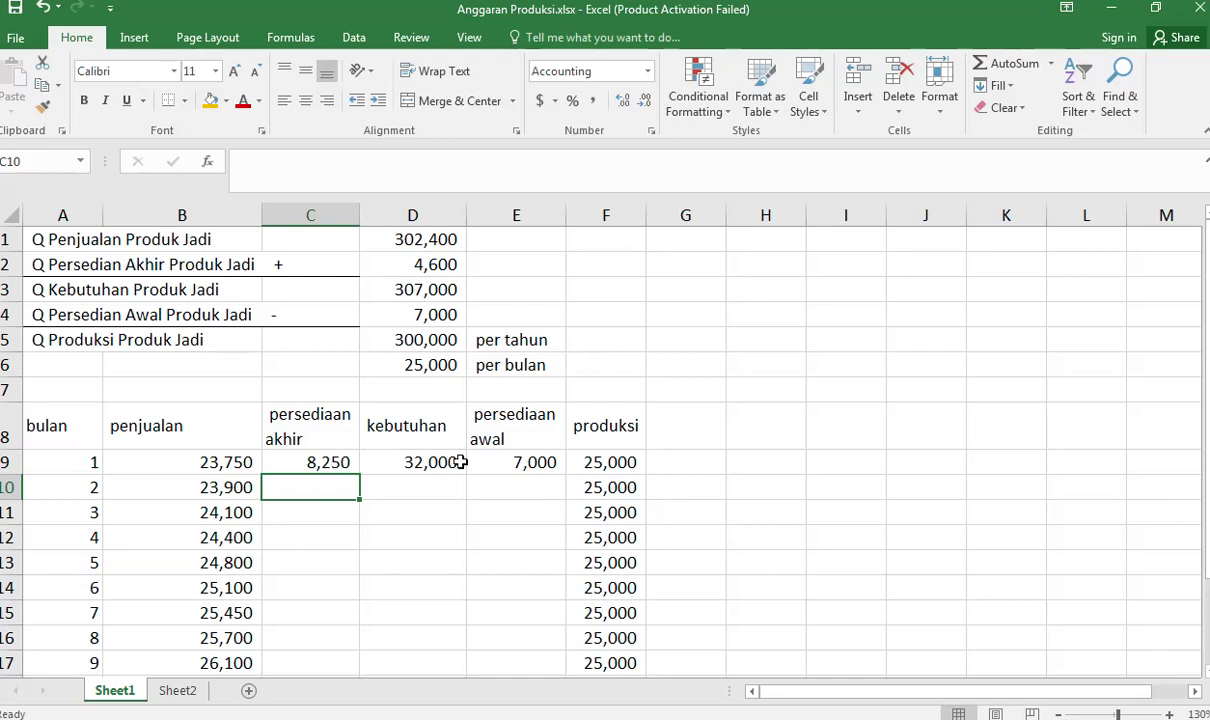
Step: Set month 2's "persediaan awal" in E10 to month 1's ending inventory with =C9
click(526, 488)
text(=)
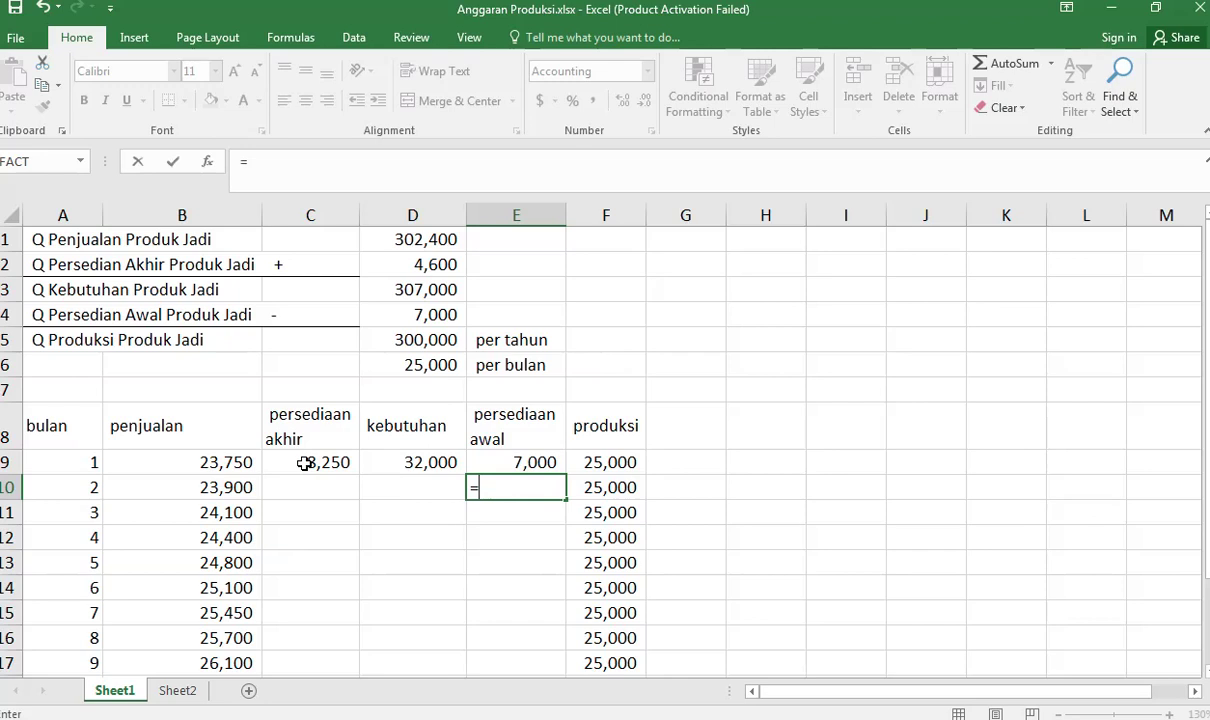
click(304, 464)
key(Return)
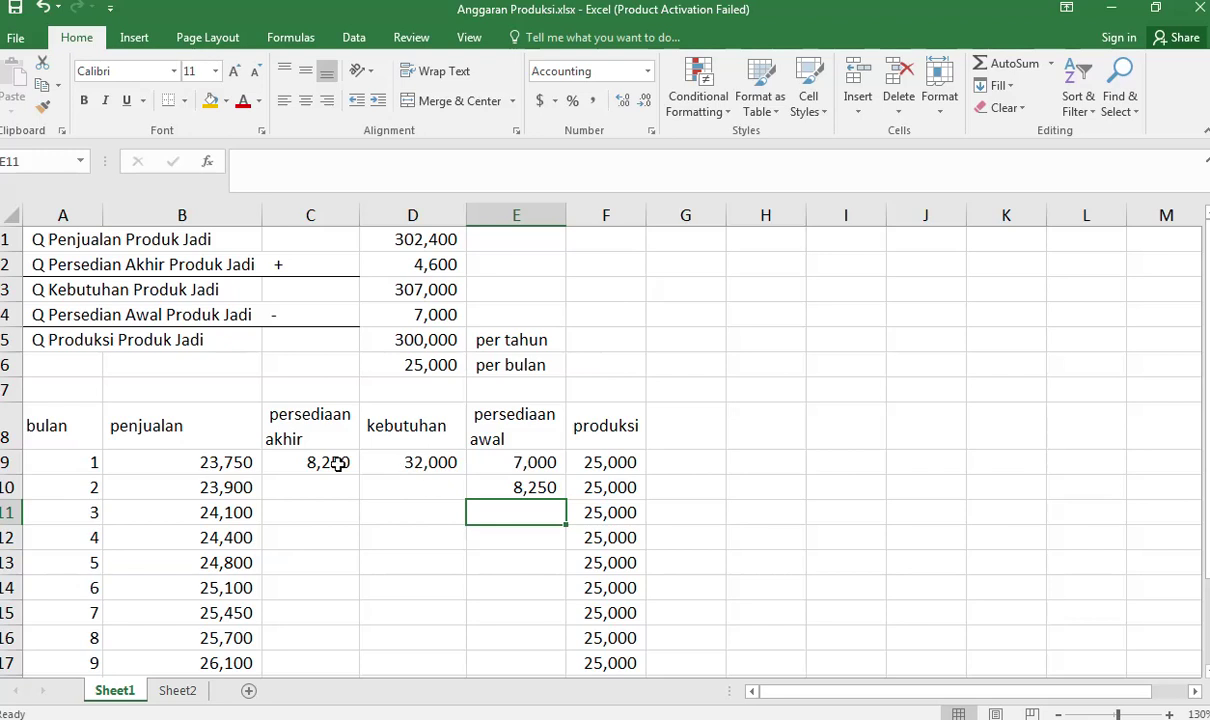
Step: Calculate month 2's "kebutuhan" in D10 by adding production and beginning inventory with =F10+E10
click(424, 486)
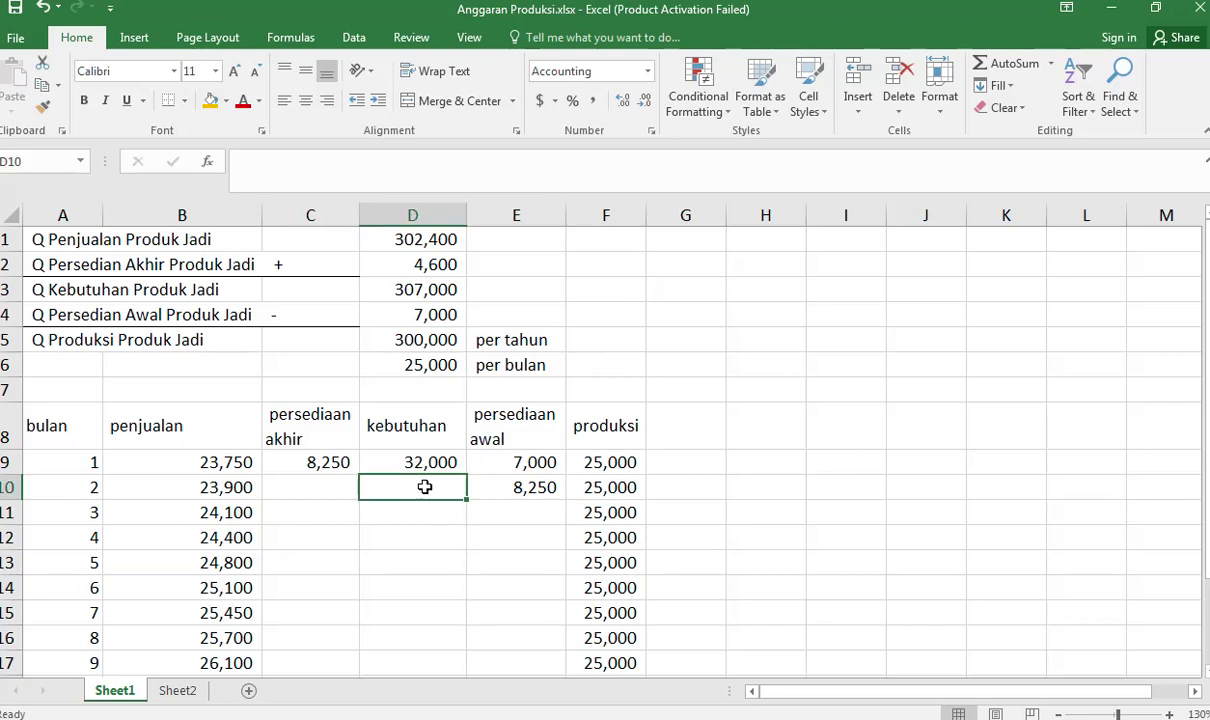
text(=)
key(Right)
key(Right)
text(+)
key(Left)
key(Right)
key(Right)
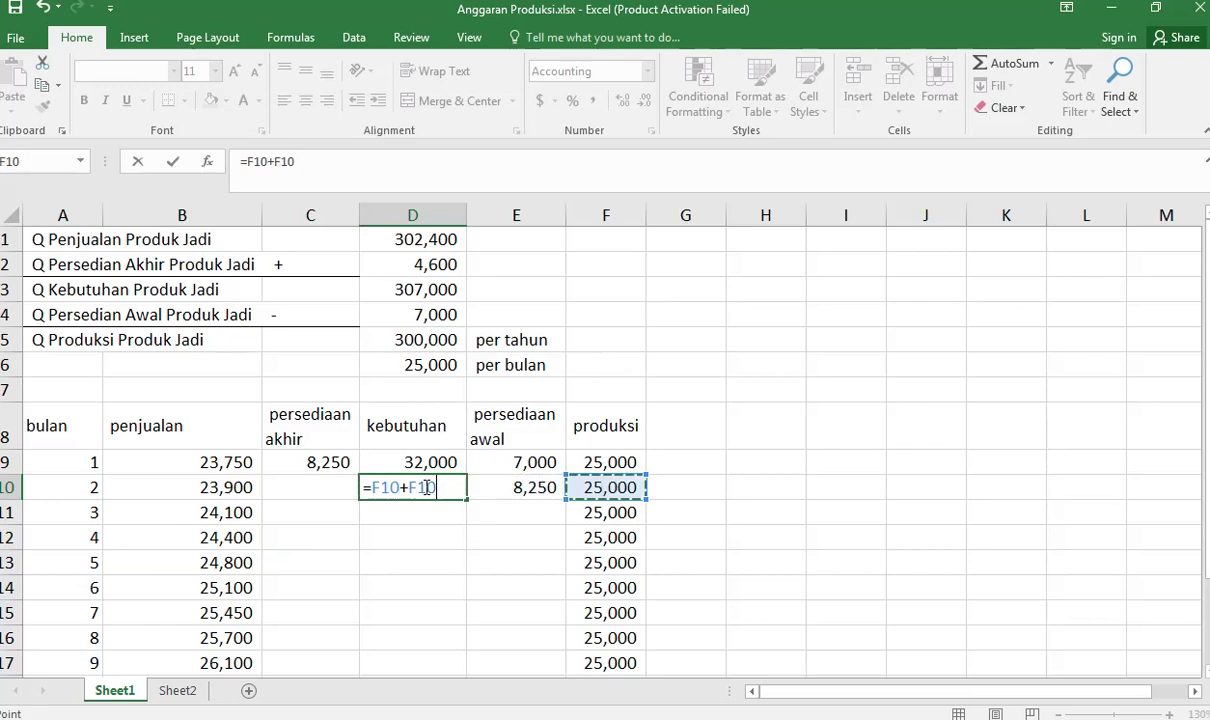
key(Return)
Step: Calculate month 2's "persediaan akhir" in C10 by subtracting sales from requirements with =D10-B10
key(Up)
key(Left)
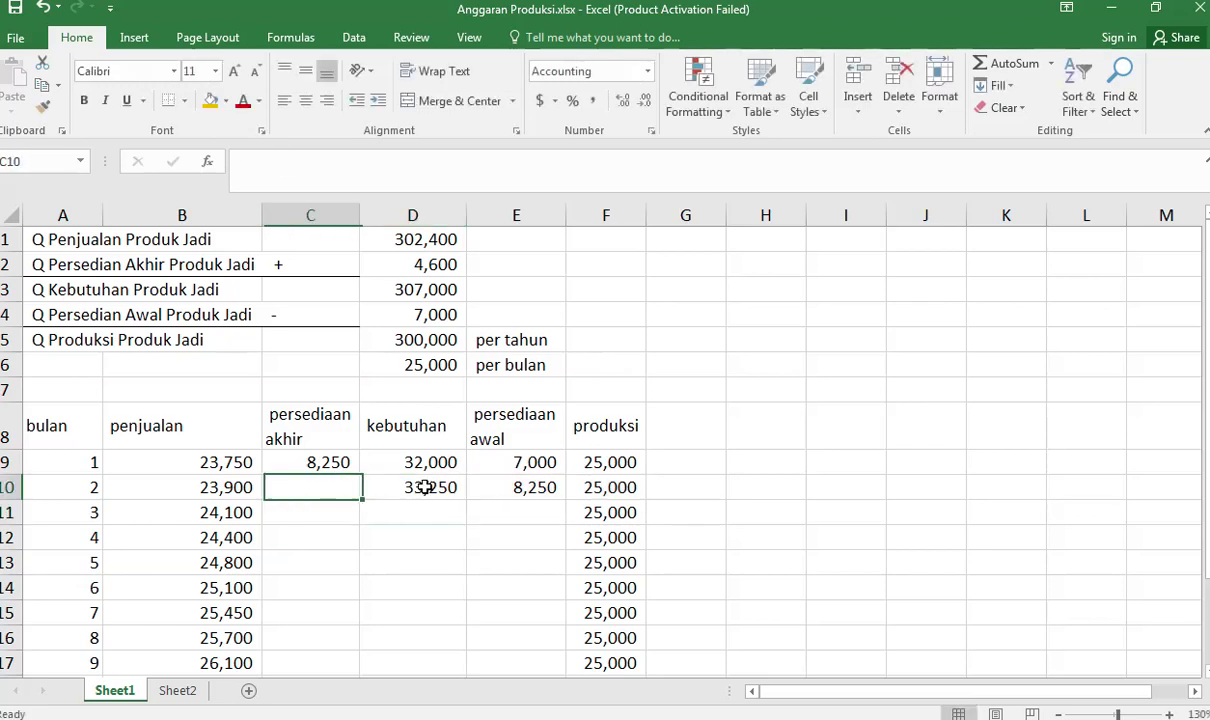
text(=)
key(Right)
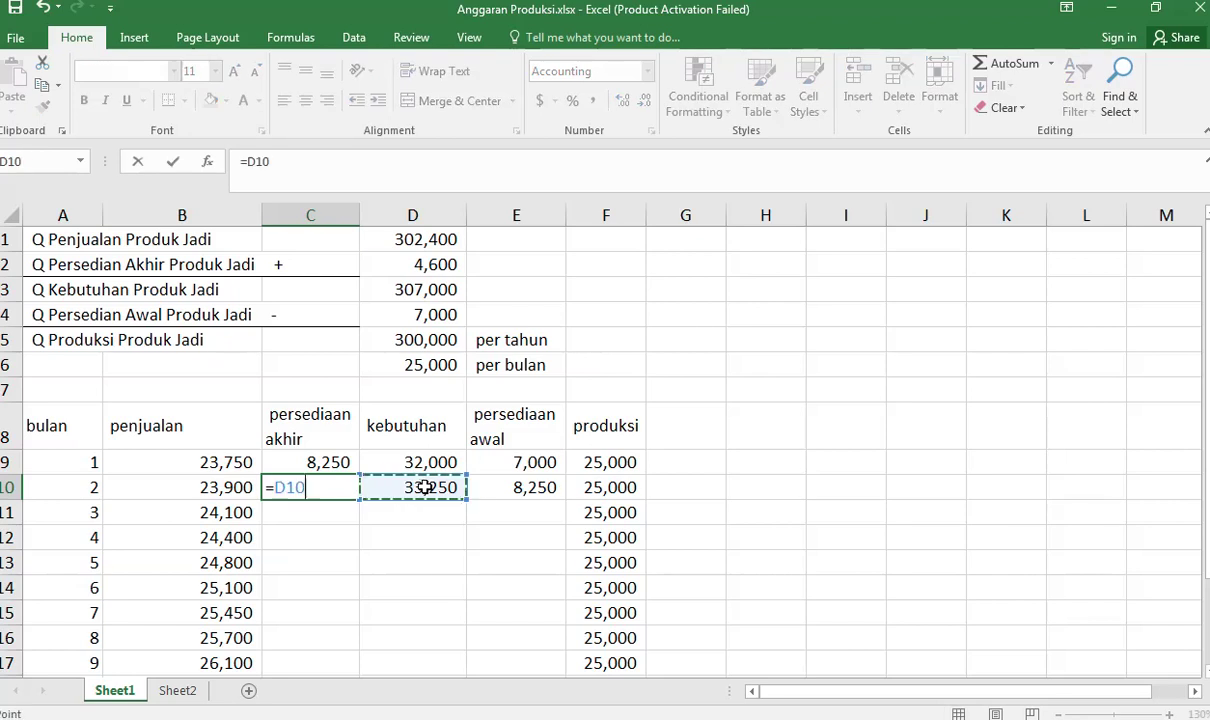
text(-)
key(Left)
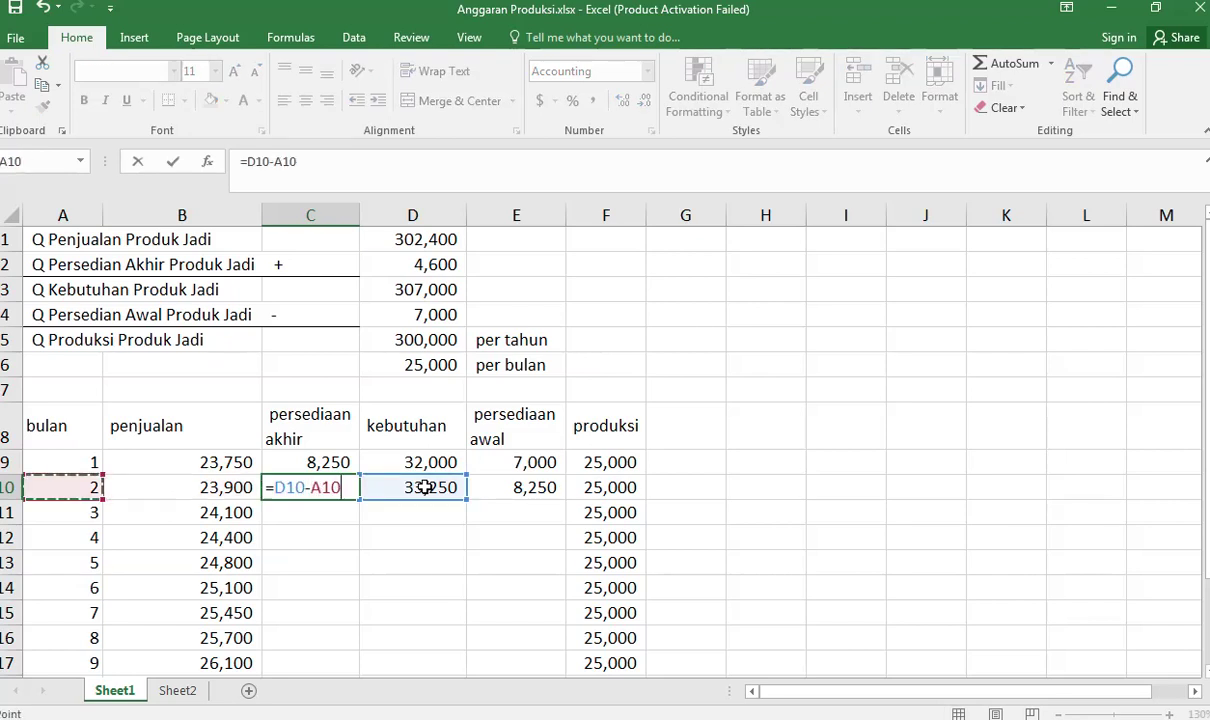
key(Return)
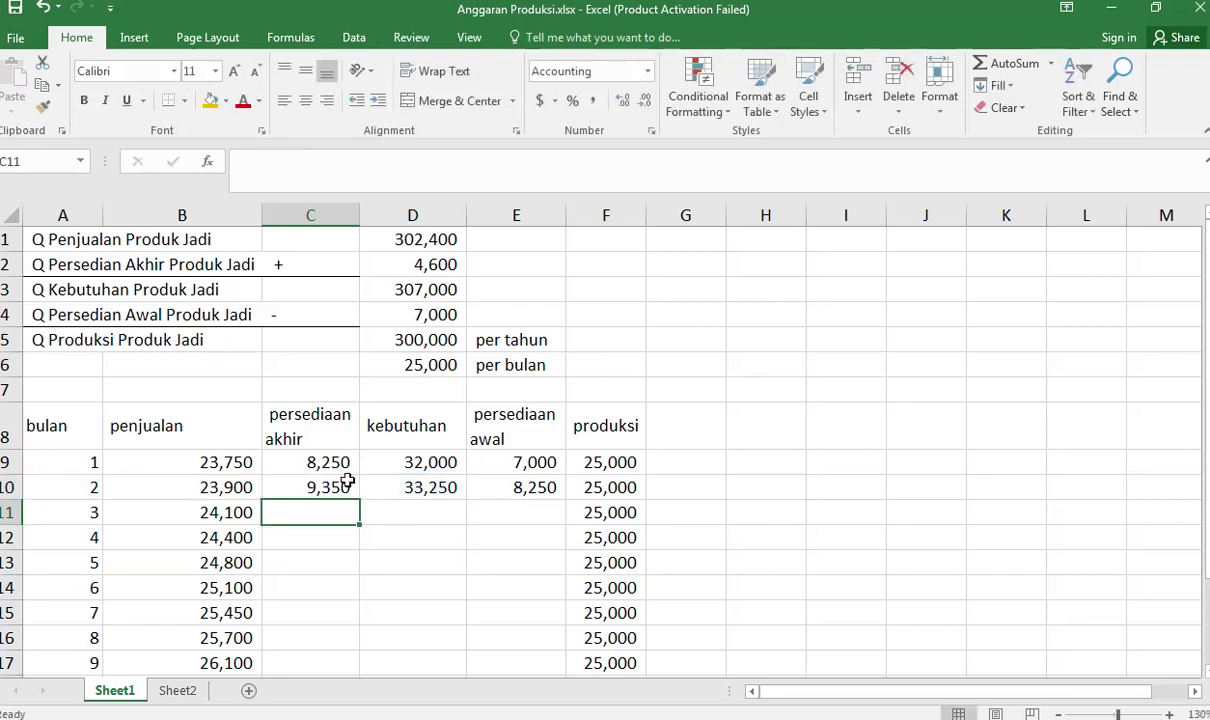
Step: Fill the month 2 formulas in C10:E10 down to month 12 in row 20
drag(329, 487, 540, 487)
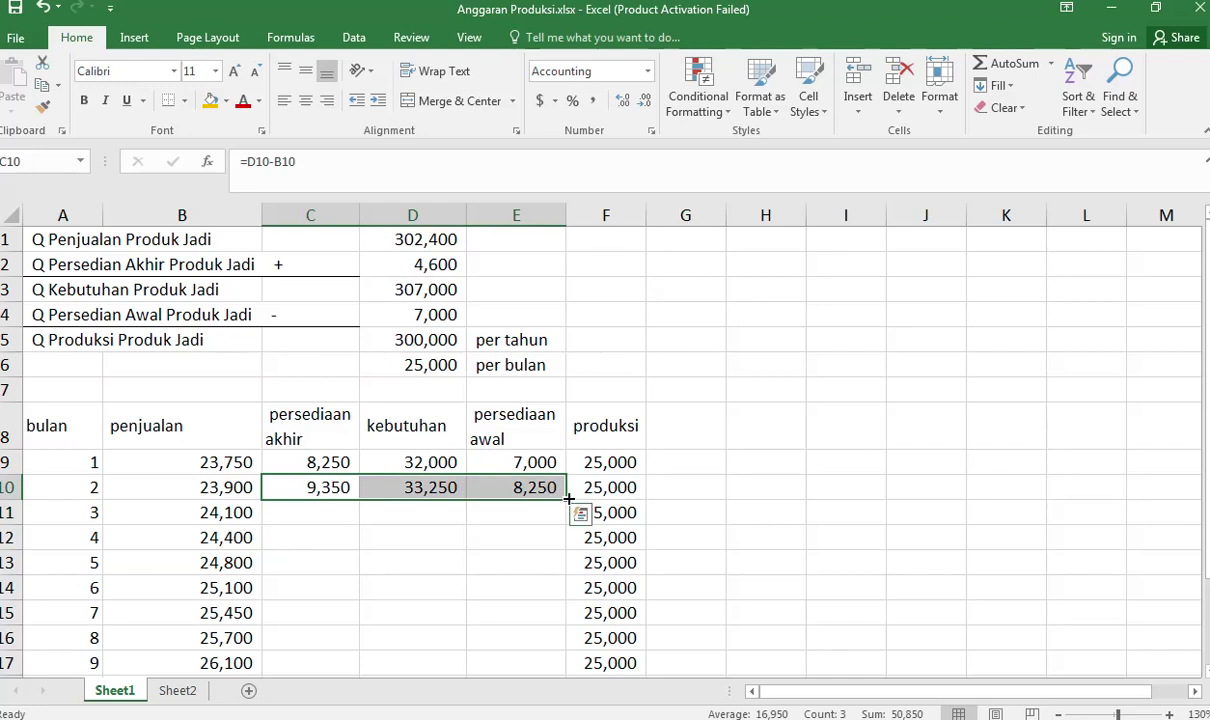
double_click(567, 497)
scroll(575, 497, down, 4)
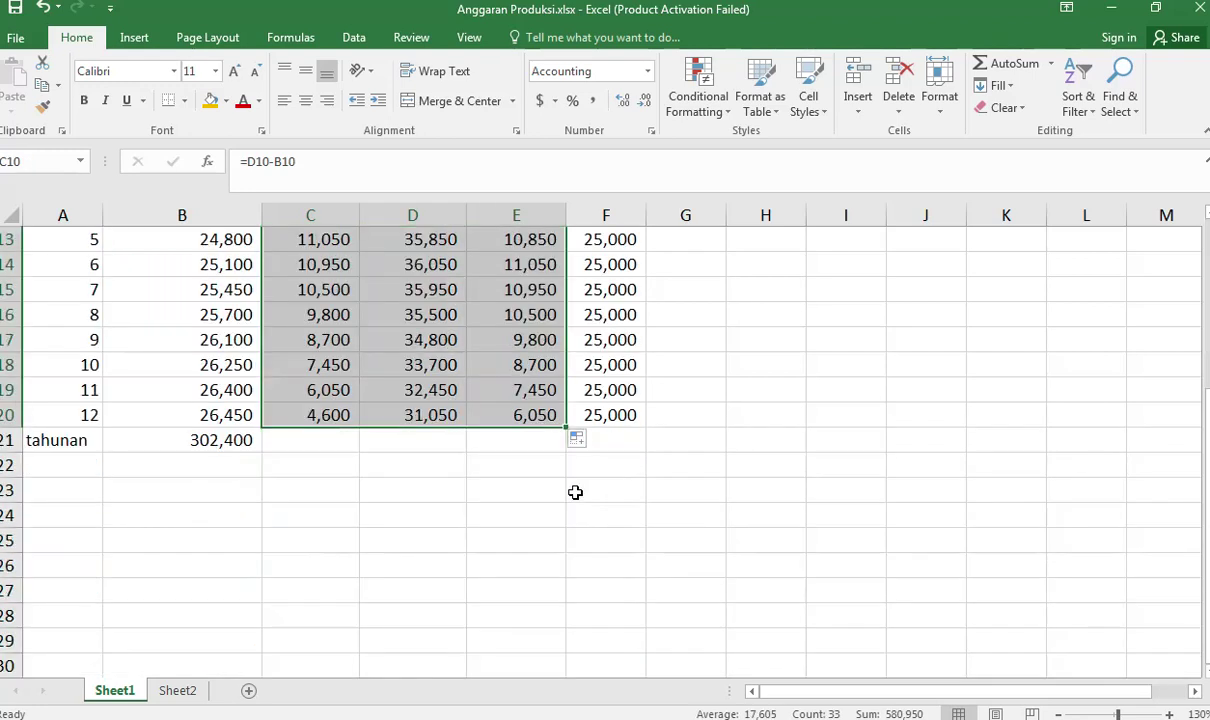
Step: Compare month 12's "persediaan akhir" in C20 with the annual ending inventory in D2
click(329, 442)
scroll(637, 475, up, 3)
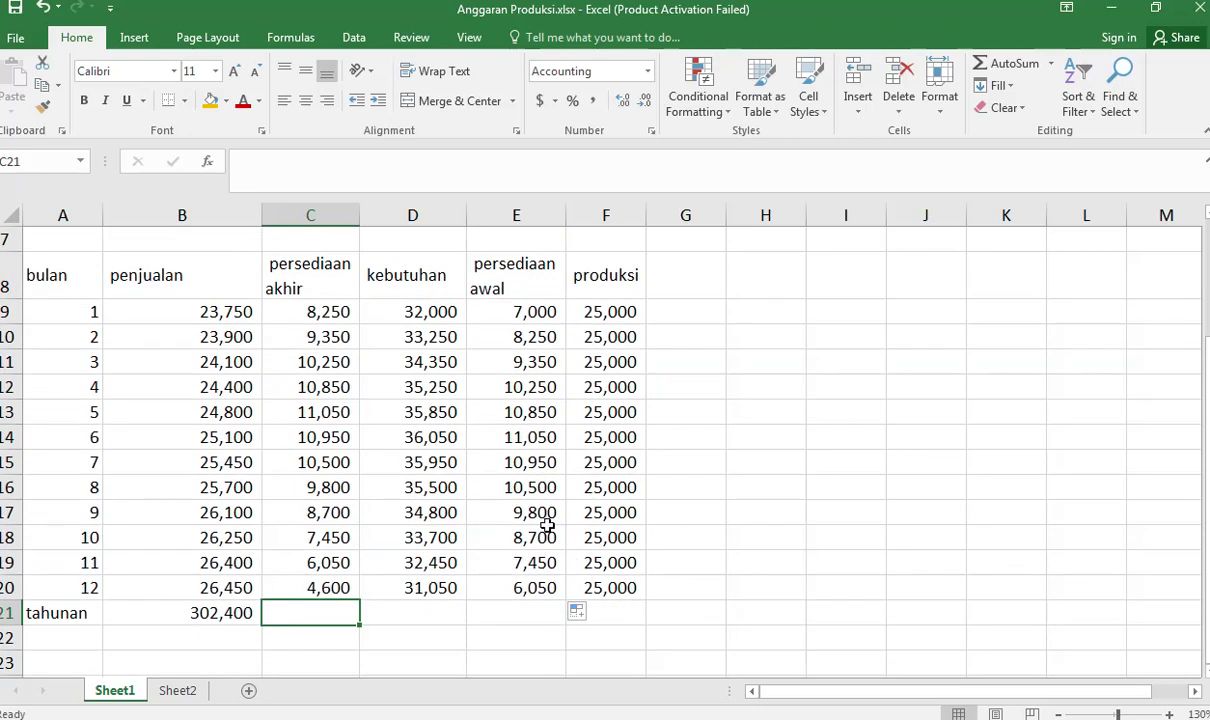
scroll(490, 450, up, 1)
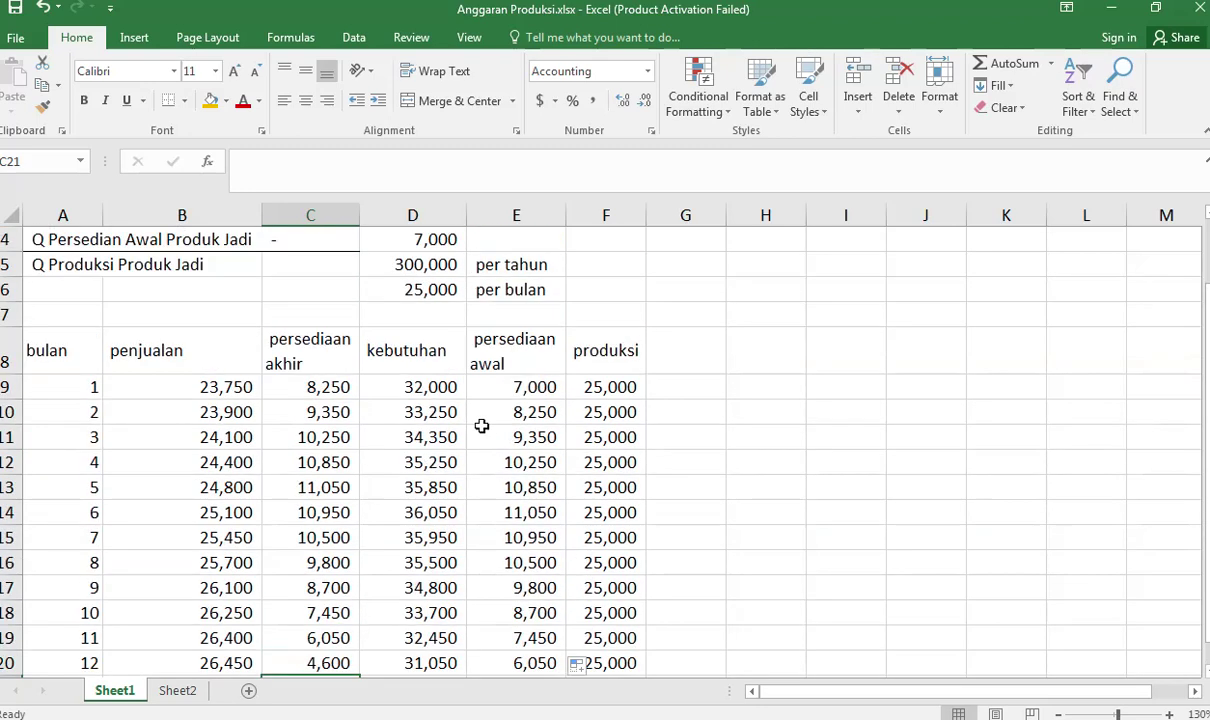
scroll(475, 405, up, 1)
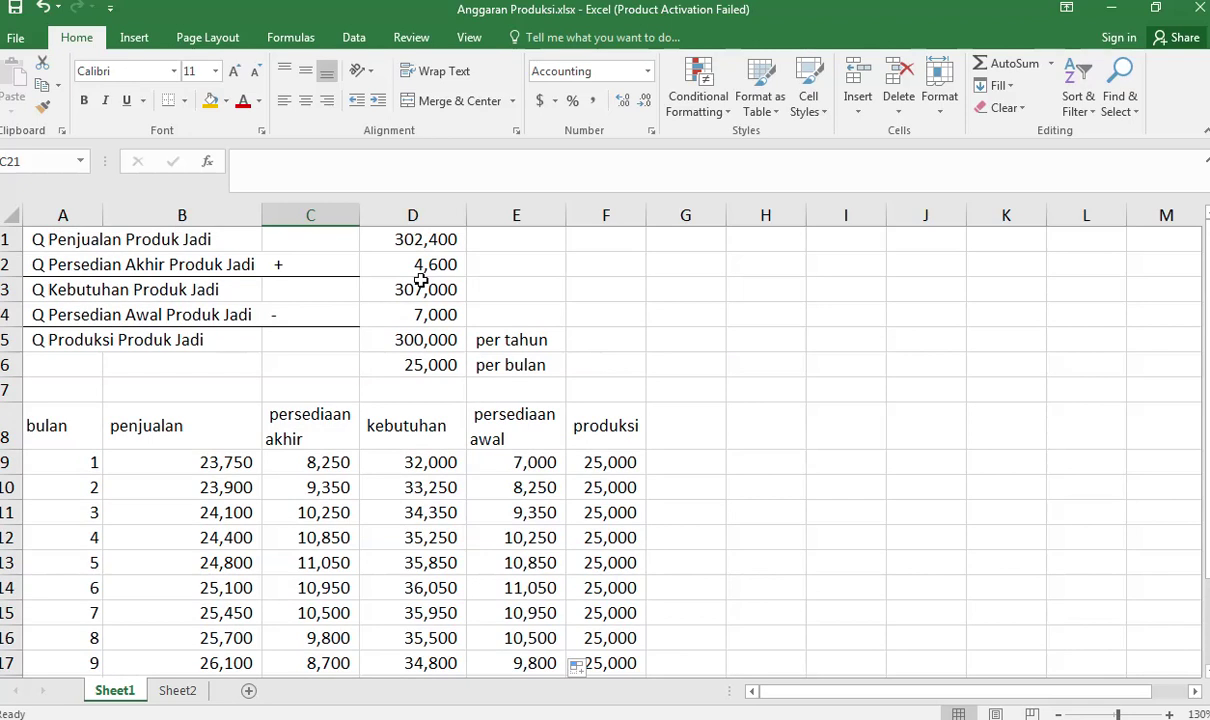
scroll(437, 461, down, 3)
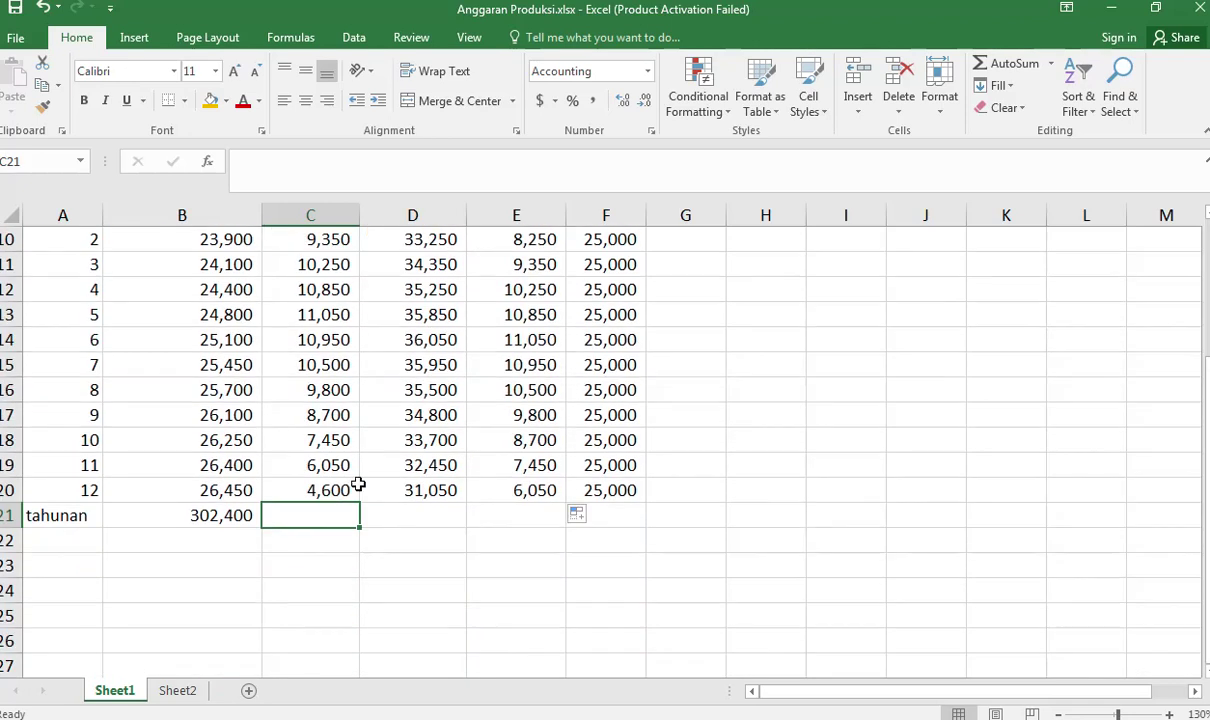
Step: Set the annual "persediaan akhir" in C21 to month 12's ending inventory with =C20
click(341, 489)
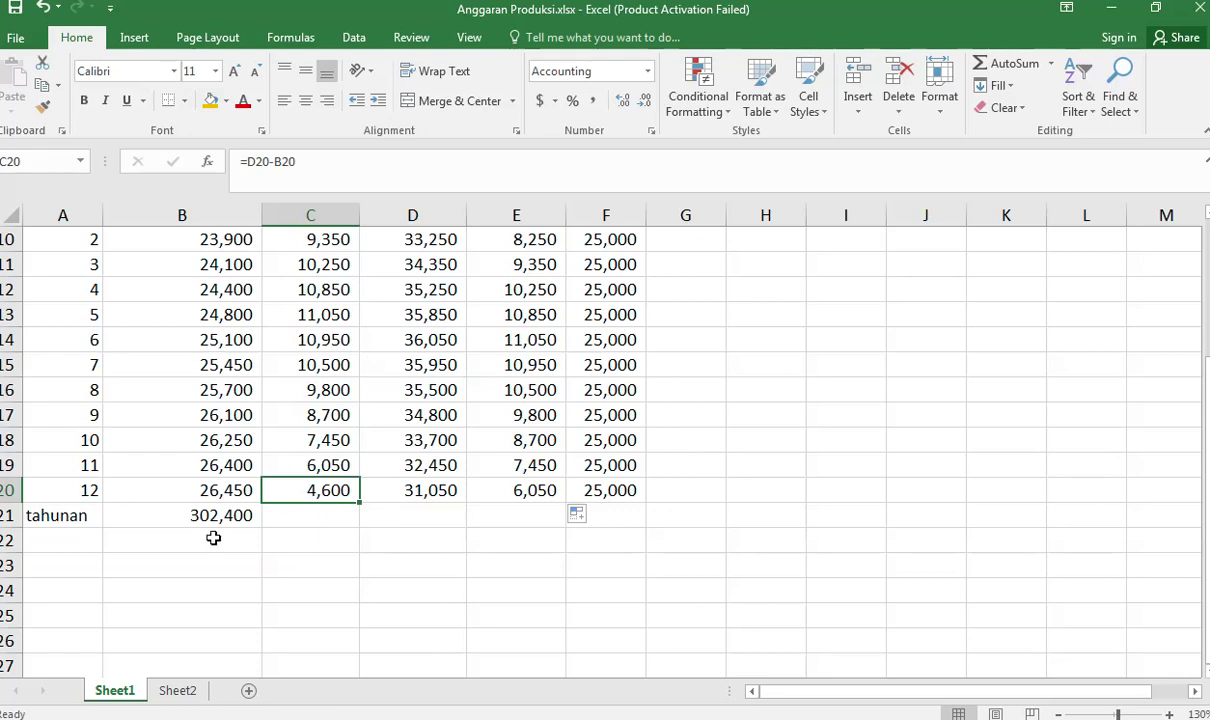
click(316, 515)
text(=)
key(Up)
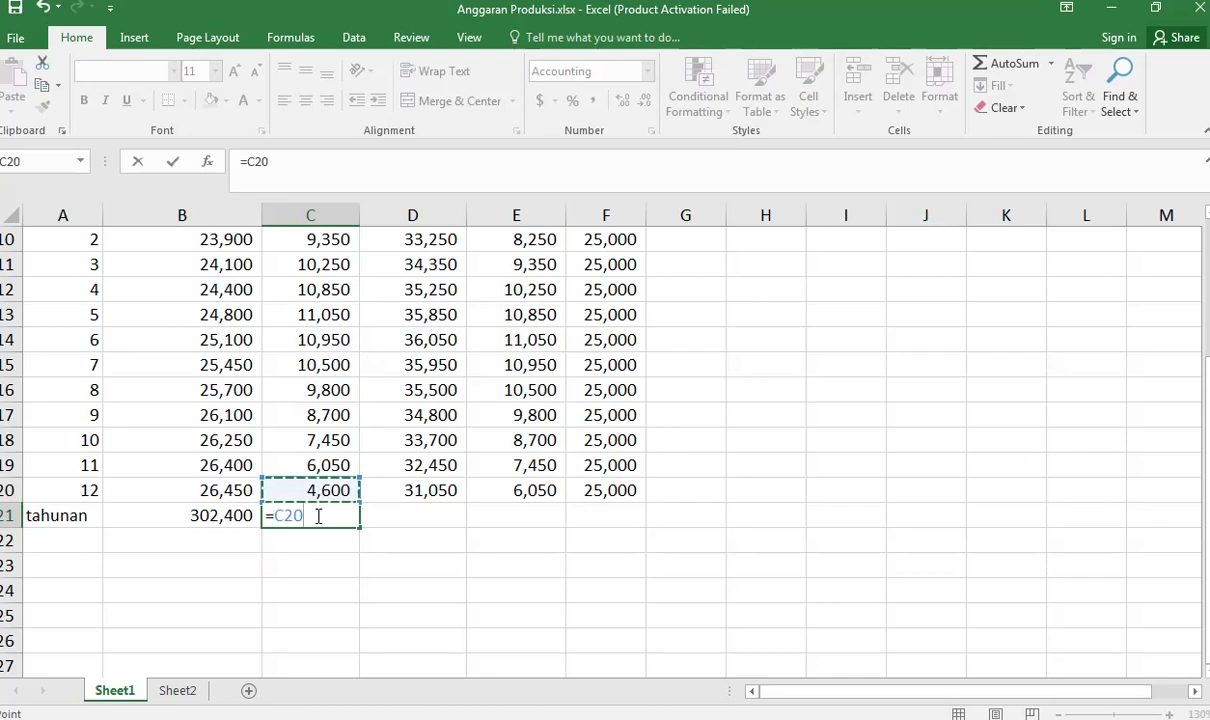
key(Return)
Step: Total the monthly "kebutuhan" figures in the "tahunan" row with =SUM(D9:D20) in D21
click(316, 515)
key(Right)
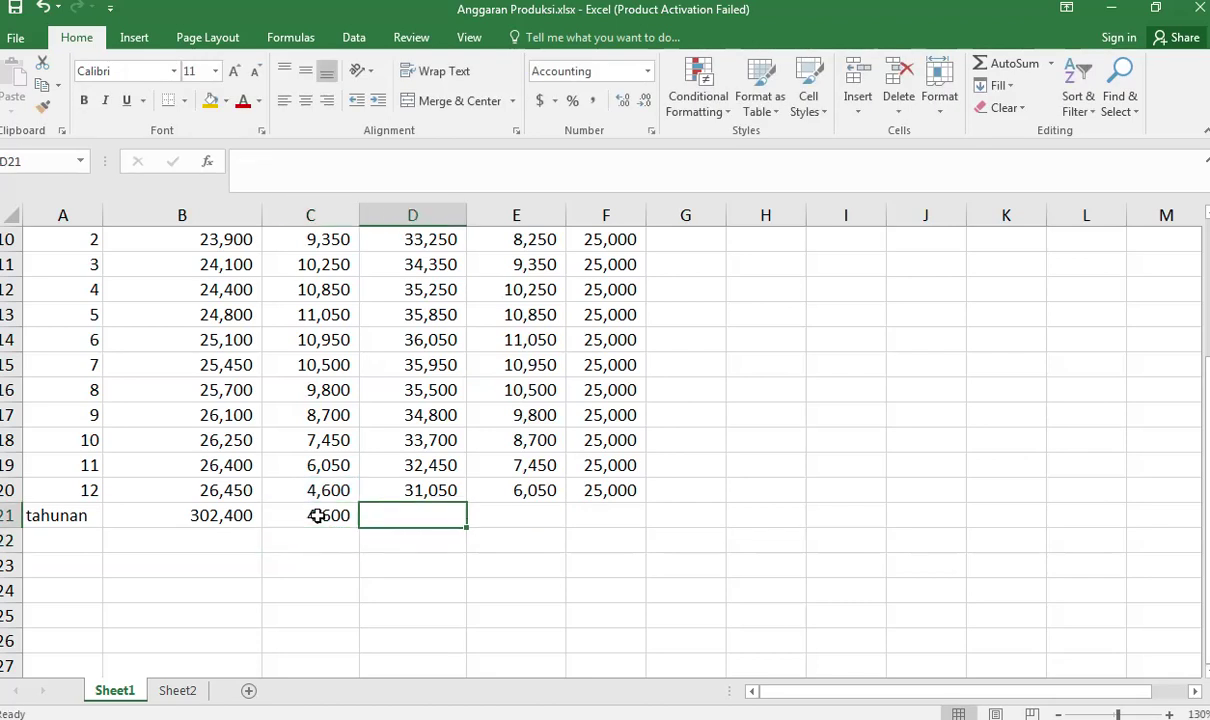
scroll(330, 466, up, 1)
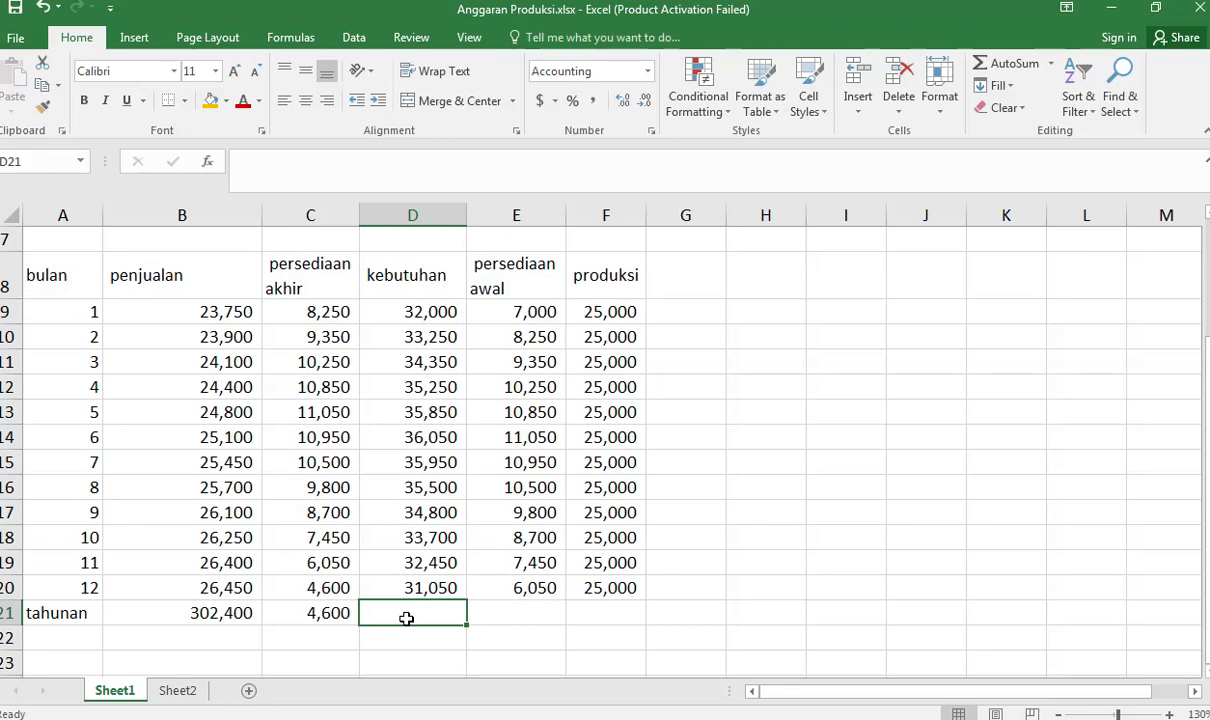
text(=sum()
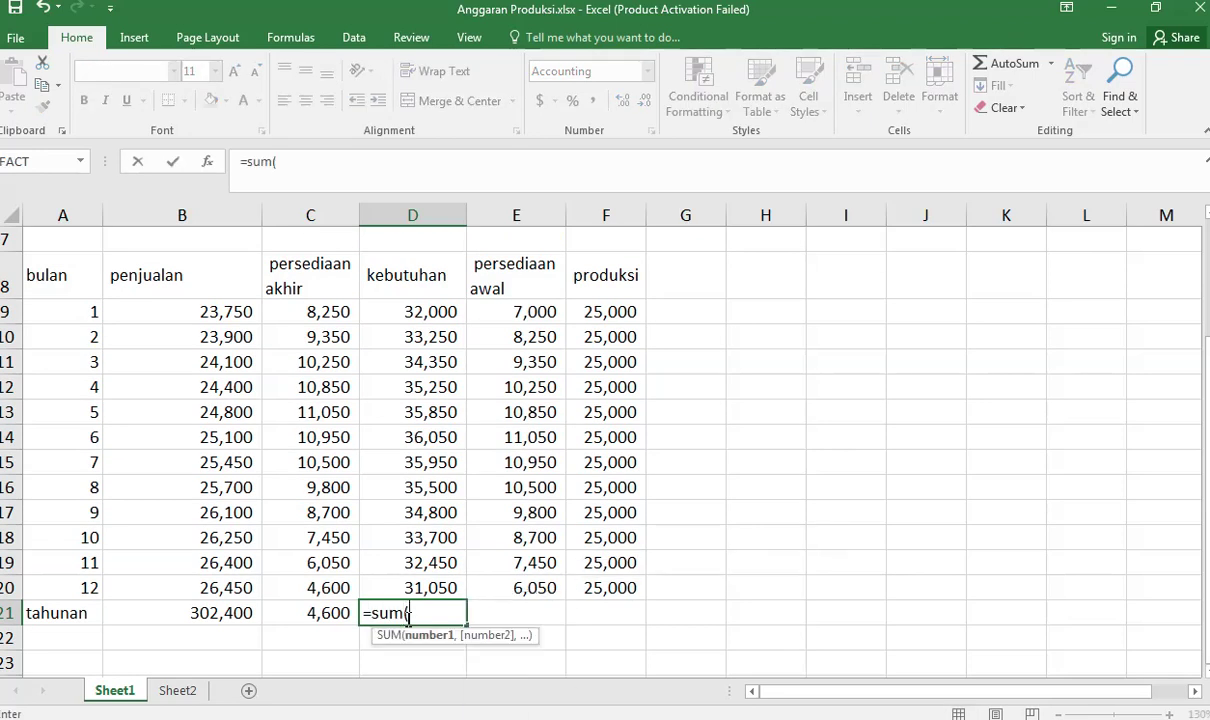
key(Up)
key(shift+Up)
key(shift+Up)
key(shift+Up)
key(shift+Up)
key(shift+Up)
key(shift+Up)
key(shift+Up)
key(shift+Up)
key(shift+Up)
key(shift+Up)
key(shift+Up)
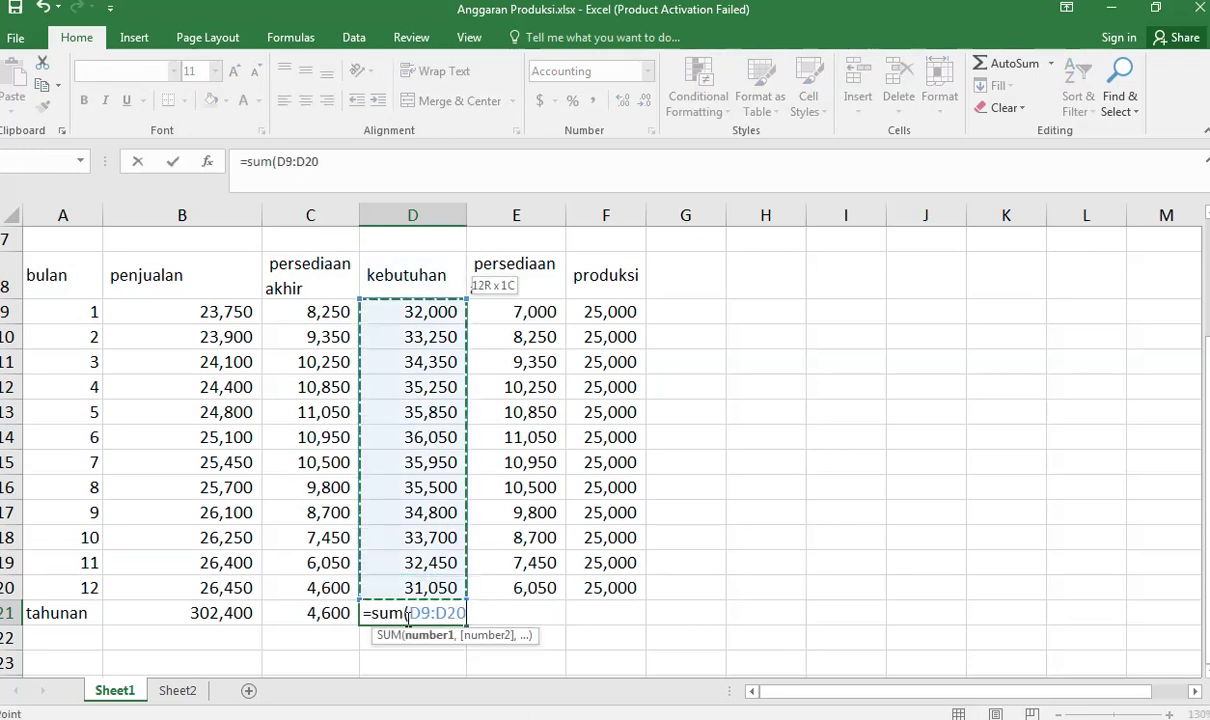
key(Return)
Step: Set the annual "persediaan awal" in E21 to month 1's beginning inventory with =E9
key(Up)
key(Right)
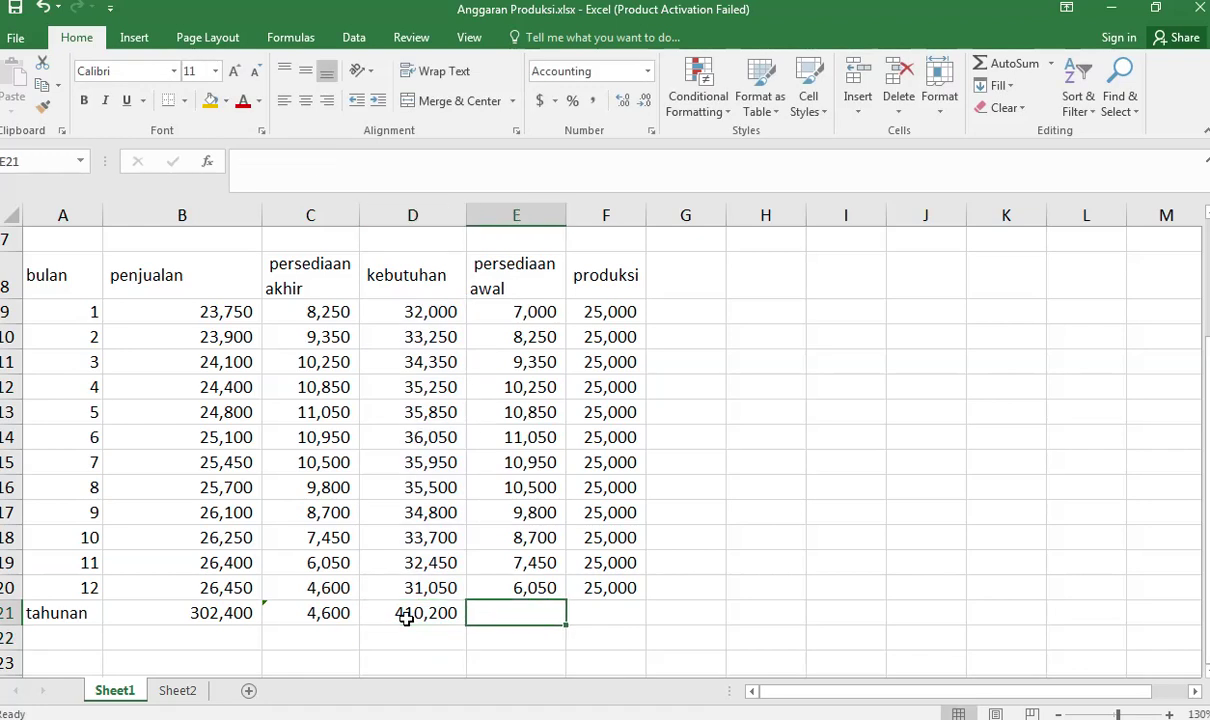
text(=)
click(535, 311)
key(Return)
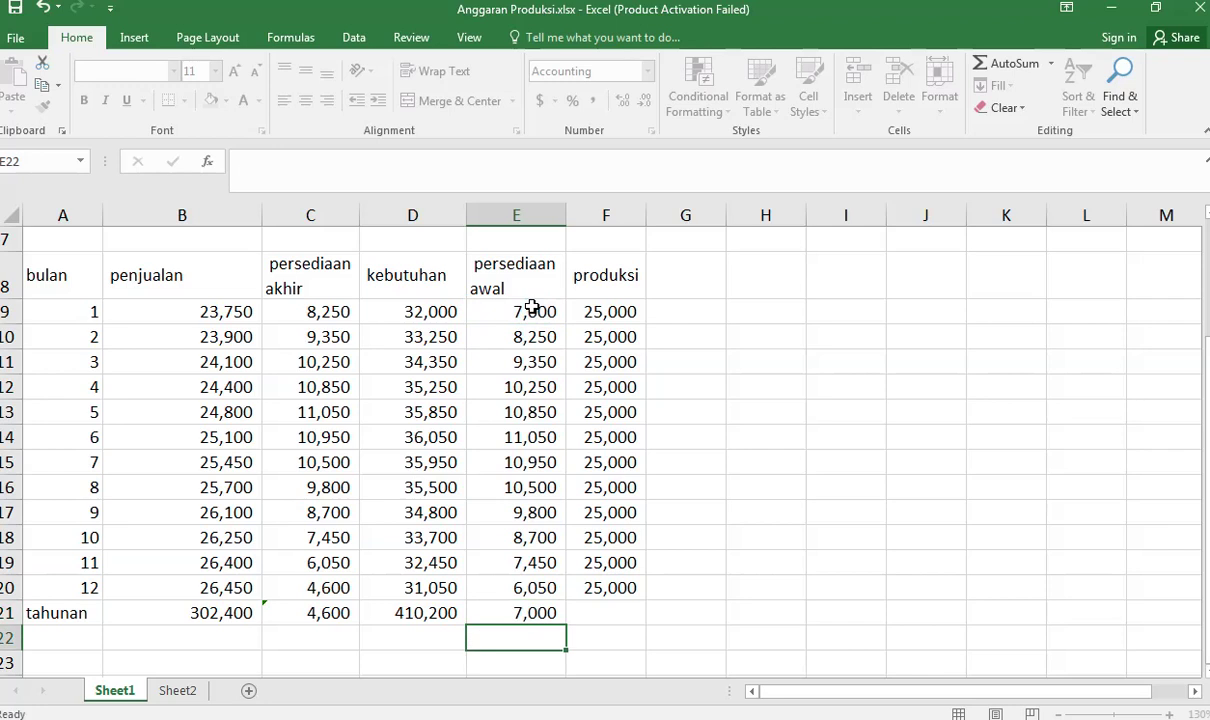
Step: Total the monthly "produksi" in F21 with =SUM(F9:F20) and fit column F's width to its contents
key(Up)
key(Right)
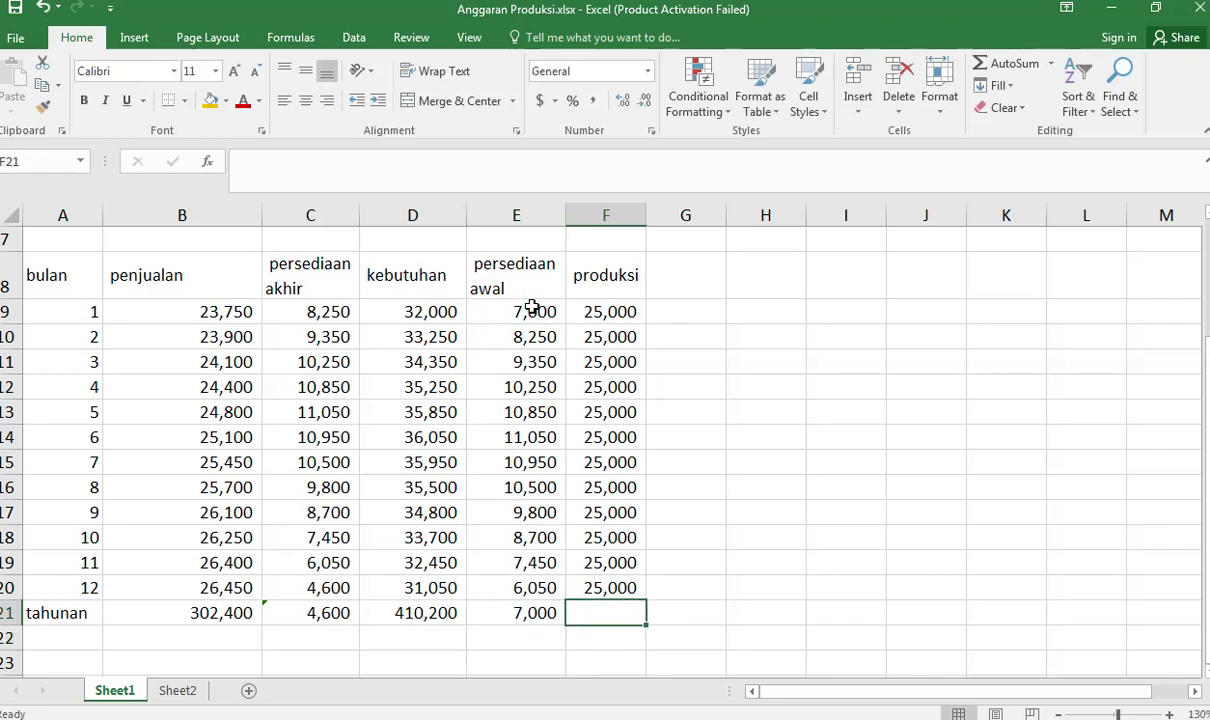
text(=sum()
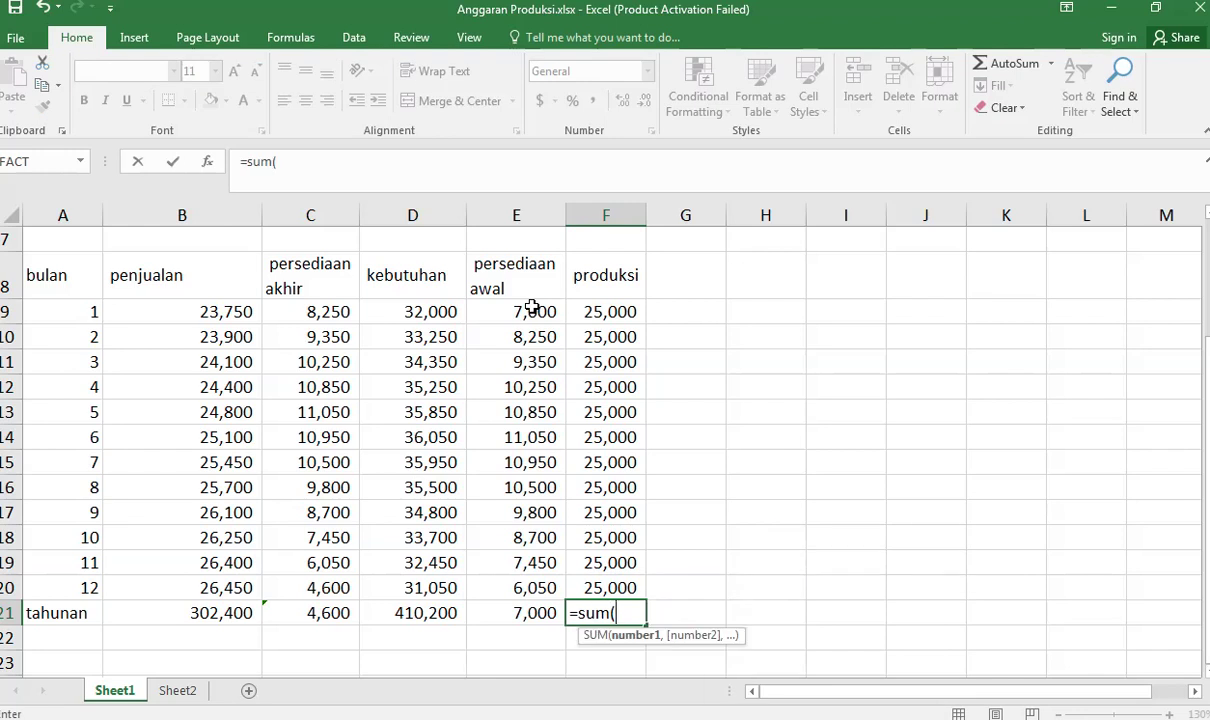
key(Up)
key(shift+Up)
key(shift+Up)
key(shift+Up)
key(shift+Up)
key(shift+Up)
key(shift+Up)
key(shift+Up)
key(shift+Up)
key(shift+Up)
key(shift+Up)
key(shift+Up)
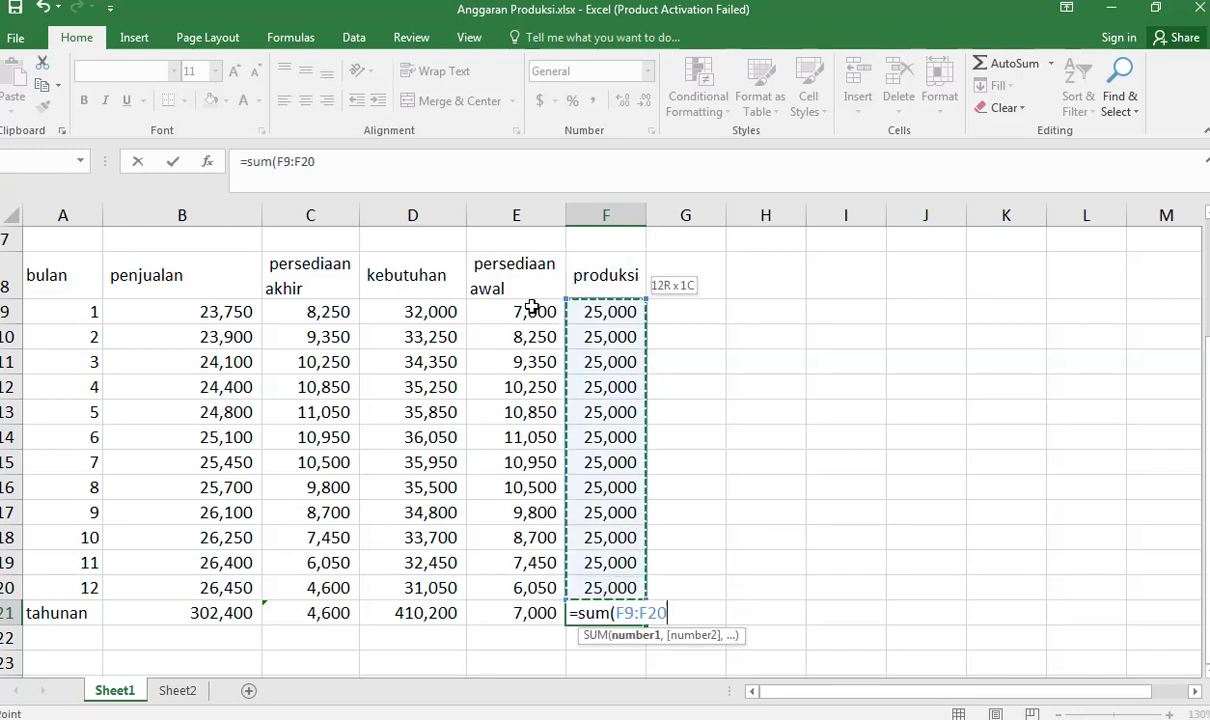
key(ctrl+Return)
key(Return)
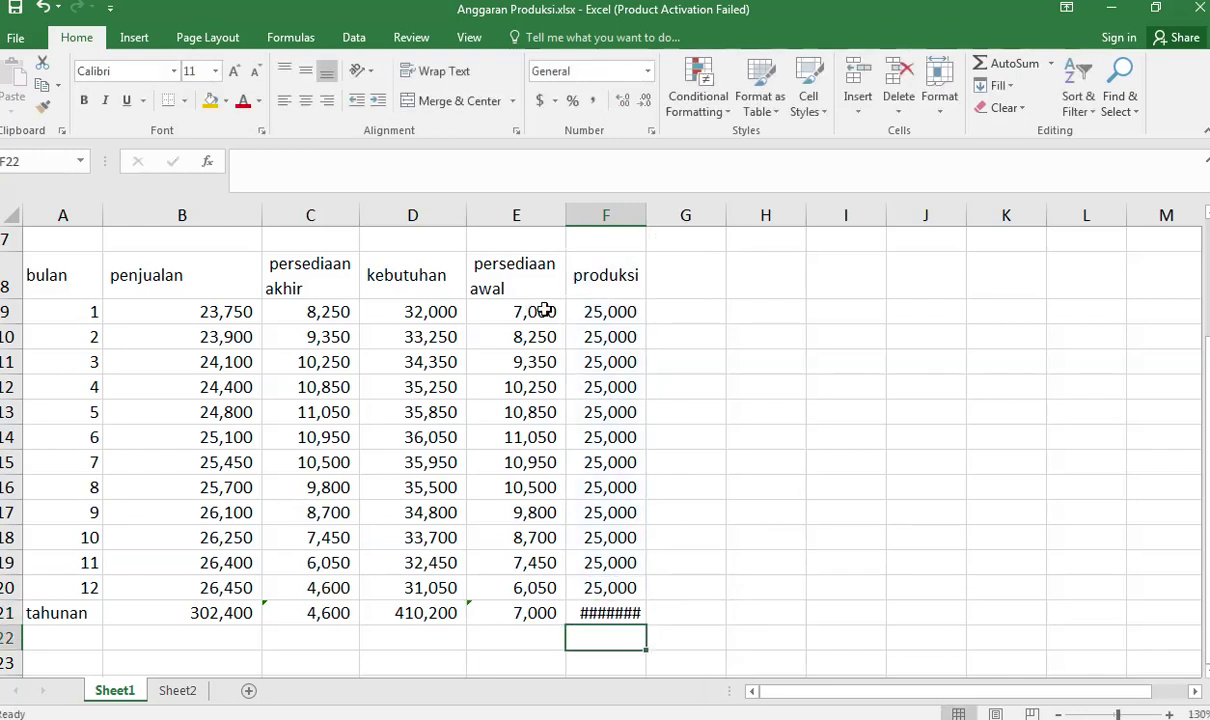
double_click(648, 219)
Step: Replace the annual "kebutuhan" formula in D21 with annual production plus beginning inventory, =F21+E21
scroll(762, 363, up, 2)
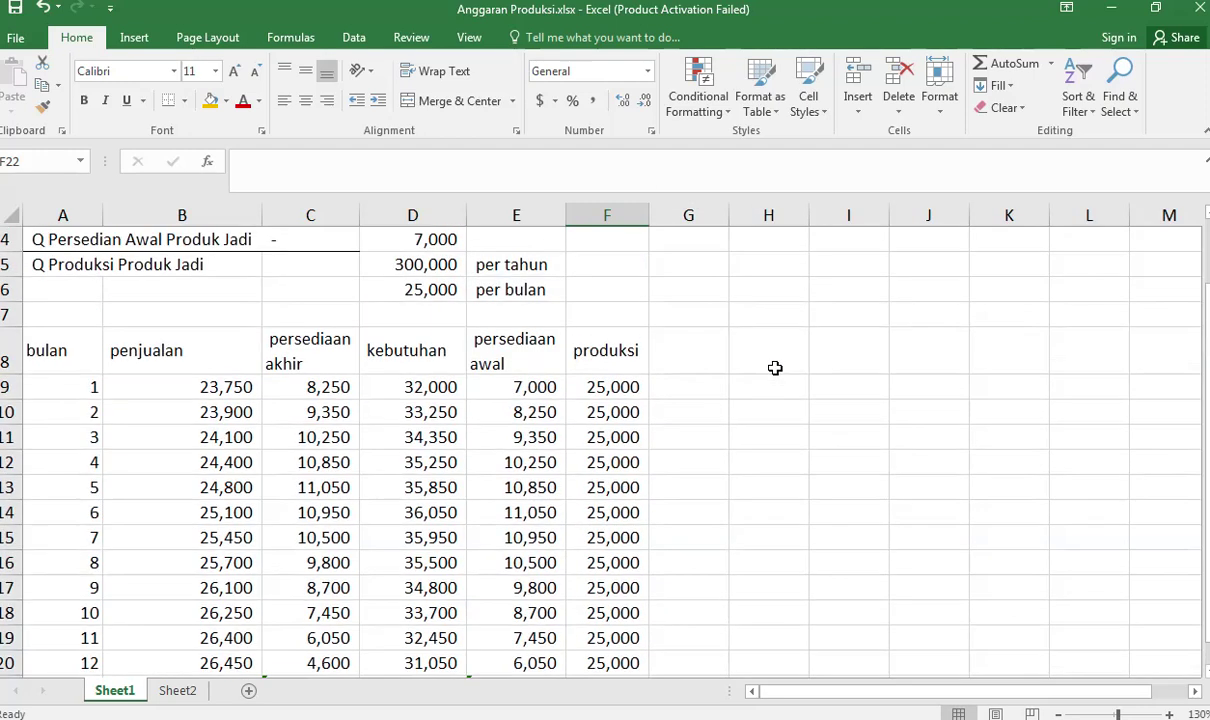
scroll(762, 363, up, 1)
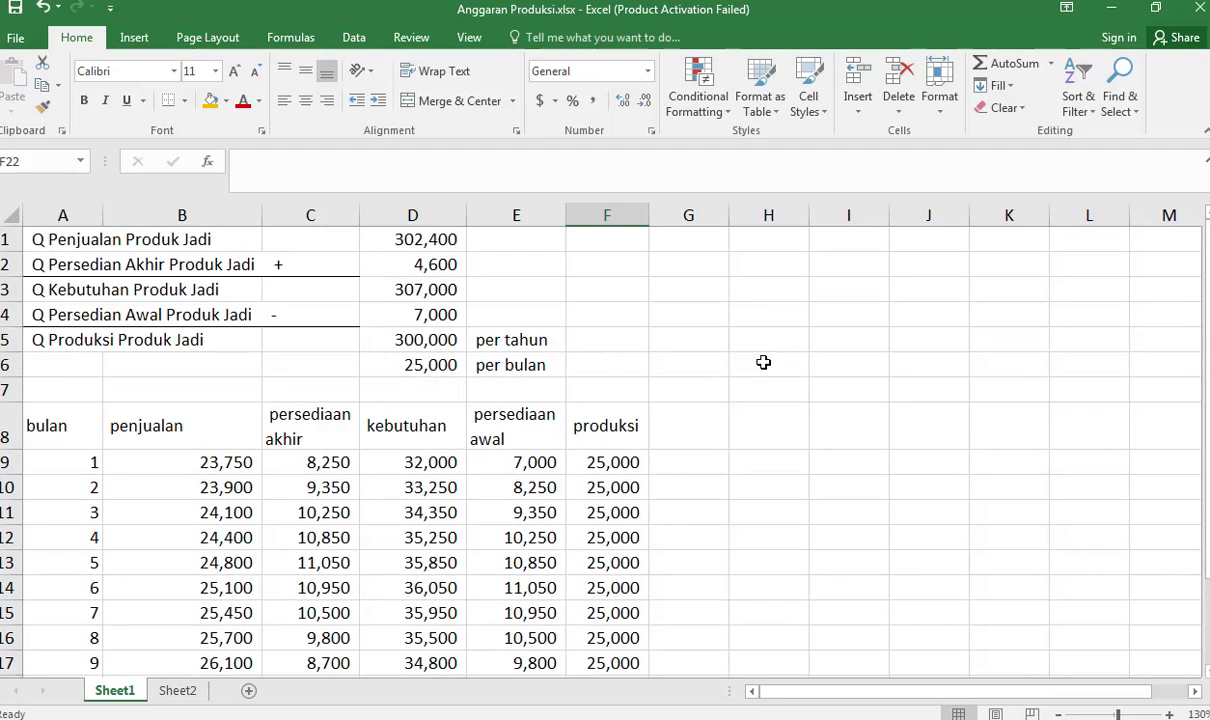
scroll(765, 356, down, 2)
scroll(766, 356, up, 1)
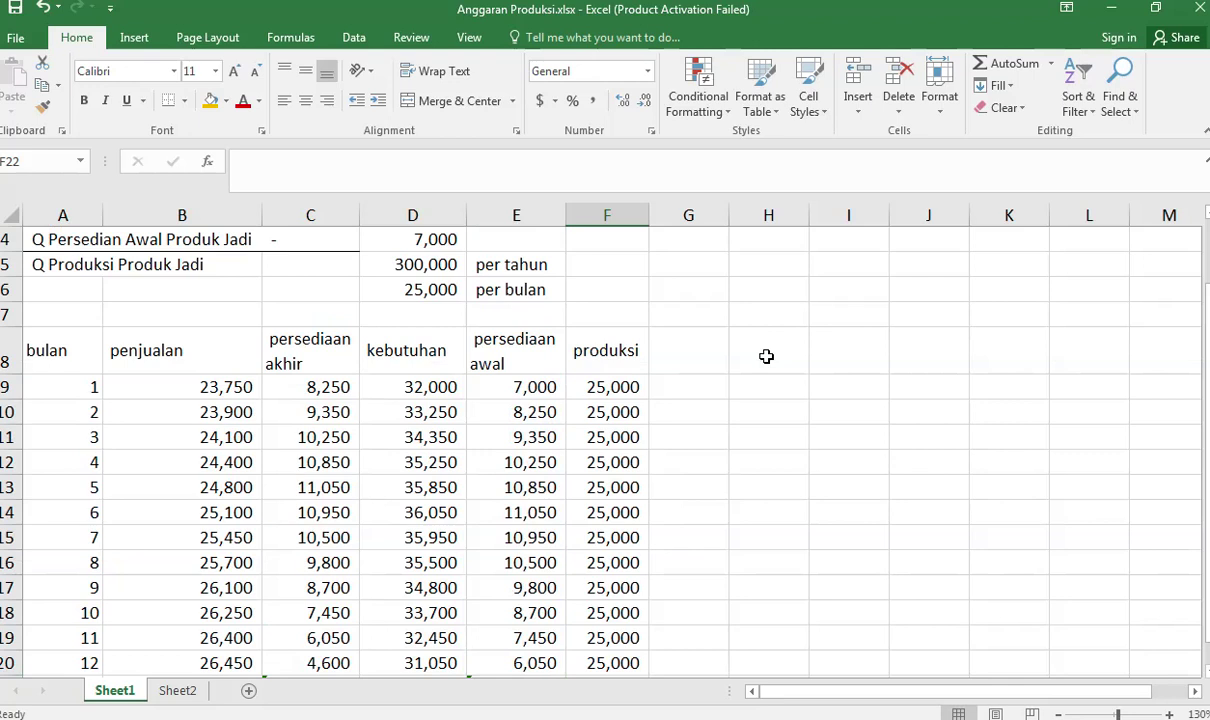
scroll(766, 356, down, 1)
scroll(766, 356, up, 1)
scroll(693, 390, down, 3)
click(440, 440)
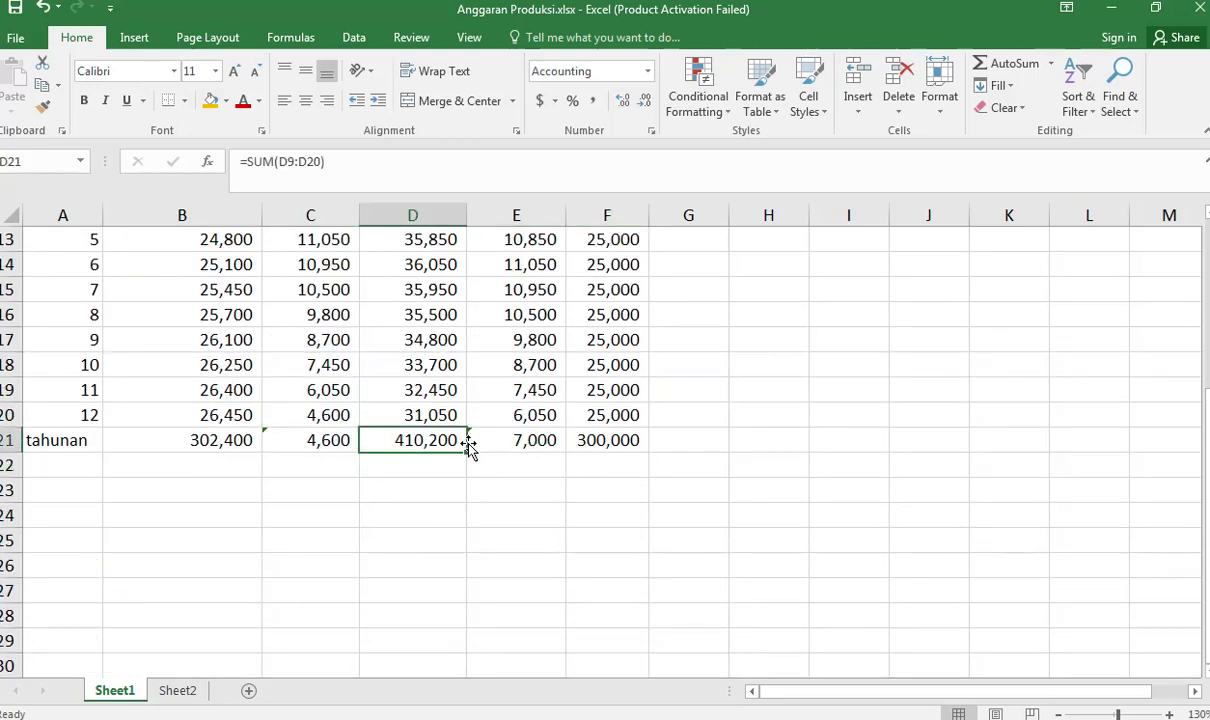
text(=)
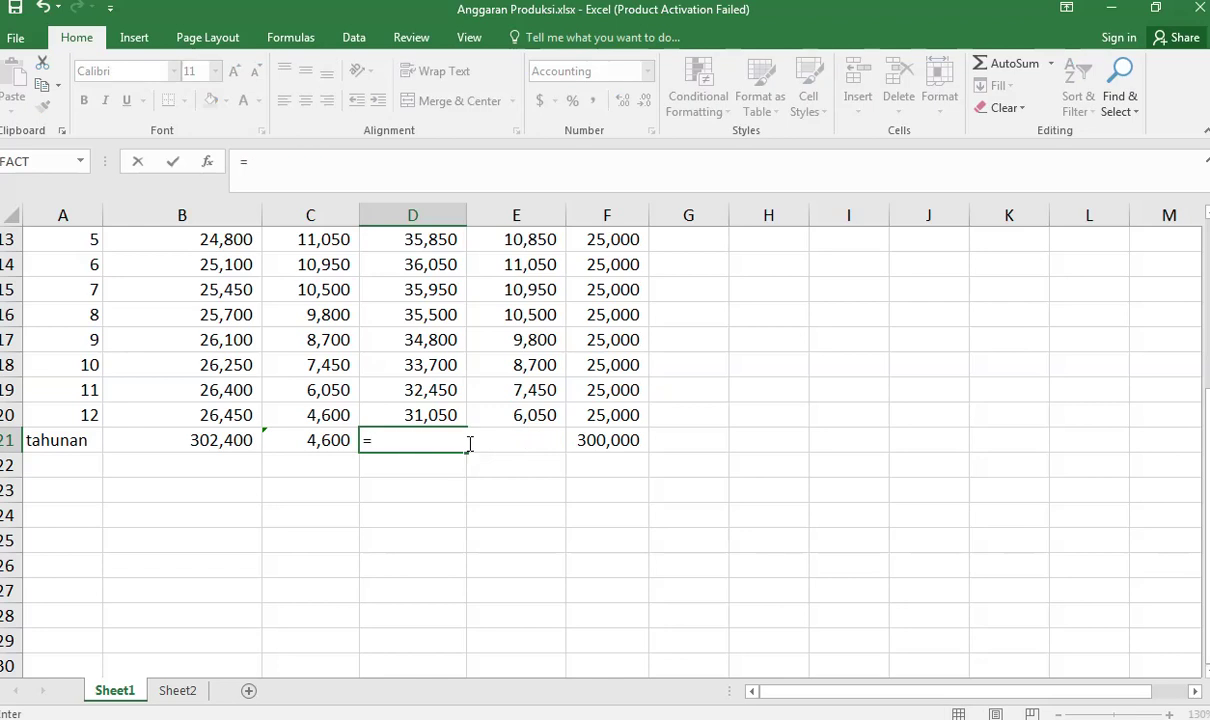
key(Right)
key(Right)
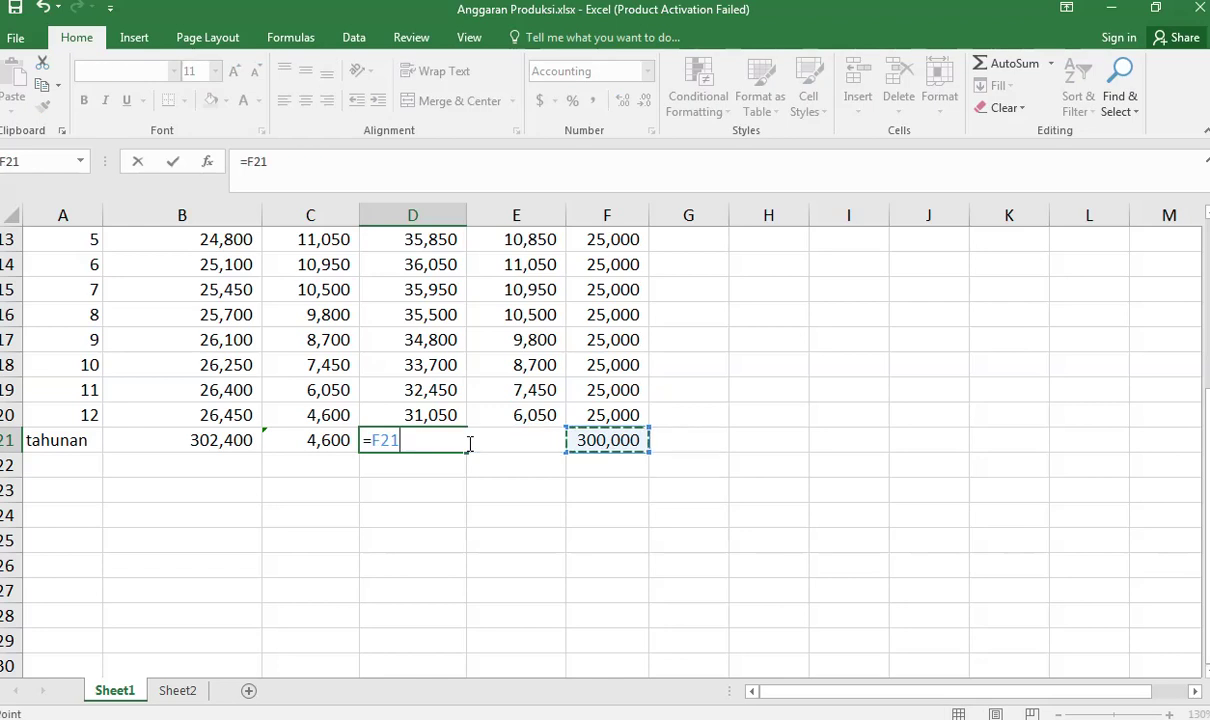
text(+)
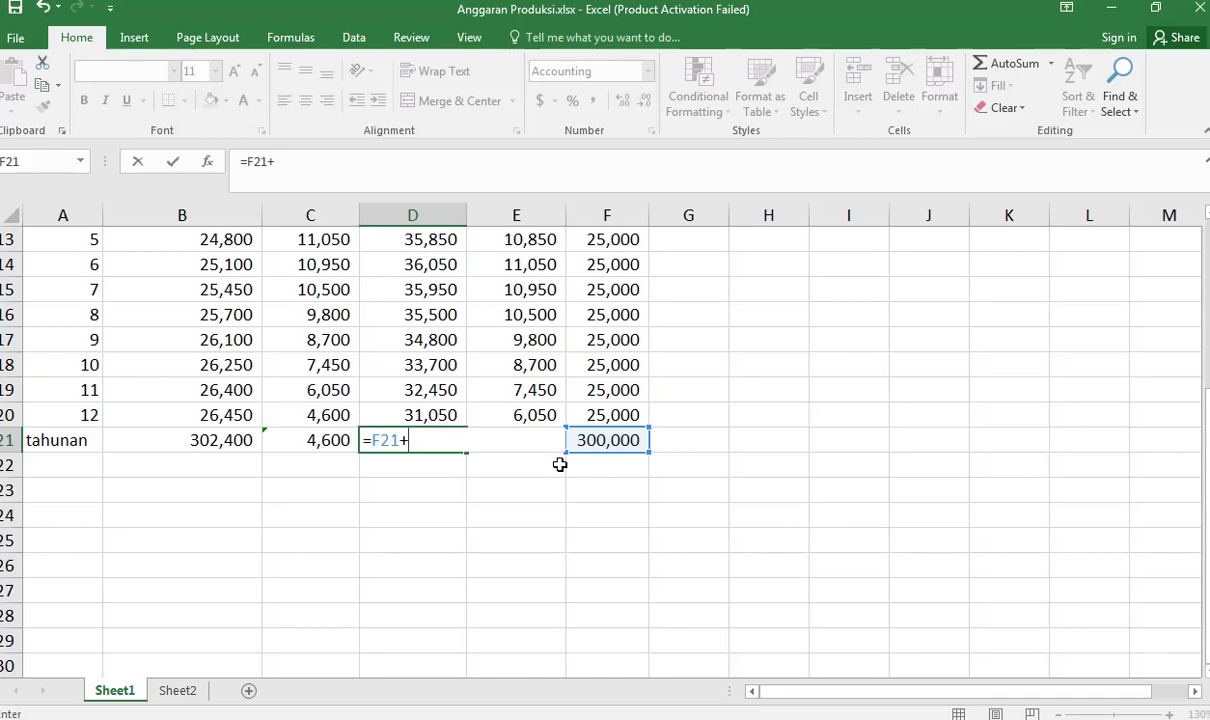
click(642, 440)
key(Left)
key(Return)
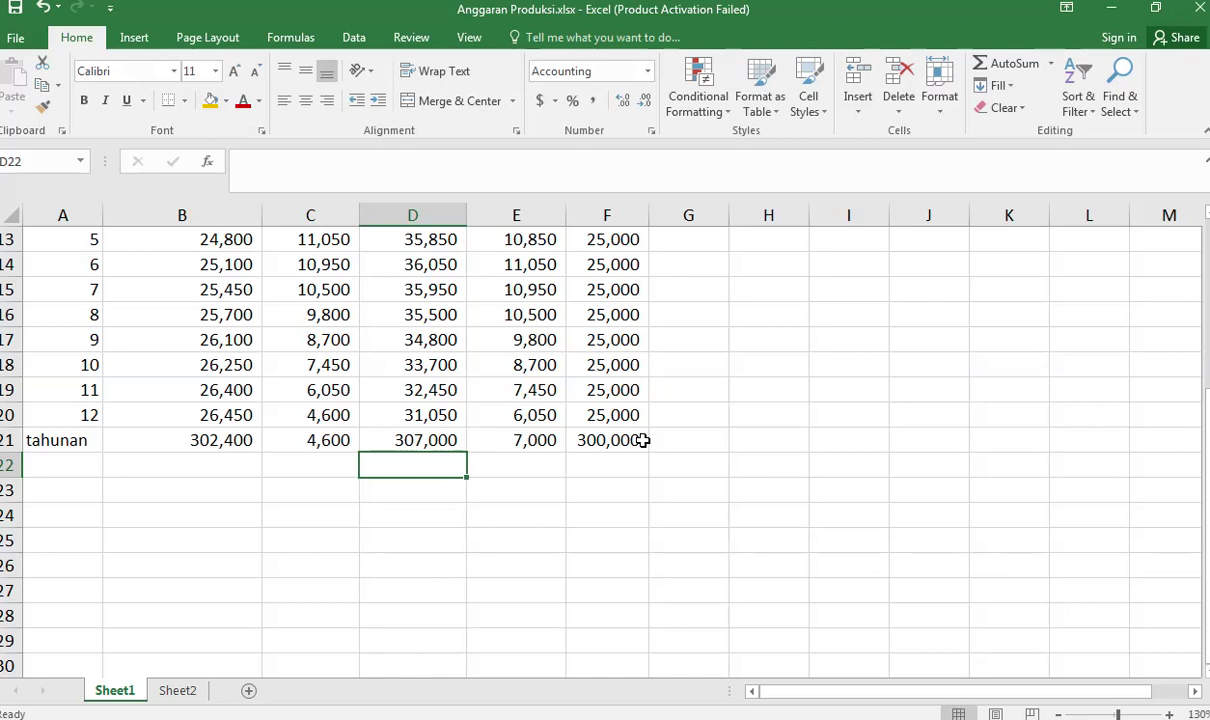
Step: Cross-check the annual "kebutuhan" in D22 by adding sales and ending inventory with =B21+C21, and clear the check
text(=)
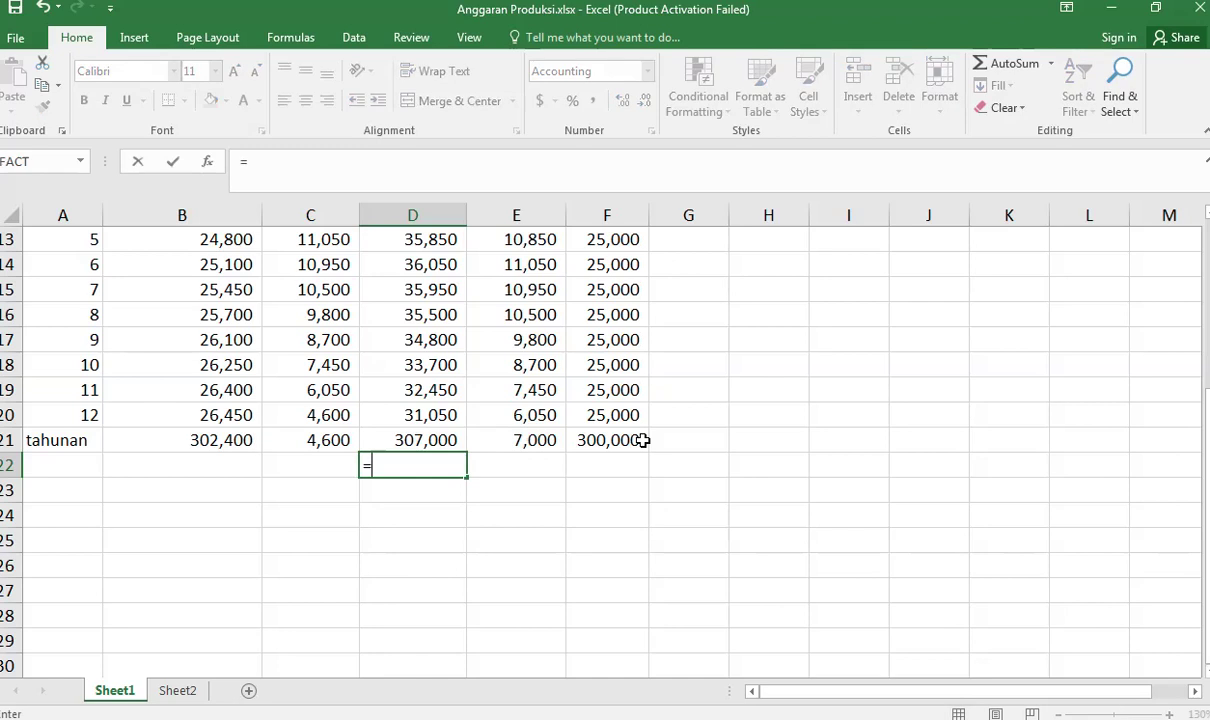
click(233, 437)
text(+)
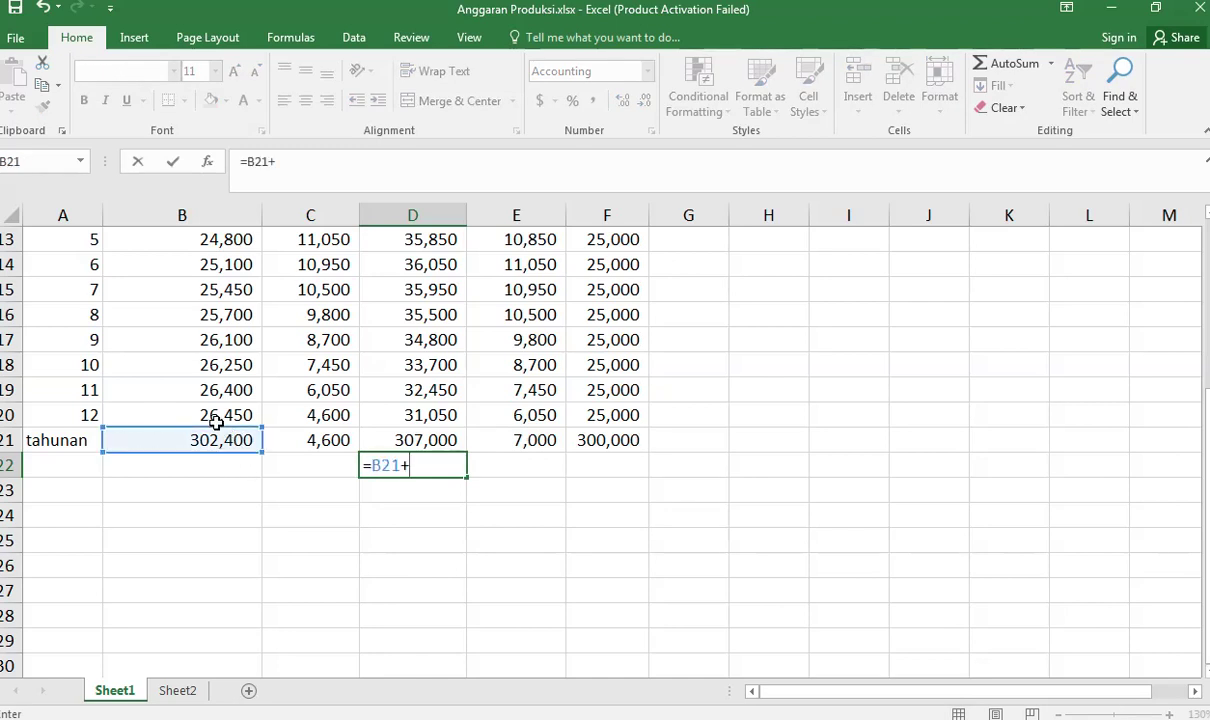
click(334, 437)
key(Return)
click(421, 464)
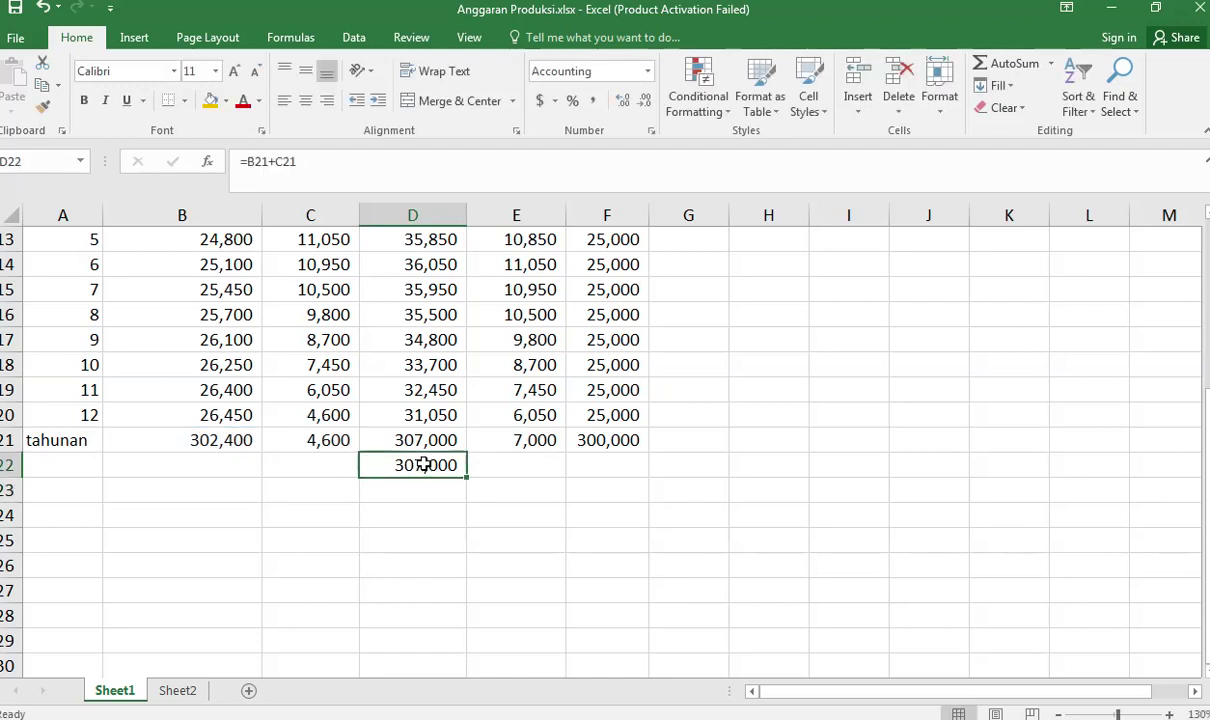
double_click(425, 464)
click(502, 472)
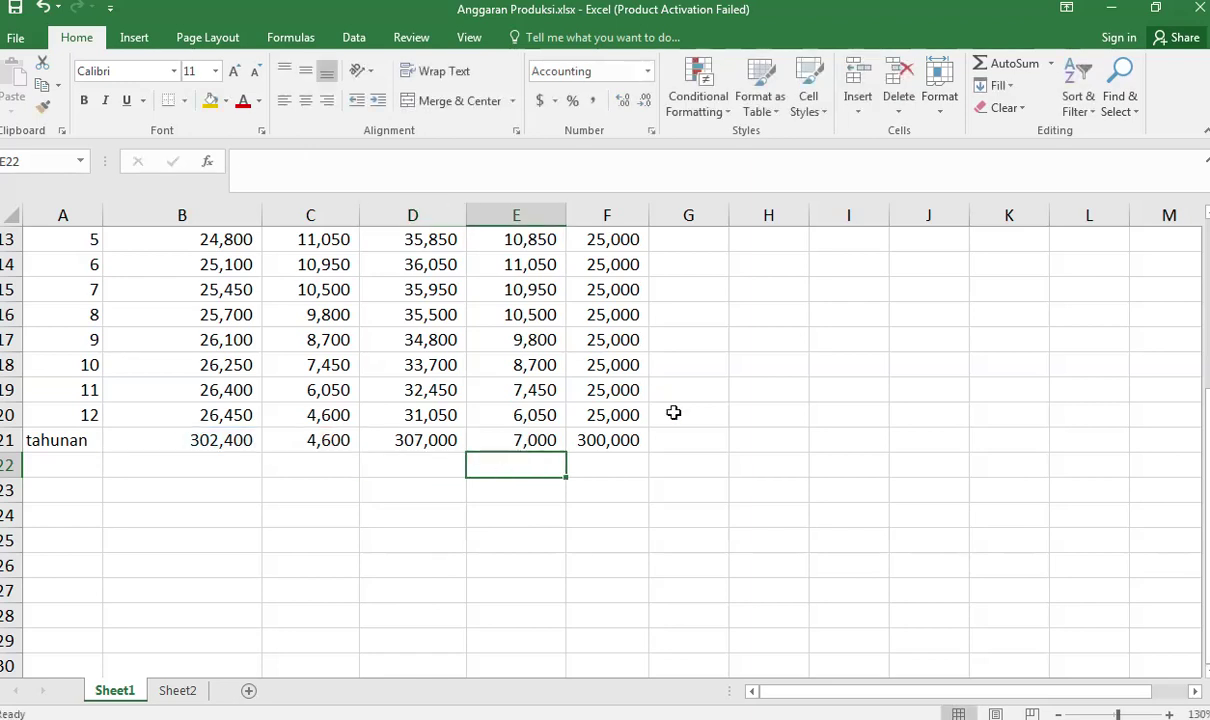
Step: Sum the monthly "kebutuhan" values below the annual row with =SUM(D9:D20) in D22
scroll(673, 390, up, 3)
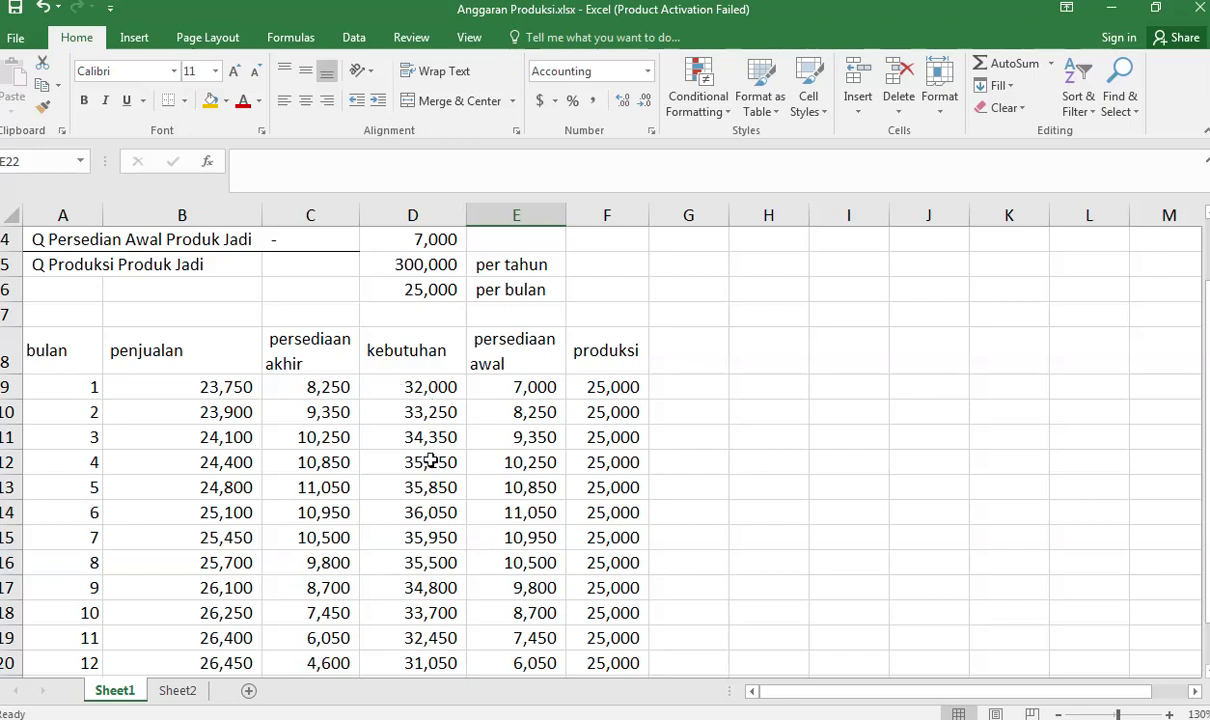
scroll(430, 600, down, 3)
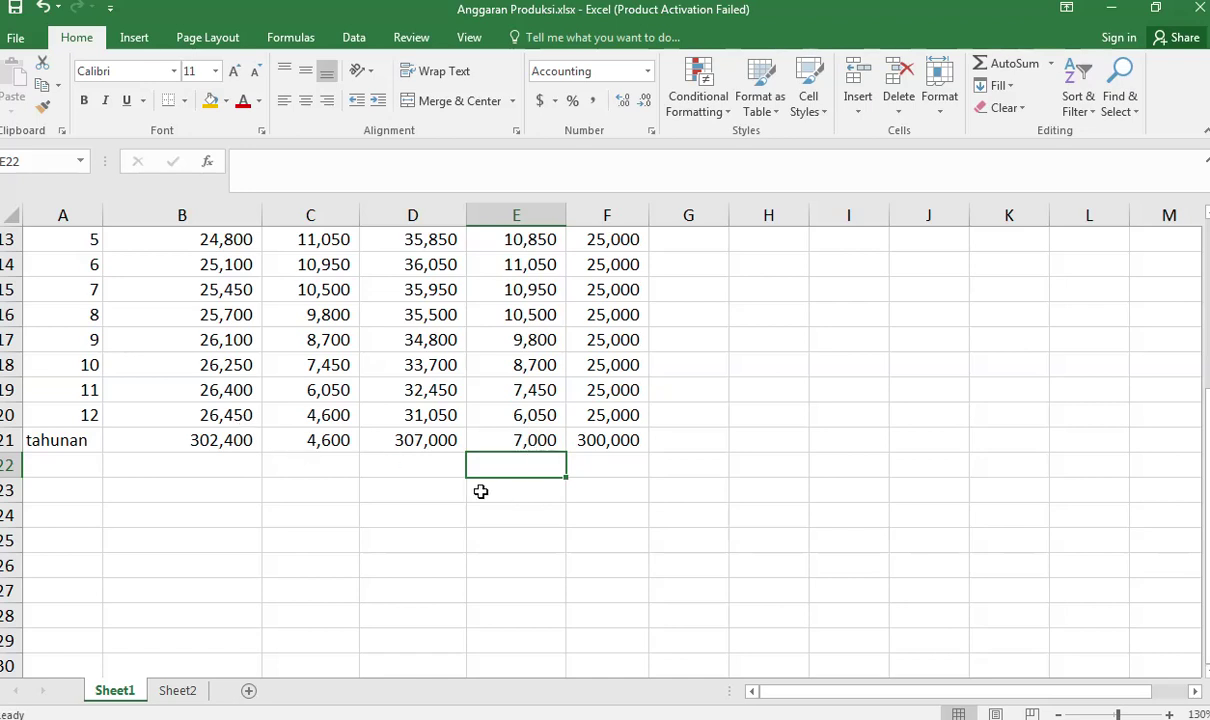
click(446, 456)
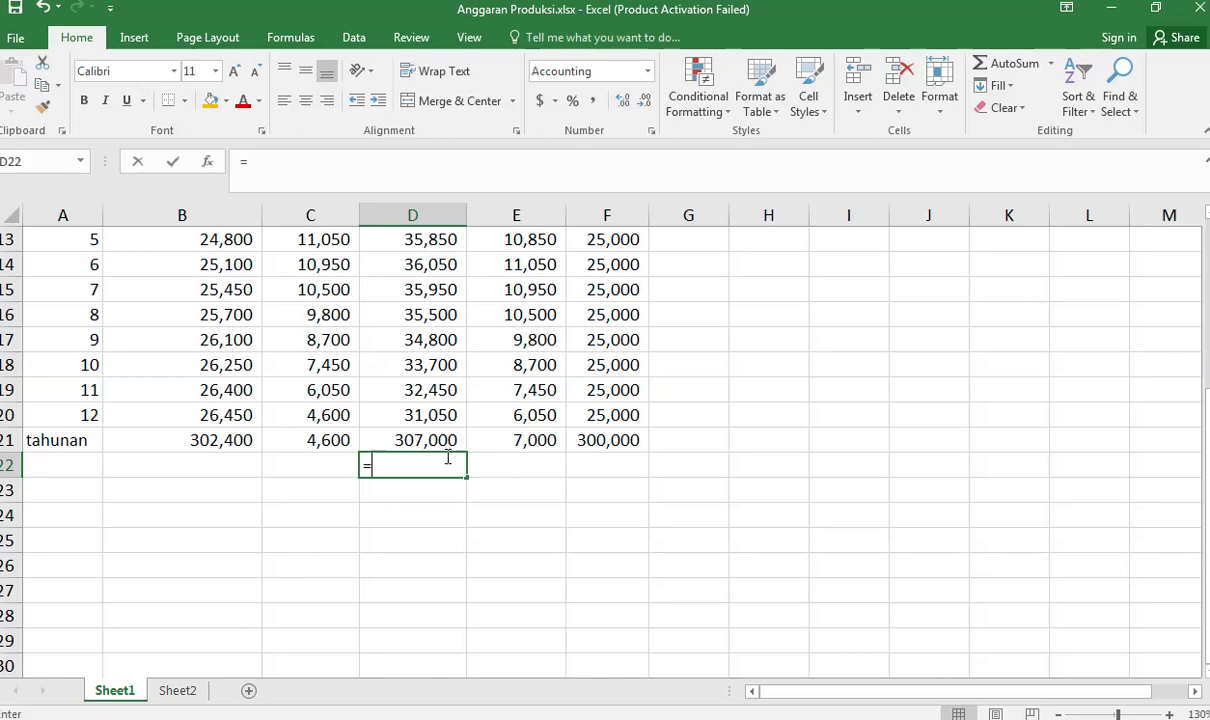
text(=sum()
key(Up)
key(Up)
key(shift+Up)
key(shift+Up)
key(shift+Up)
key(shift+Up)
key(shift+Up)
key(shift+Up)
key(shift+Up)
key(shift+Up)
key(shift+Up)
key(shift+Up)
key(shift+Up)
key(shift+Up)
key(shift+Down)
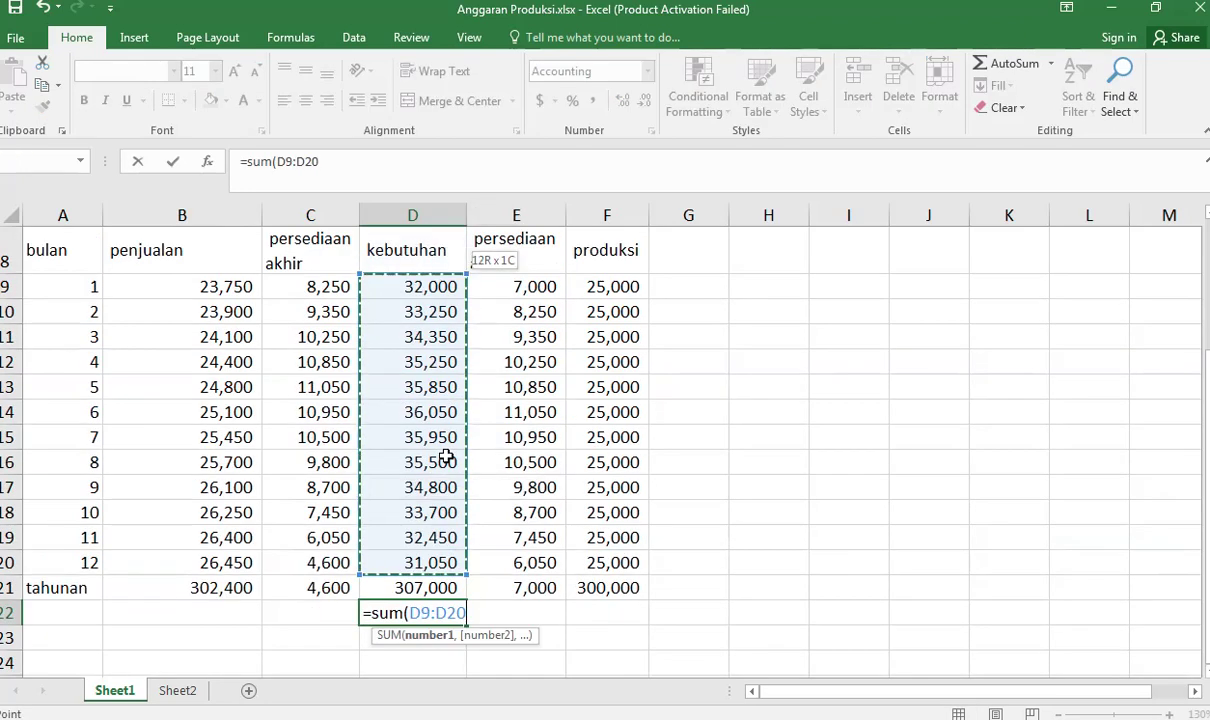
key(Return)
Step: Subtract the ending inventories of months 1 to 11 from D22 with =D22-SUM(C9:C19) in D23, and compare it with D21
key(Down)
key(Up)
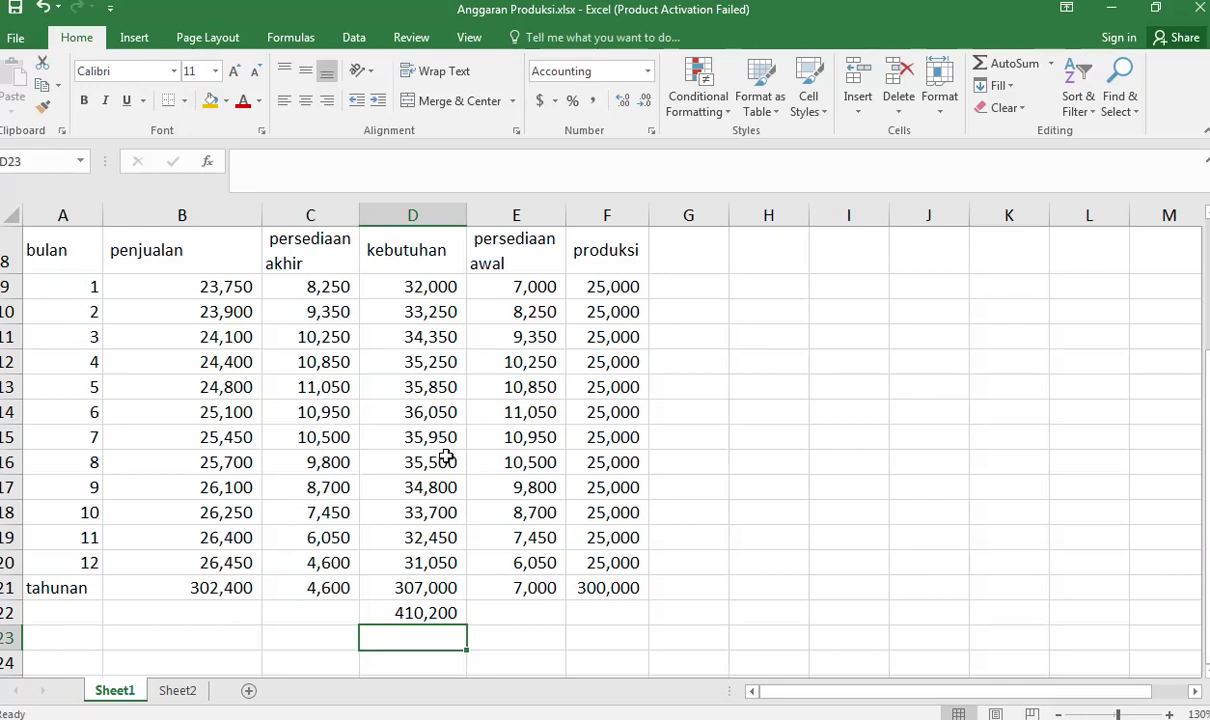
text(=)
key(Up)
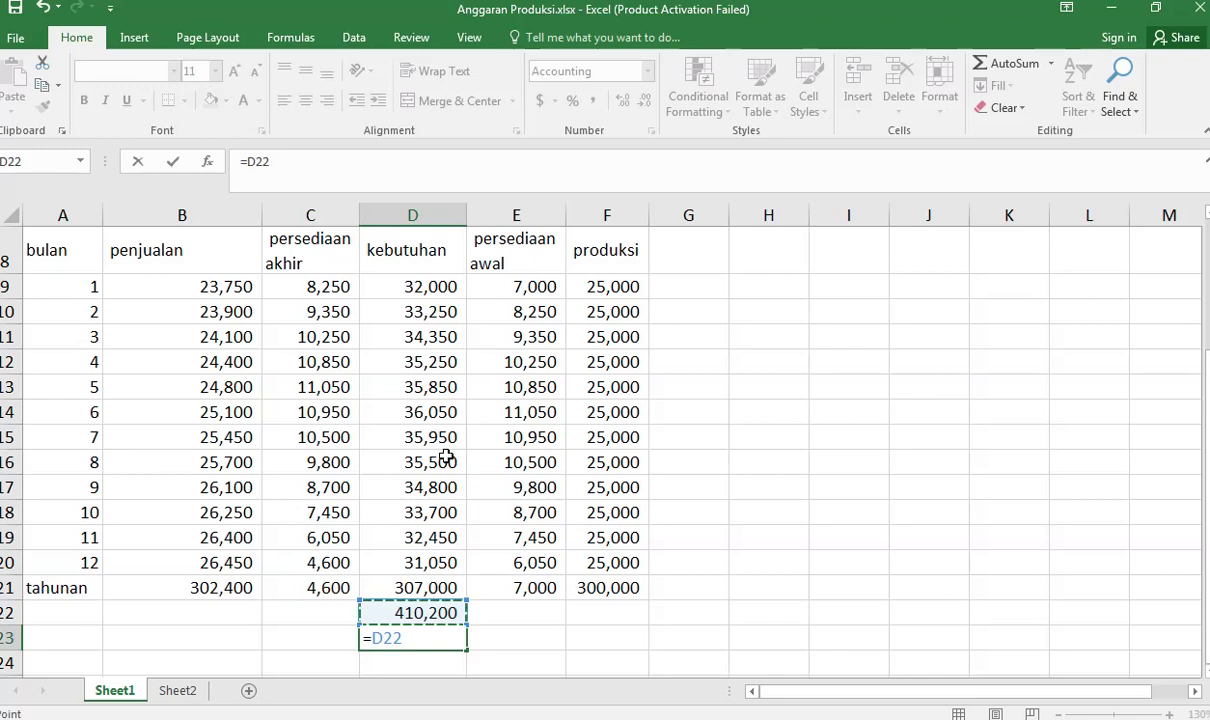
text(-sum()
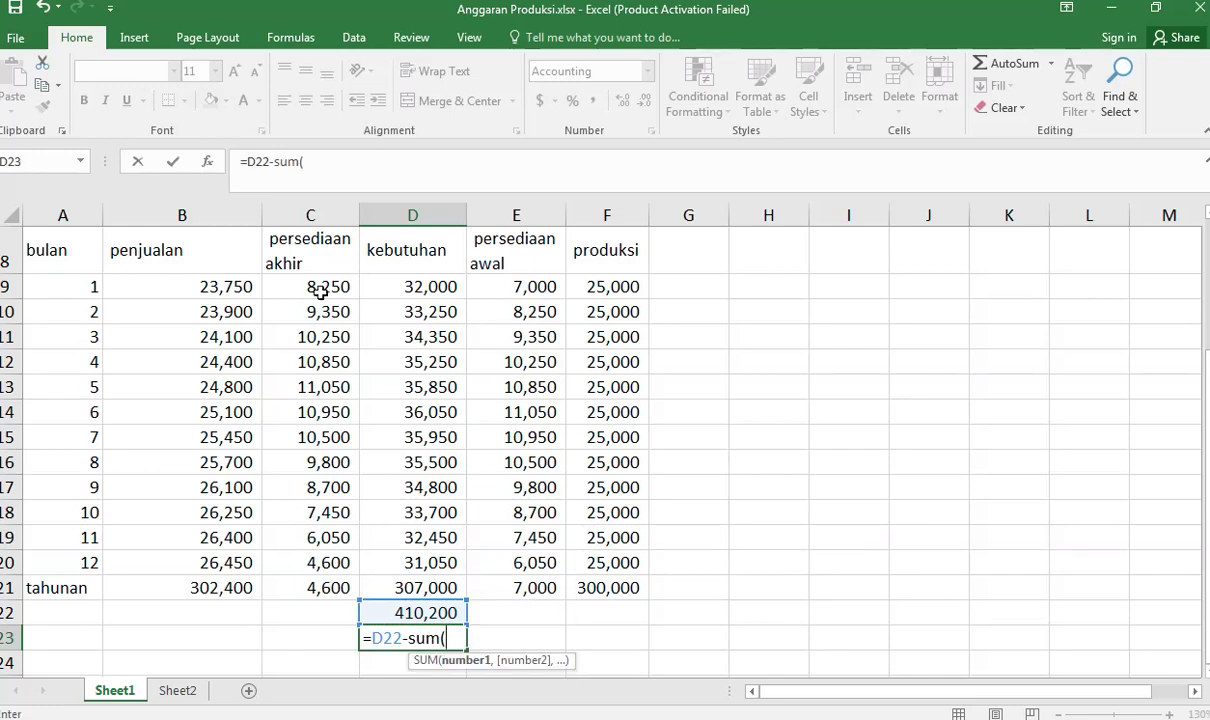
drag(305, 287, 325, 537)
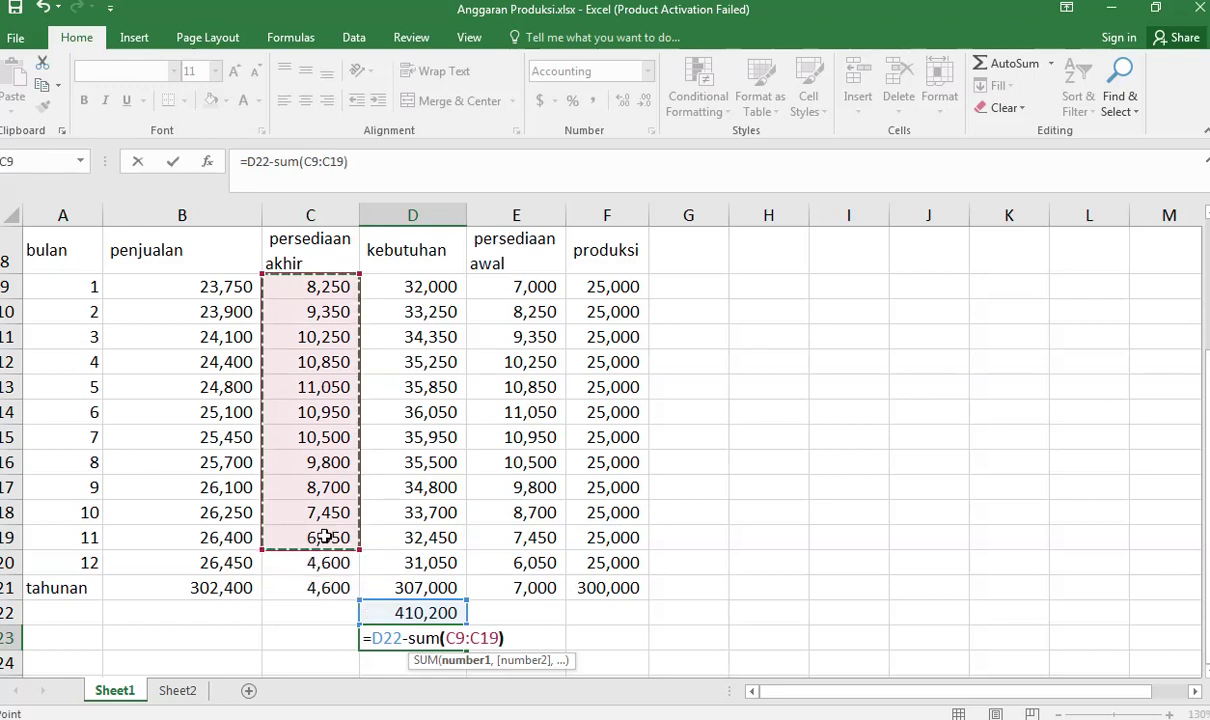
key(Return)
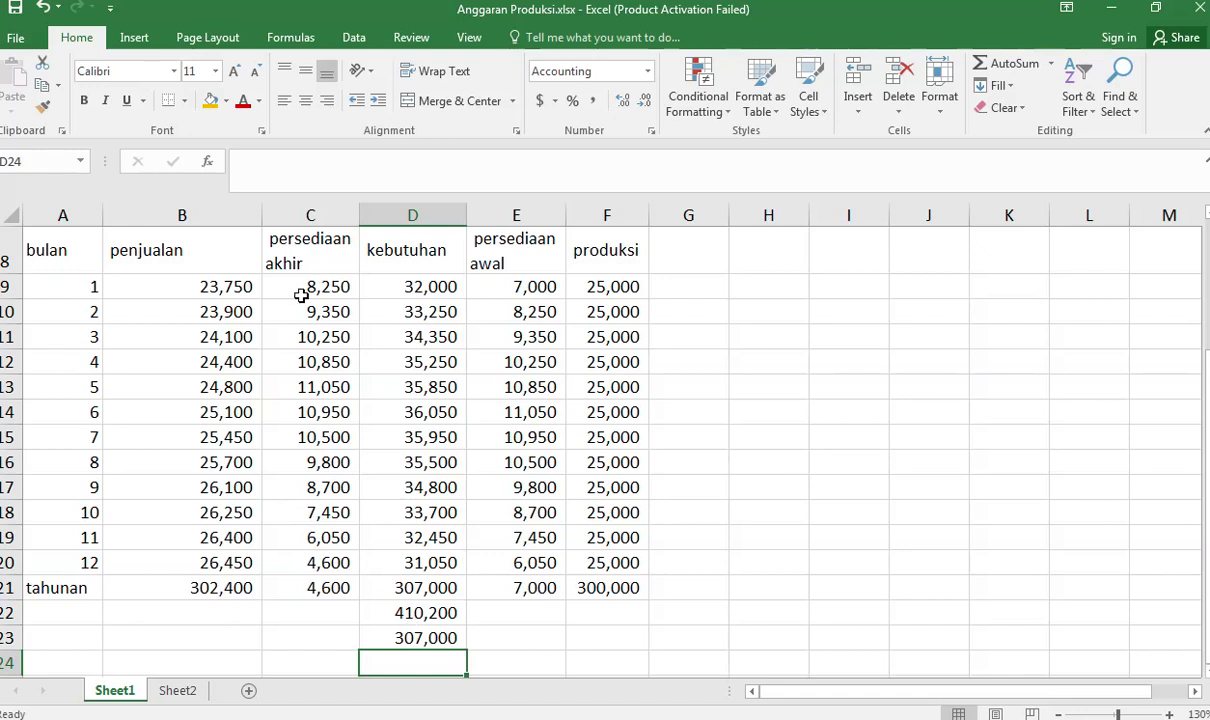
click(424, 637)
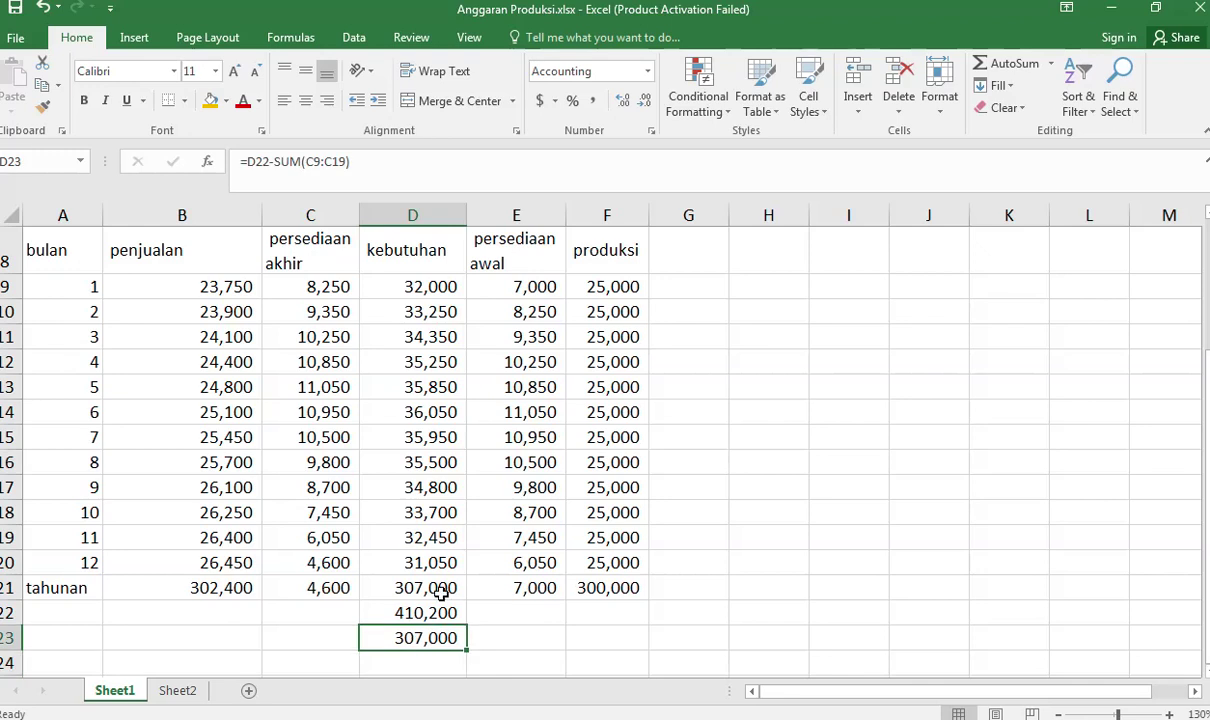
click(440, 587)
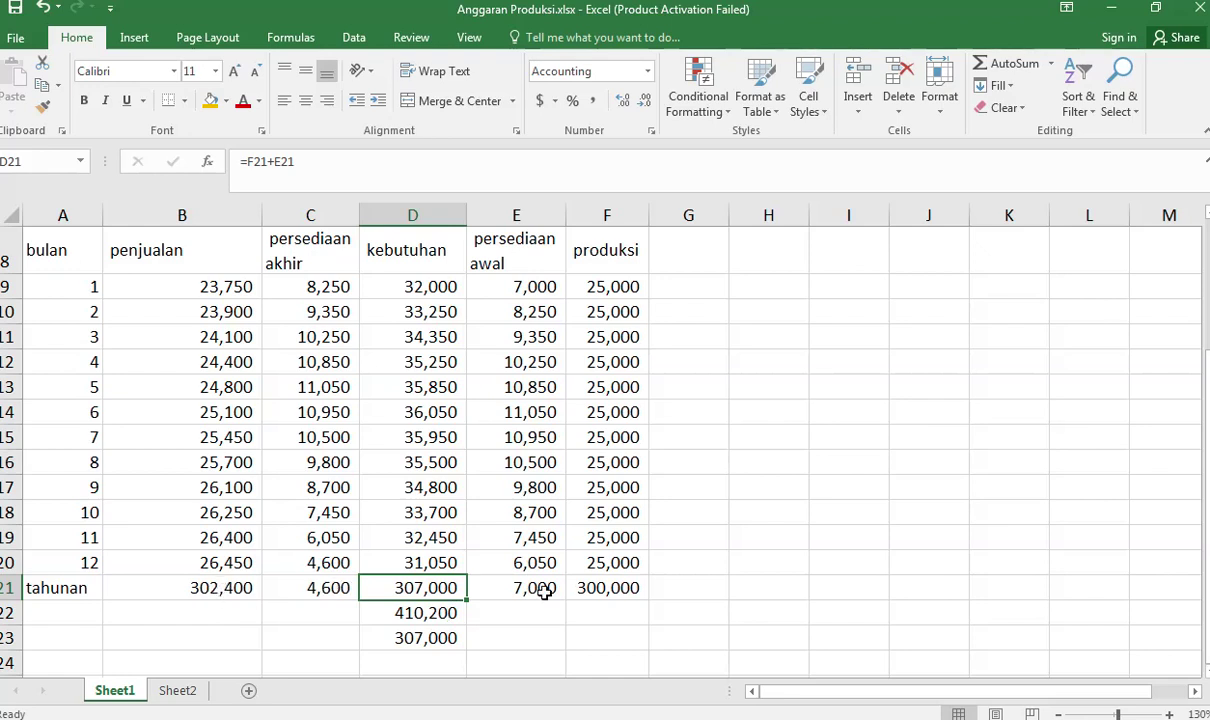
Step: Clear the two check calculations in D22 and D23 below the annual row
click(413, 614)
key(BackSpace)
key(Return)
key(BackSpace)
key(Return)
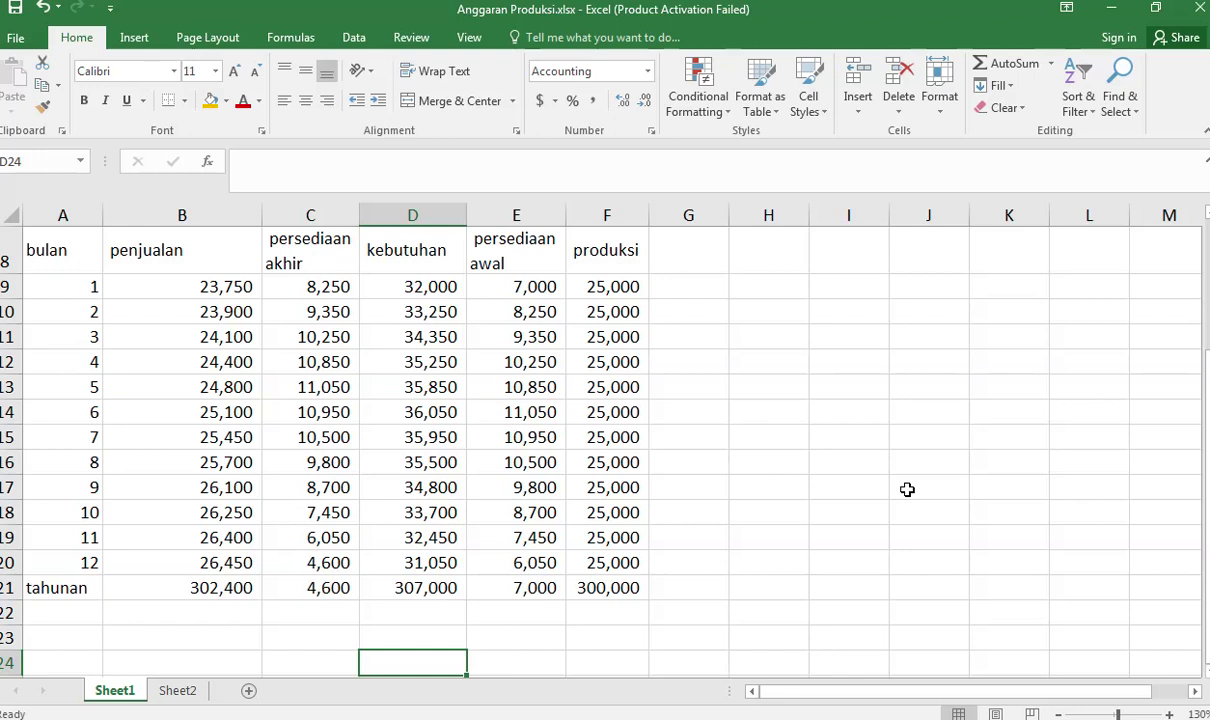
Step: Compare the annual sales, inventory, requirement and production figures in the summary block with the "tahunan" row of the monthly table
scroll(816, 543, up, 3)
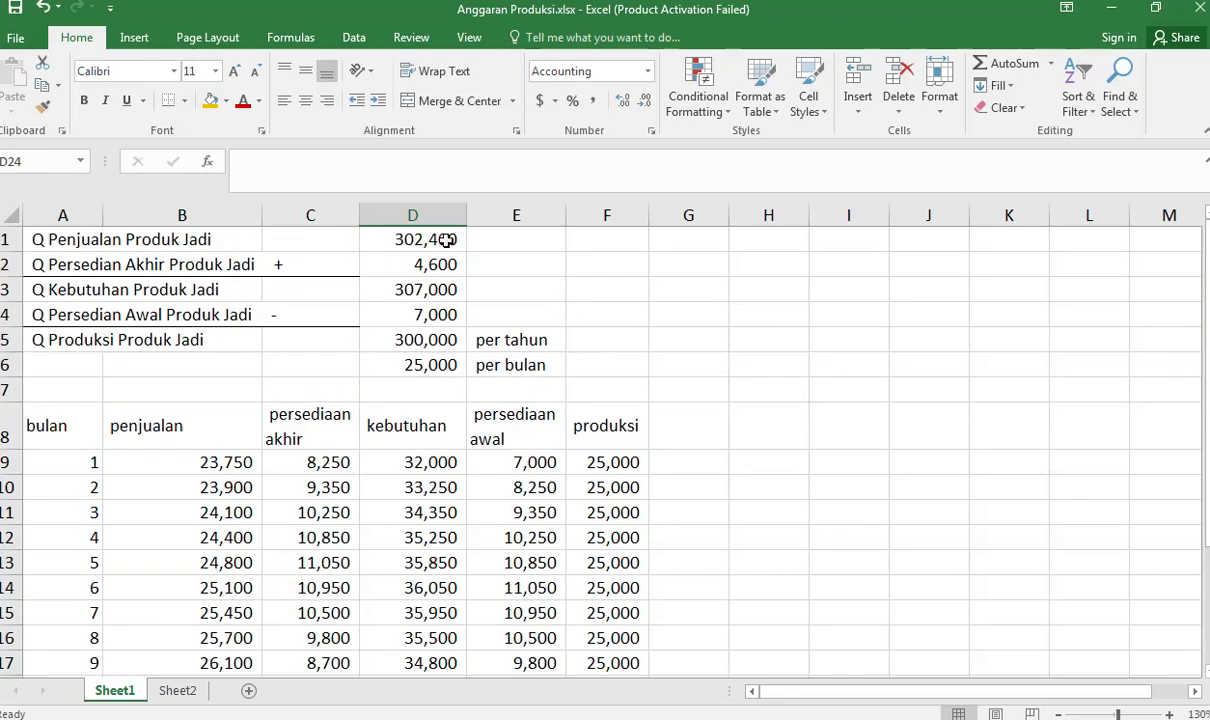
scroll(437, 281, down, 4)
scroll(535, 400, up, 2)
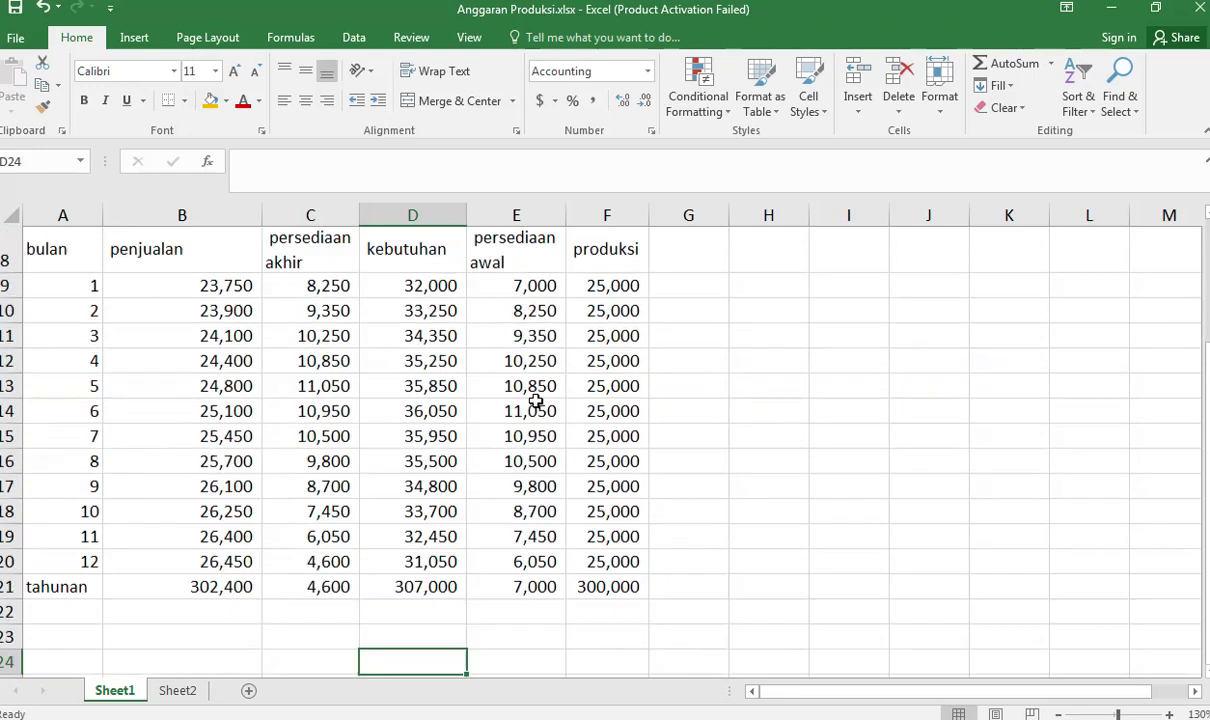
scroll(506, 370, up, 1)
scroll(508, 357, up, 1)
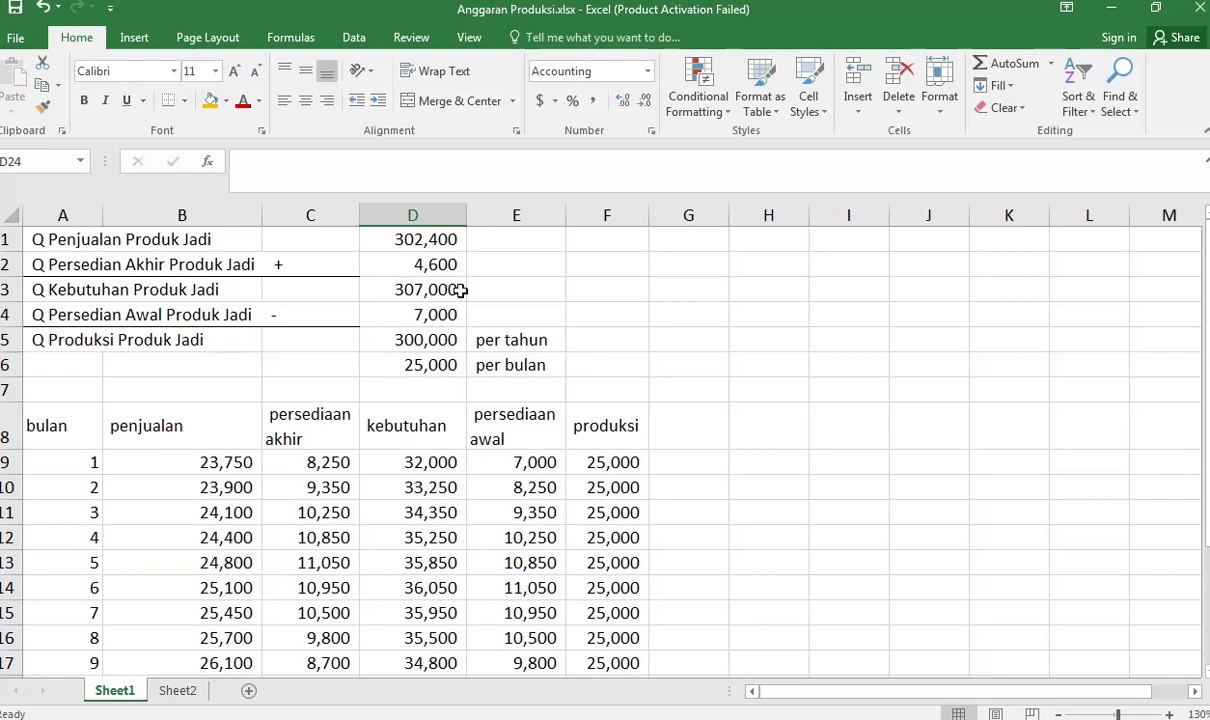
scroll(455, 292, down, 4)
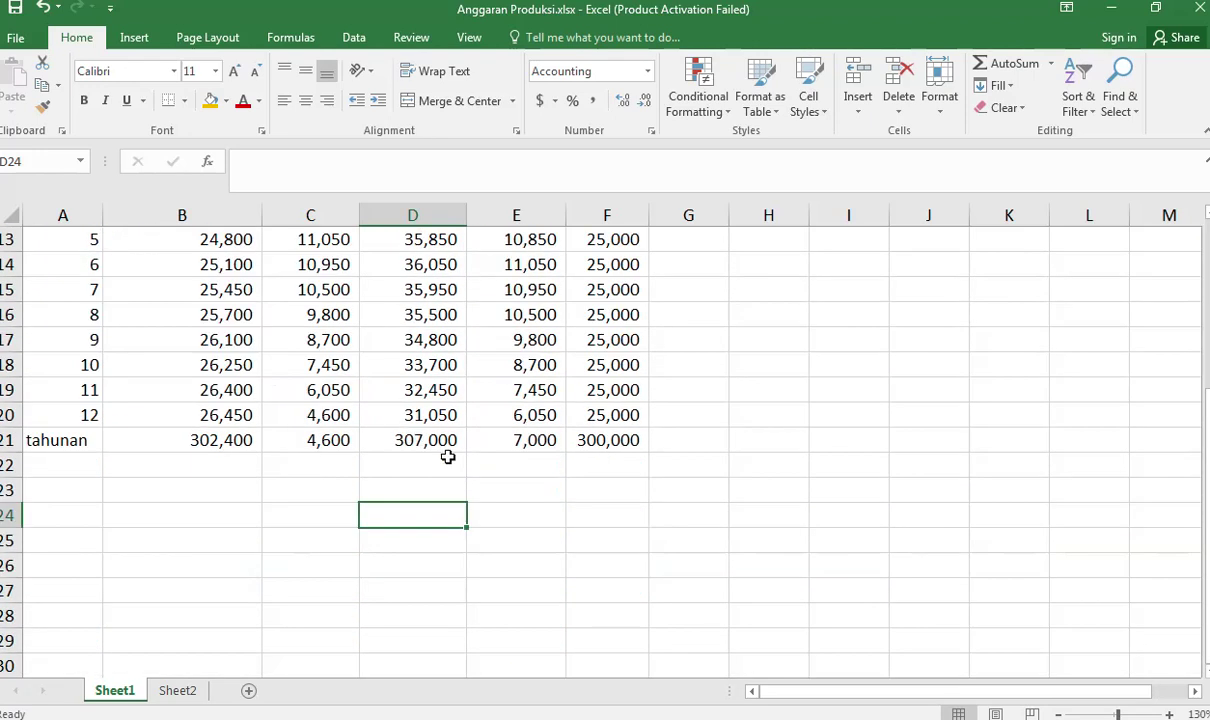
scroll(402, 435, up, 2)
scroll(473, 447, up, 2)
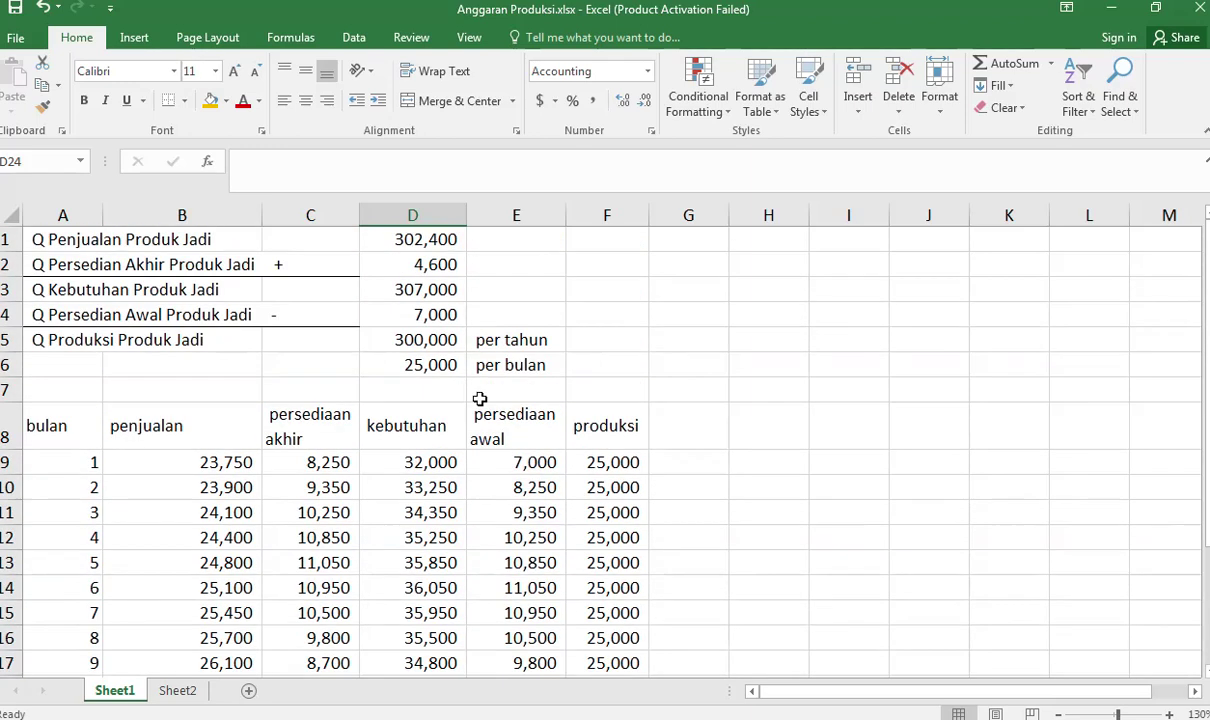
scroll(491, 397, down, 3)
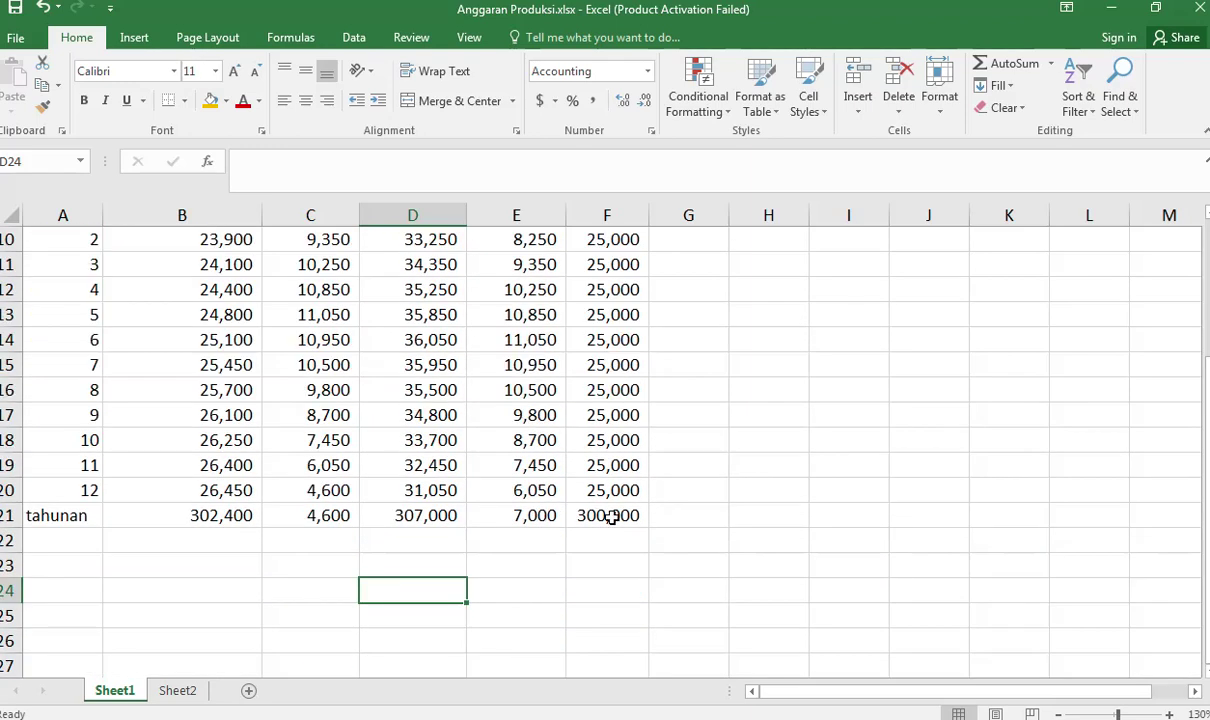
scroll(614, 530, up, 2)
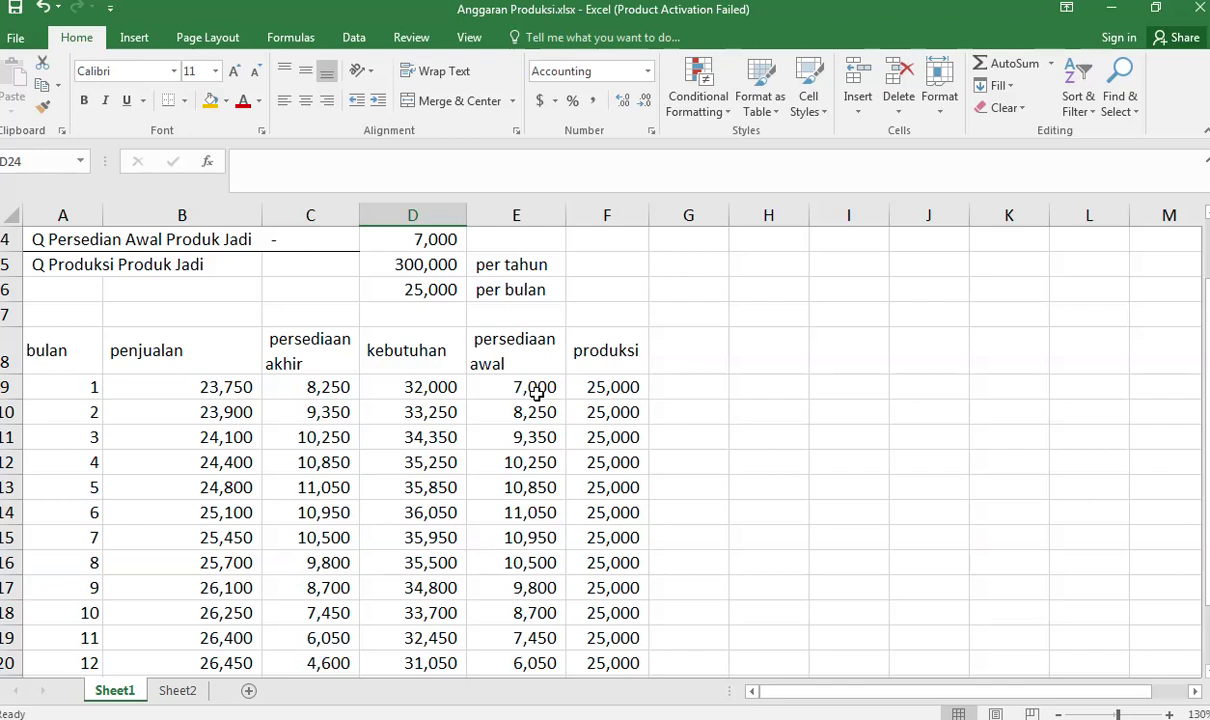
Step: Switch to the presentation and go past the monthly production table to the "Stabilitas Tingkat Persediaan" slide
key(alt+Tab)
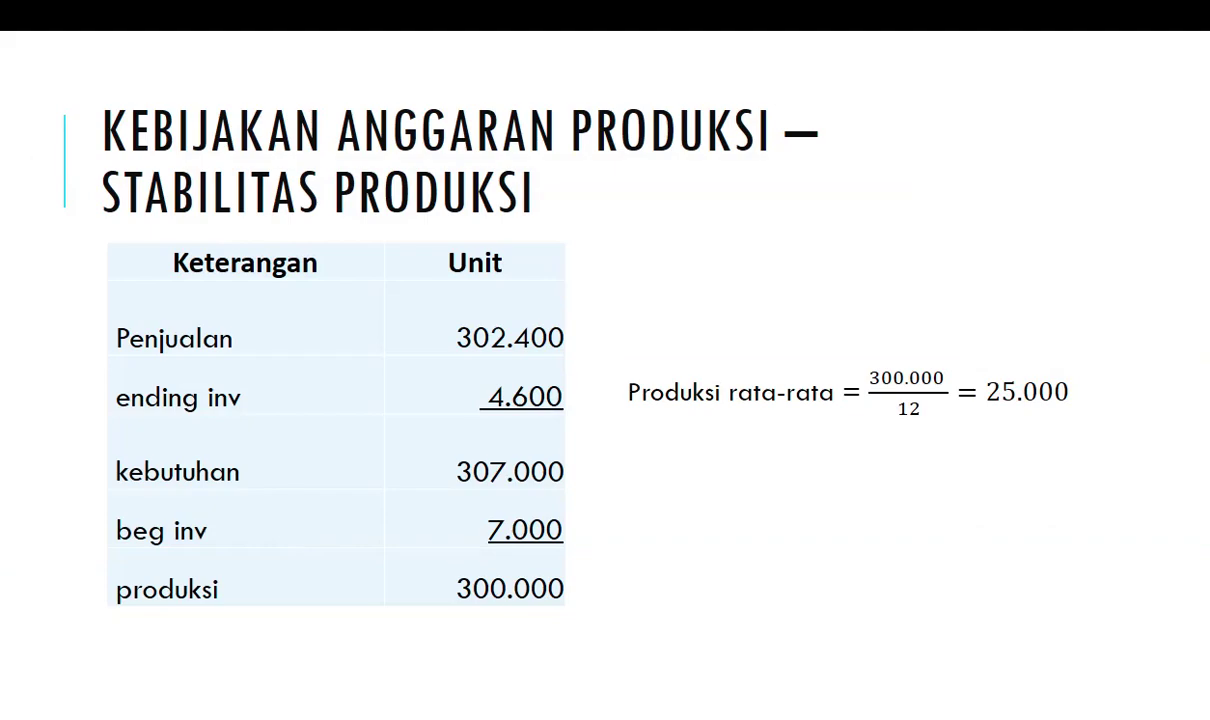
key(Right)
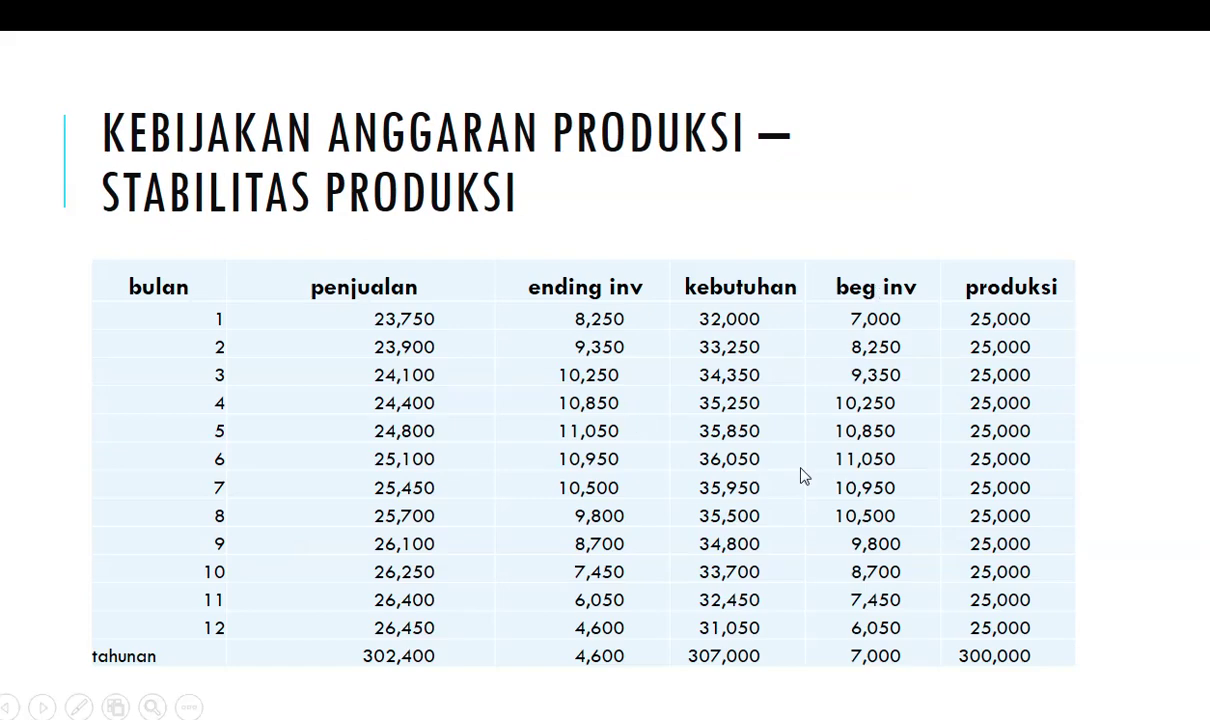
key(Right)
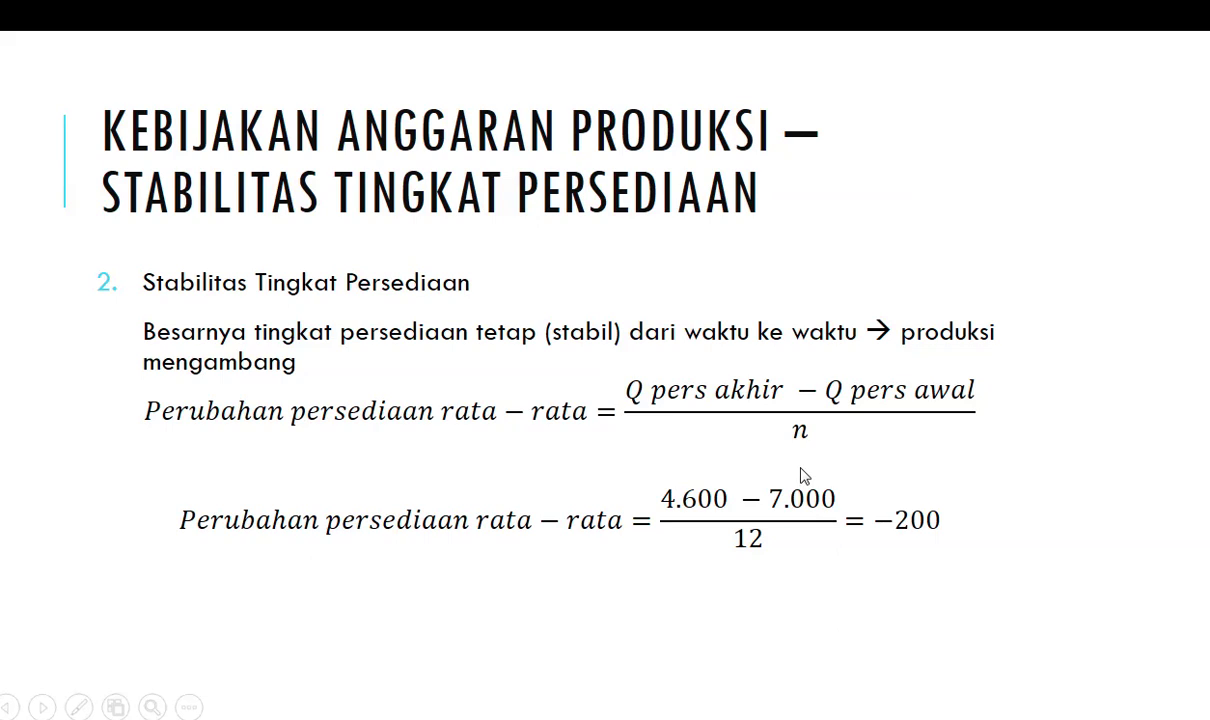
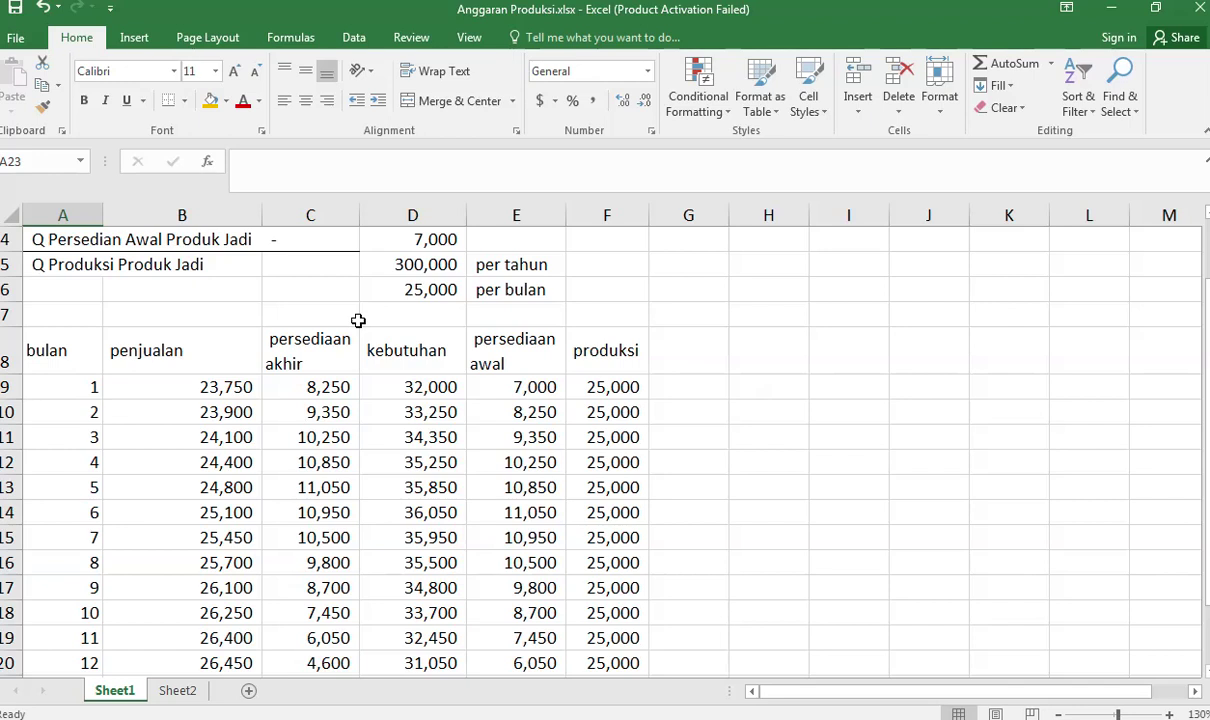
Step: Insert two blank rows above the "Q Penjualan Produk Jadi" row on Sheet1 of the Excel workbook
click(49, 312)
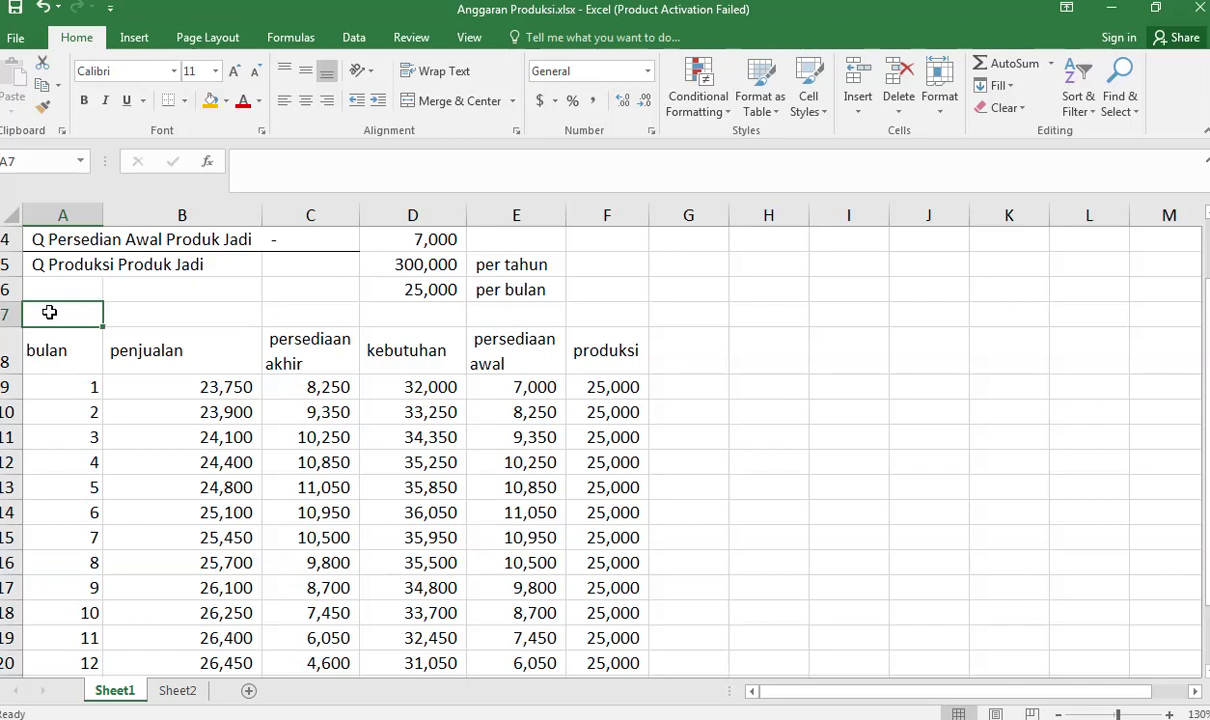
click(52, 238)
scroll(60, 245, up, 1)
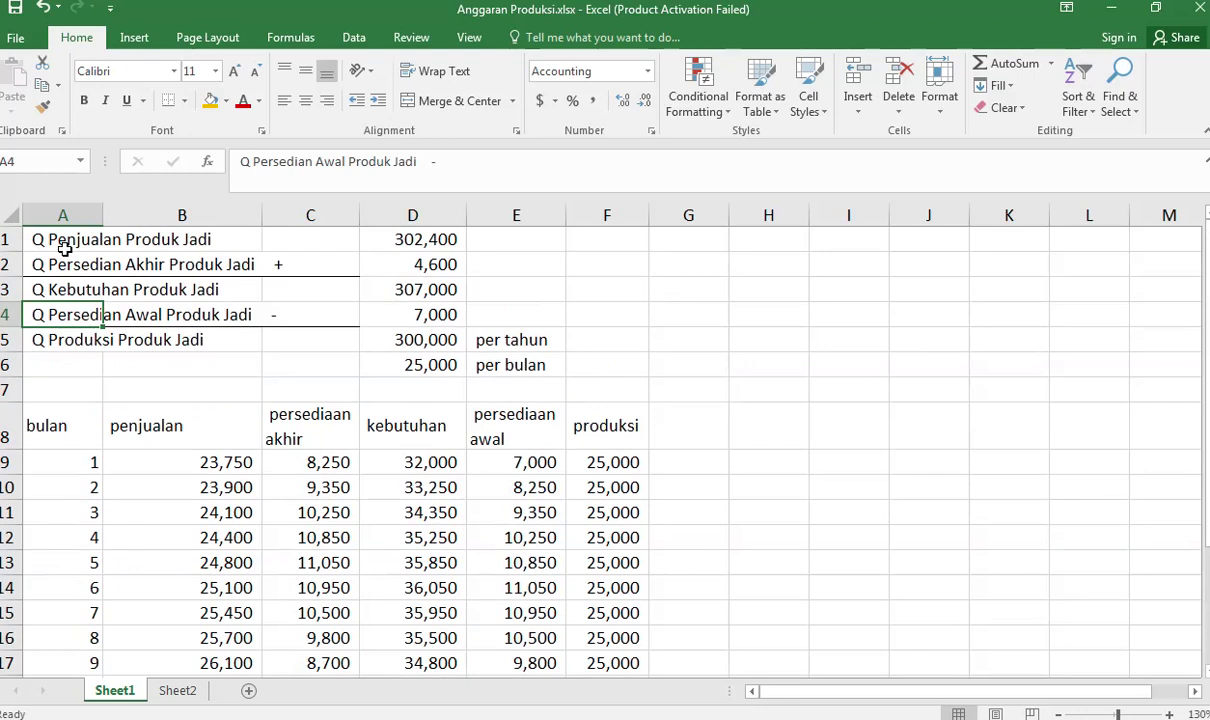
right_click(12, 239)
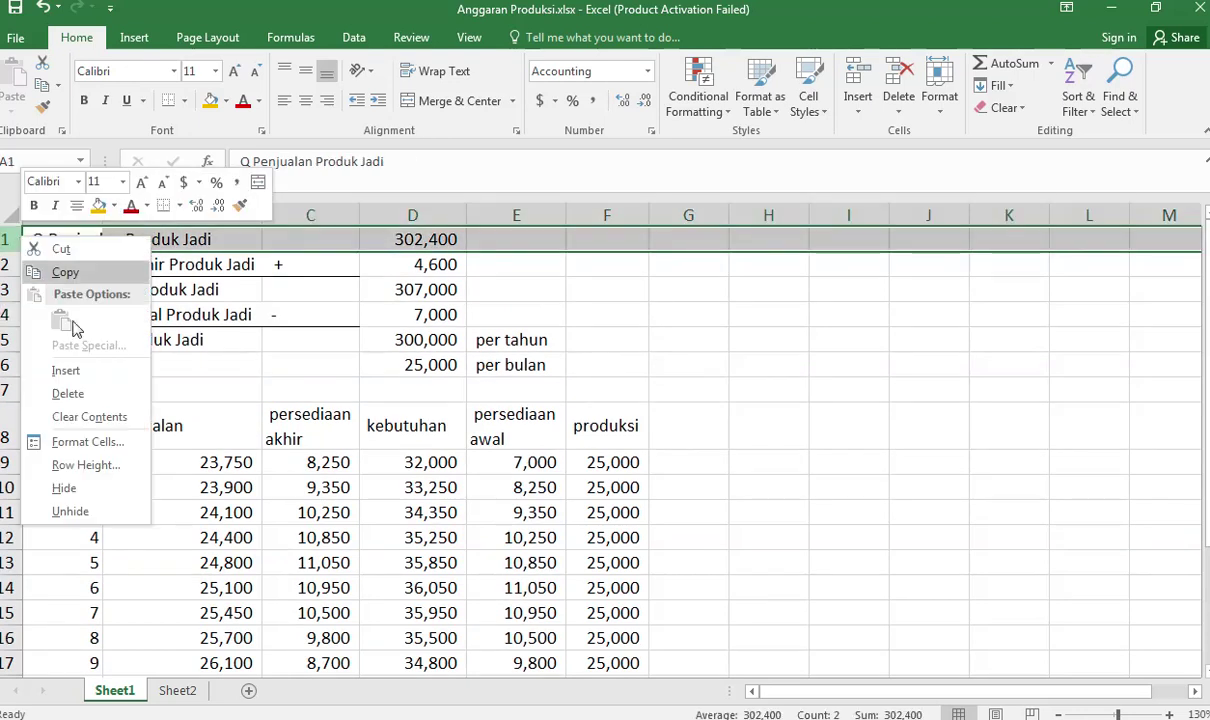
click(68, 371)
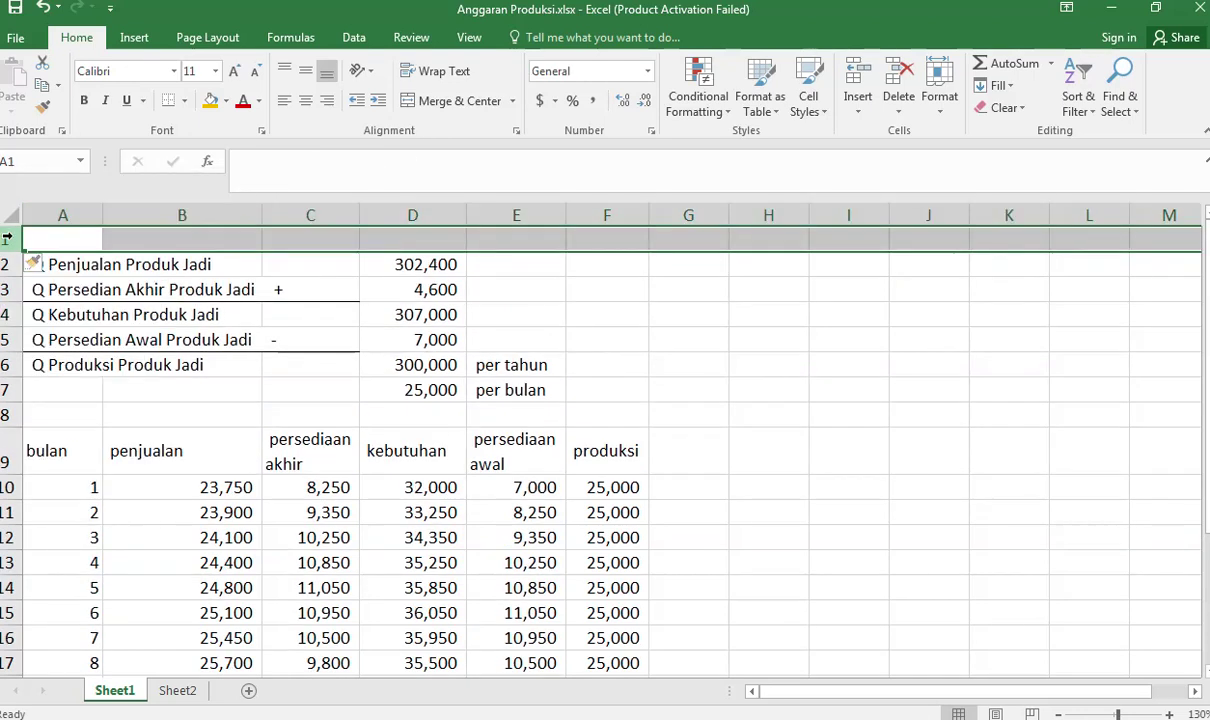
right_click(7, 238)
click(81, 372)
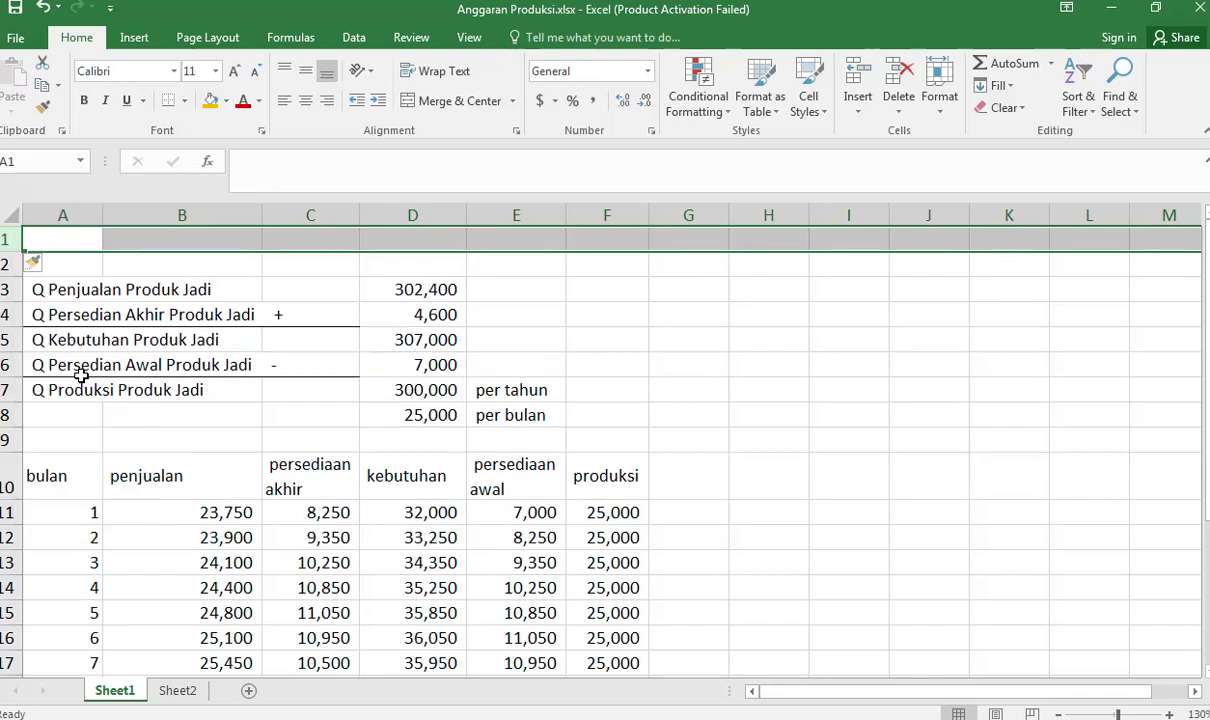
Step: Enter the title "Stabilitas Produksi" in A1 and make it bold
click(69, 237)
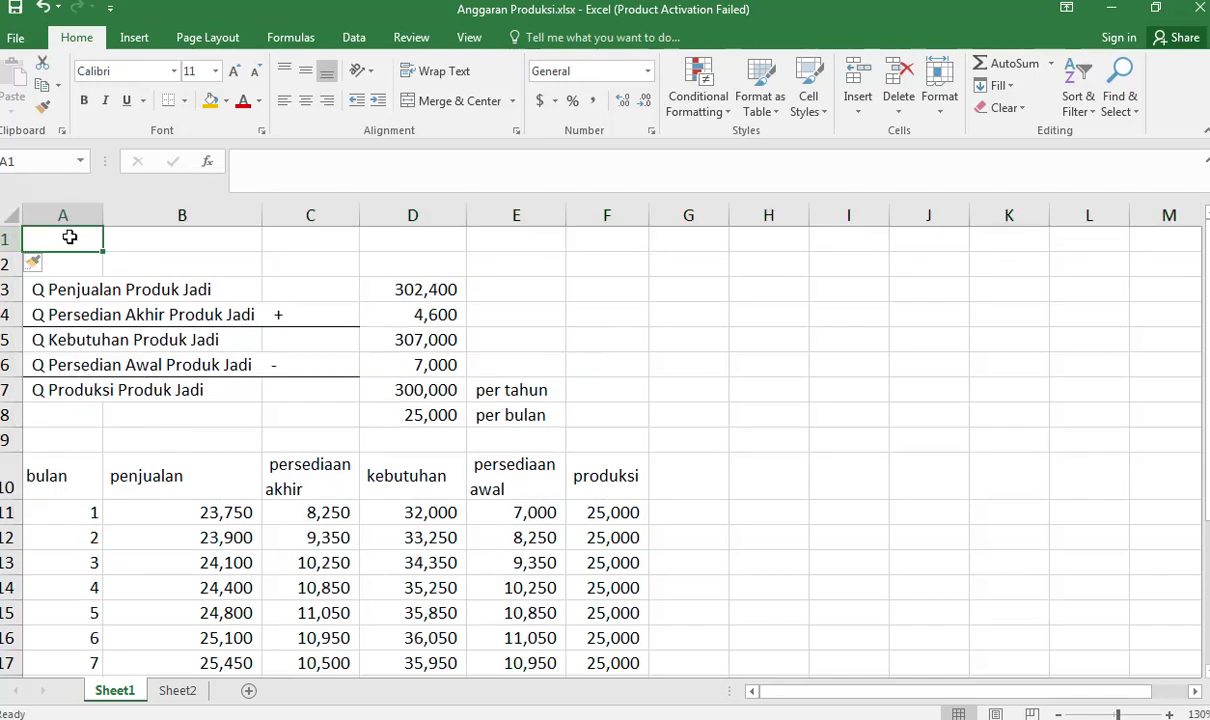
text(Stabi)
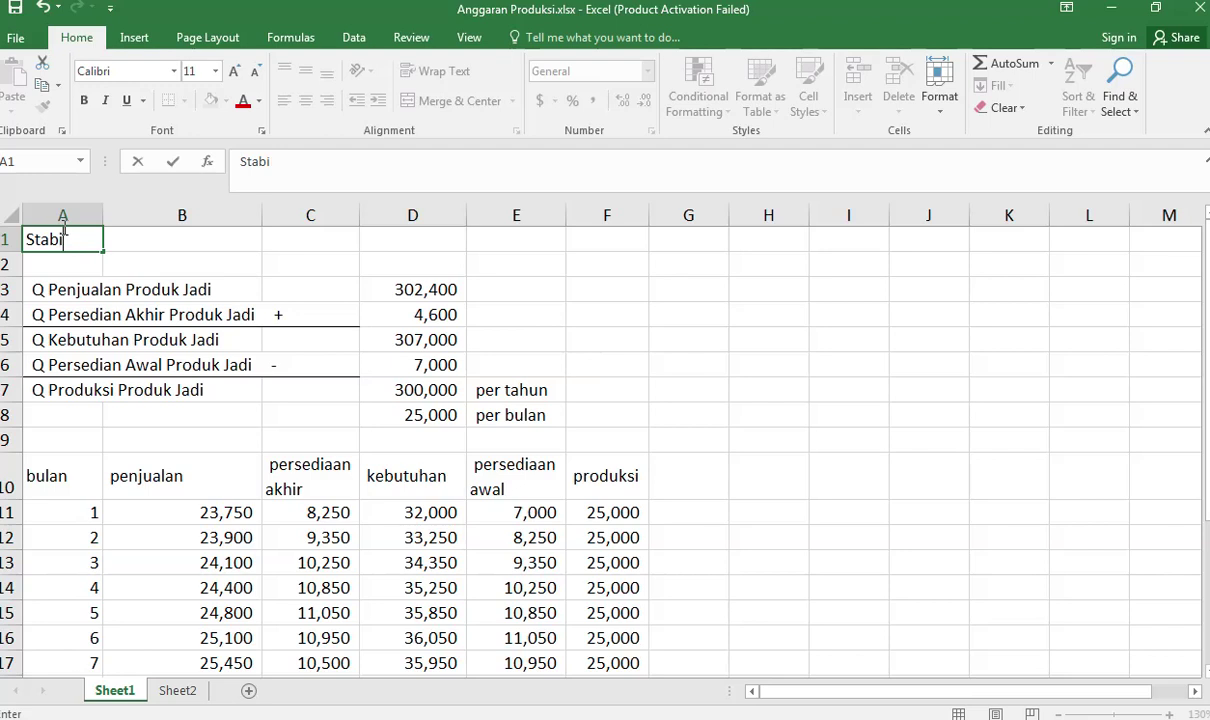
text(litas Pro)
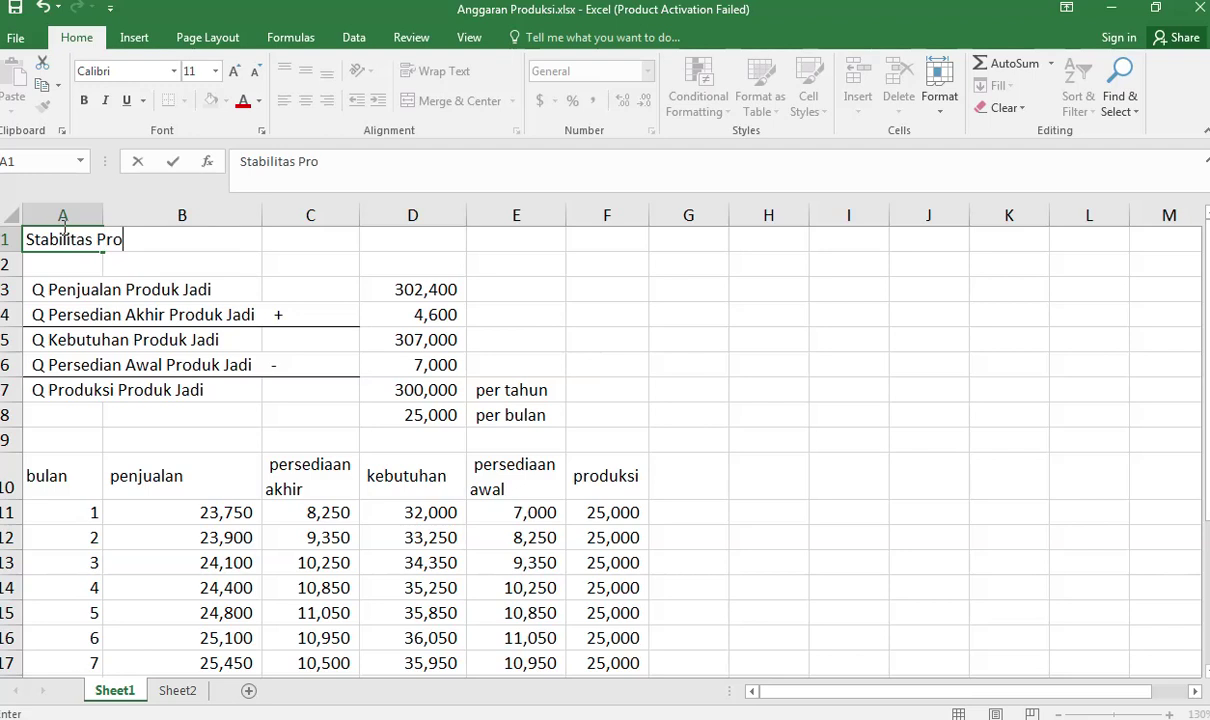
text(duksi)
key(Return)
click(62, 231)
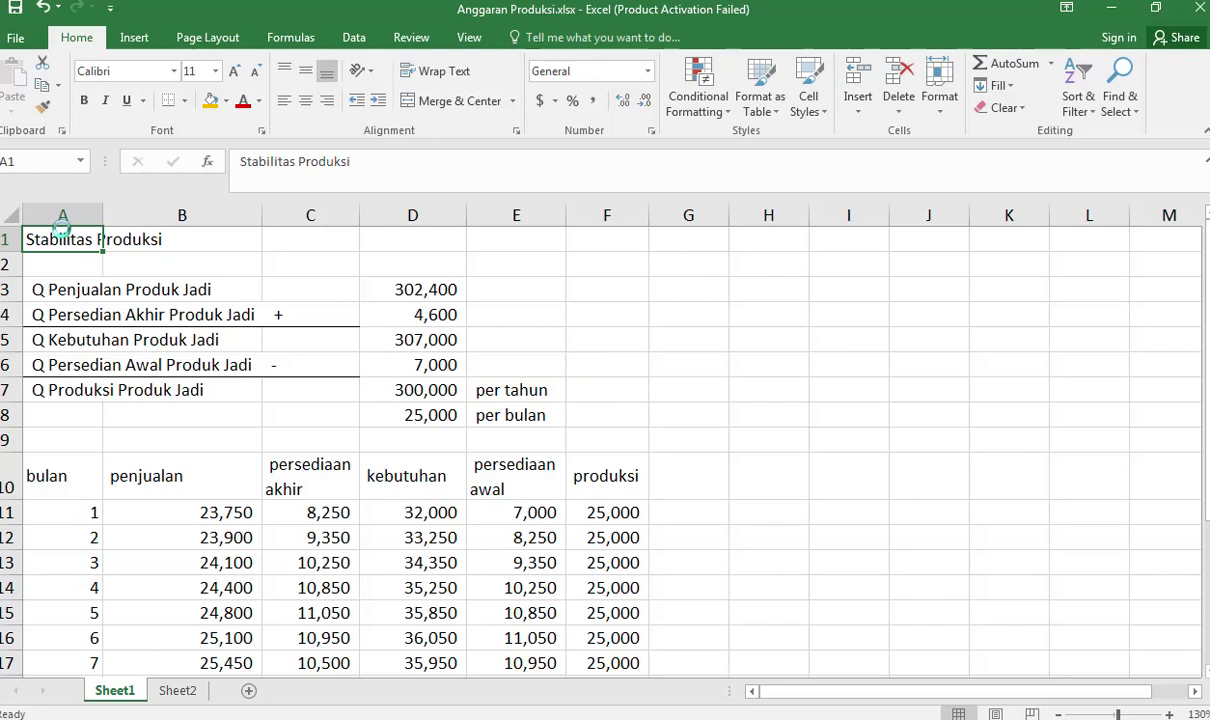
key(ctrl+b)
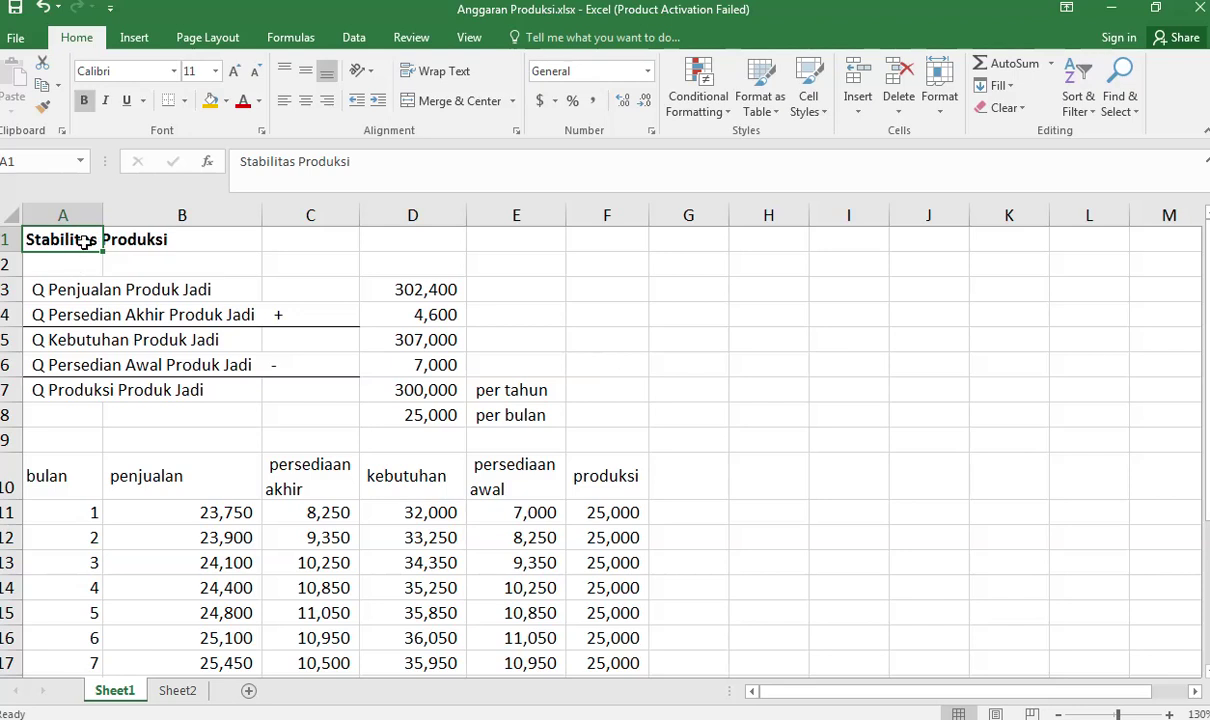
Step: Enter the heading "Stabilitas Persediaan" in A26 below the annual row and make it bold
scroll(104, 276, down, 3)
scroll(116, 286, down, 3)
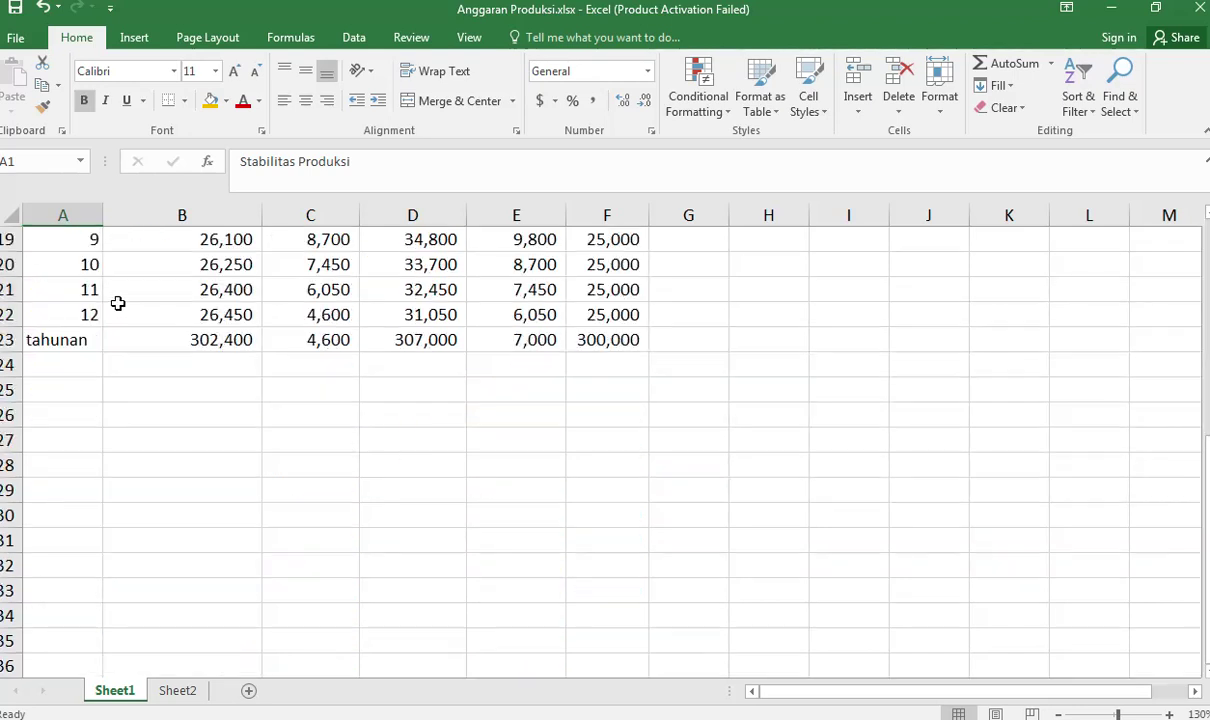
click(78, 416)
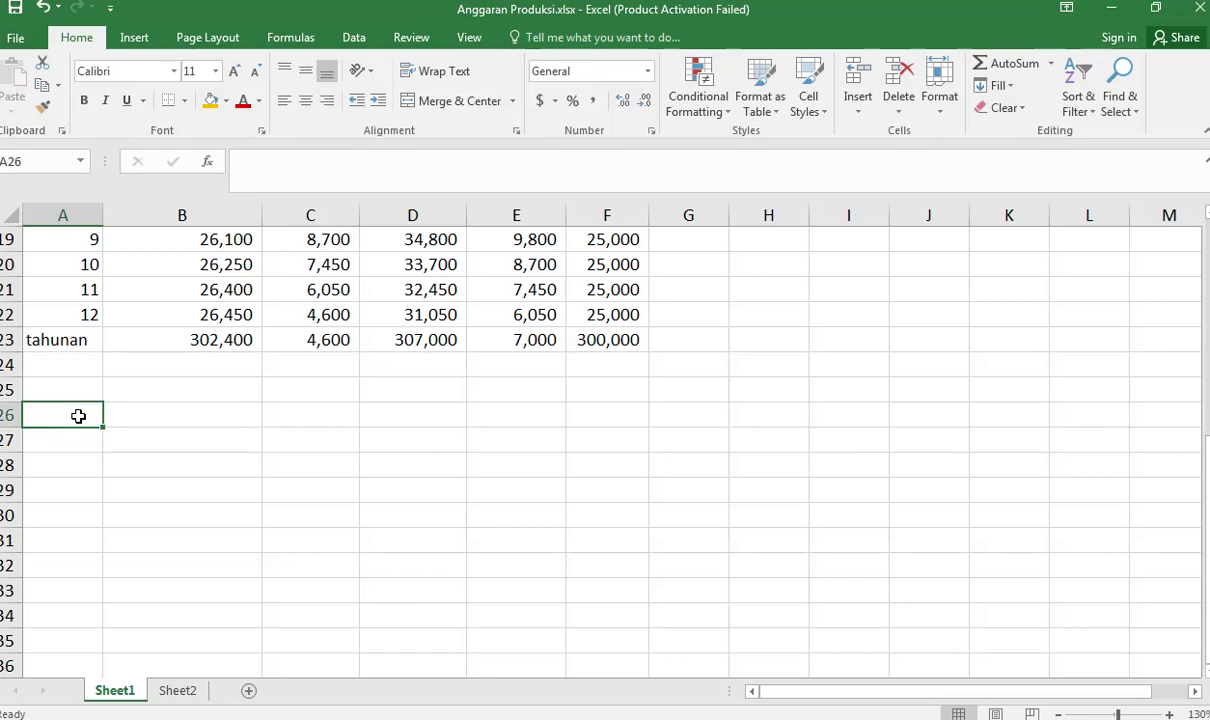
text(Stabilita)
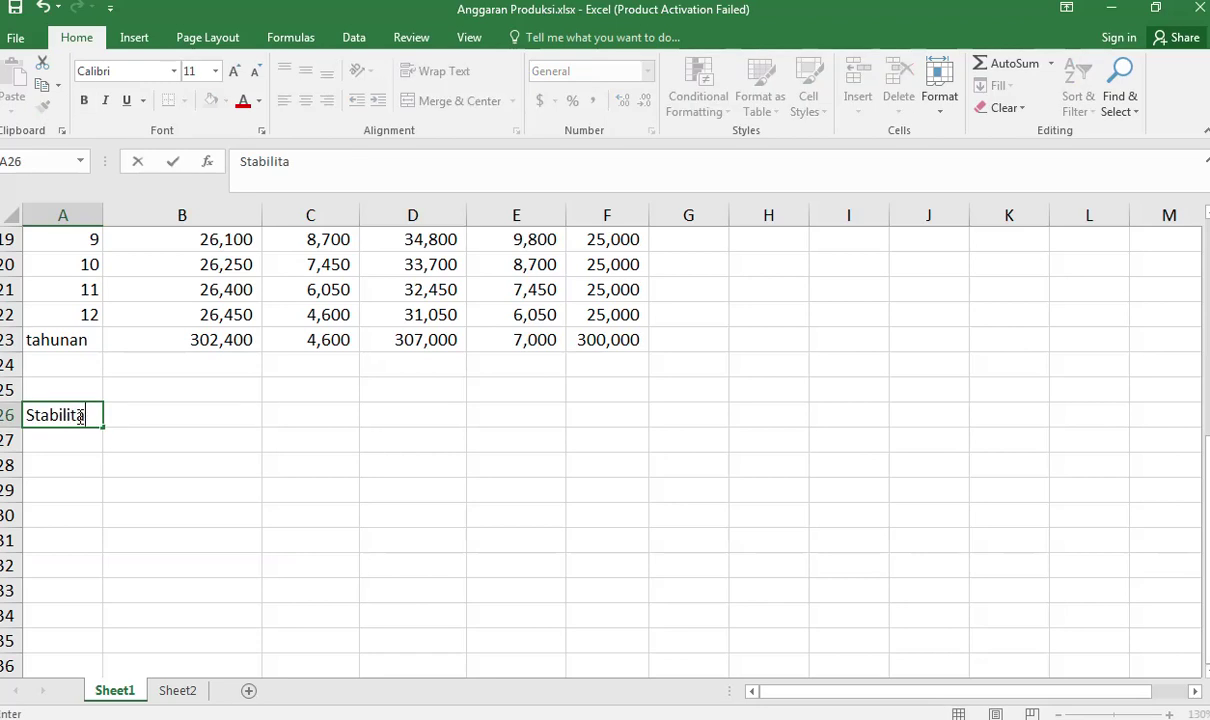
text(s Persedi)
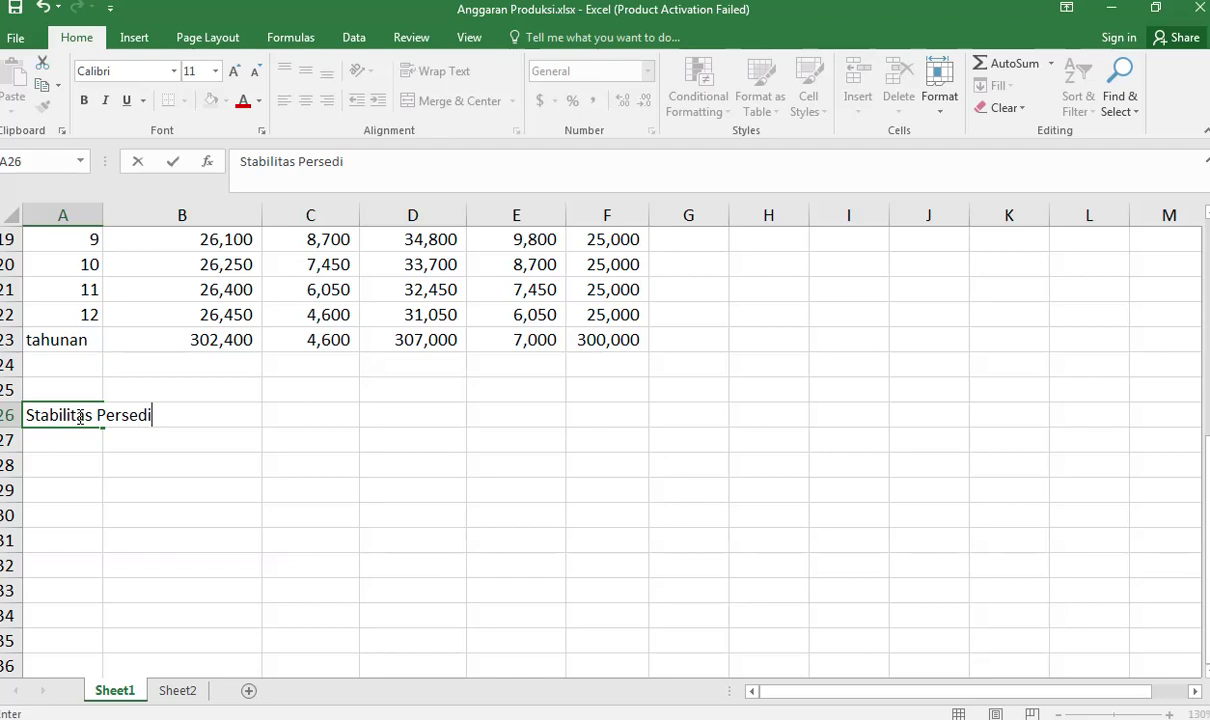
text(aan)
click(79, 416)
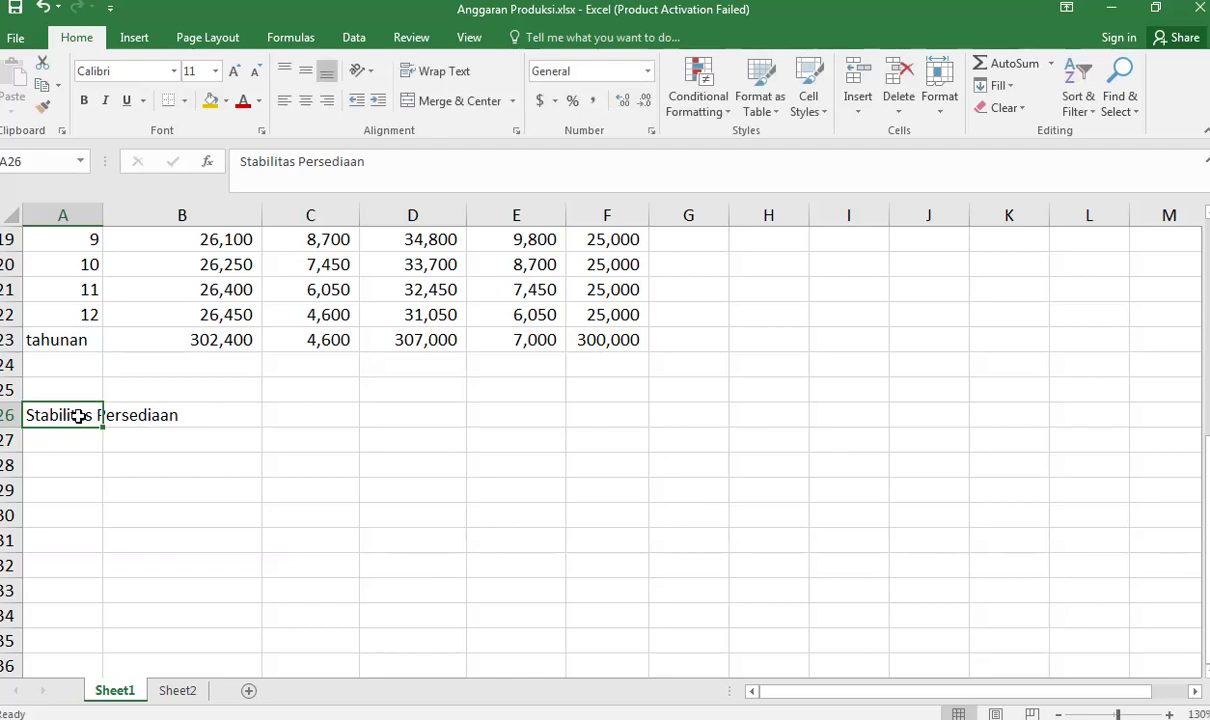
key(ctrl+b)
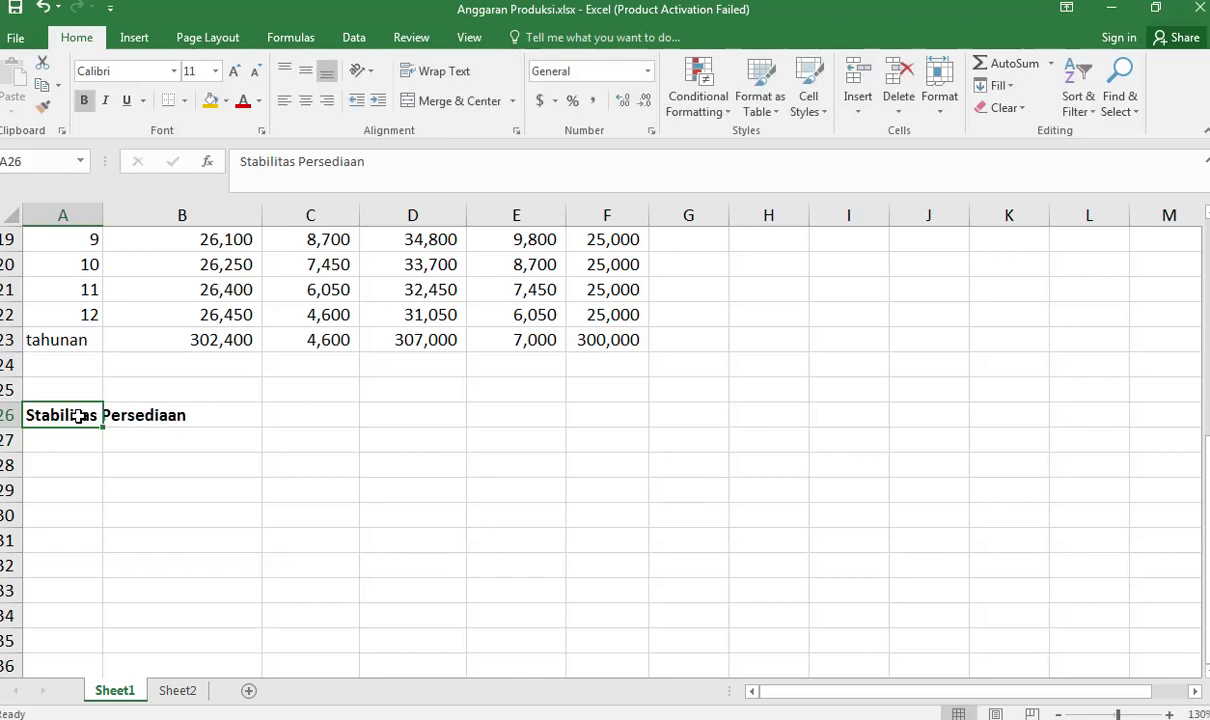
Step: Link A27 to the "bulan" header of the first table with =A10
click(84, 442)
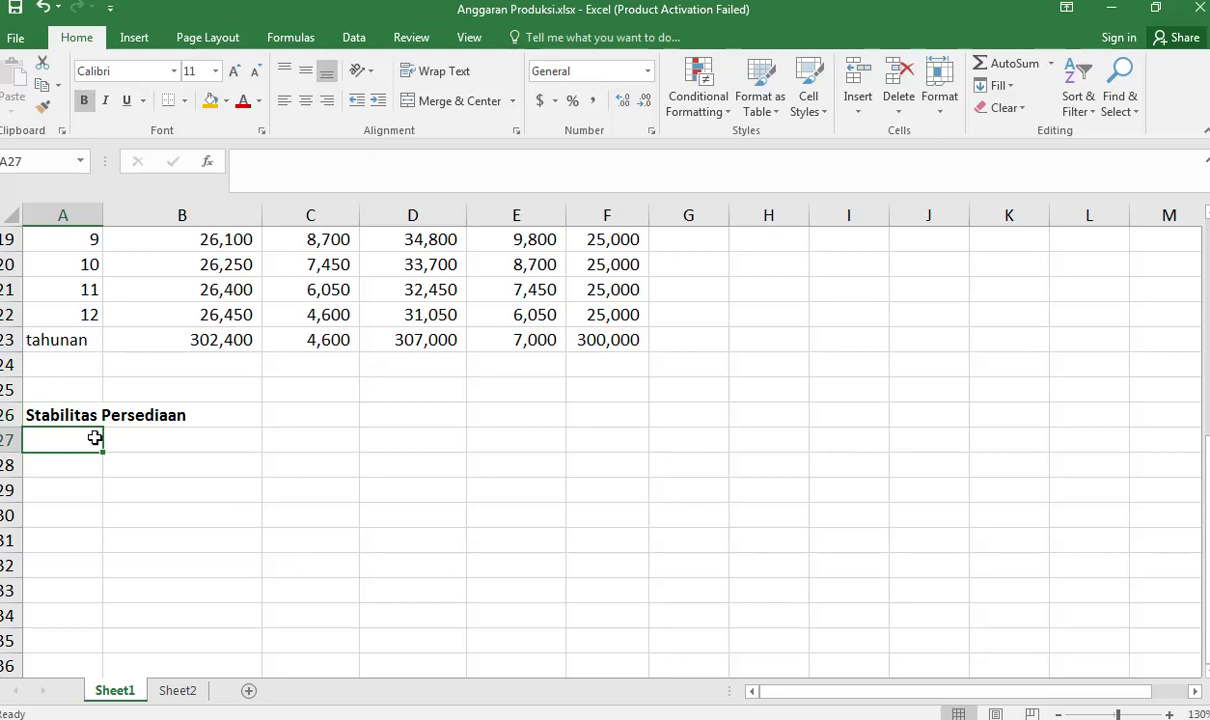
text(=)
key(Up)
key(Up)
key(Up)
key(Up)
key(Up)
key(Up)
key(Up)
key(Up)
key(Up)
key(Up)
key(Up)
key(Up)
key(Up)
key(Up)
key(Up)
key(Up)
key(Up)
key(Up)
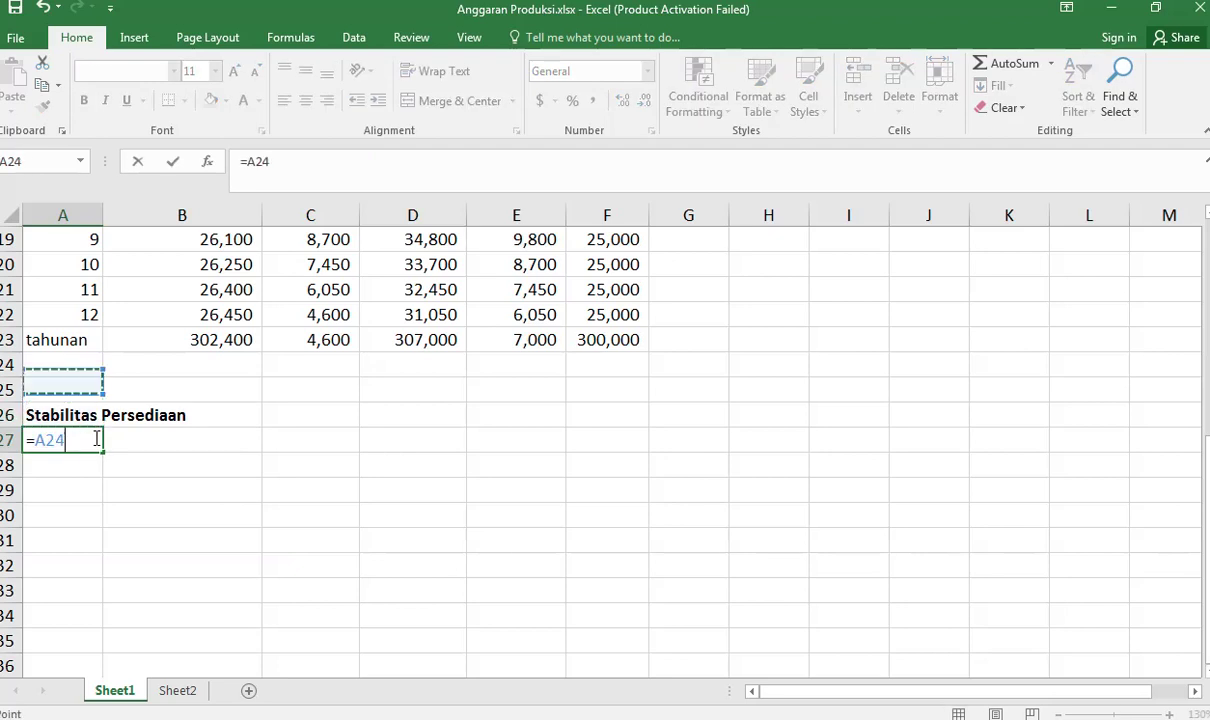
key(Up)
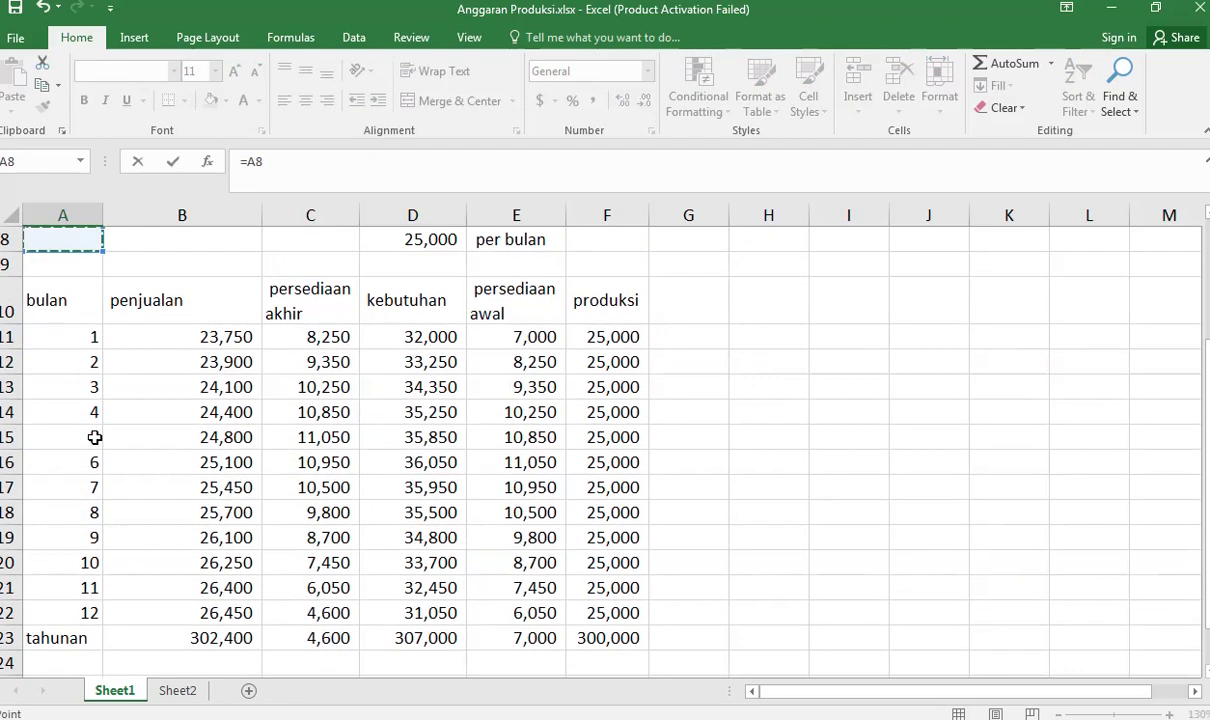
key(Down)
key(Down)
key(Return)
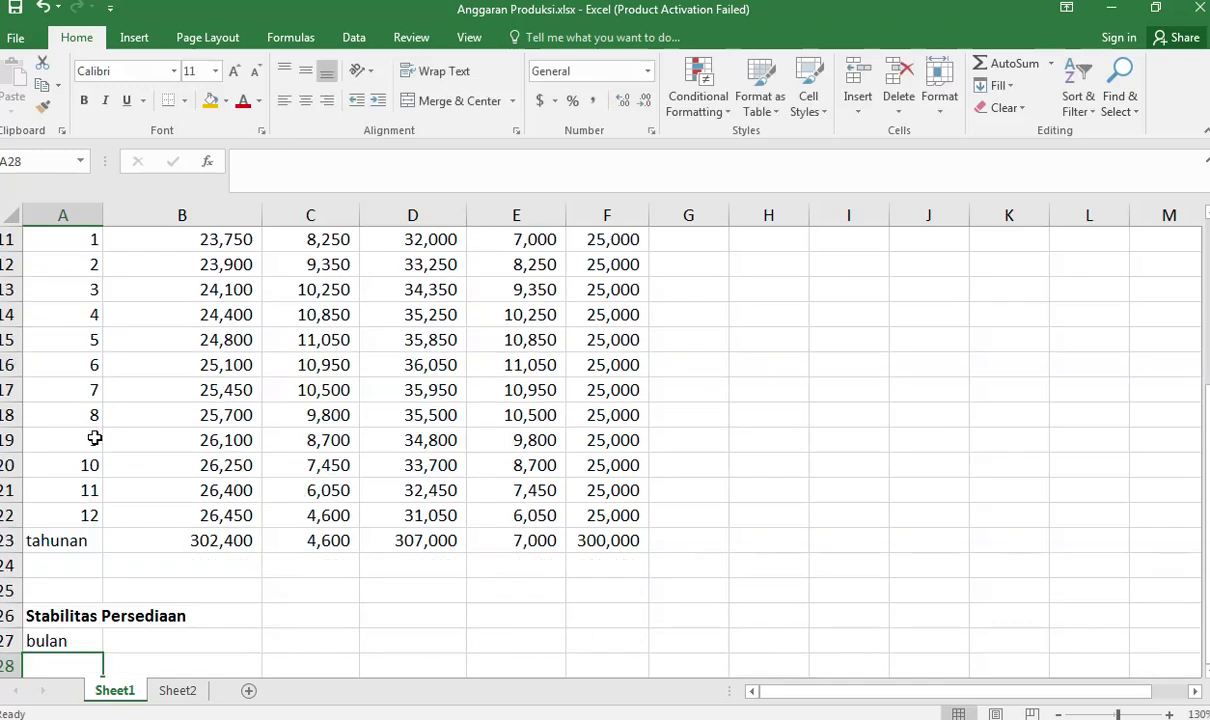
Step: Fill the header link from A27 across to F27 to reproduce the remaining column headers
key(Up)
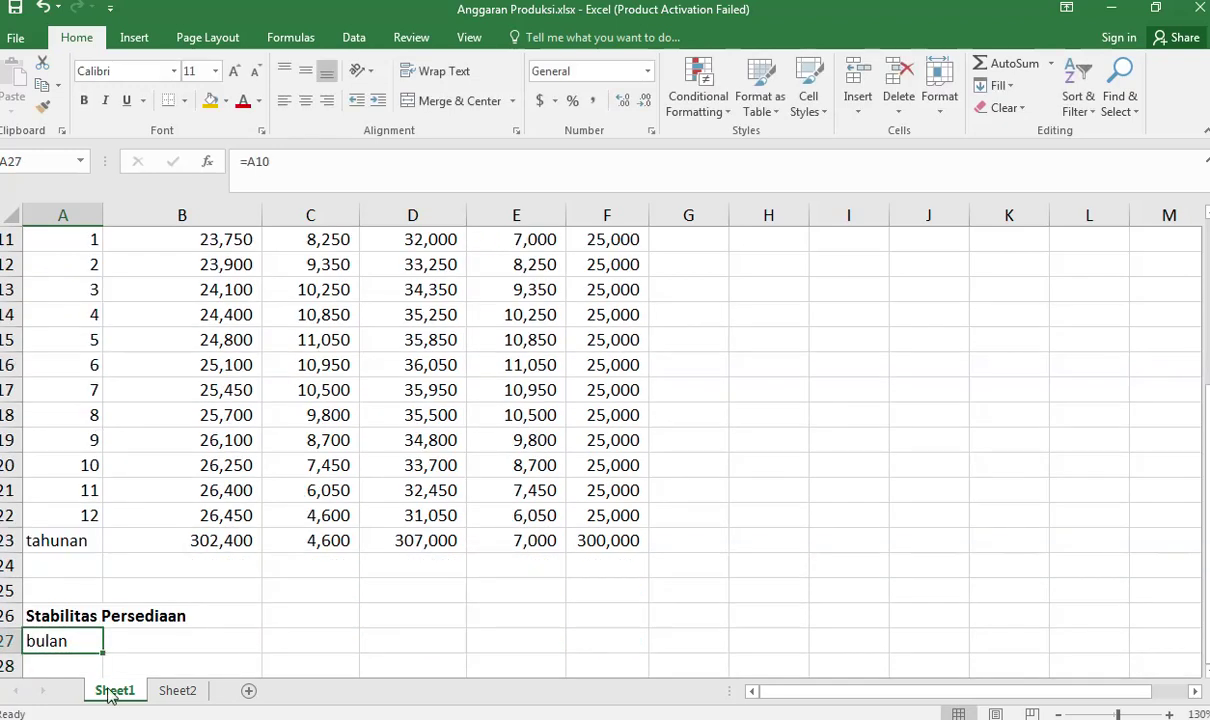
drag(105, 653, 608, 656)
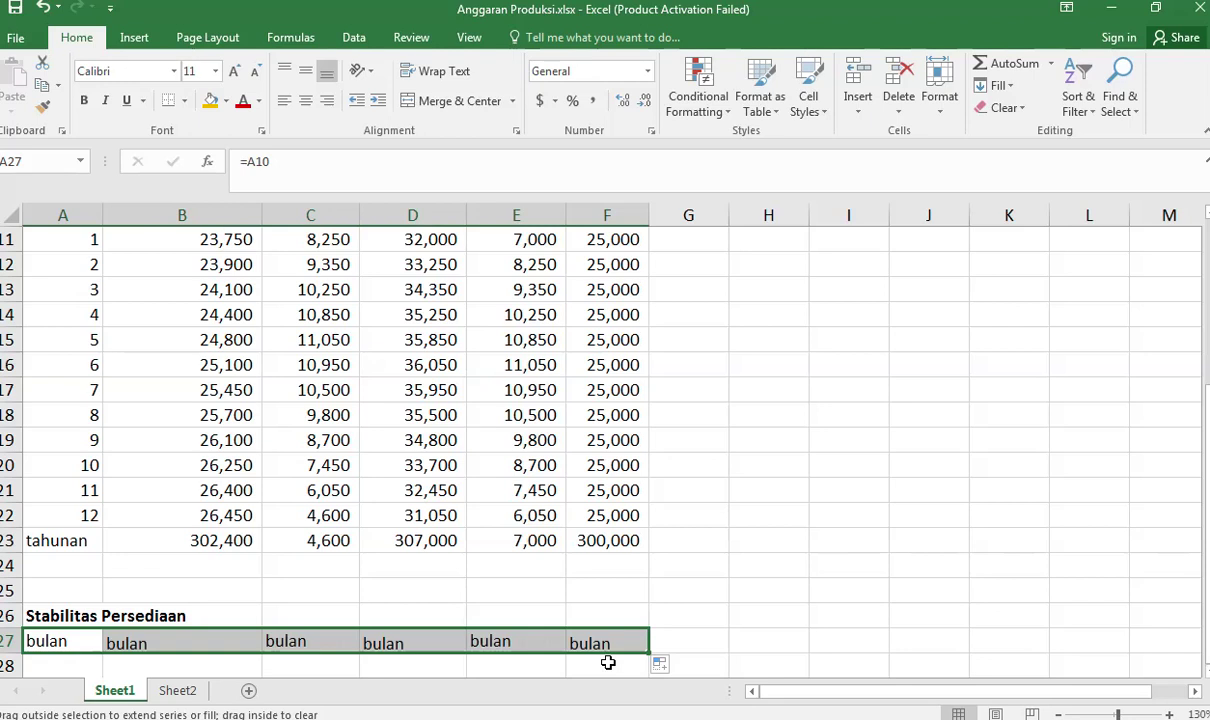
scroll(578, 660, down, 2)
scroll(584, 669, down, 1)
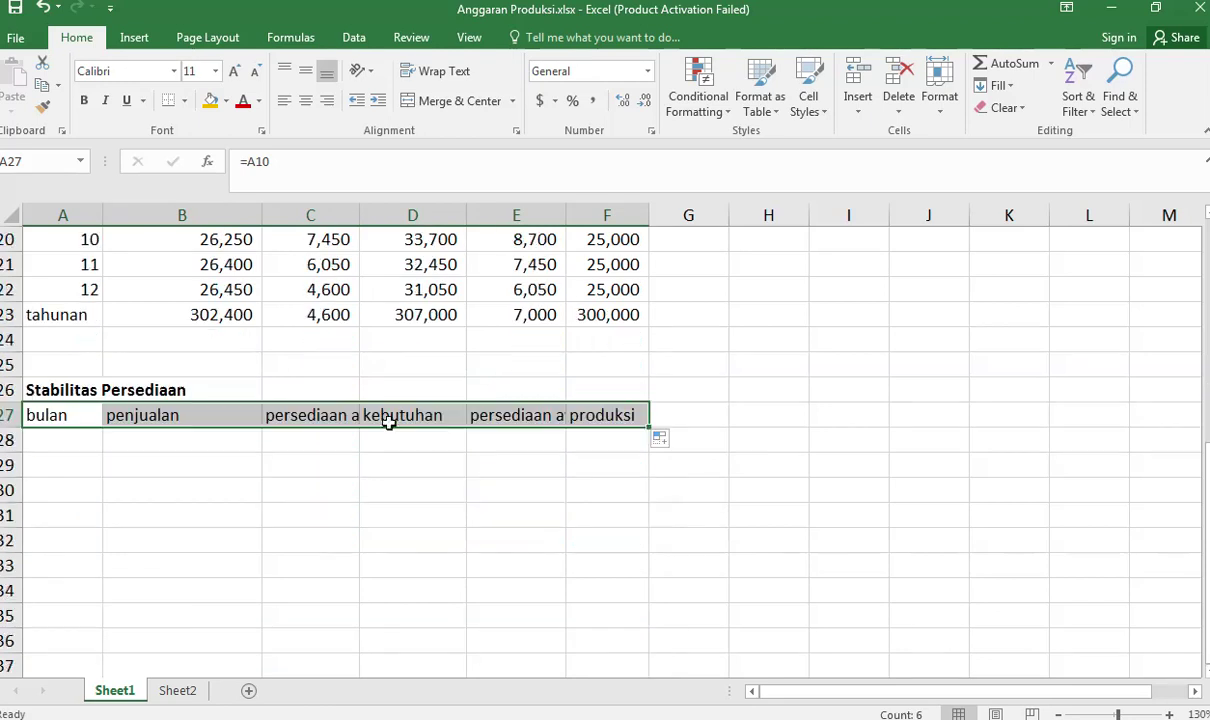
Step: Fill the link in A27 down to A40 to reproduce the month numbers and the "tahunan" label
click(80, 413)
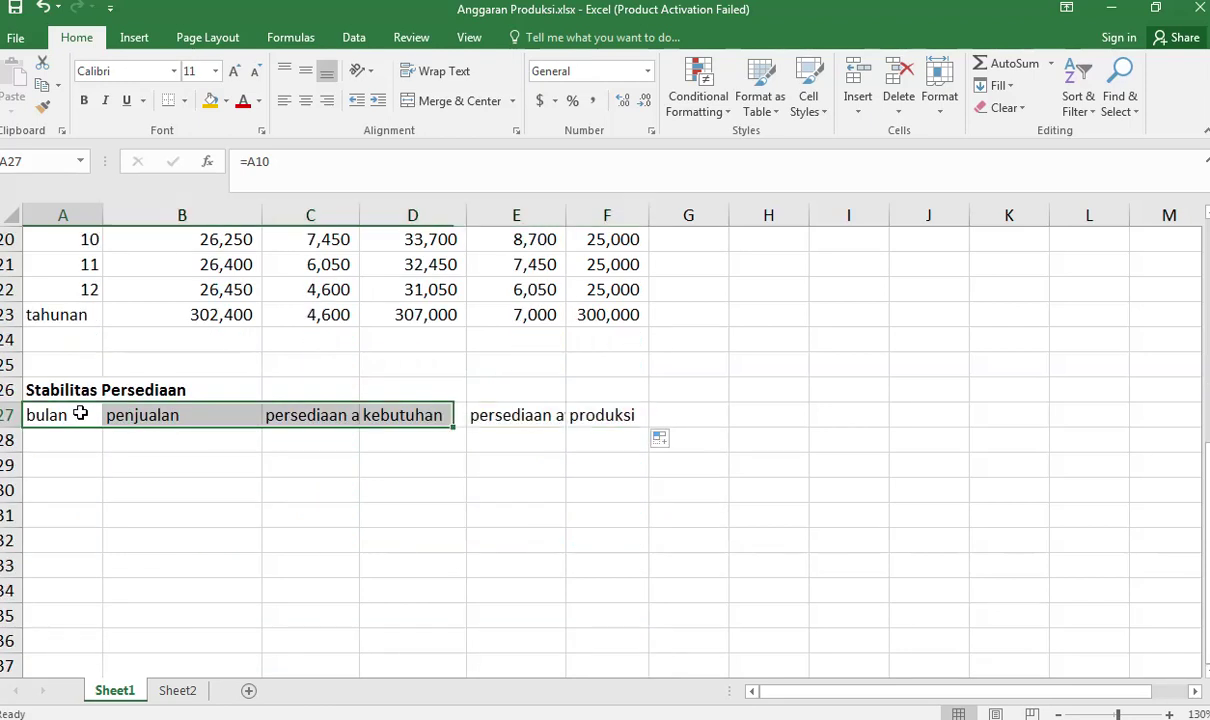
drag(102, 427, 118, 645)
scroll(95, 597, down, 3)
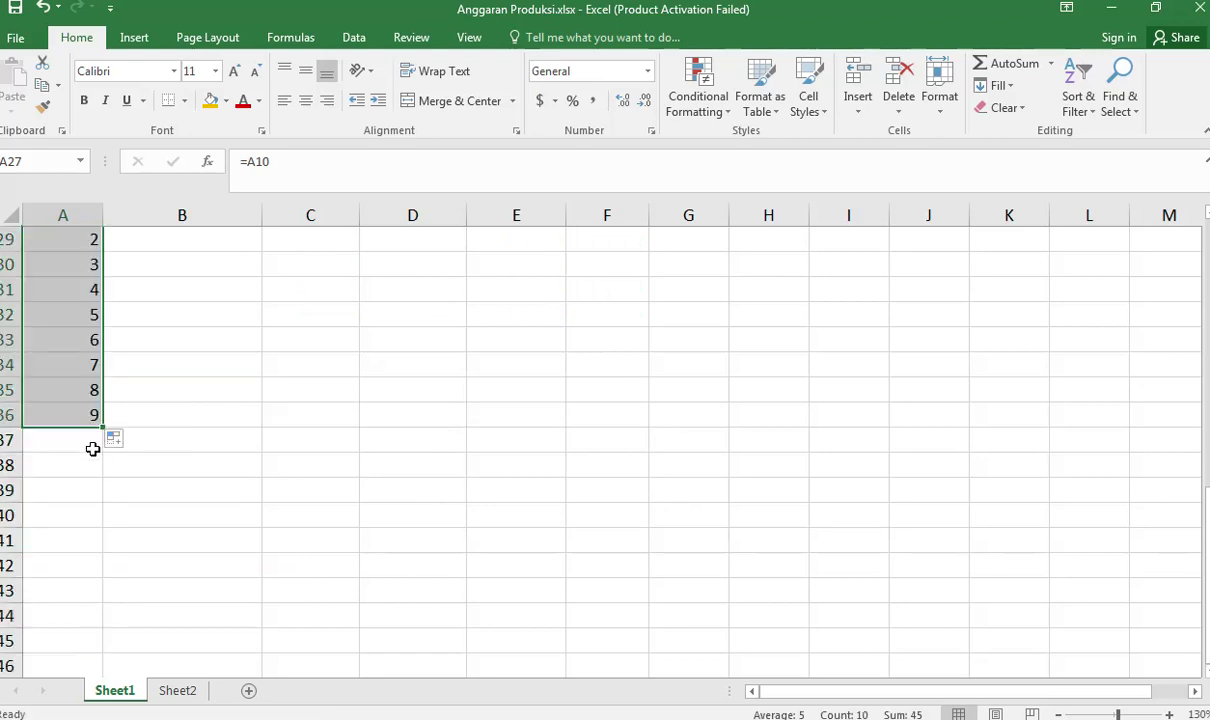
drag(104, 427, 104, 518)
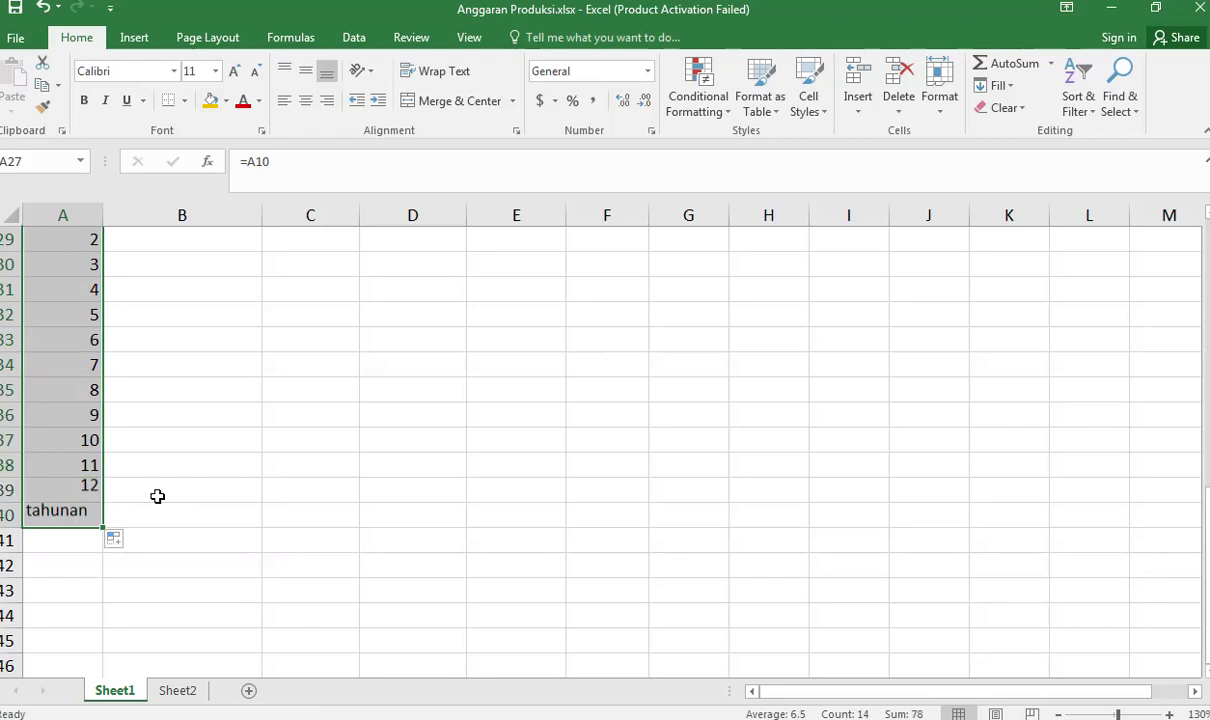
scroll(222, 504, up, 3)
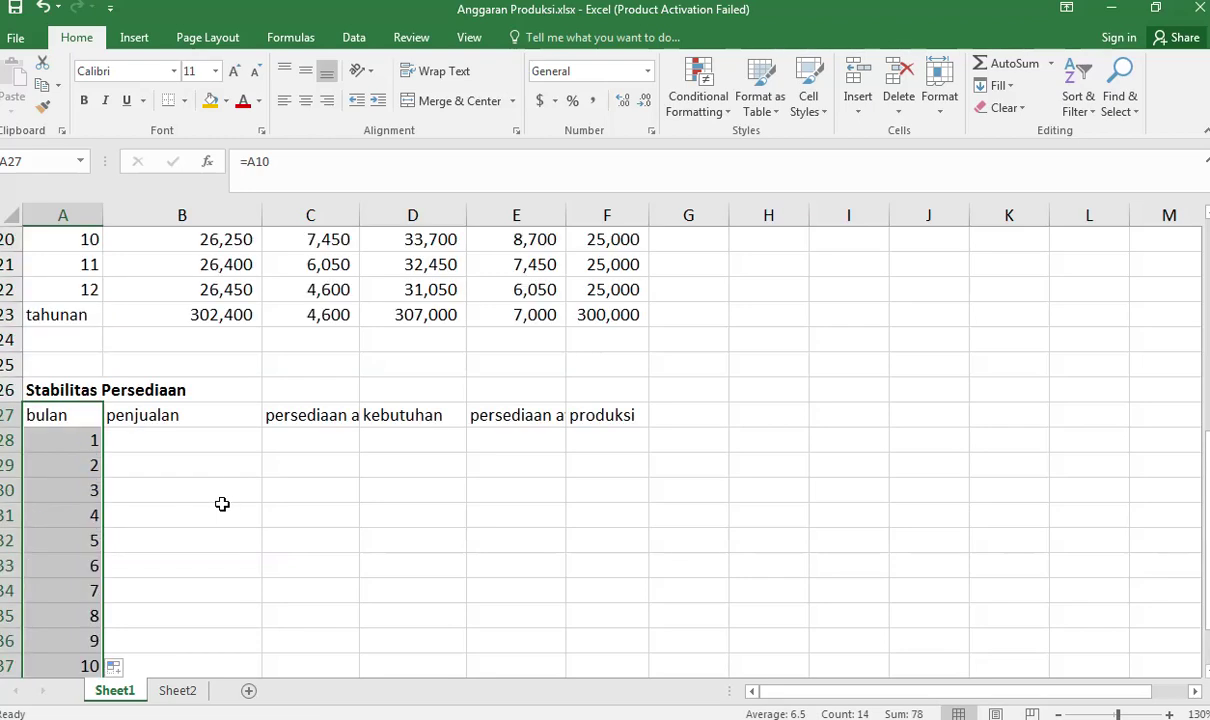
Step: Fill the links in A28:A40 across to column F to pull in the first table's data
click(78, 438)
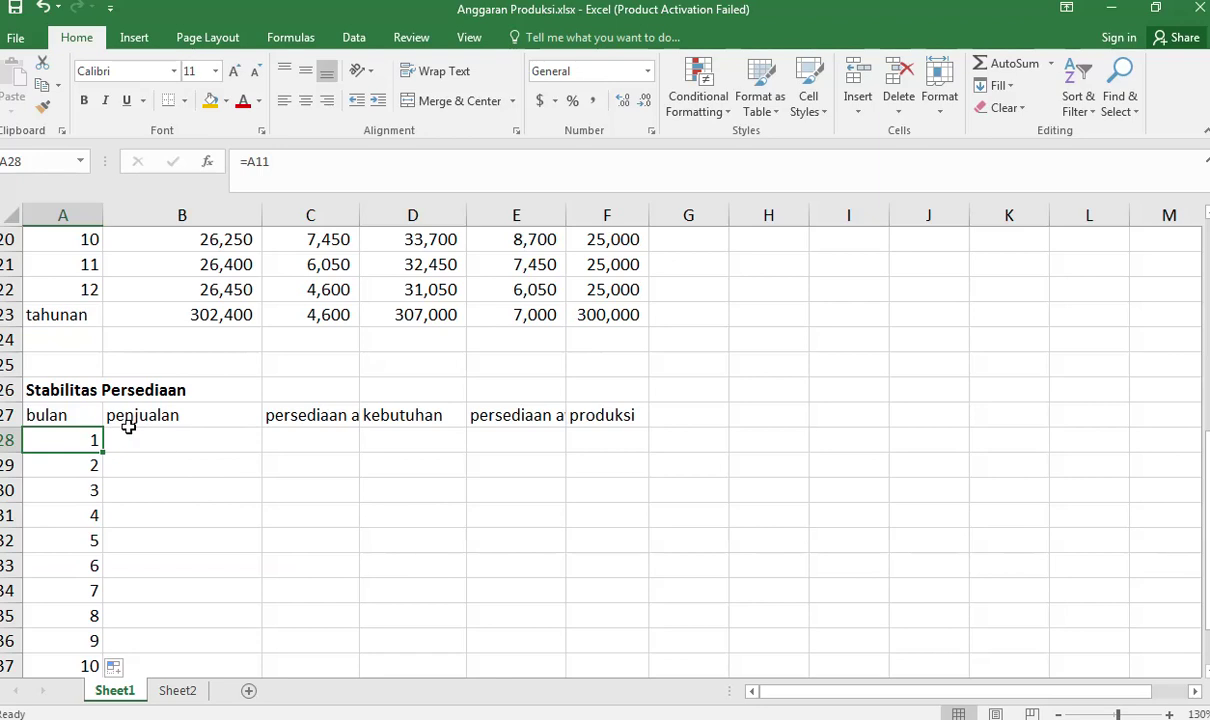
key(ctrl+shift+Down)
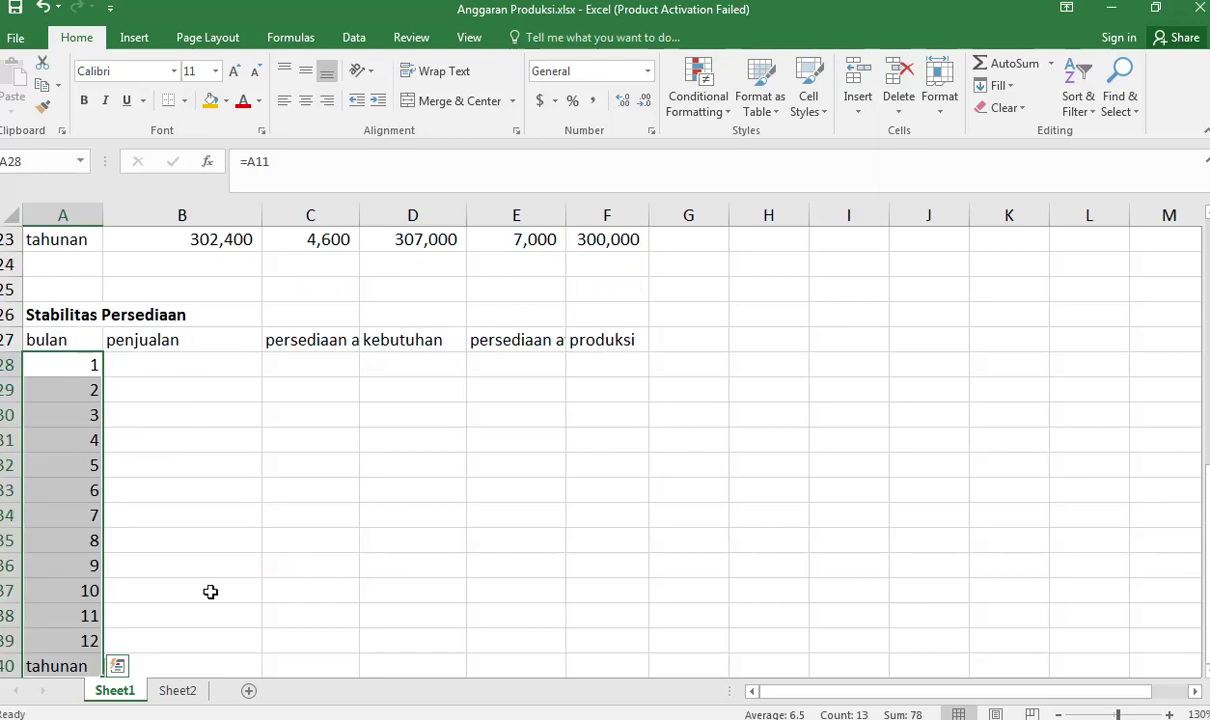
scroll(95, 580, down, 1)
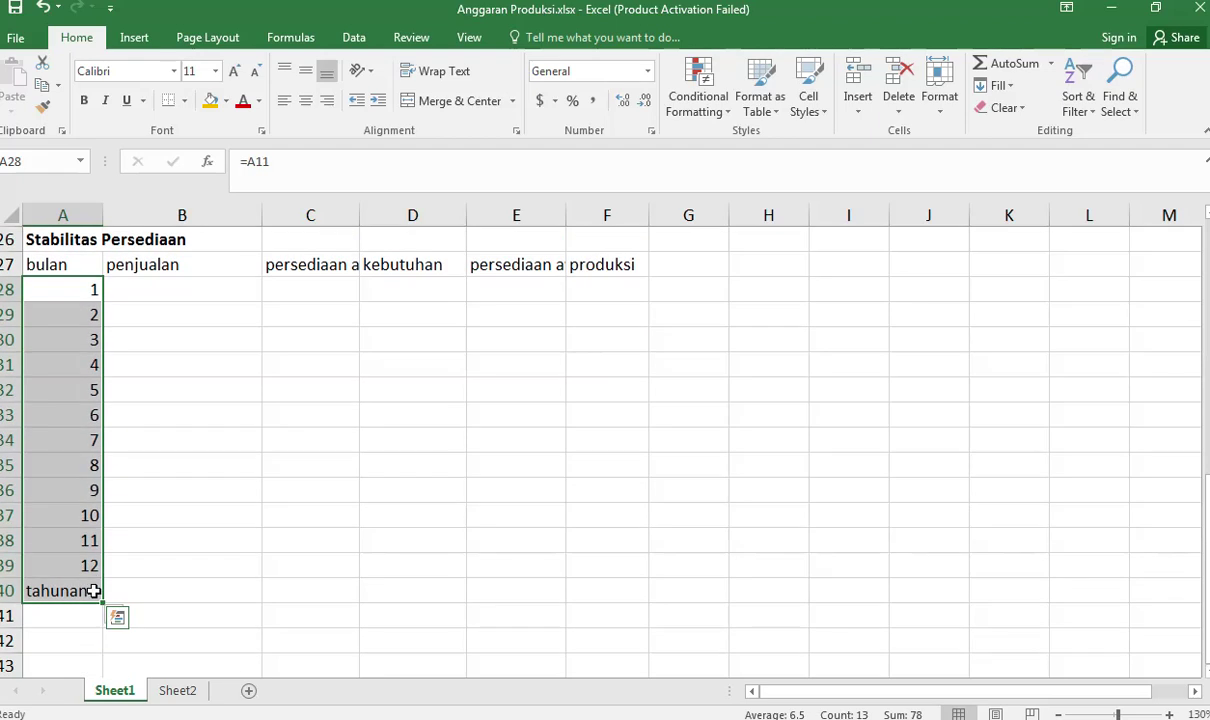
drag(104, 603, 635, 608)
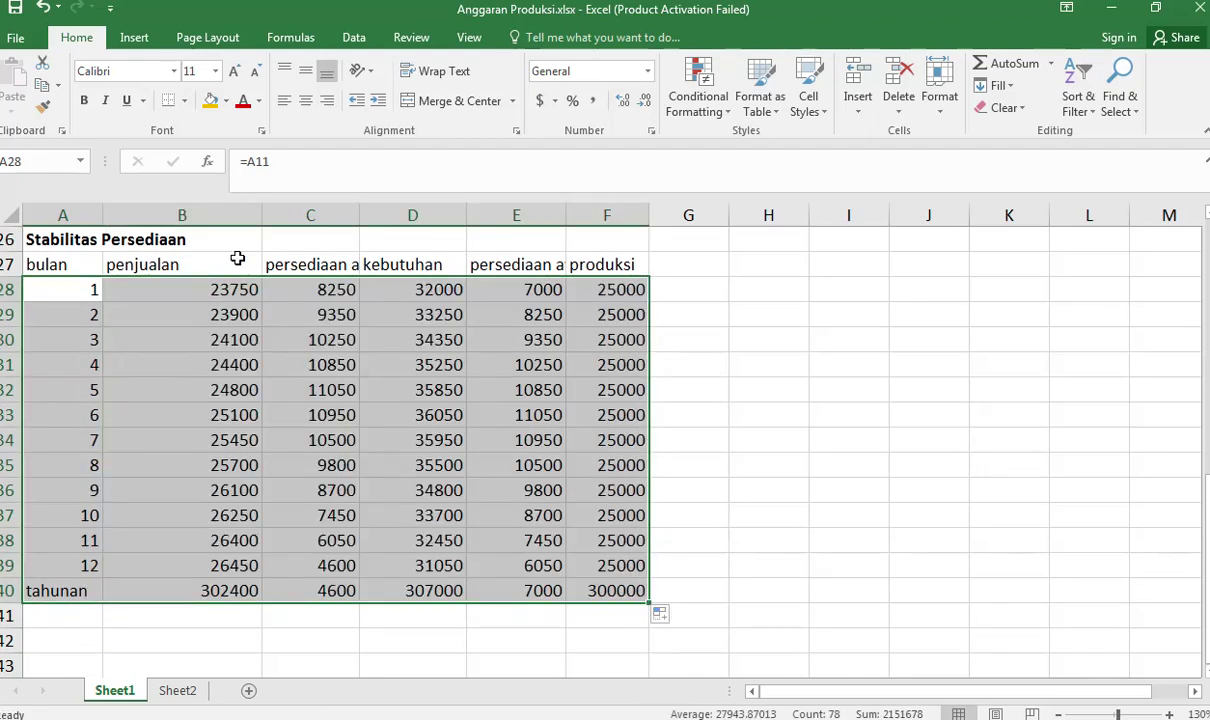
Step: Format B28:F40 with thousands separators and no decimal places
scroll(445, 456, up, 3)
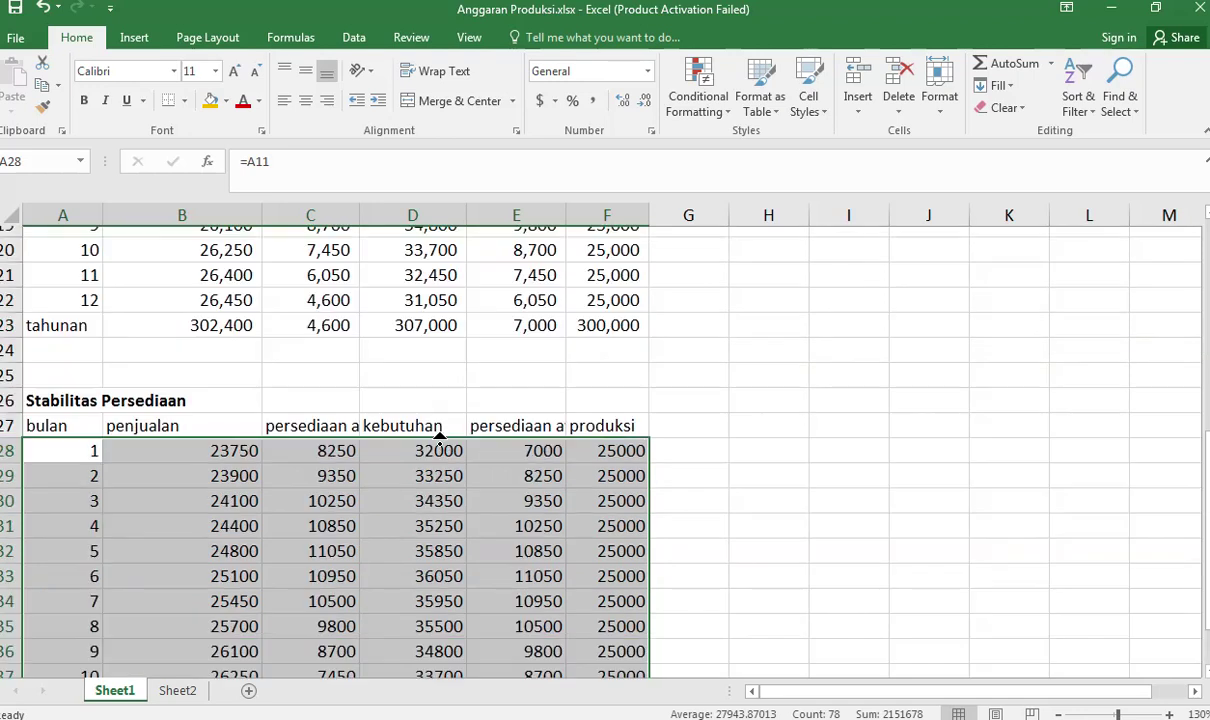
scroll(276, 456, down, 1)
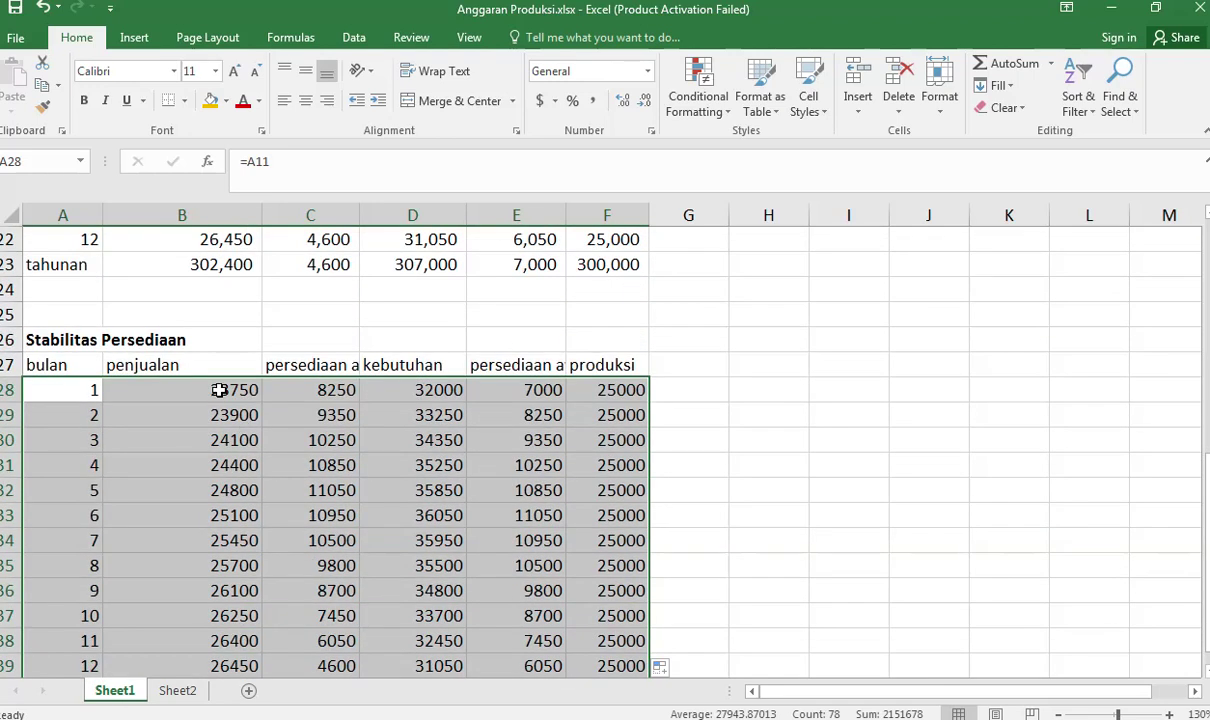
drag(212, 393, 618, 615)
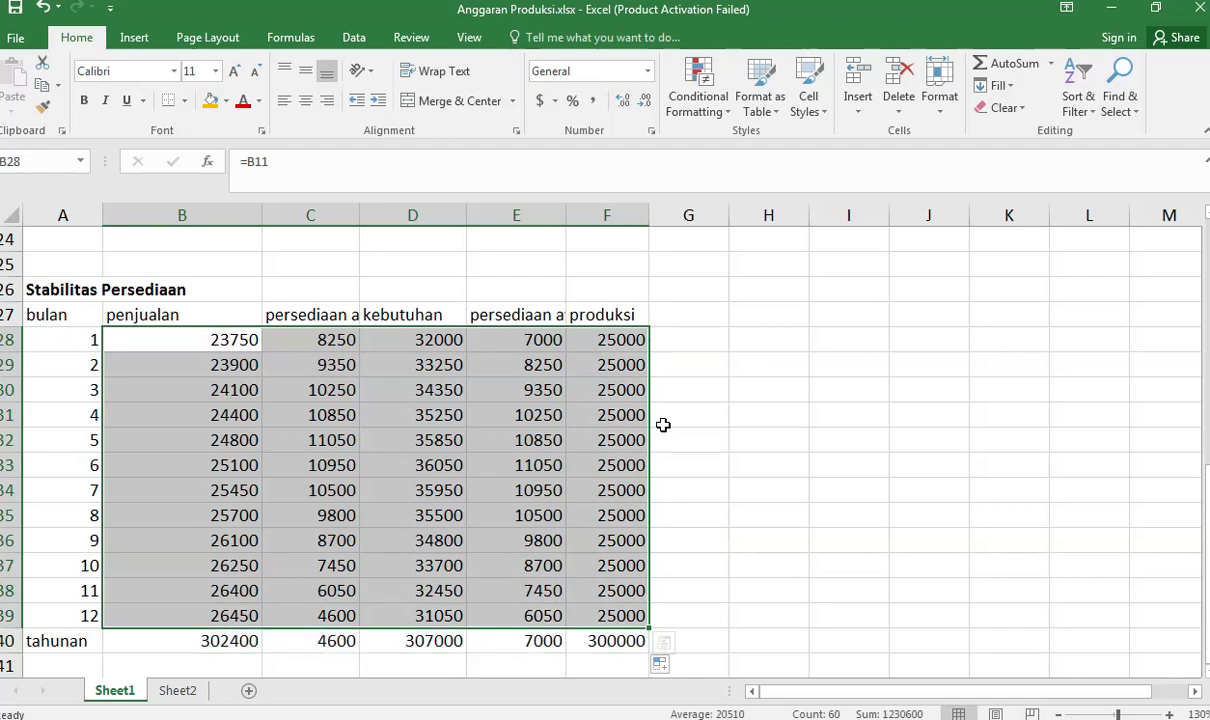
key(shift+Down)
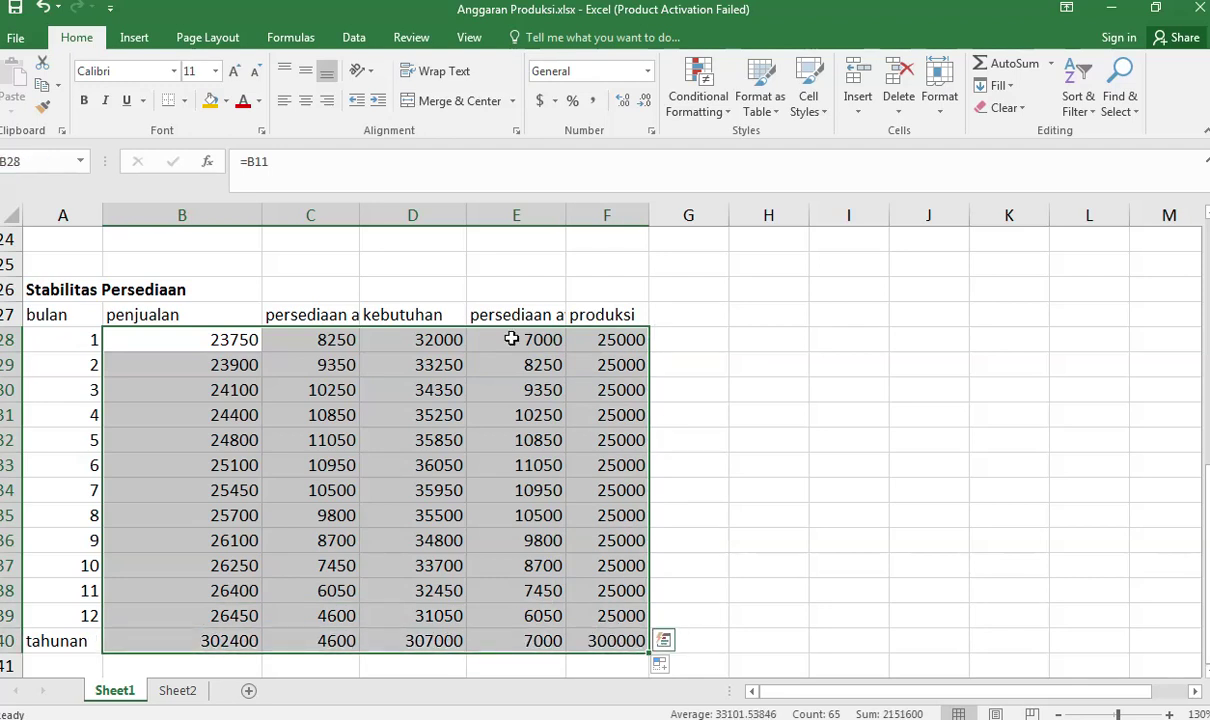
click(593, 100)
click(623, 101)
click(623, 101)
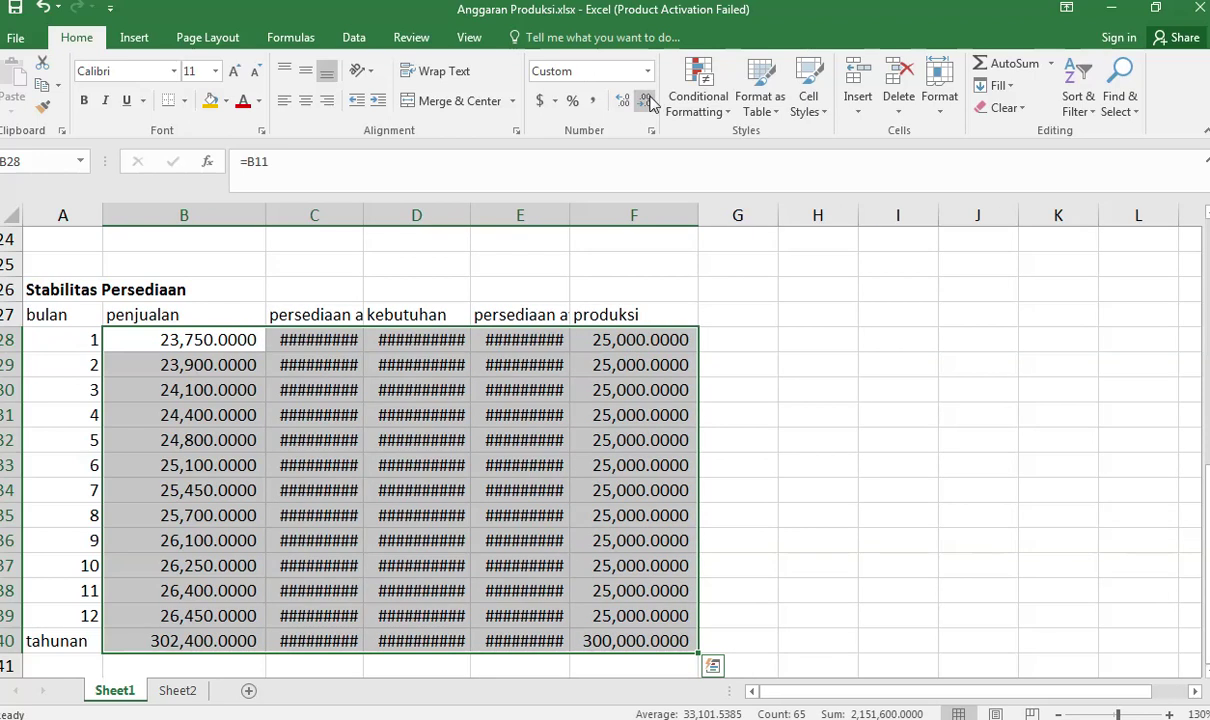
click(646, 101)
click(647, 102)
click(647, 102)
click(647, 102)
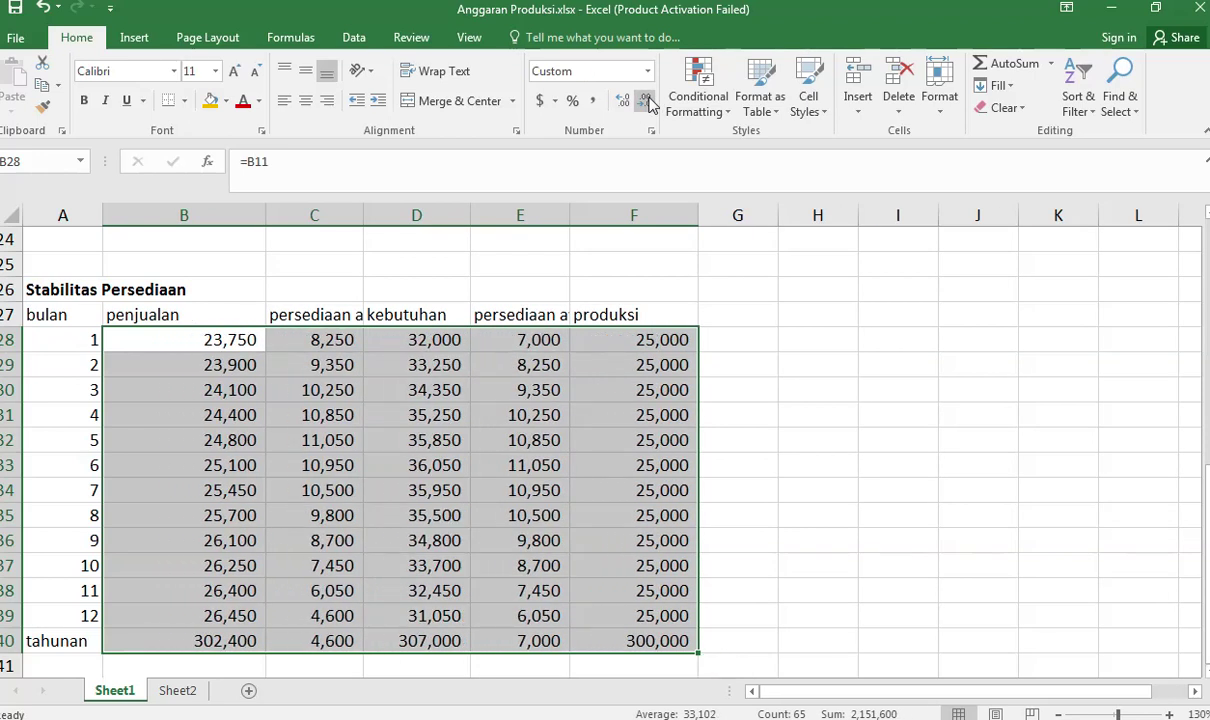
Step: Clear the contents of the "produksi" column, F28:F40, in the Stabilitas Persediaan table
click(398, 368)
scroll(405, 366, up, 3)
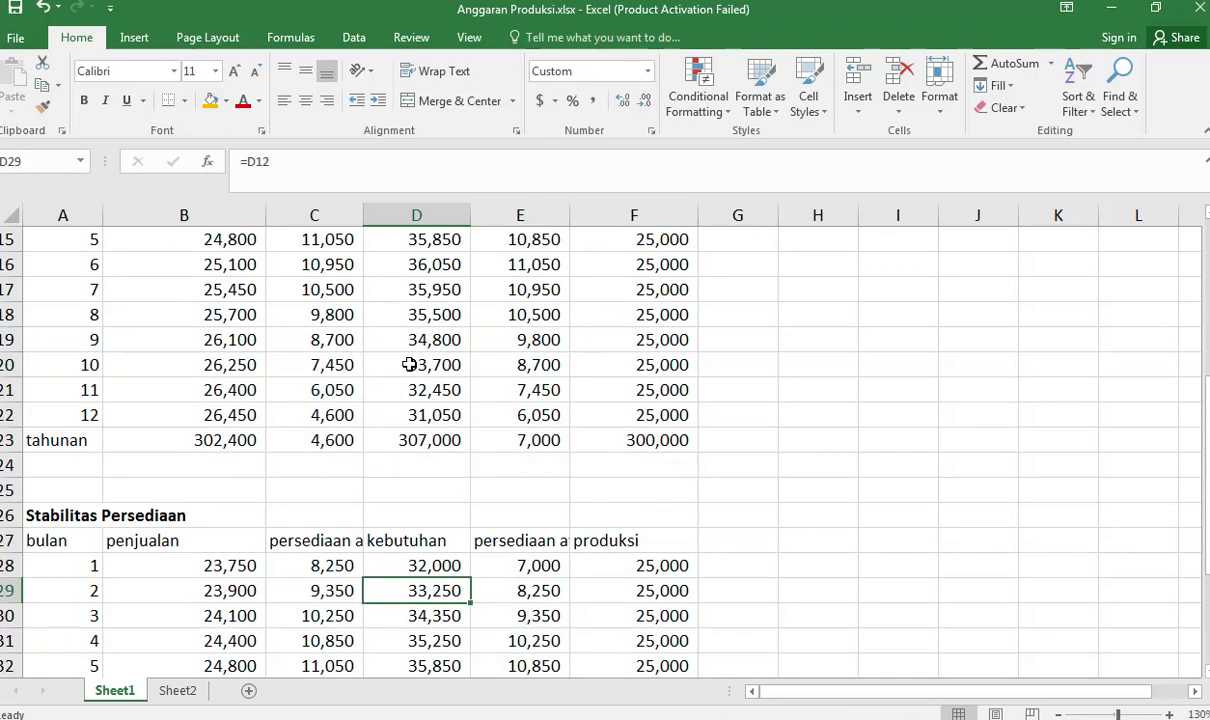
scroll(410, 370, down, 1)
click(648, 492)
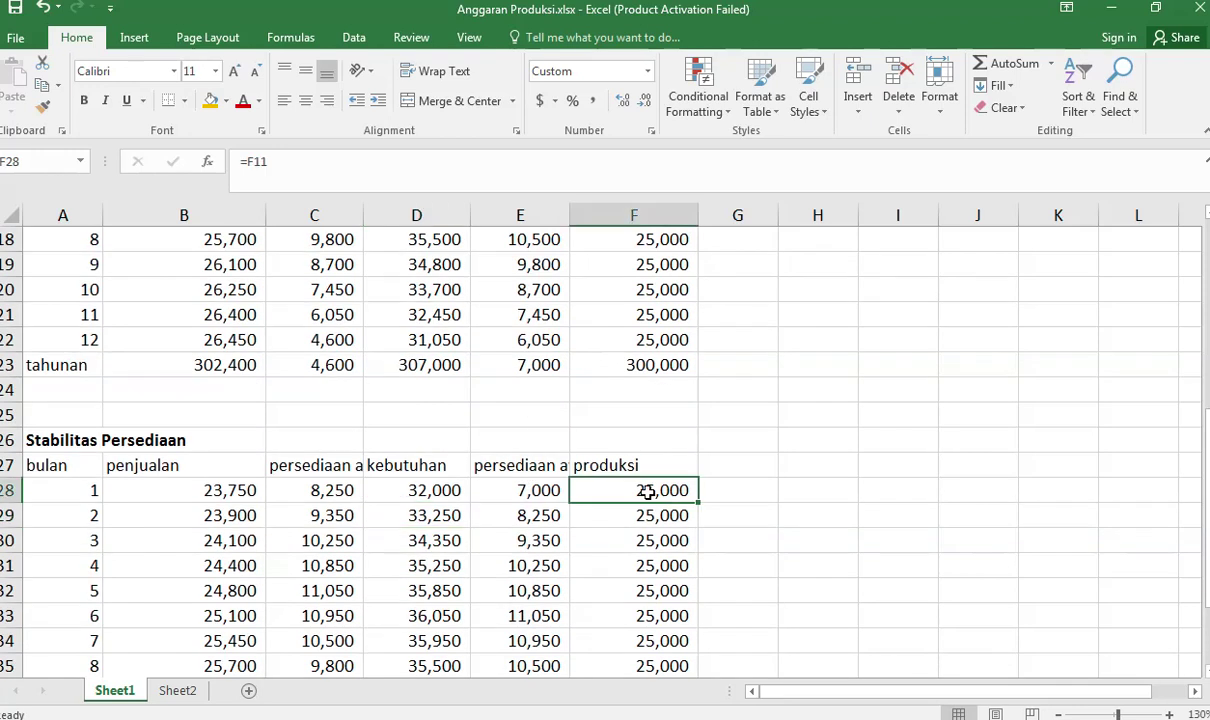
key(ctrl+shift+Down)
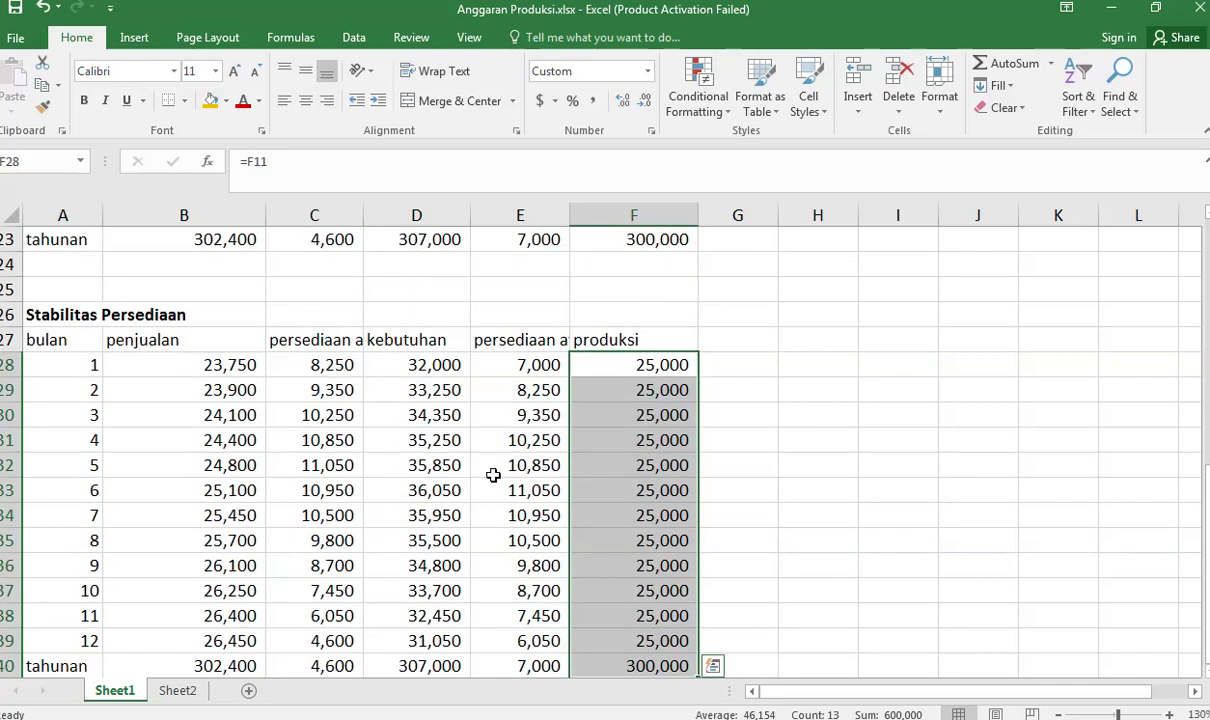
right_click(638, 392)
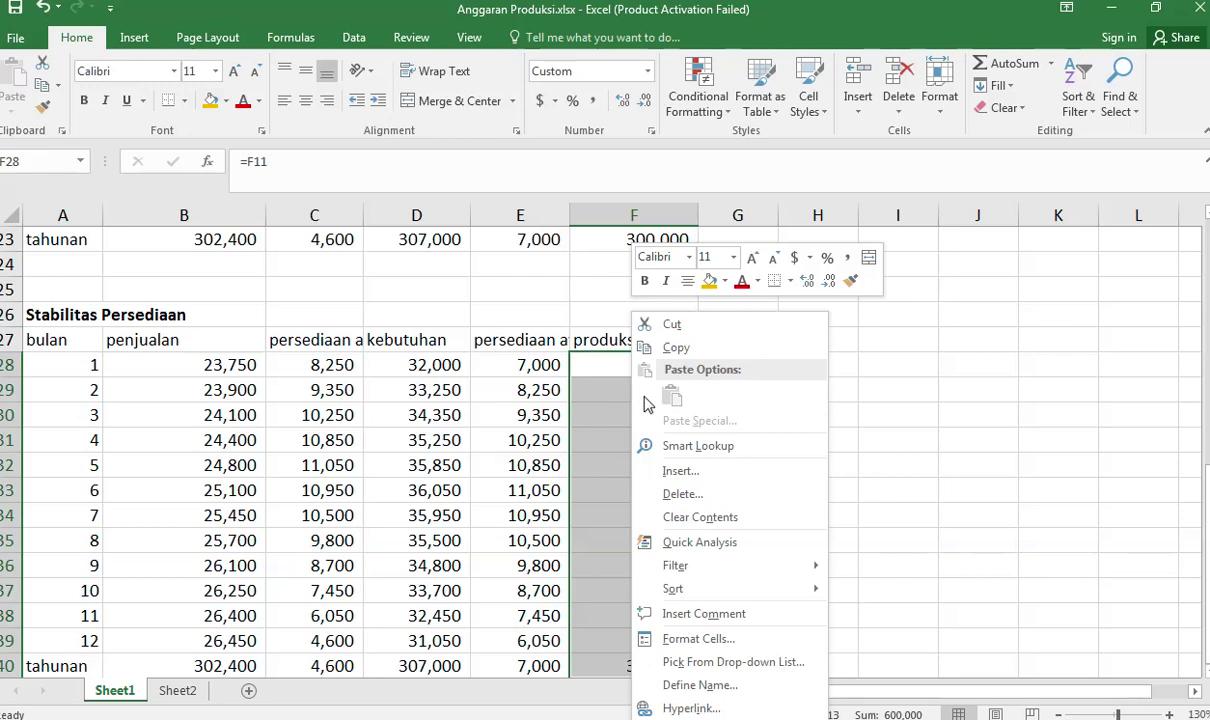
click(705, 518)
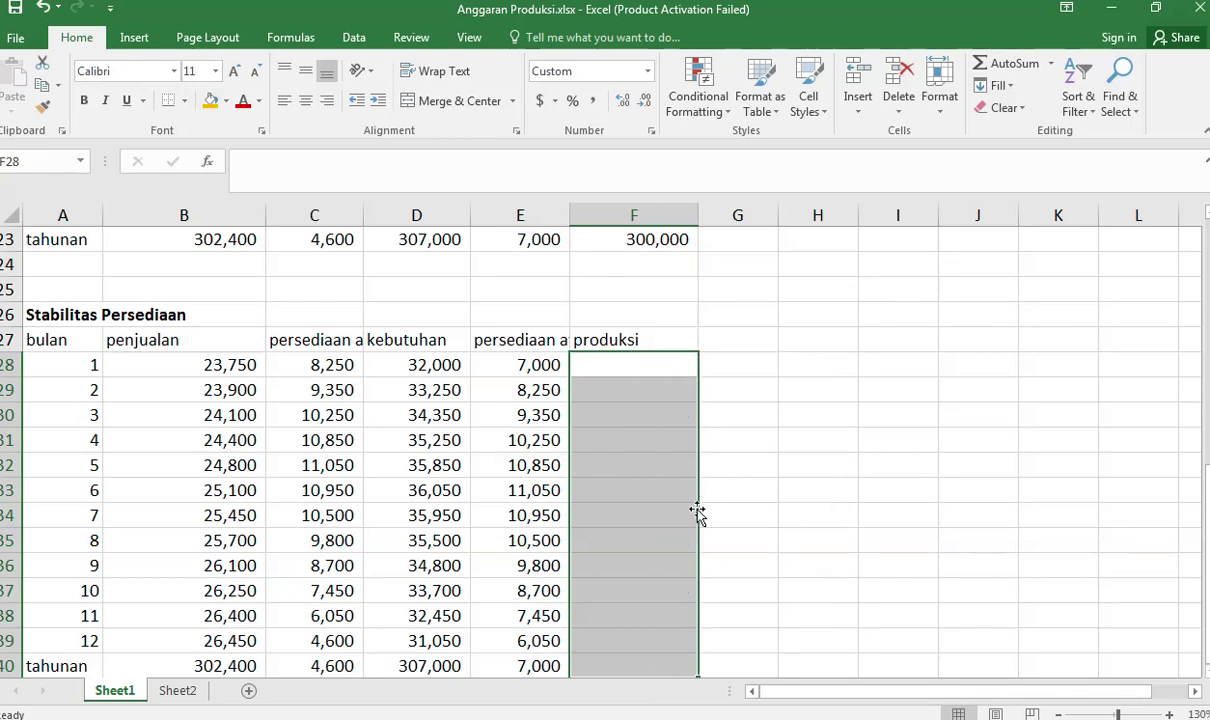
Step: Clear the "persediaan akhir" cells C28:C40 and the "persediaan awal" cells E29:E40, keeping the first month's opening inventory
click(336, 366)
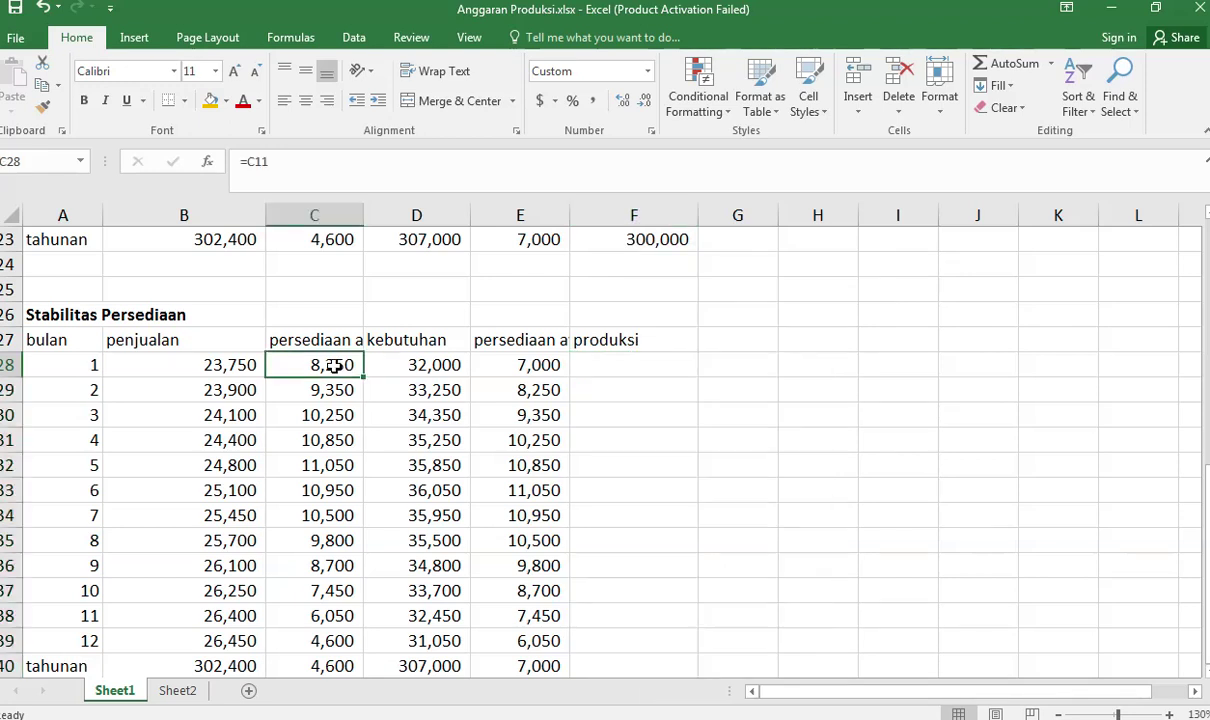
key(ctrl+shift+Down)
right_click(336, 366)
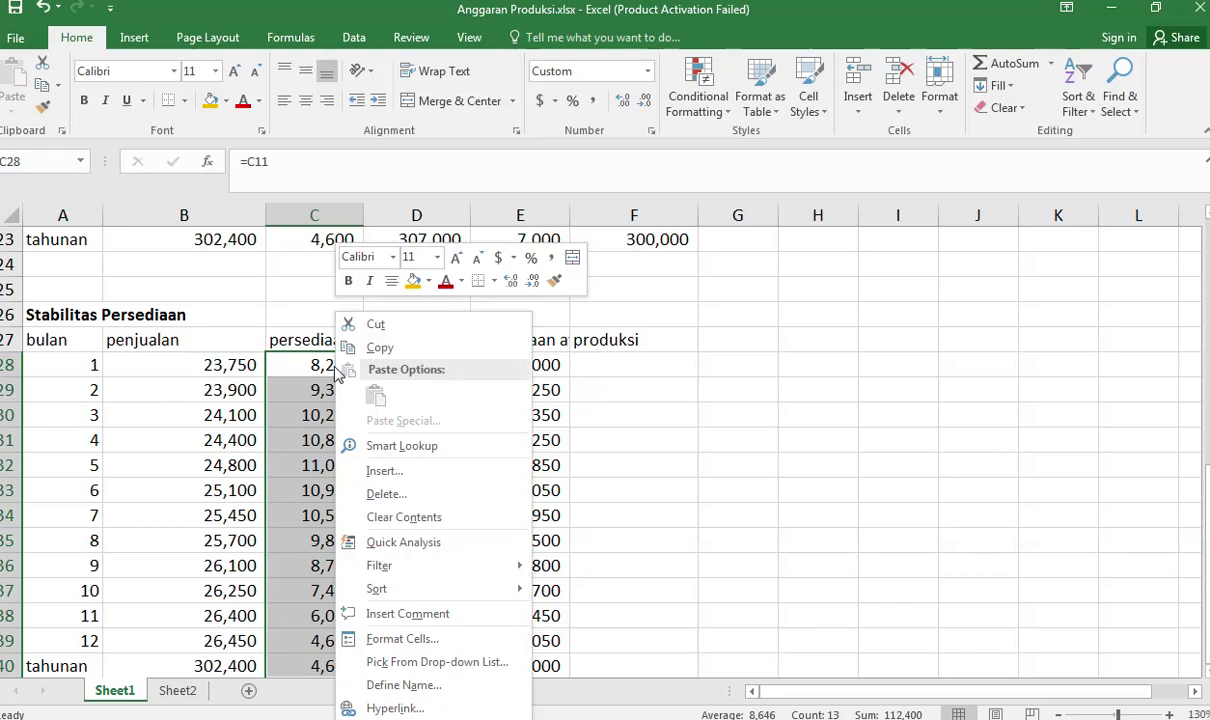
click(415, 517)
click(540, 390)
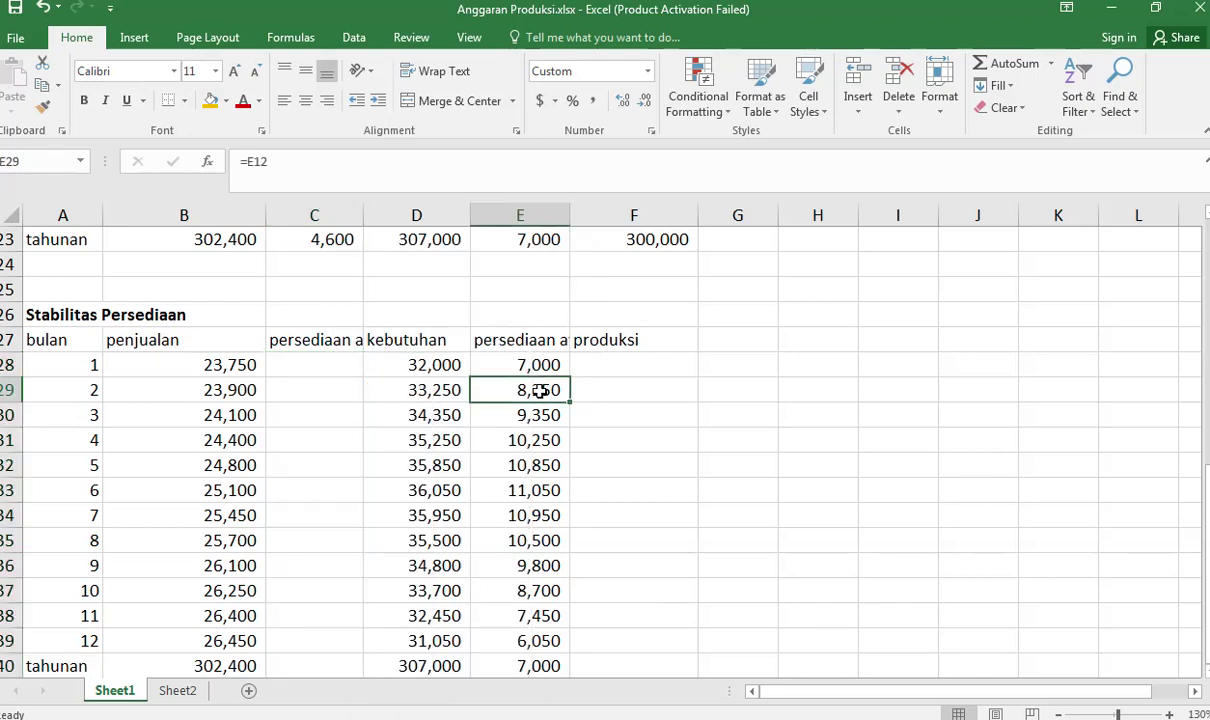
key(ctrl+shift+Down)
right_click(522, 415)
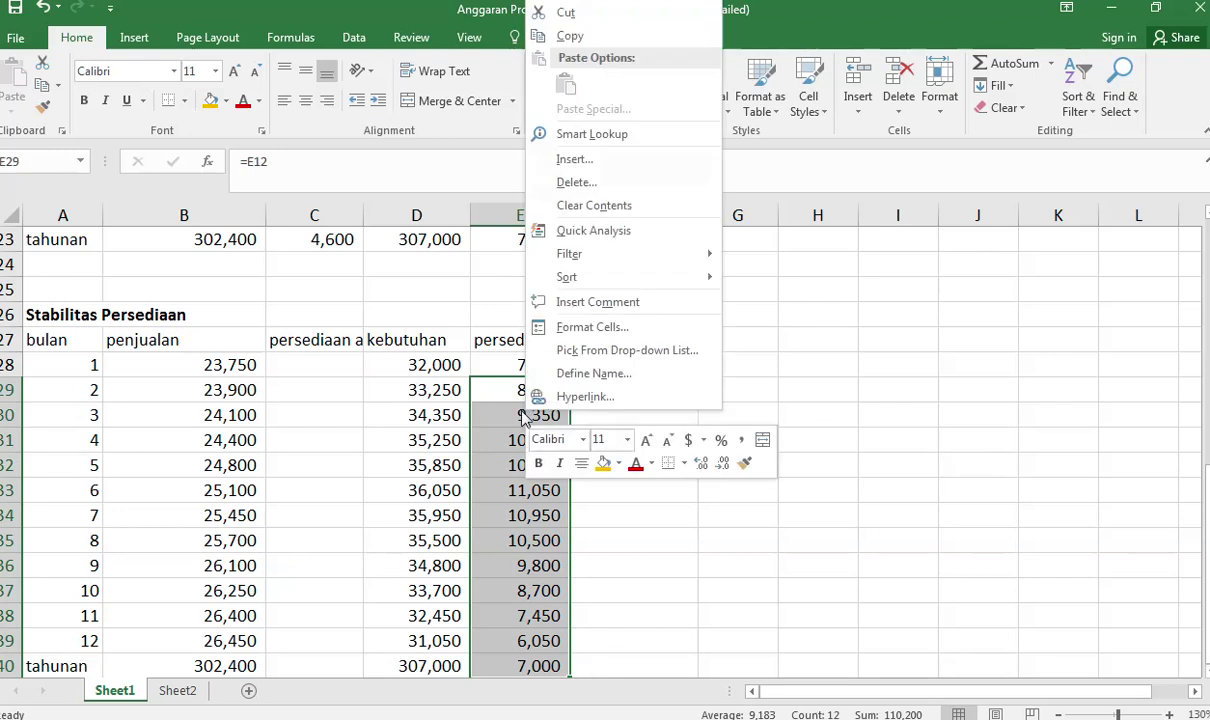
click(540, 207)
Step: Clear the contents of the "kebutuhan" column, D28:D40
click(422, 360)
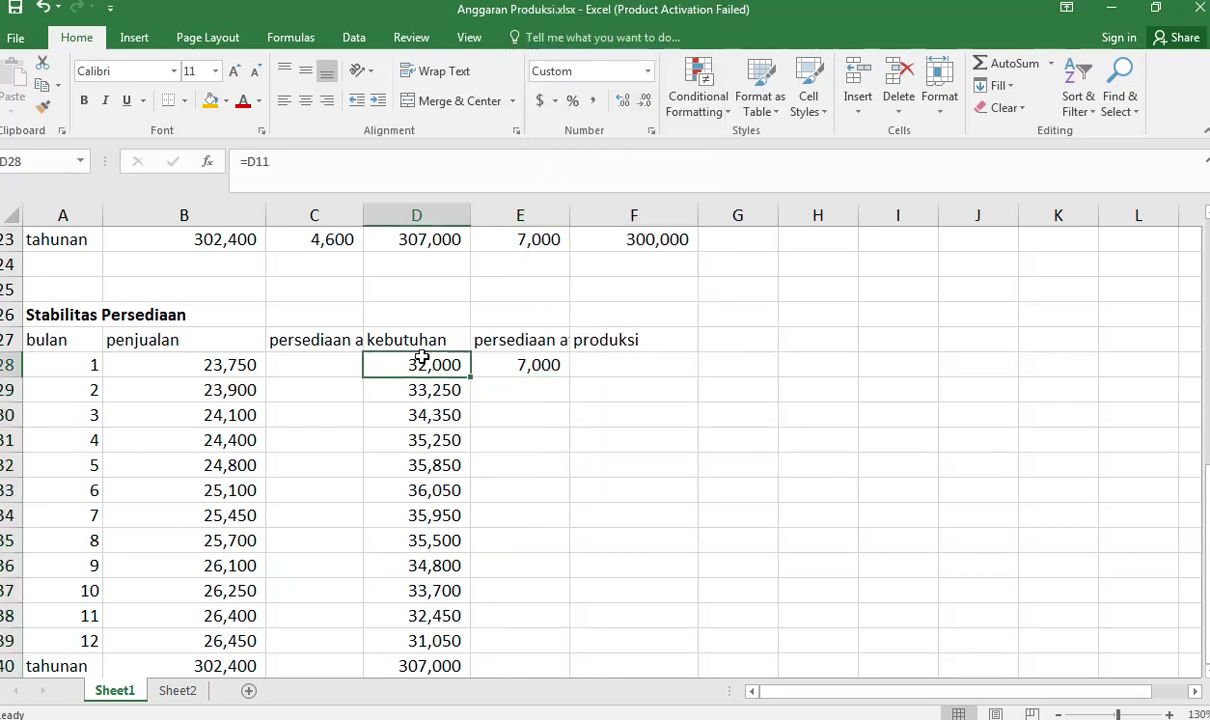
key(ctrl+shift+Down)
right_click(424, 360)
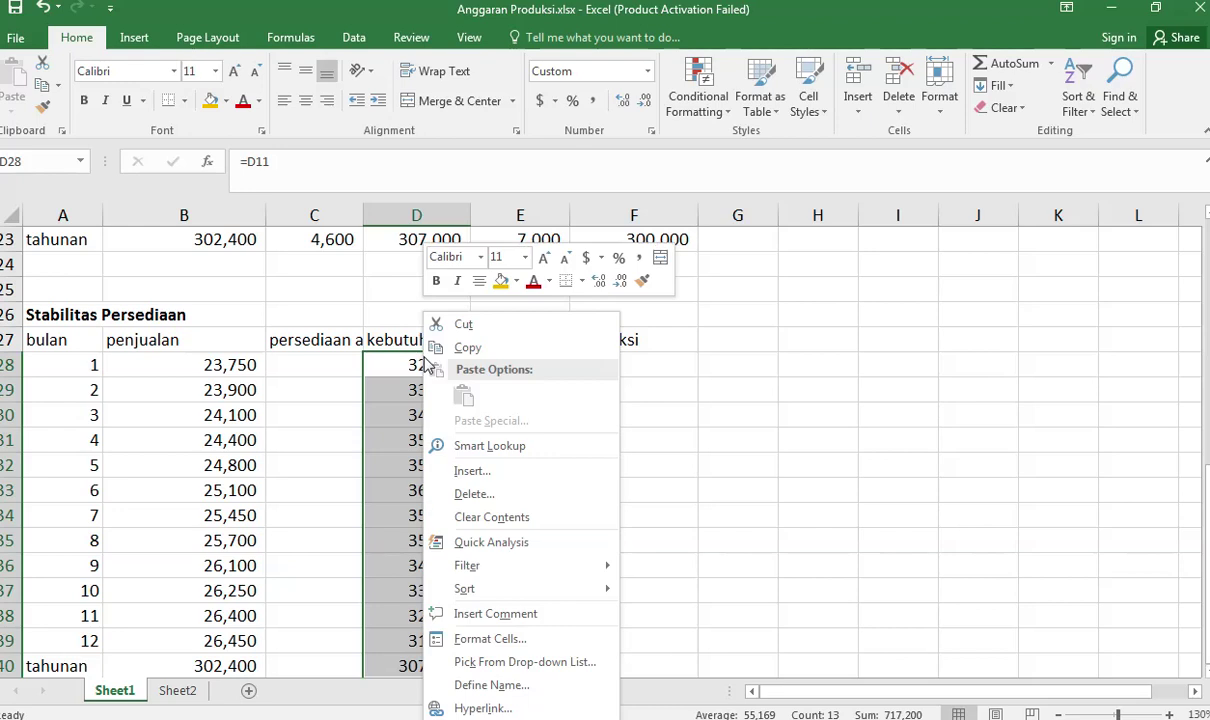
click(492, 517)
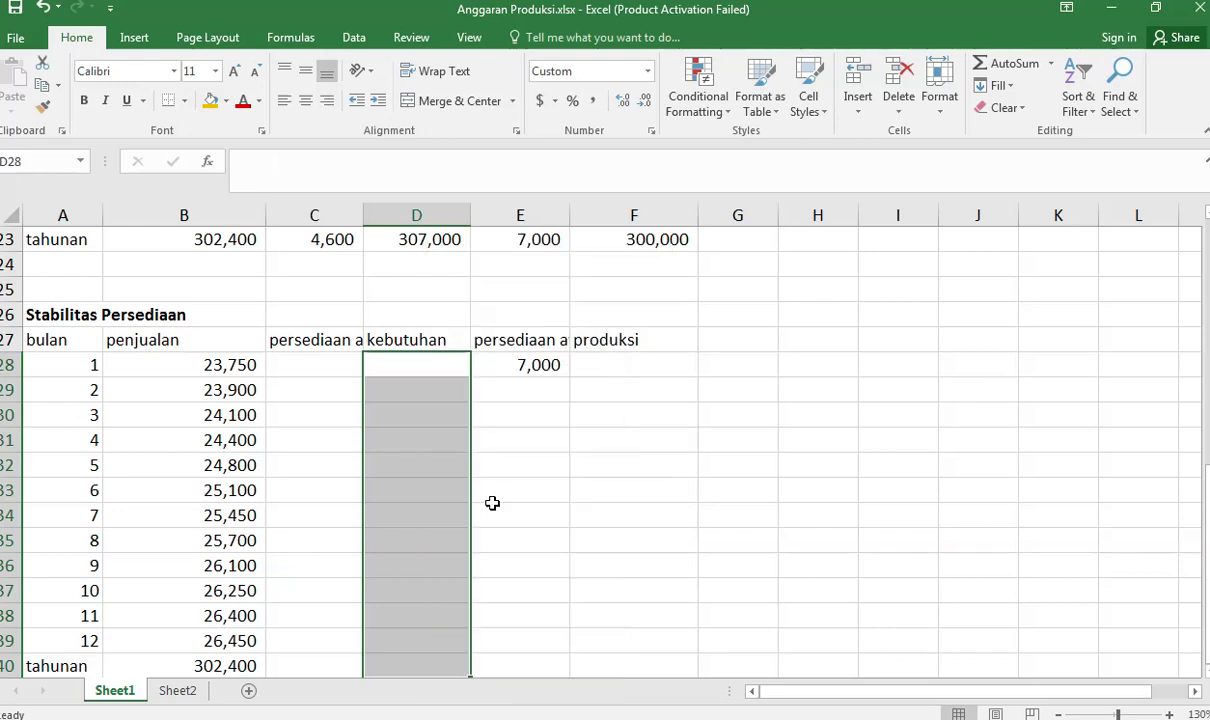
click(327, 388)
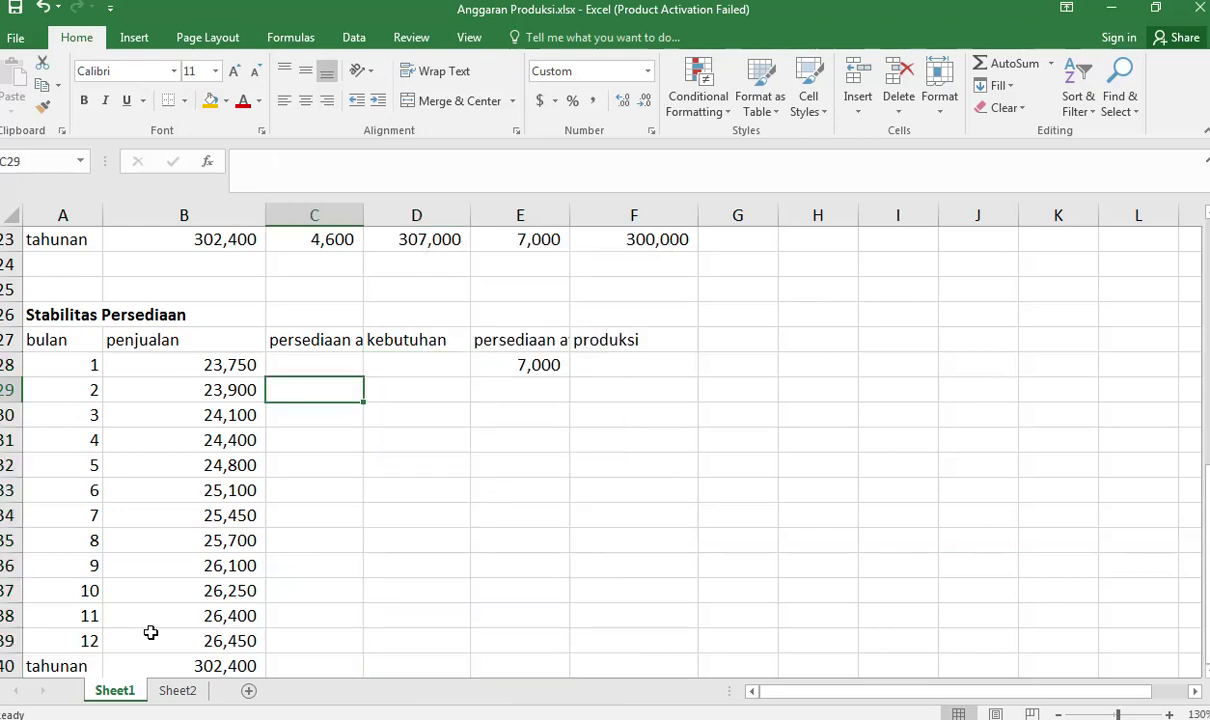
Step: Widen columns E and C to fit the full "persediaan awal" and "persediaan akhir" headers
drag(572, 203, 612, 203)
click(564, 212)
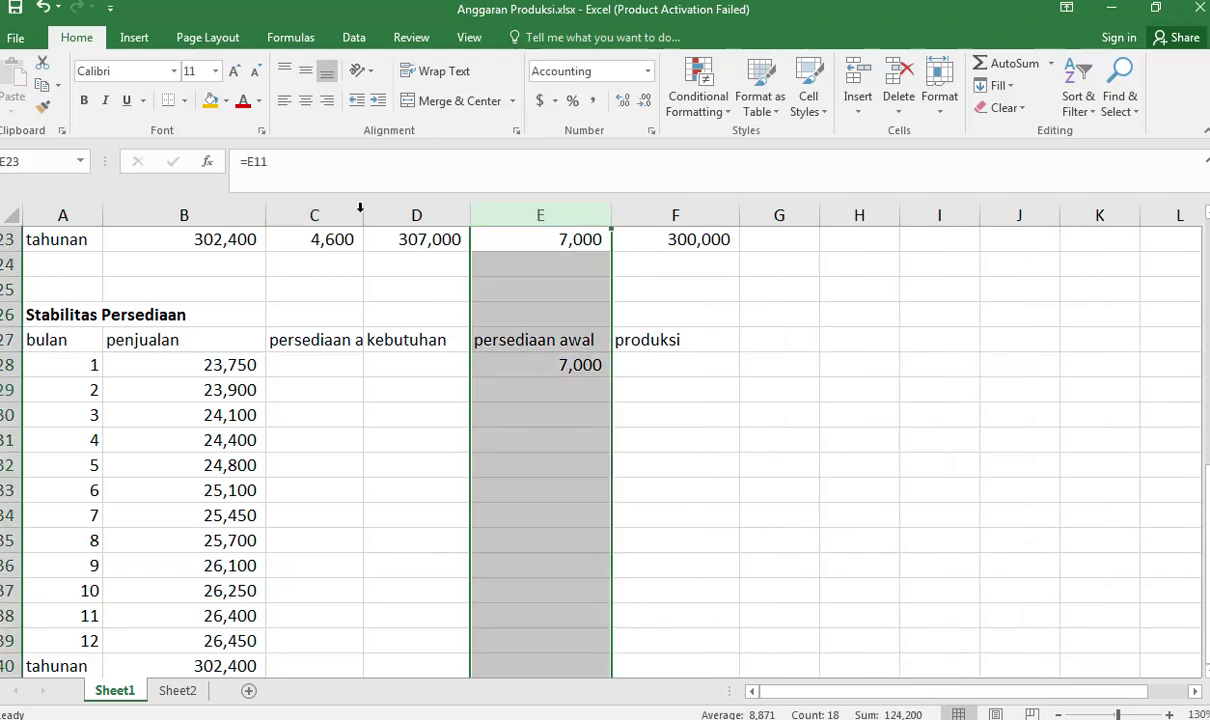
drag(363, 205, 408, 205)
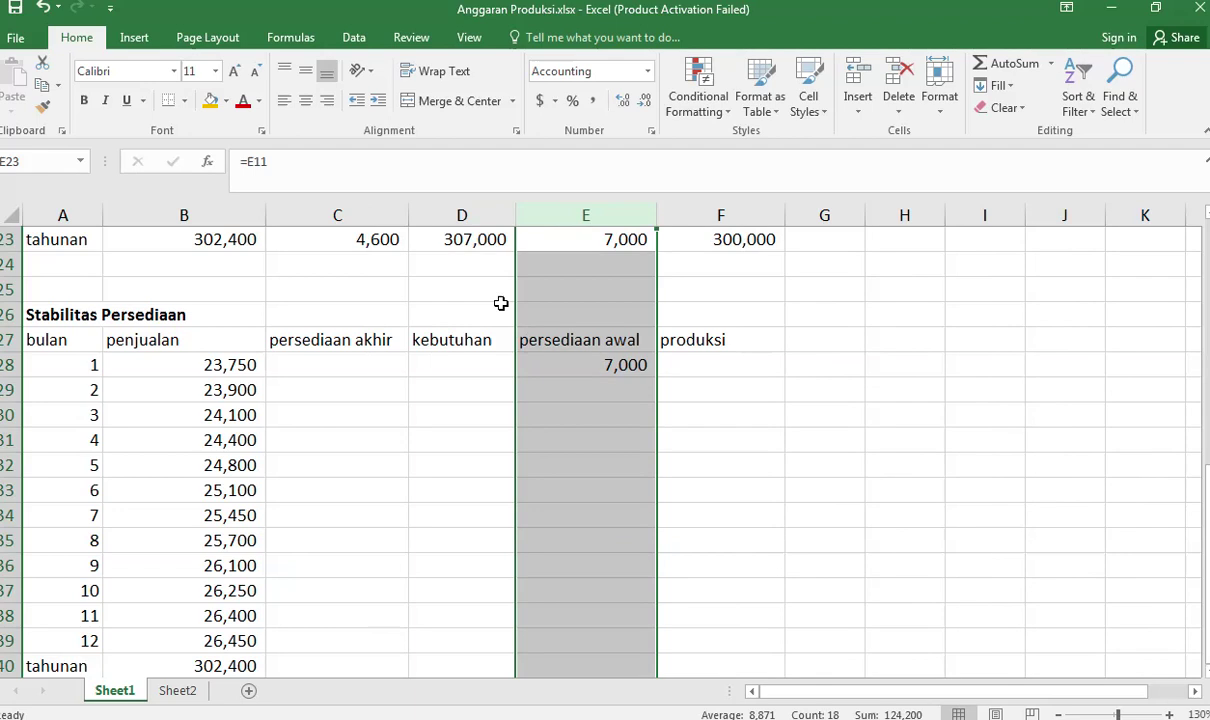
click(624, 367)
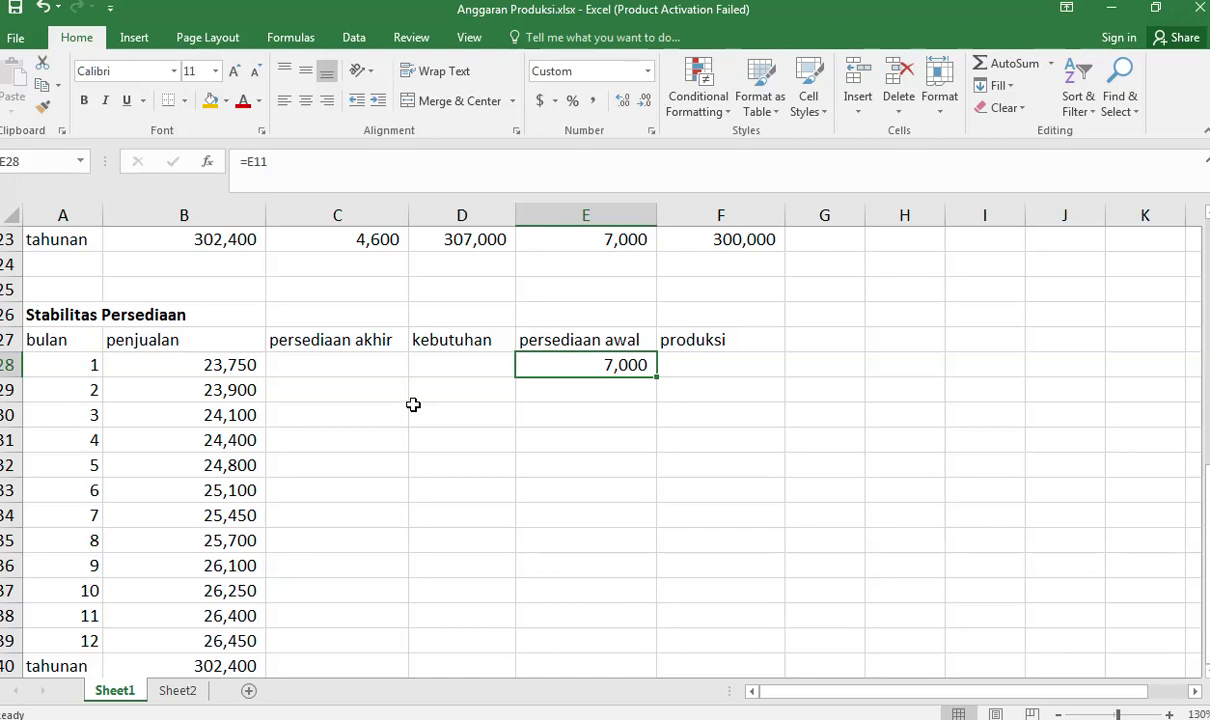
Step: Insert a row above the Stabilitas Persediaan table's header row and enter the non-bold label "Perubahan persediaan" in A27
right_click(16, 340)
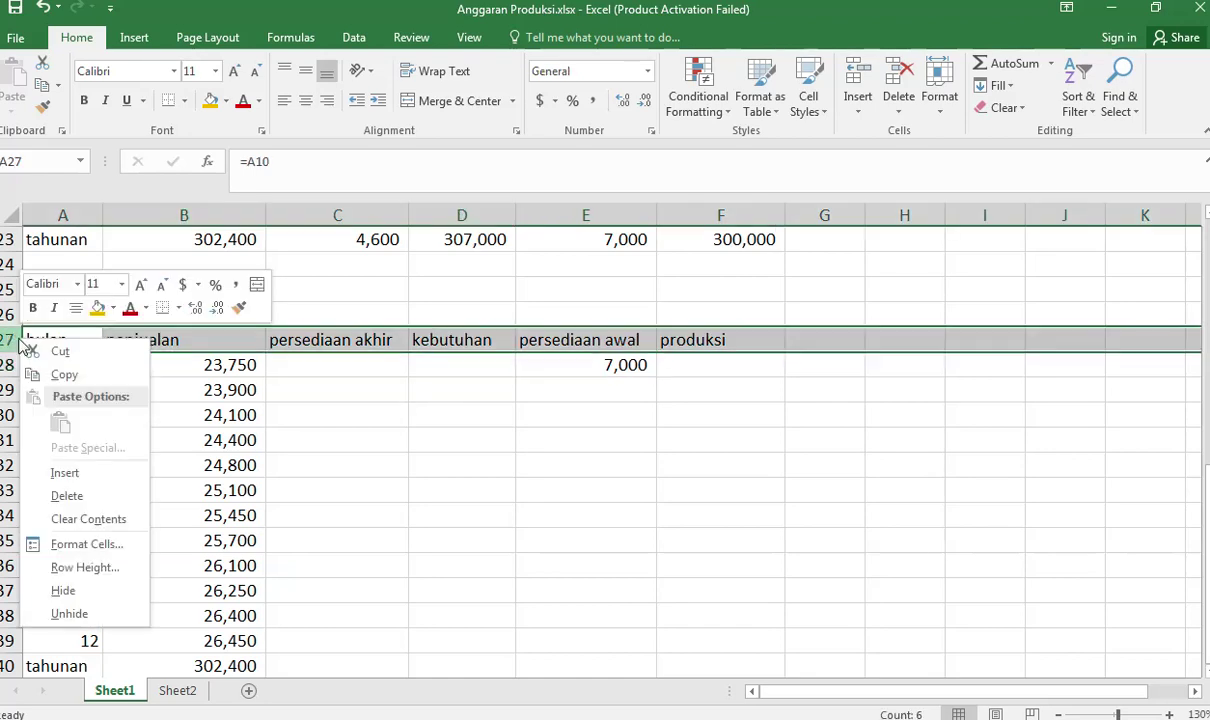
click(113, 473)
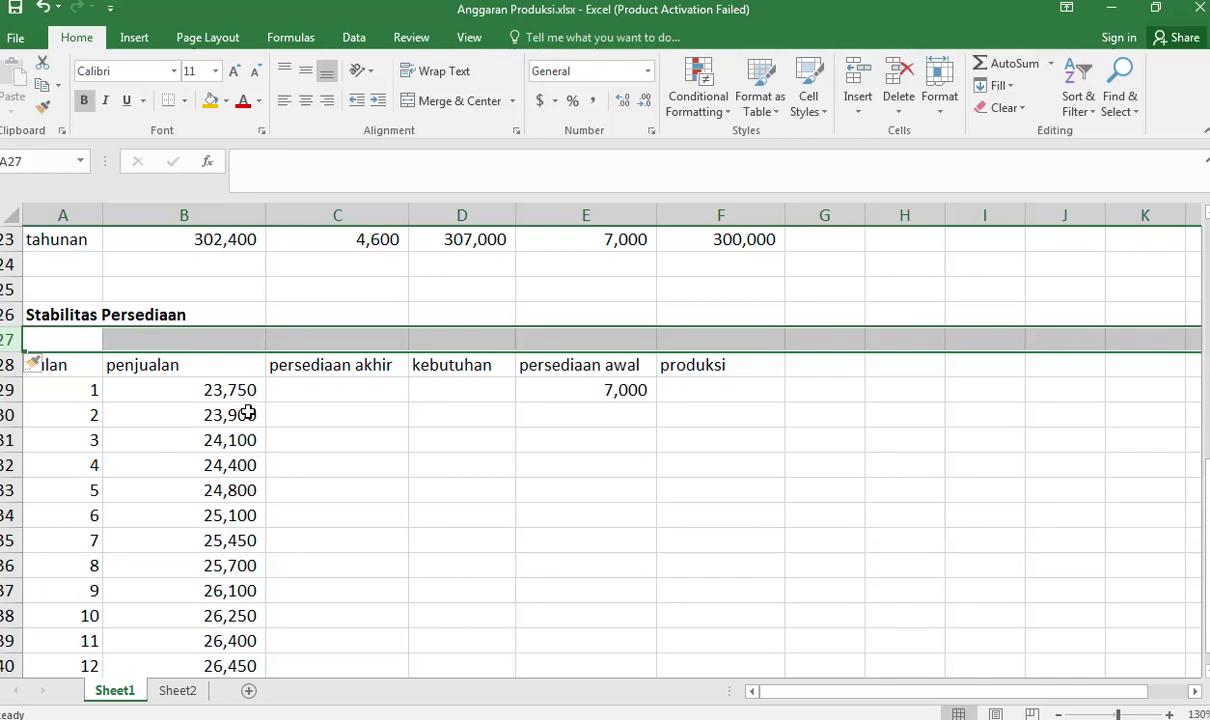
click(74, 338)
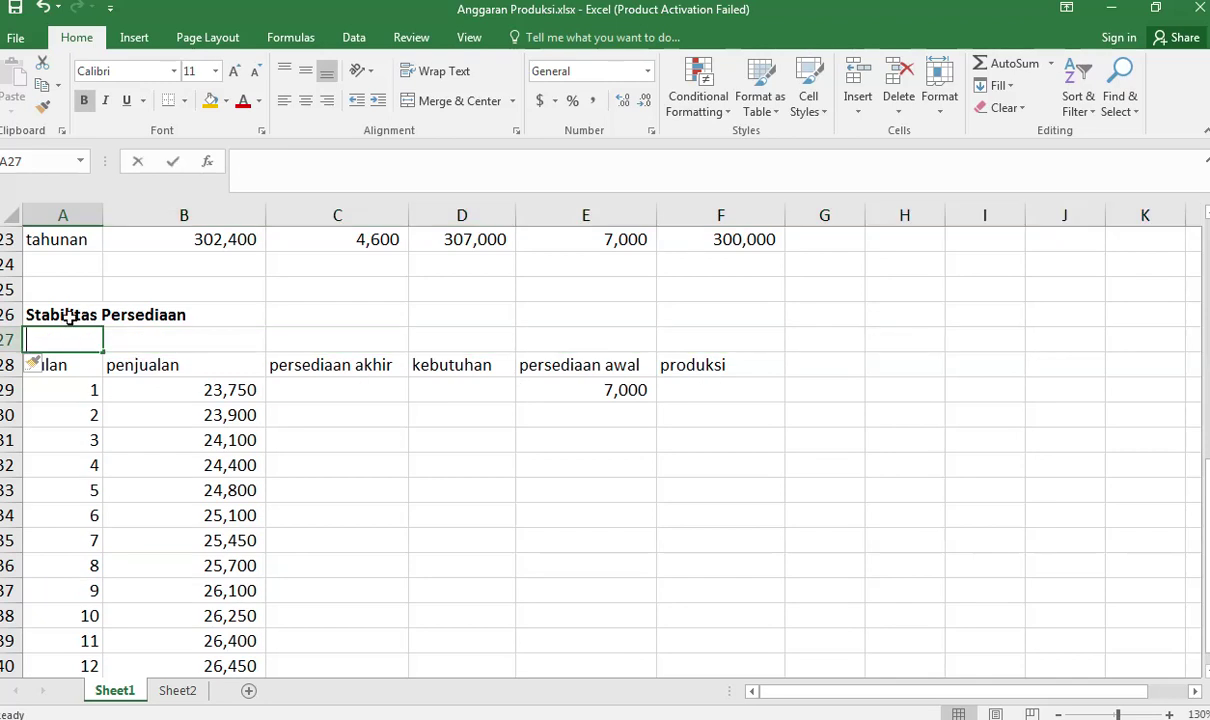
text(Perubahan )
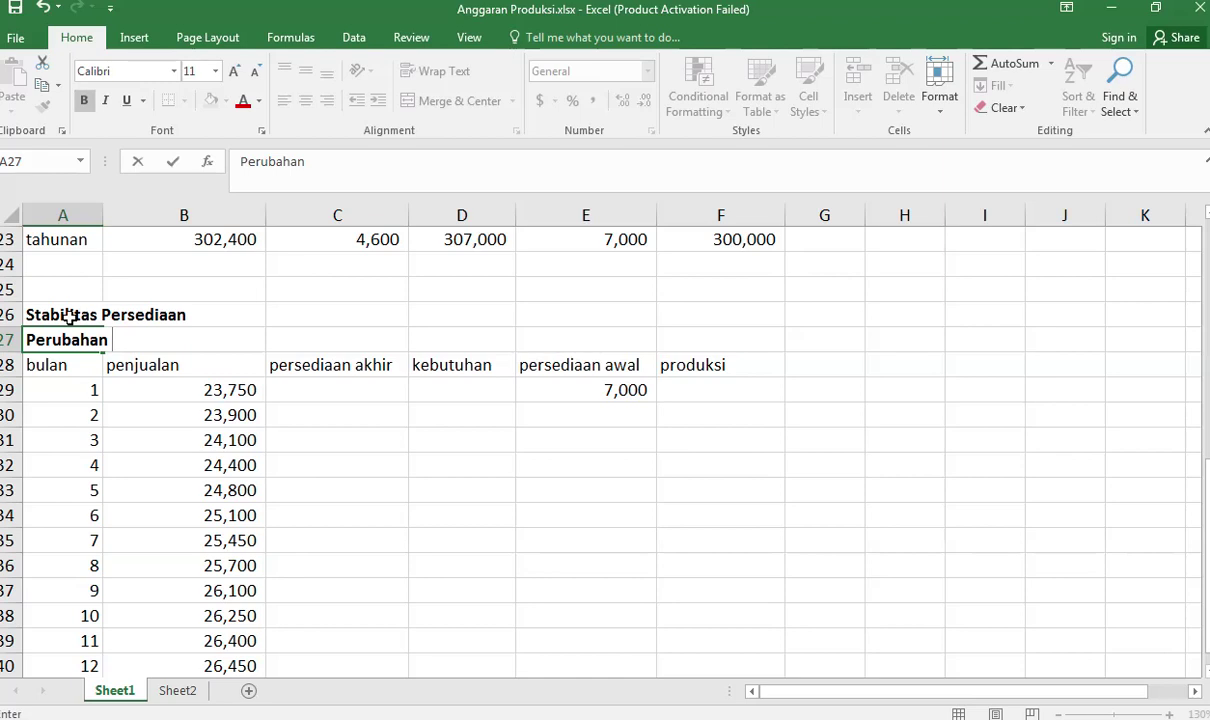
text(persediaa)
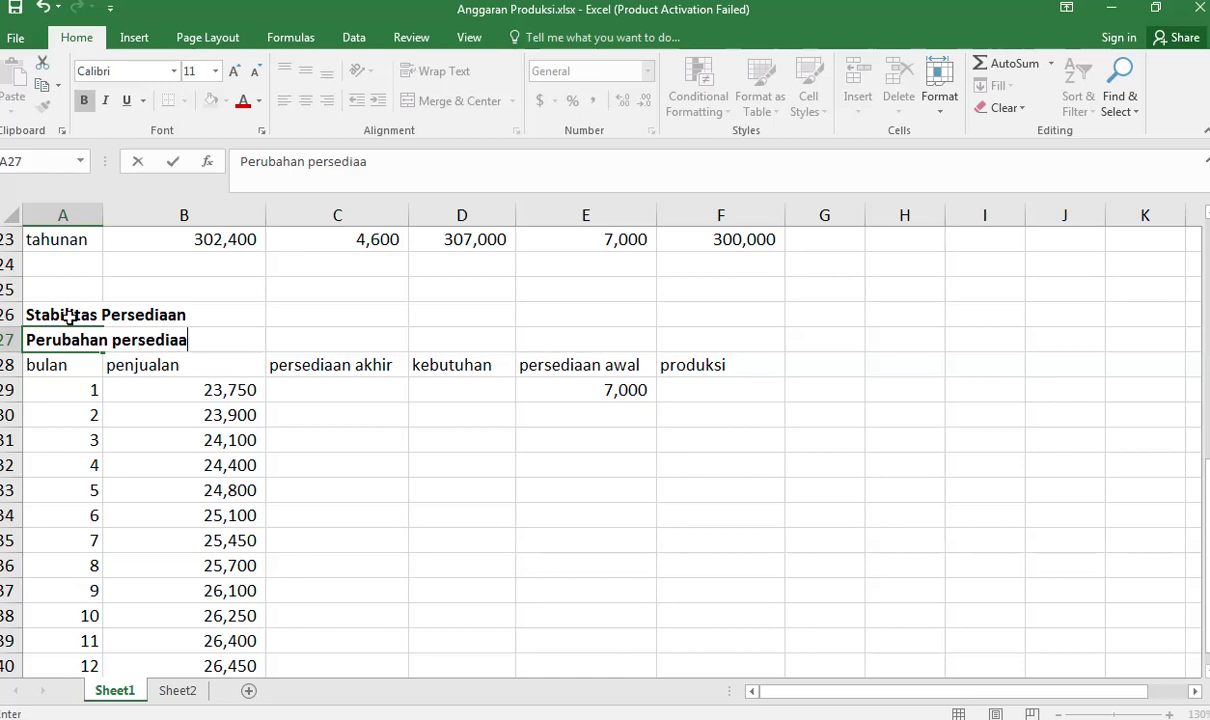
text(n)
key(Return)
key(Up)
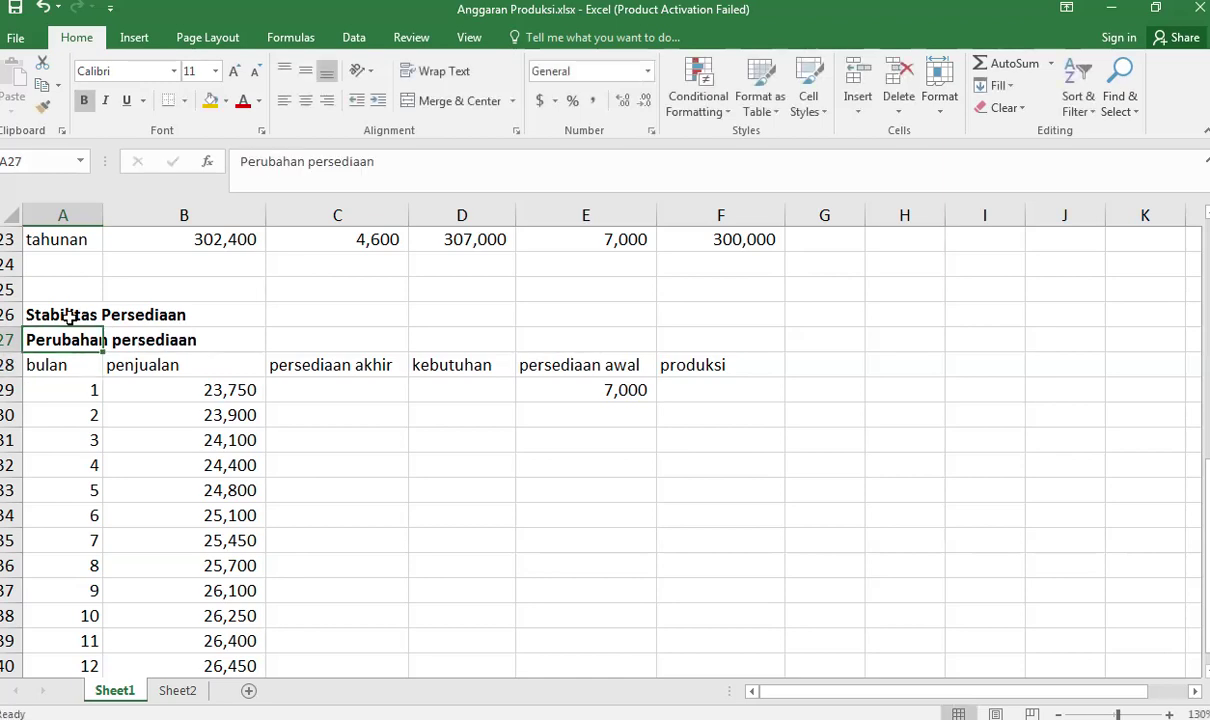
key(ctrl+b)
key(Right)
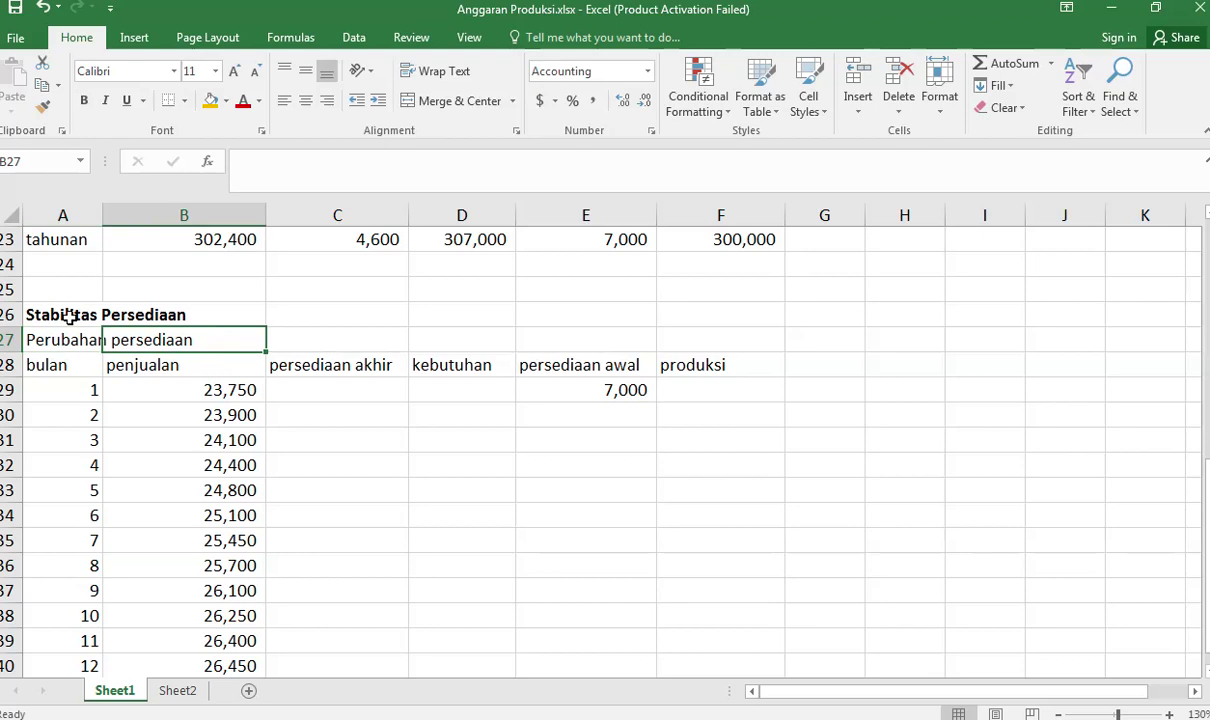
click(6, 365)
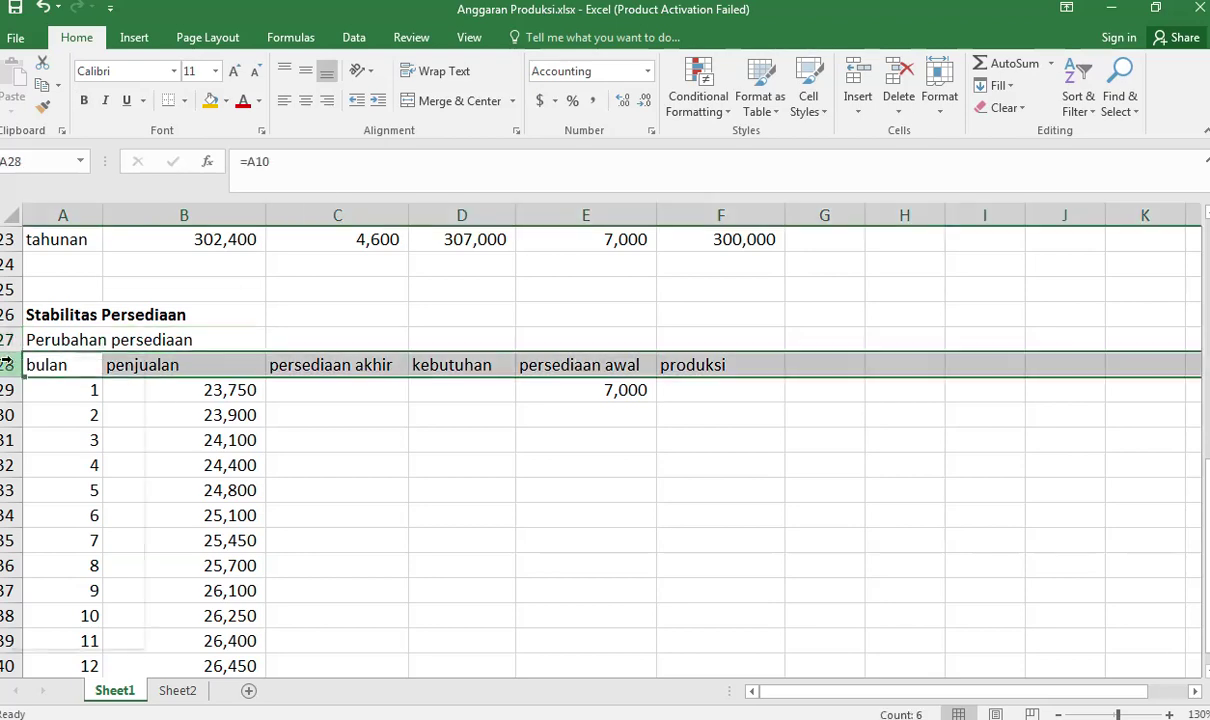
right_click(6, 365)
key(Escape)
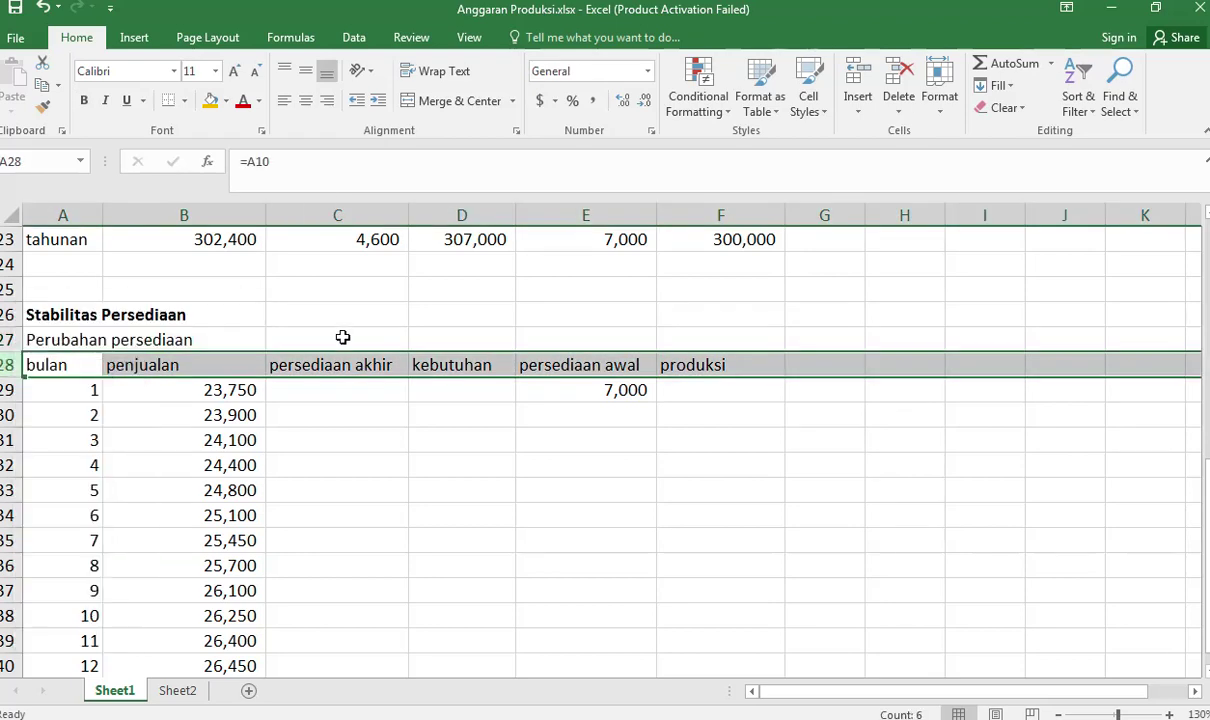
Step: Calculate the monthly inventory change in C27 as annual closing minus opening inventory over twelve months, with =(D4-D6)/A40
click(342, 337)
text(=()
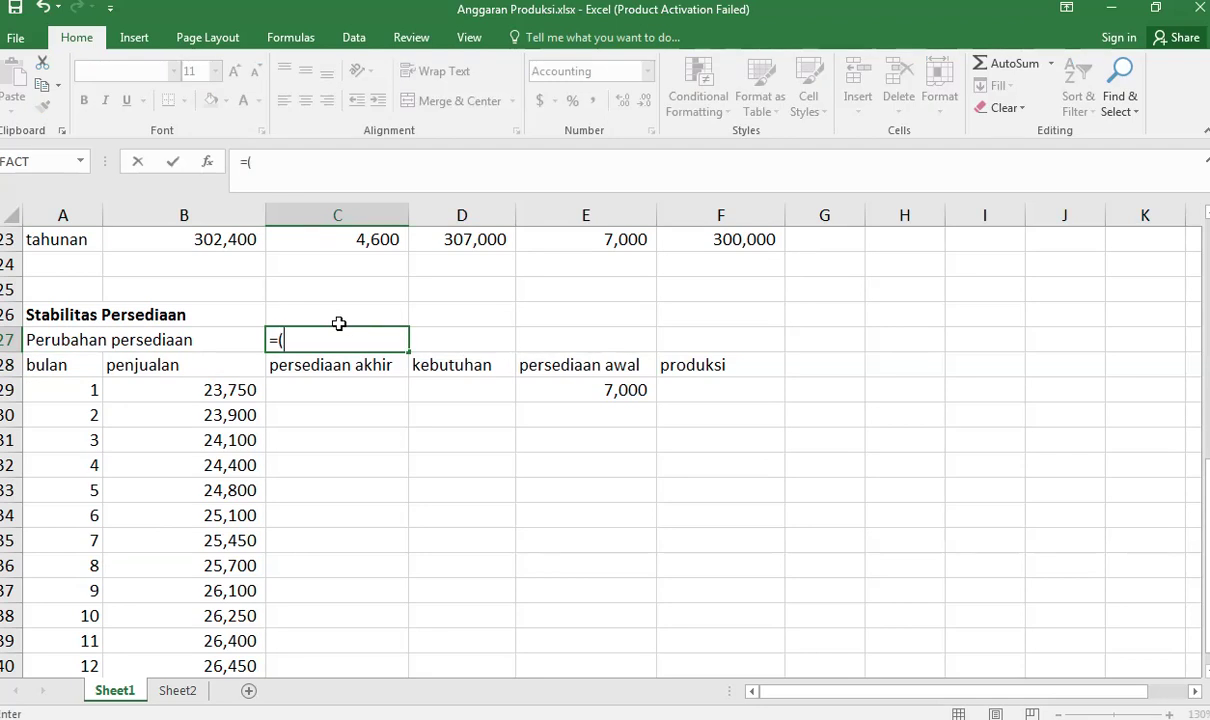
scroll(610, 405, up, 3)
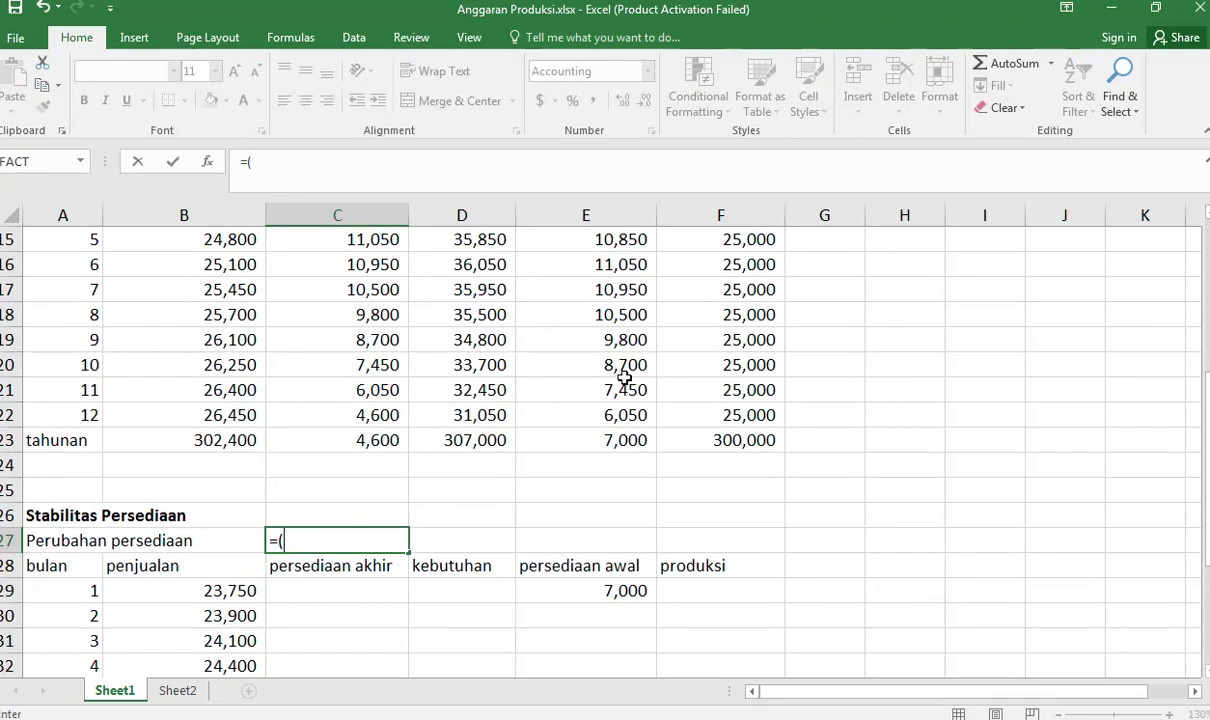
scroll(612, 378, up, 2)
click(369, 310)
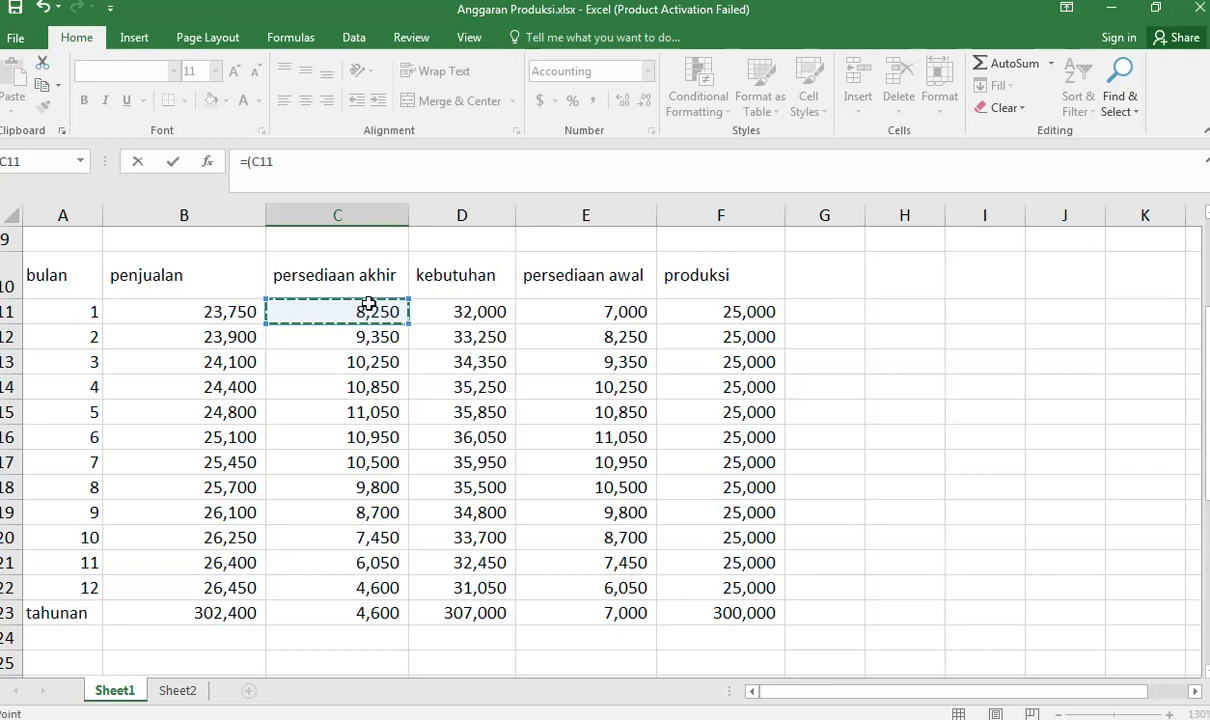
key(Up)
key(Up)
key(Up)
key(Up)
key(Up)
key(Up)
key(Up)
key(Up)
key(Up)
key(Up)
key(Down)
key(Down)
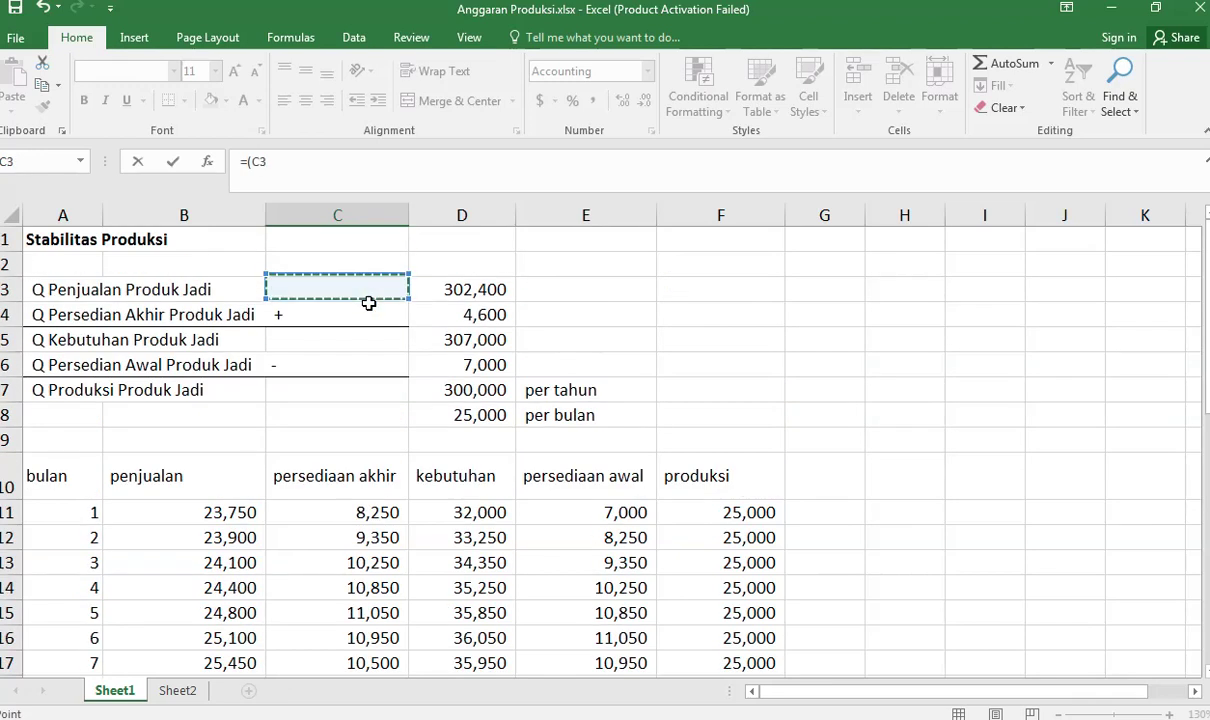
key(Down)
key(Down)
key(Right)
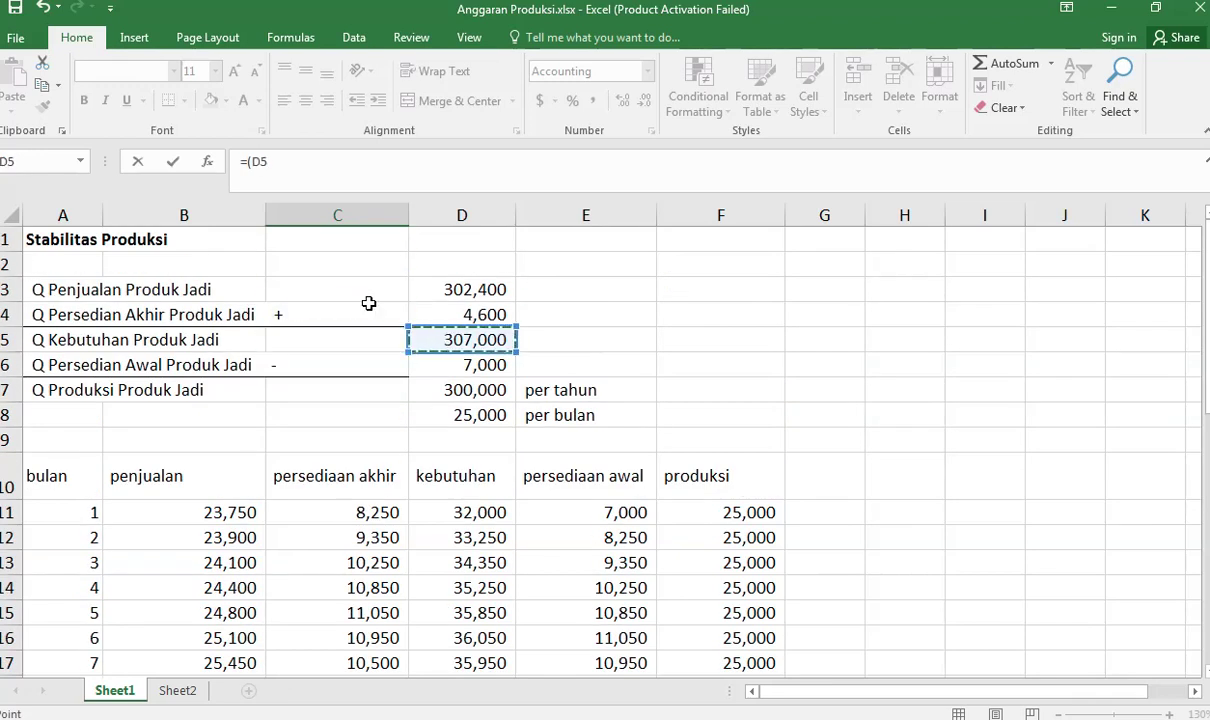
key(Down)
key(Up)
key(Up)
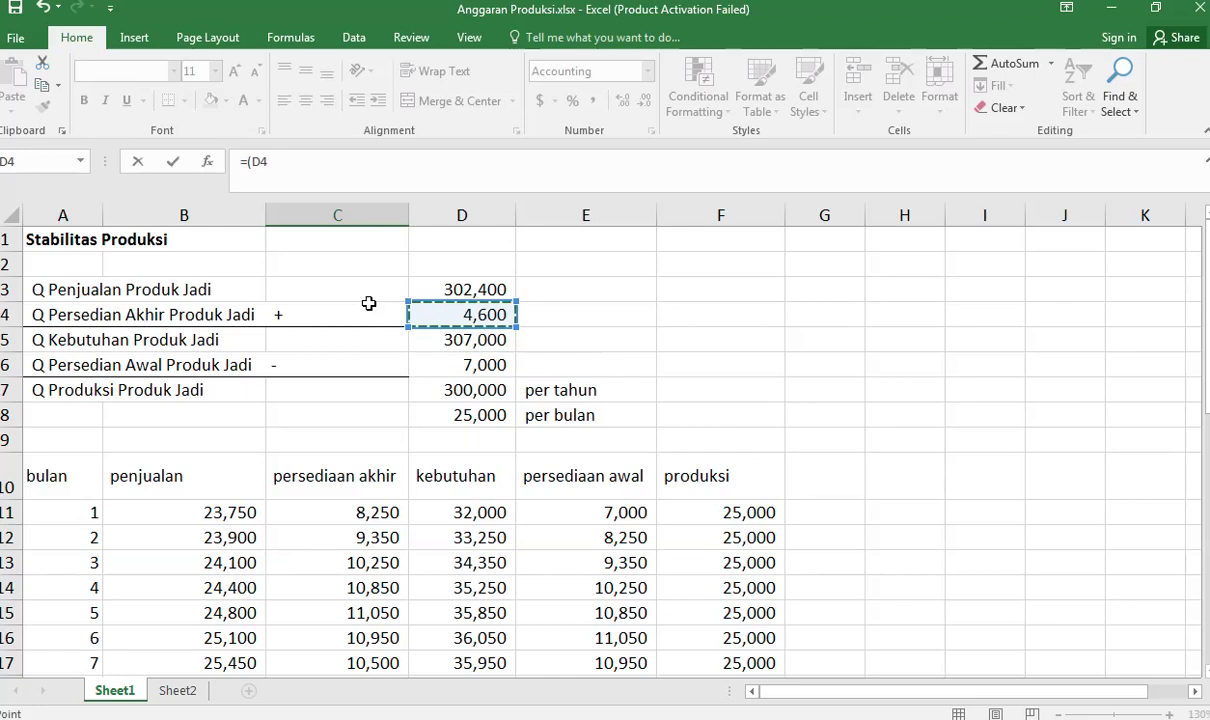
text(-)
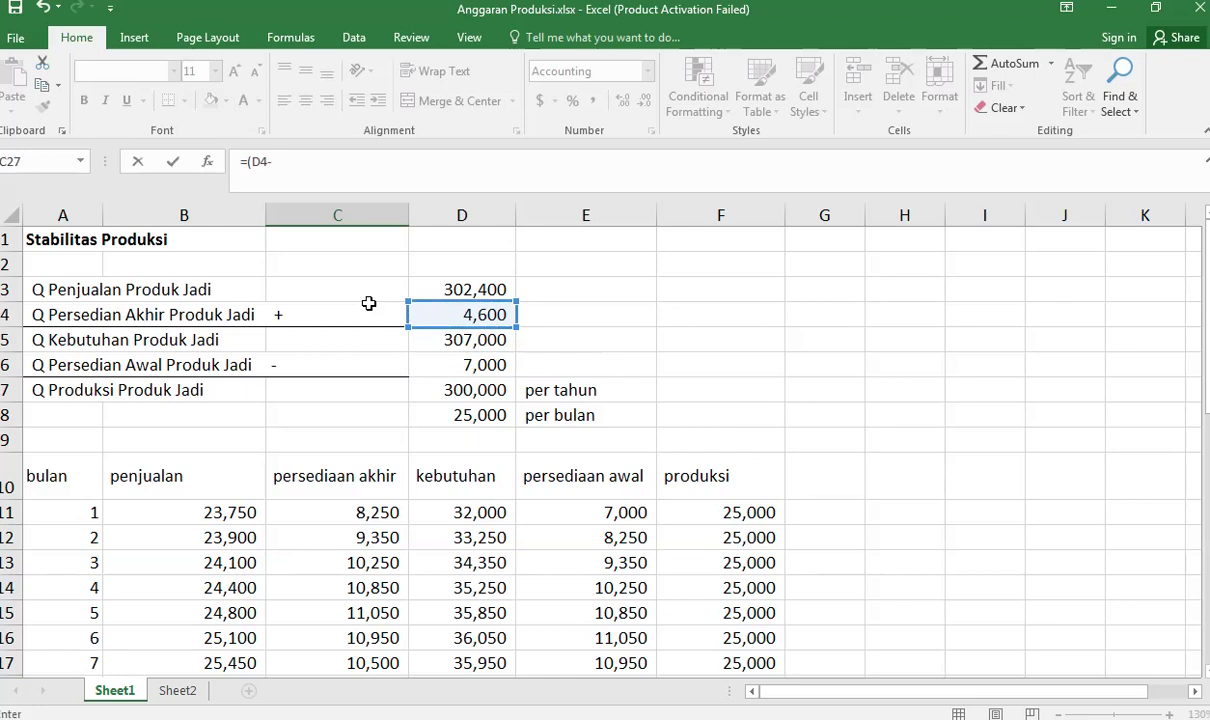
click(455, 365)
text()/)
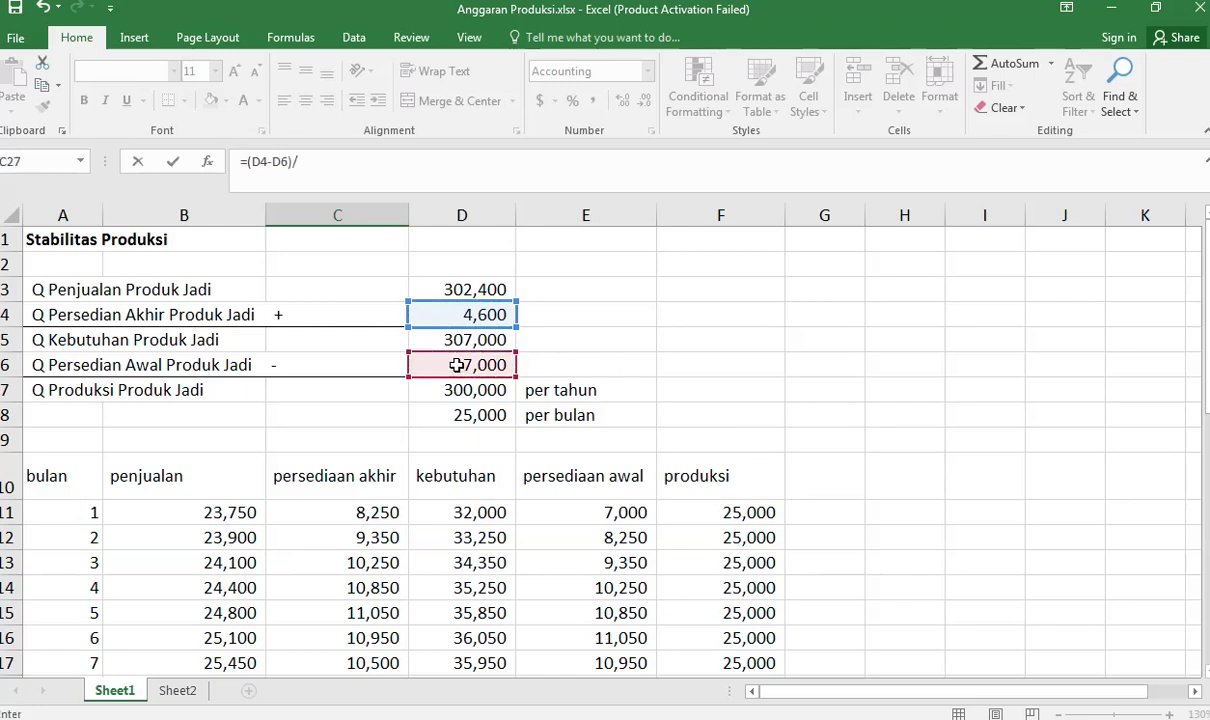
scroll(432, 397, down, 8)
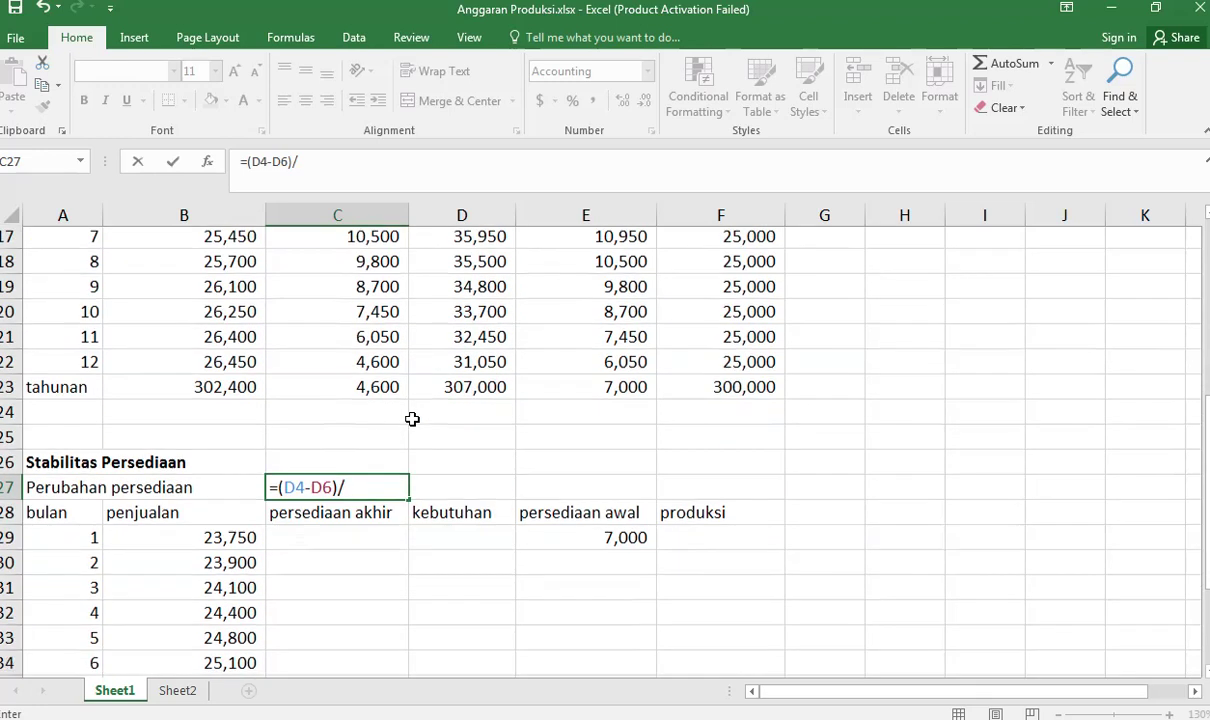
click(76, 611)
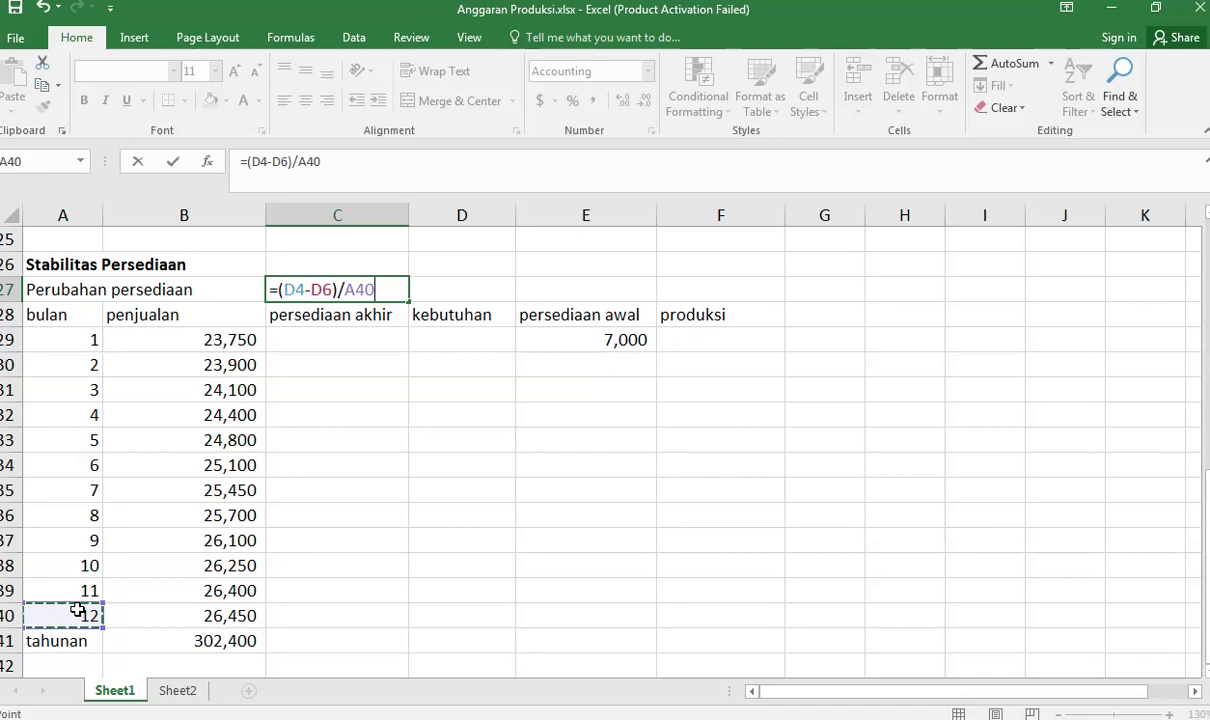
key(Return)
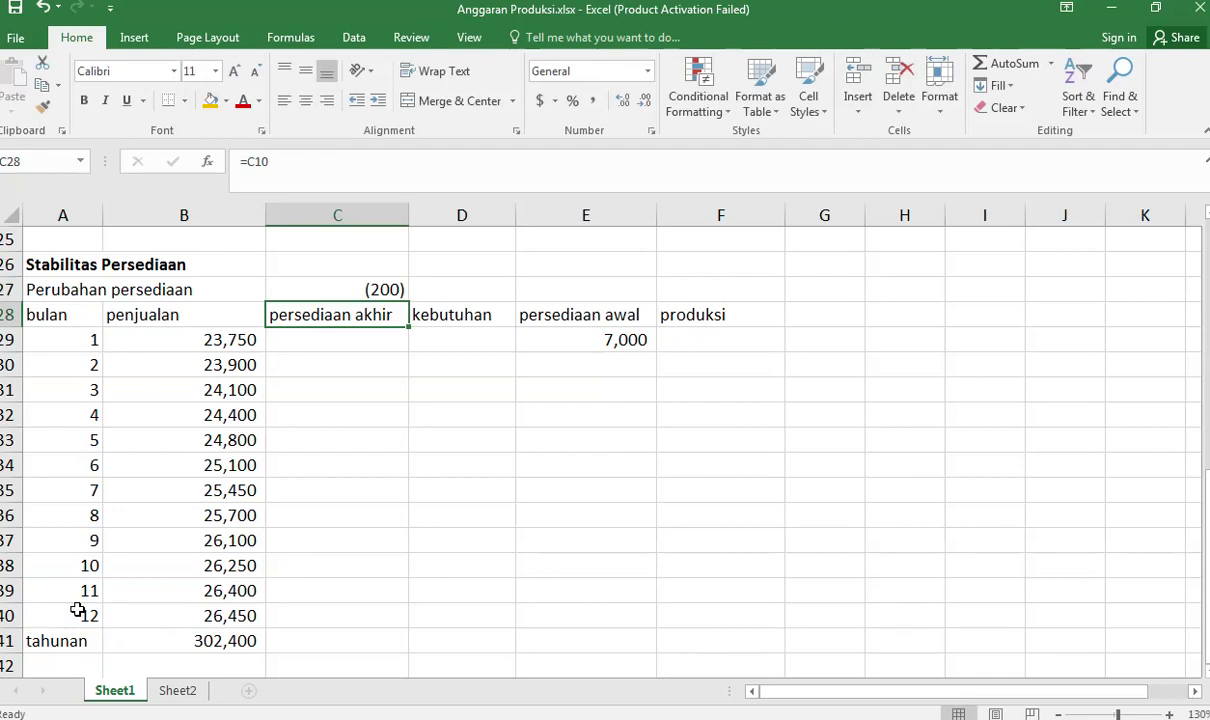
Step: Calculate the first month's "persediaan akhir" in C29 by adding the inventory change to the opening inventory, with =E29+C27
click(372, 341)
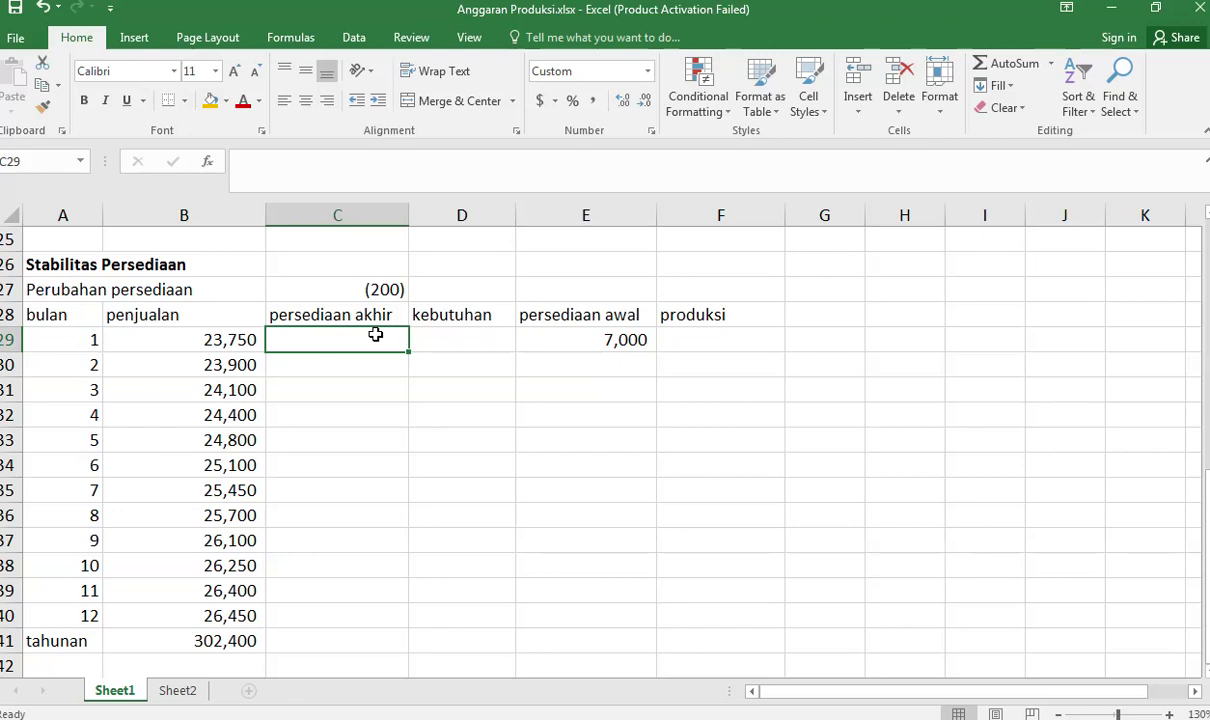
text(=)
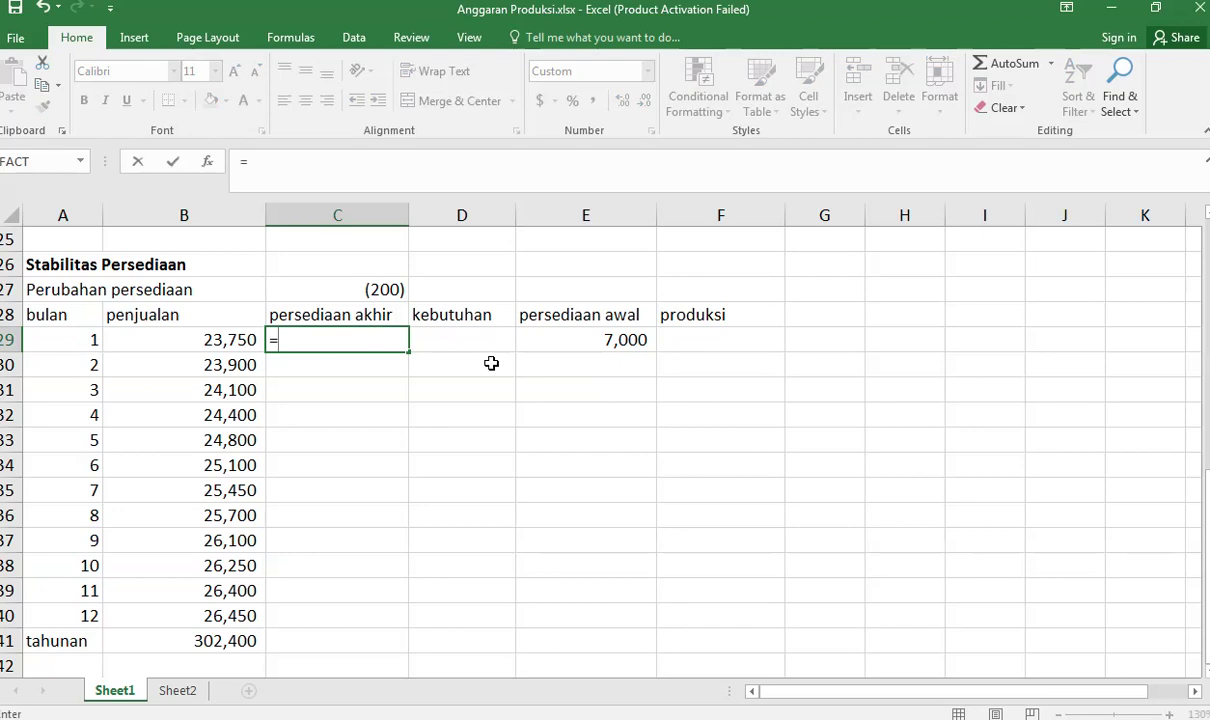
click(621, 340)
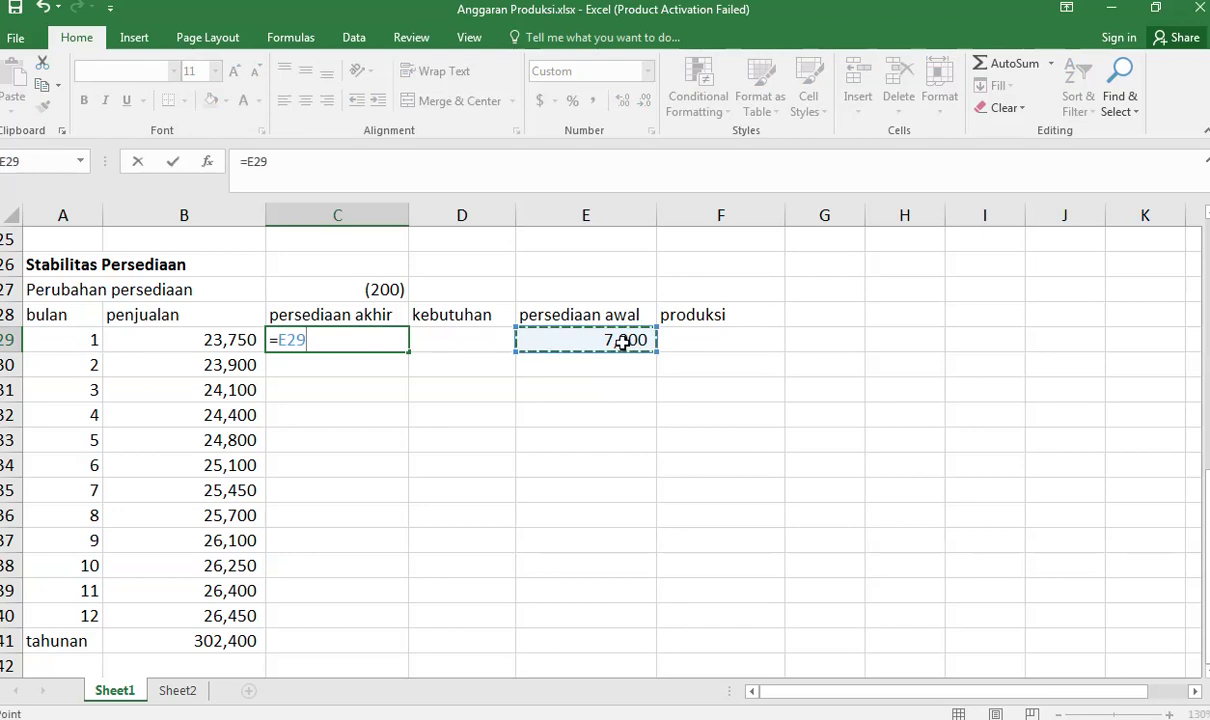
text(+)
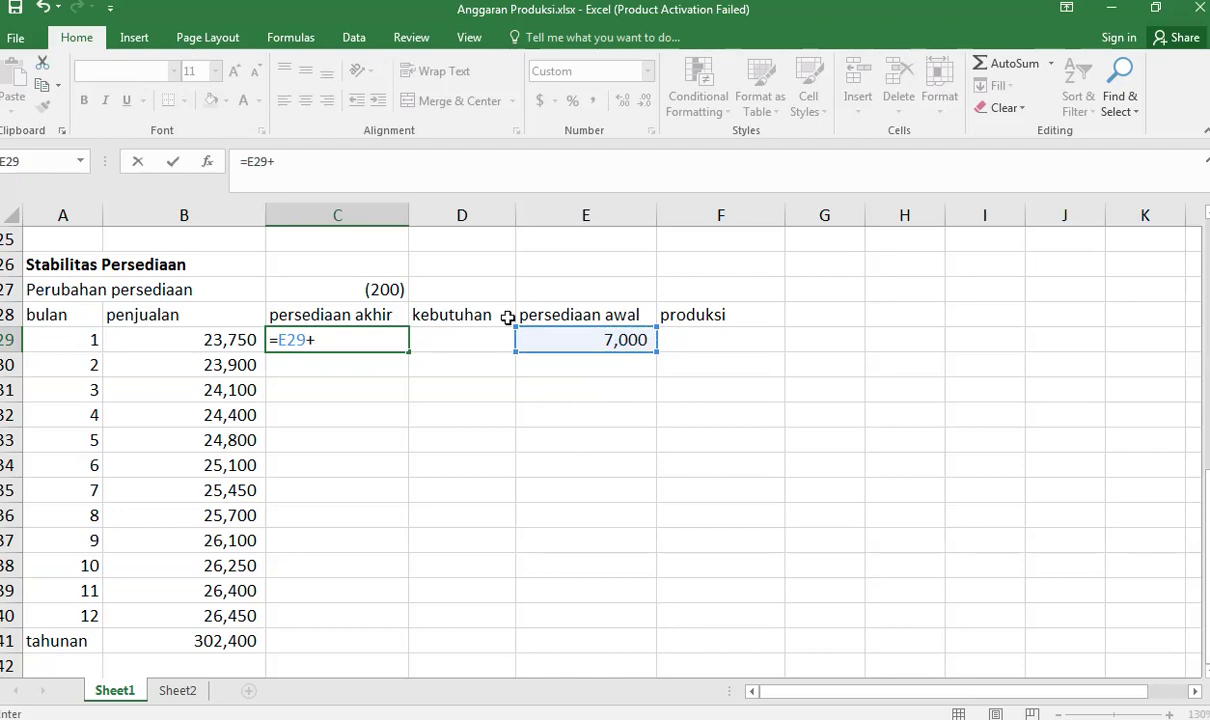
click(398, 289)
key(Return)
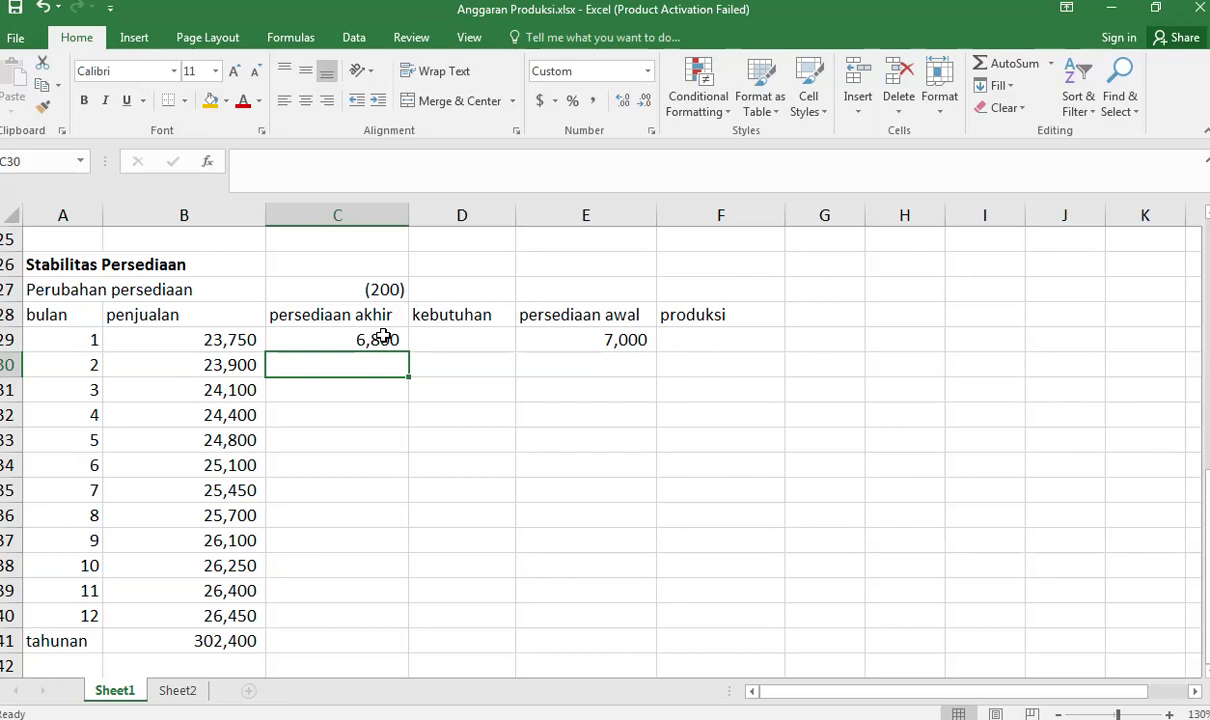
Step: Calculate the first month's "kebutuhan" in D29 as sales plus closing inventory, with =B29+C29
click(474, 339)
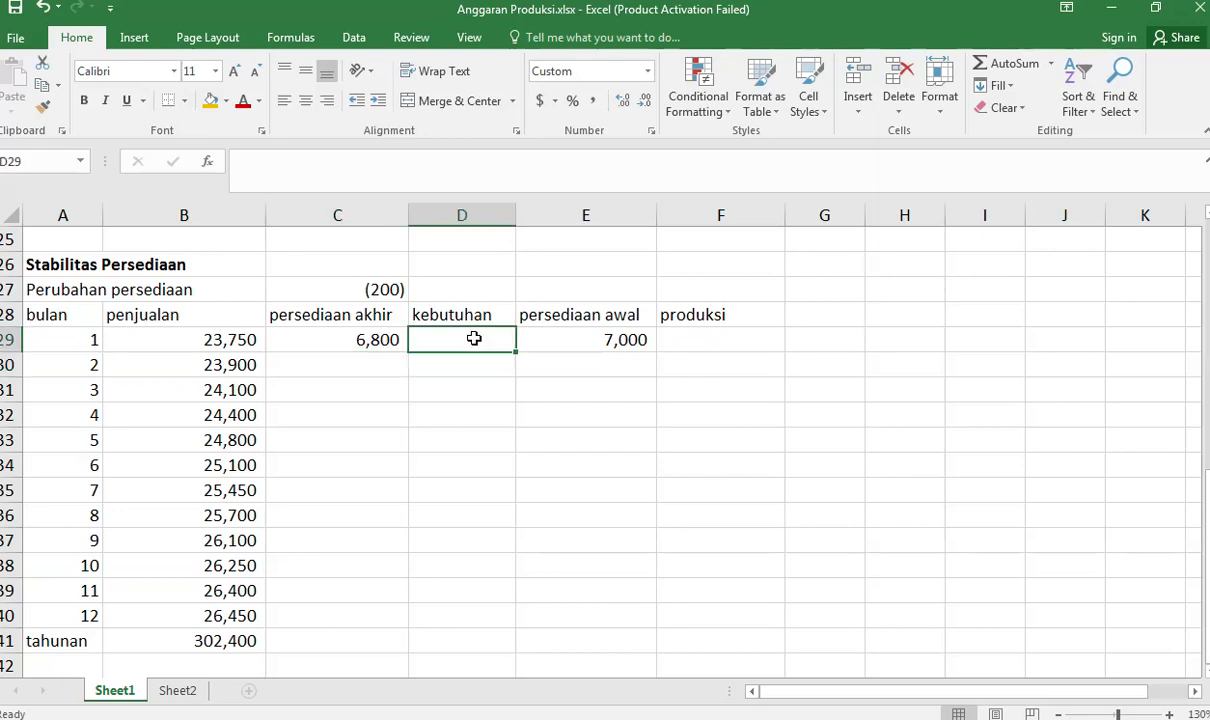
text(=)
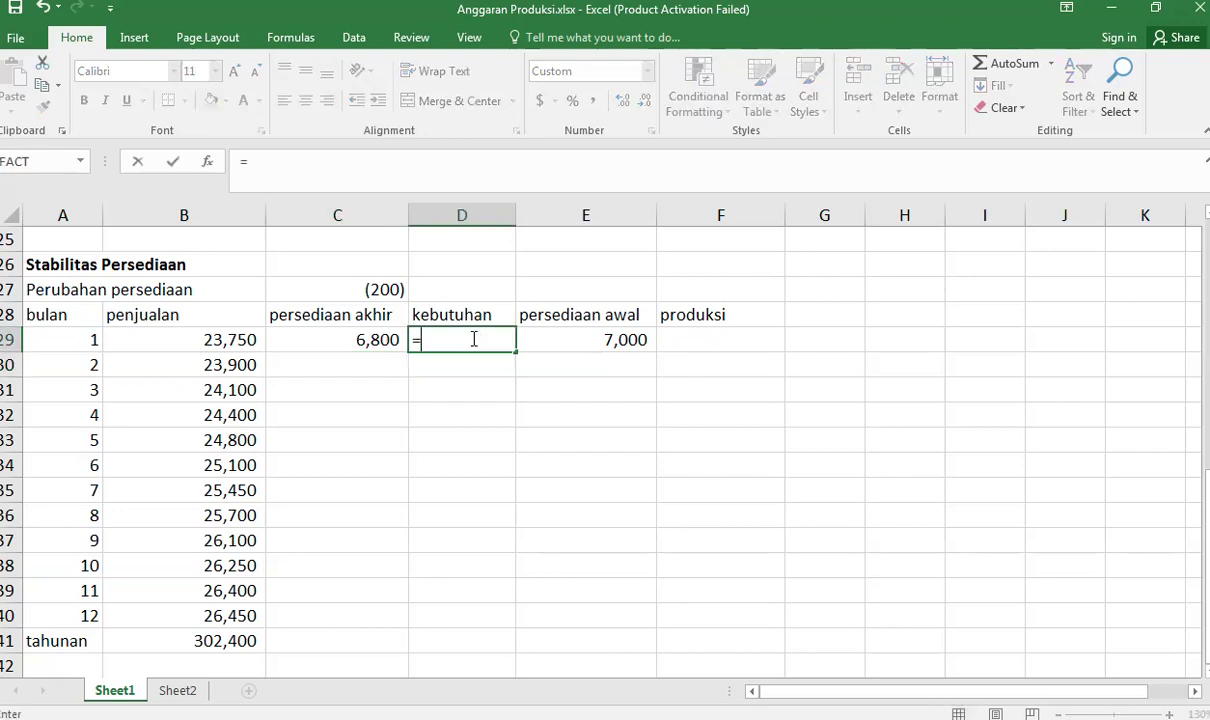
key(Left)
key(Left)
text(+)
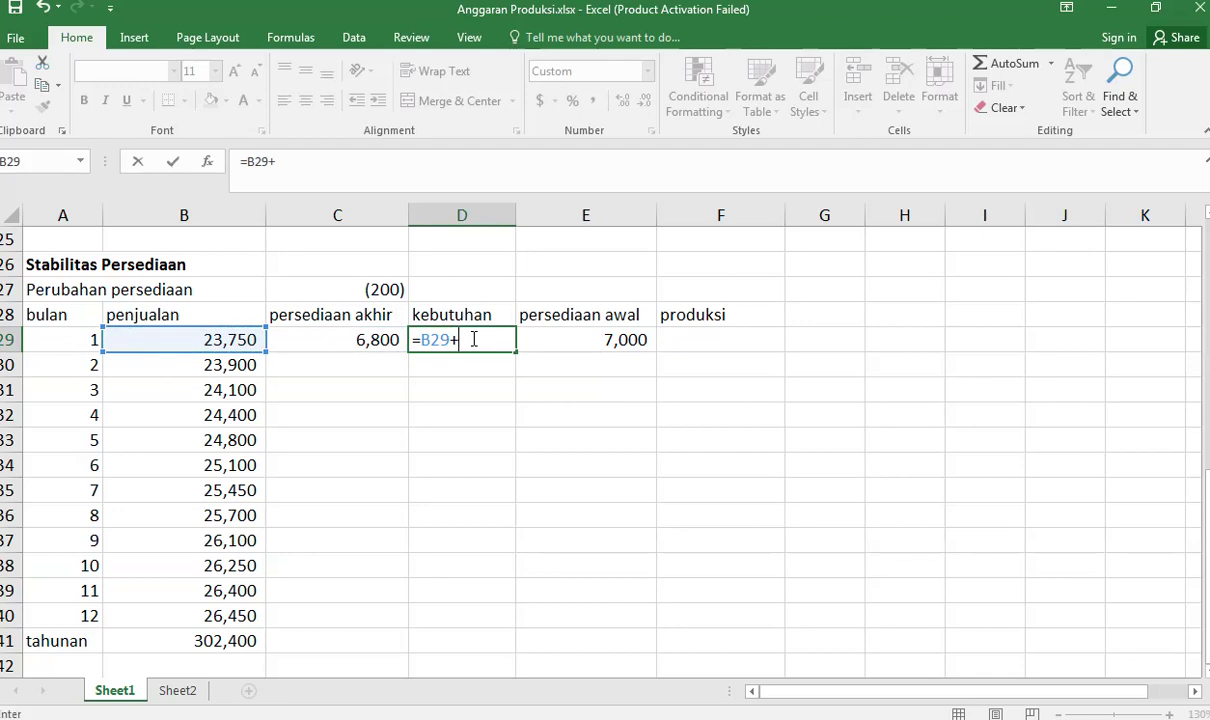
key(Left)
key(Return)
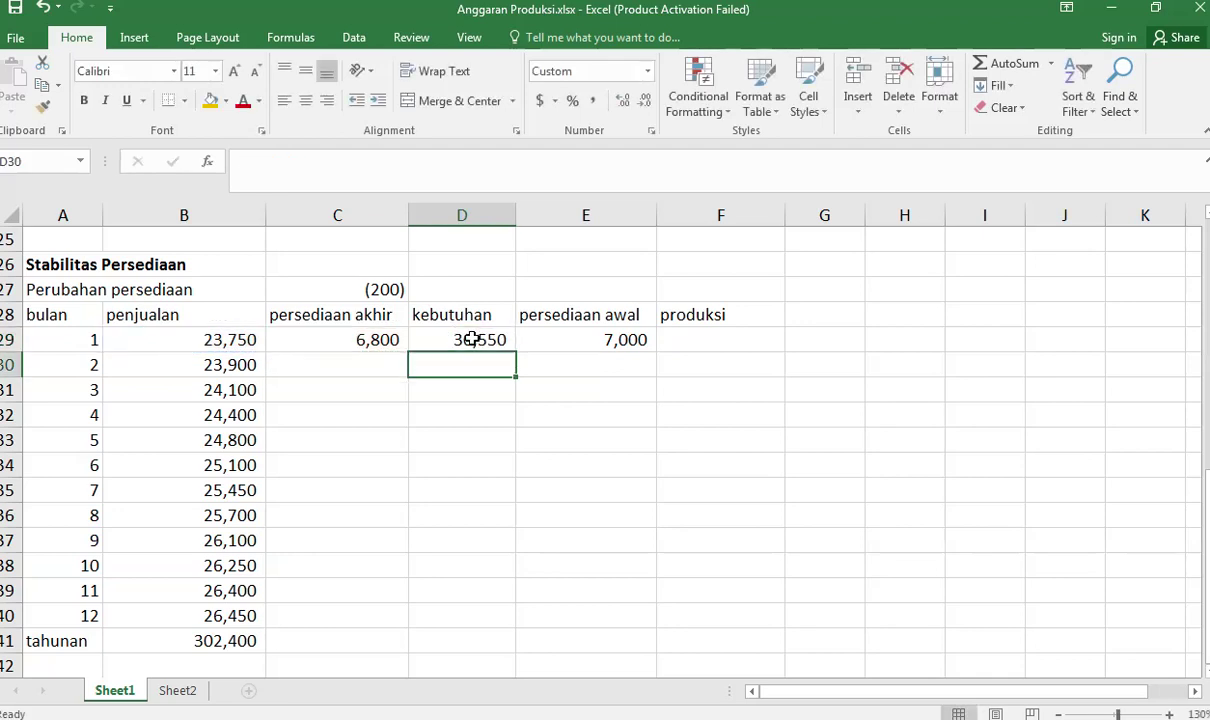
Step: Calculate the first month's "produksi" in F29 as kebutuhan minus opening inventory, with =D29-E29
key(Up)
key(Right)
key(Right)
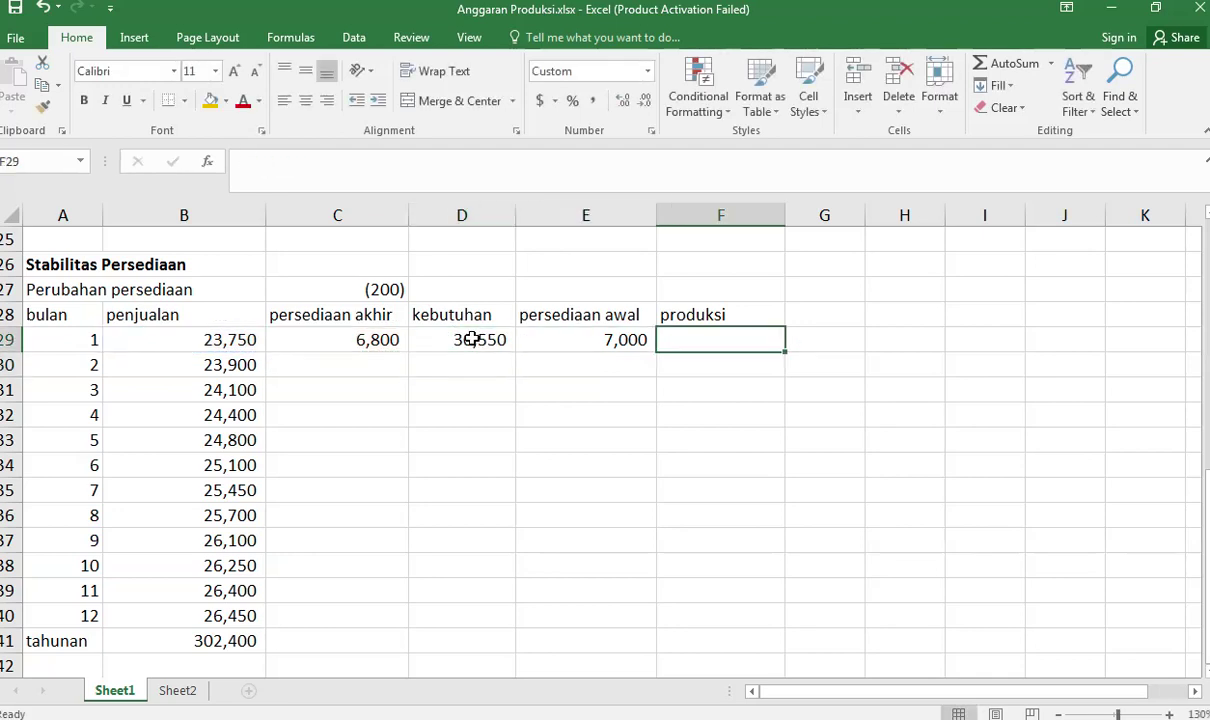
text(=)
click(472, 339)
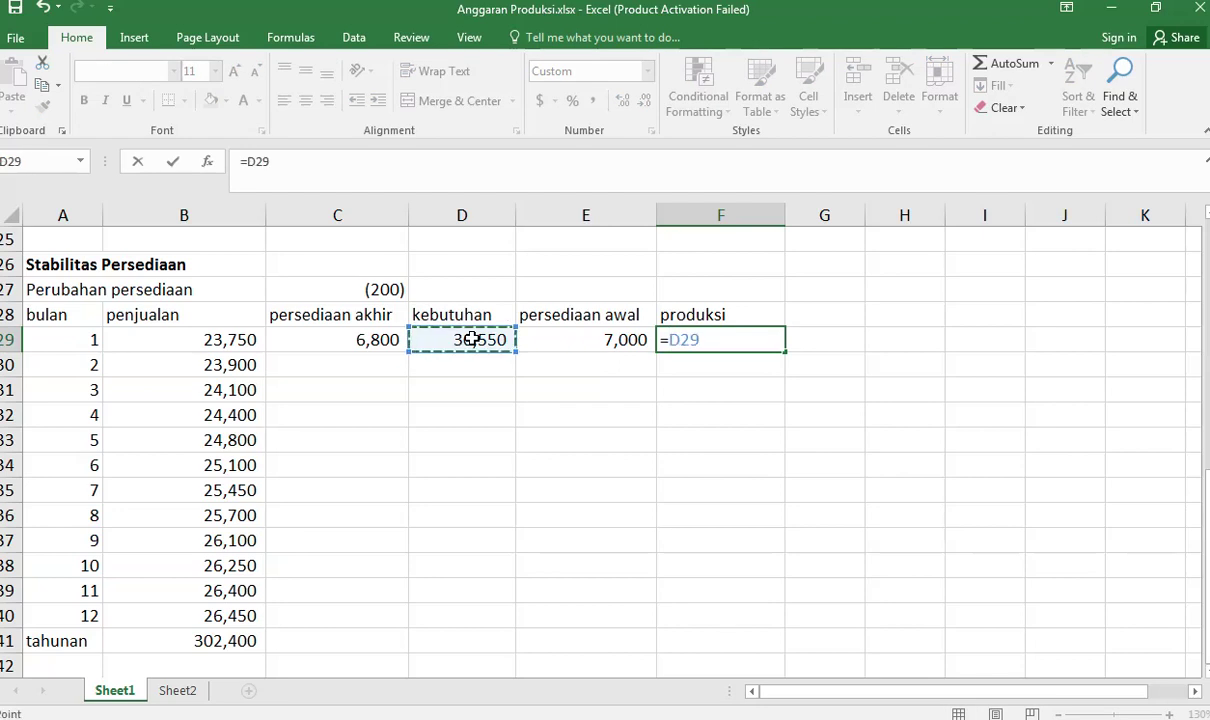
text(_)
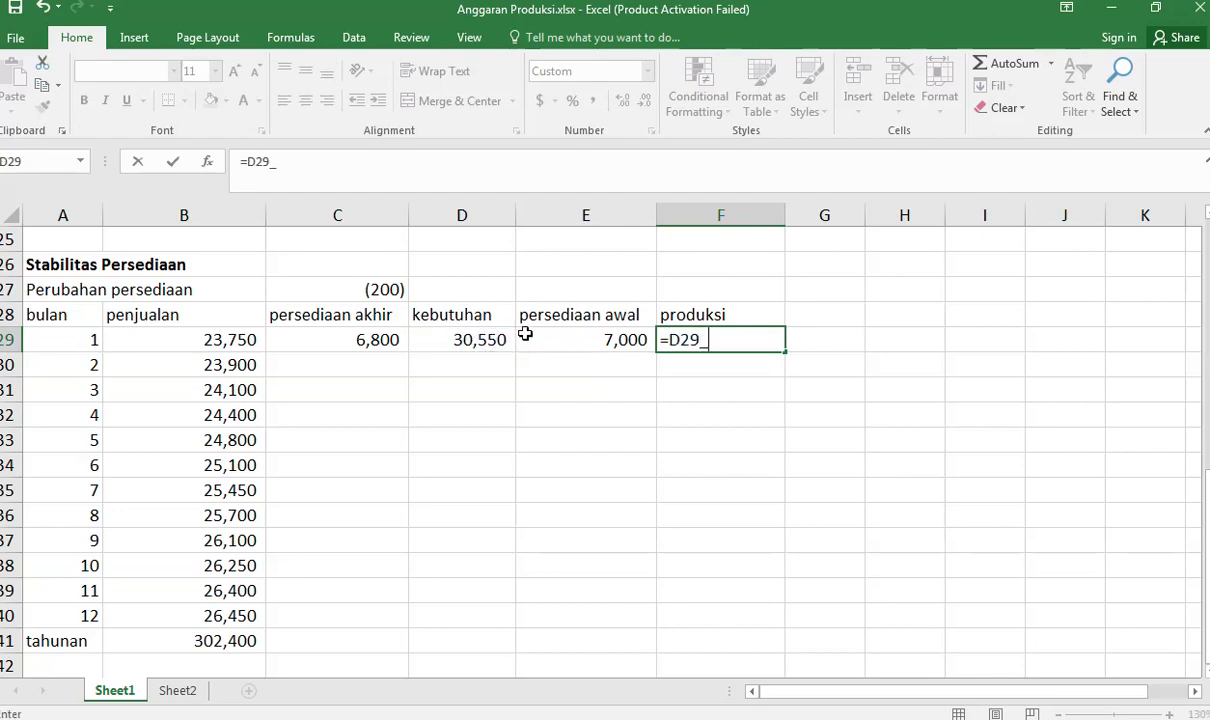
key(BackSpace)
text(-)
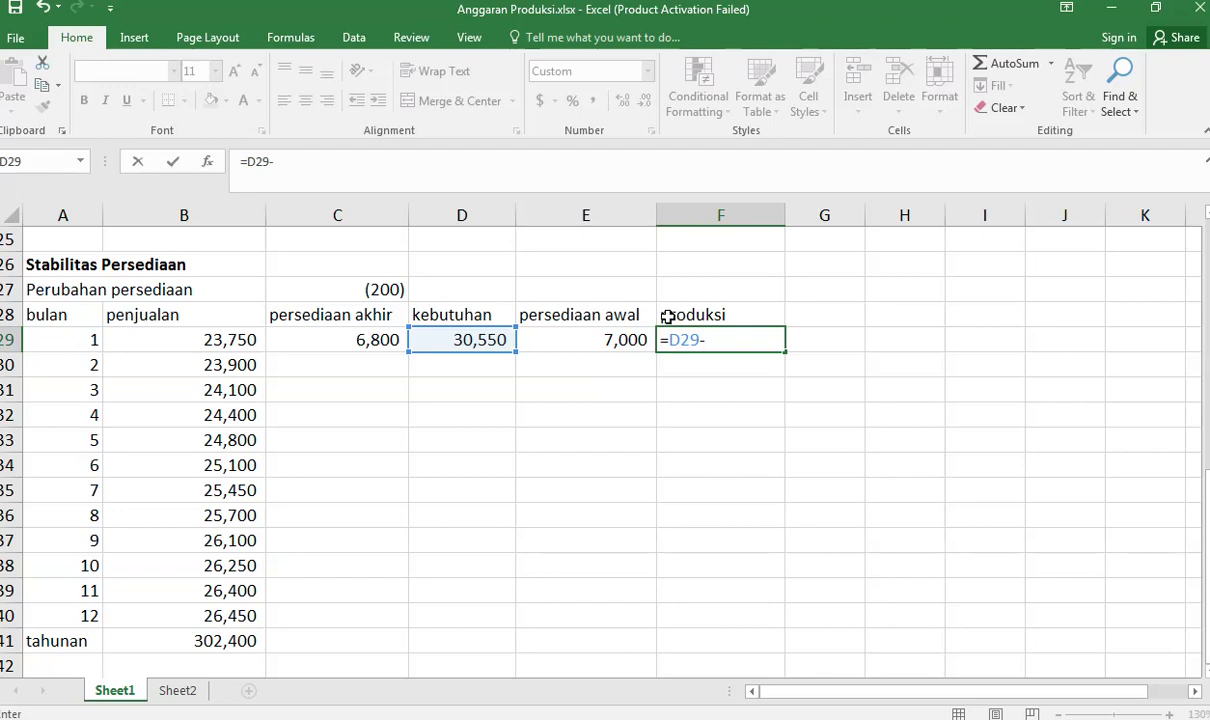
click(626, 339)
key(Return)
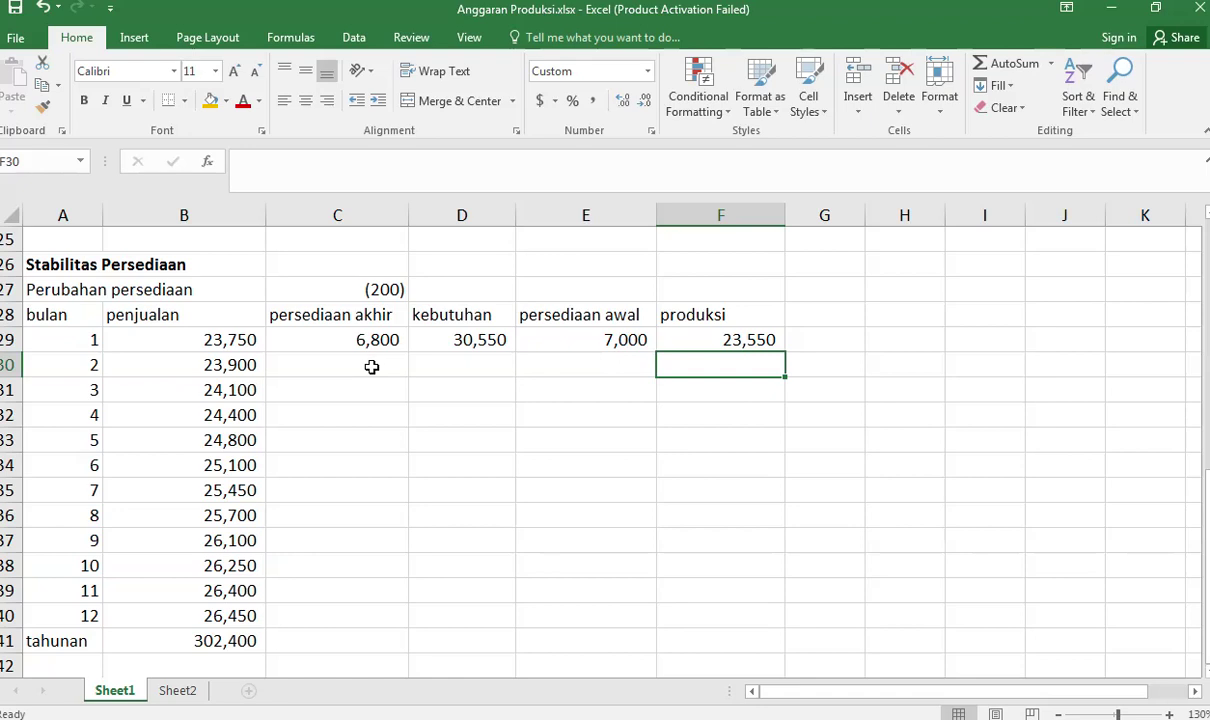
Step: Set the second month's "persediaan awal" in E30 to the first month's closing inventory, with =C29
click(613, 361)
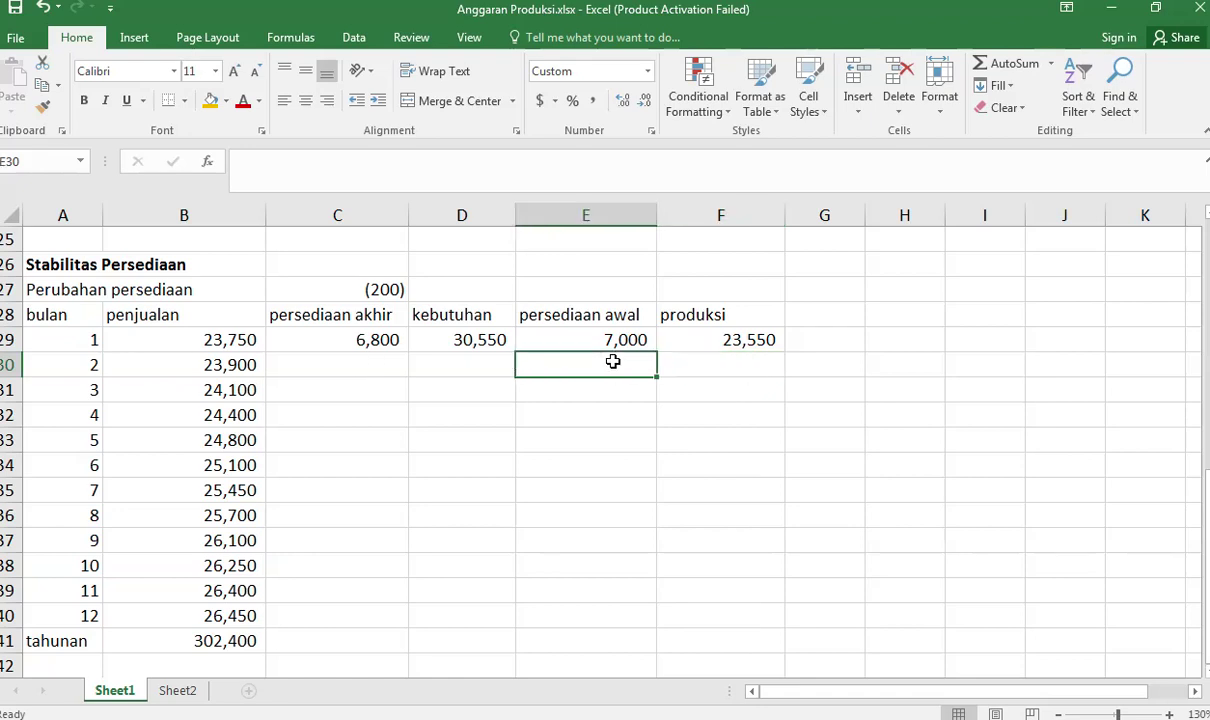
text(=)
click(372, 340)
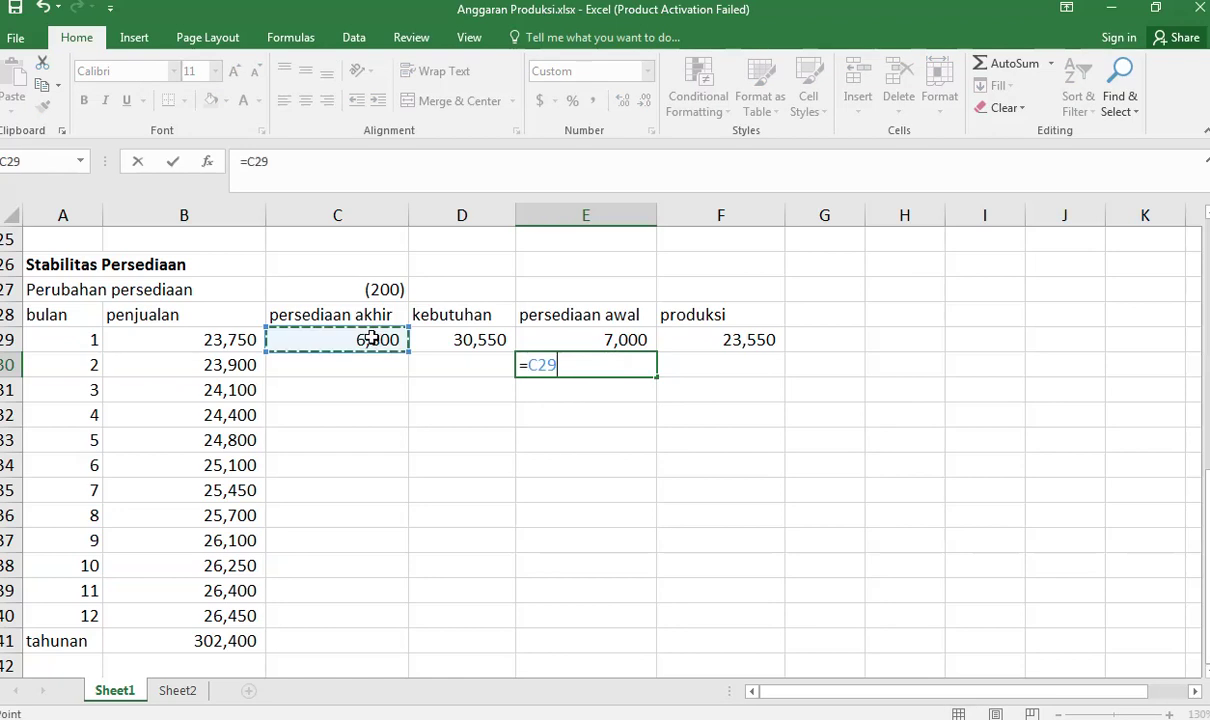
key(Return)
Step: Make the inventory change reference absolute in the first month's "persediaan akhir" formula in C29, giving =E29+$C$27
click(352, 333)
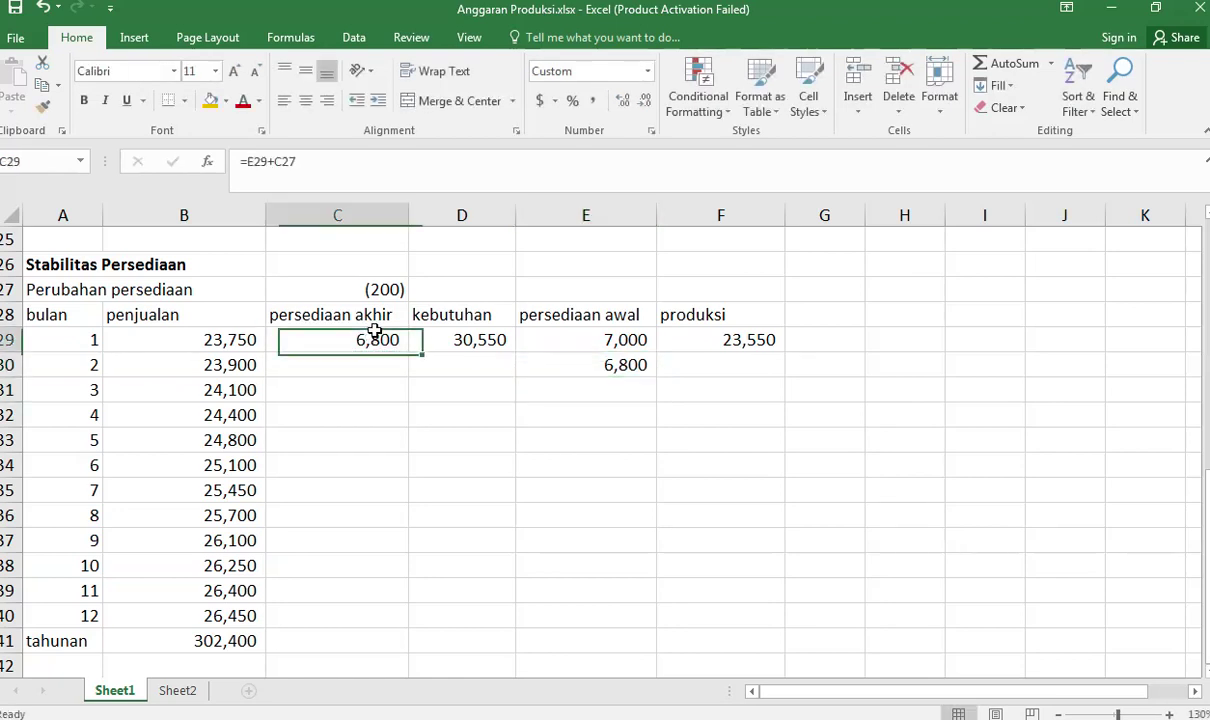
click(282, 160)
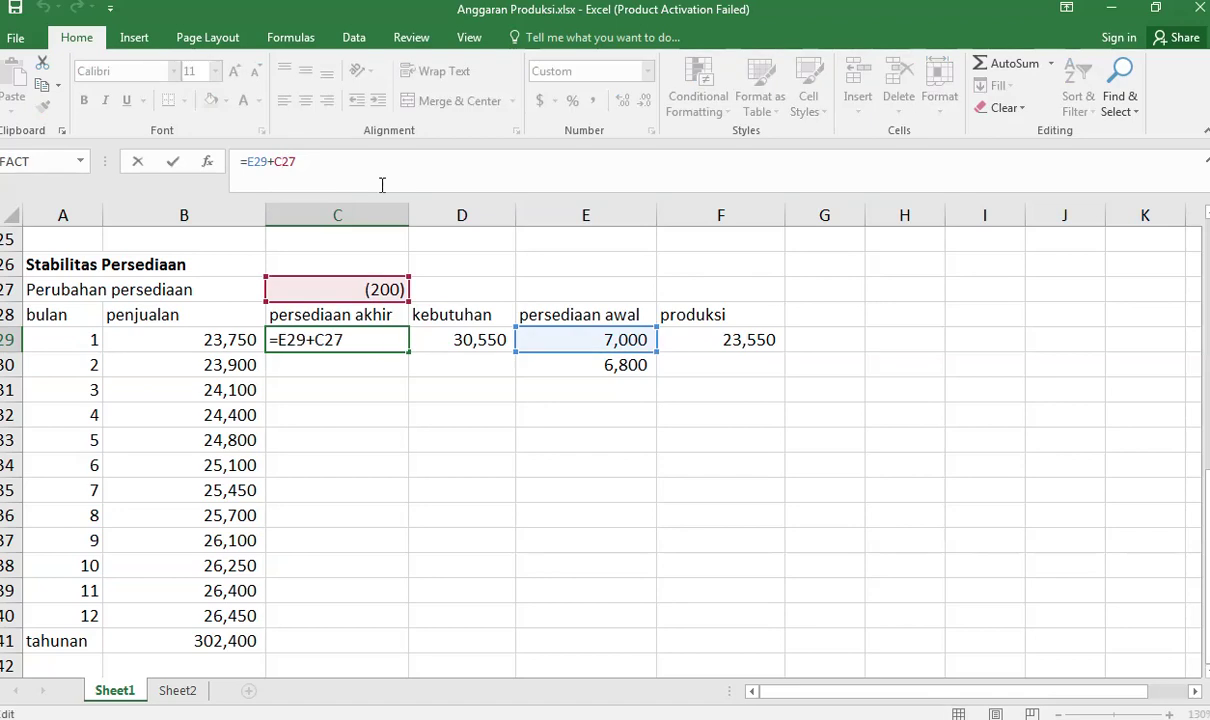
key(F4)
key(Return)
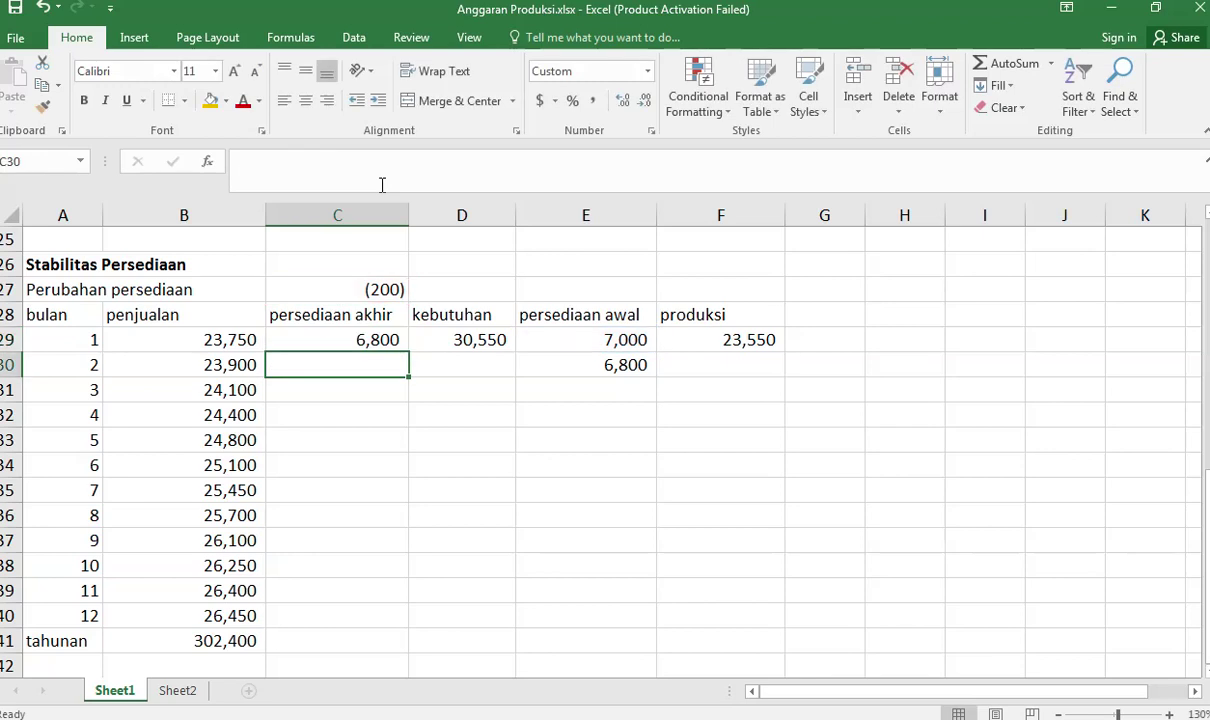
Step: Fill the "persediaan akhir" formula from C29 down through month 12, leaving the "tahunan" cell C41 empty
click(385, 340)
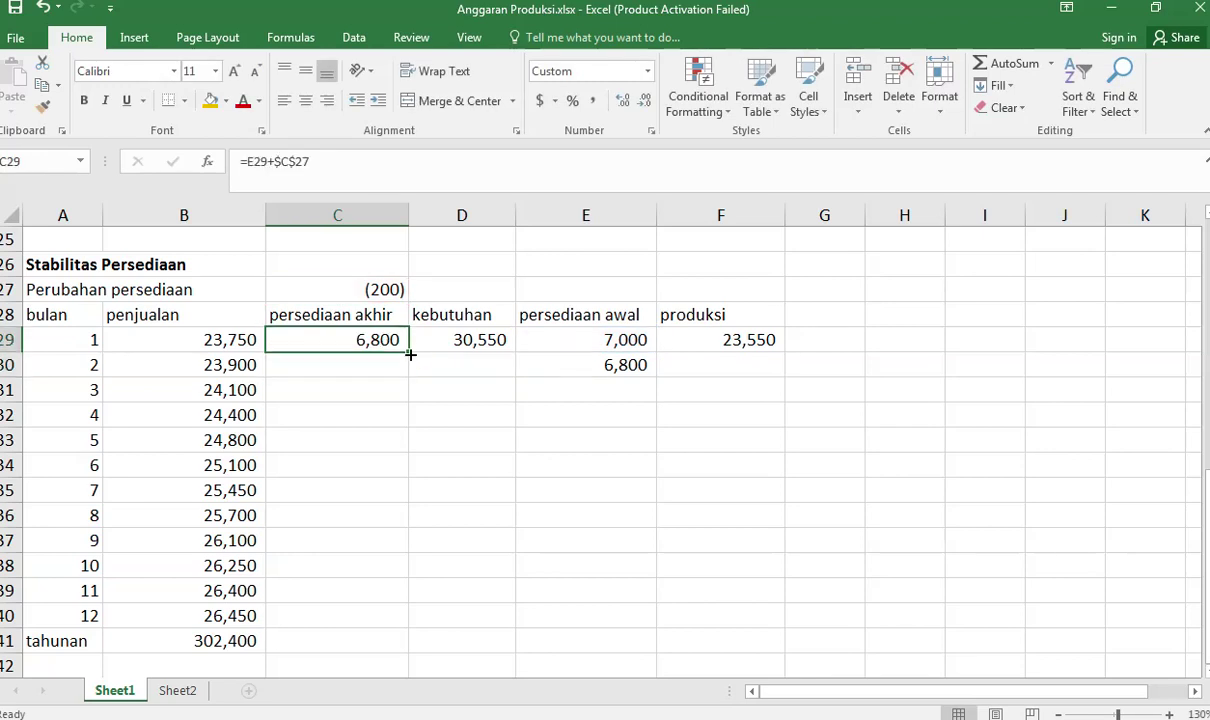
double_click(410, 354)
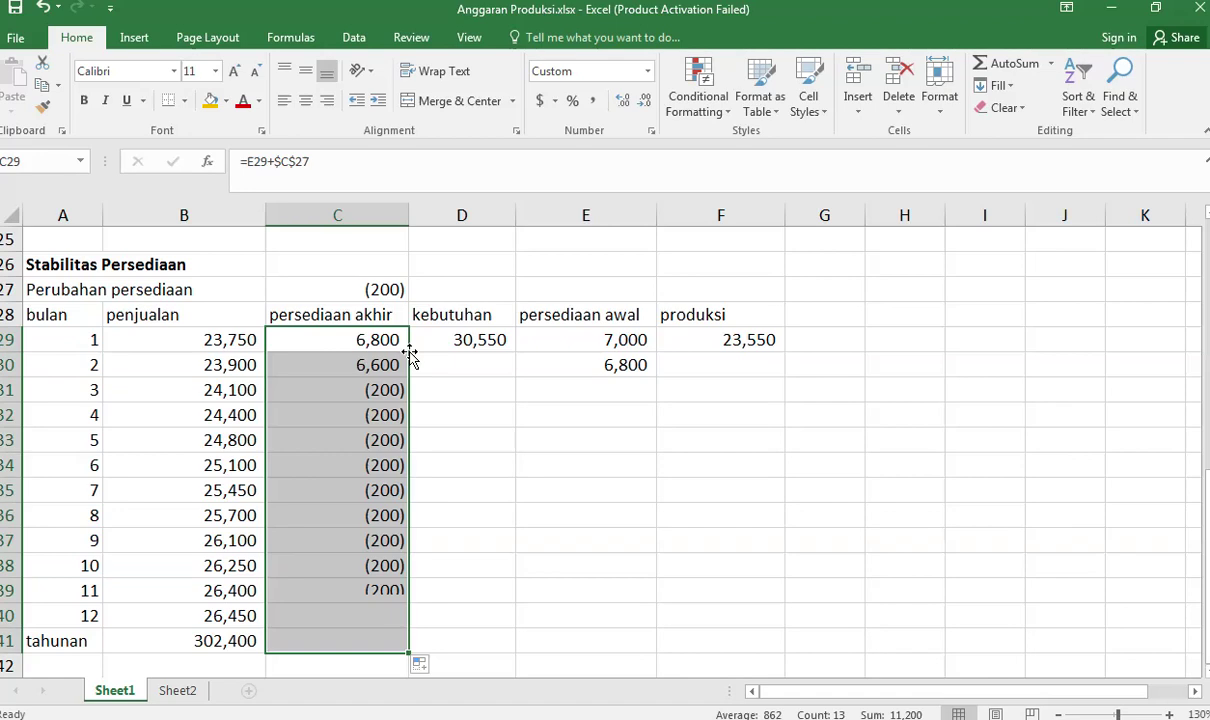
double_click(390, 641)
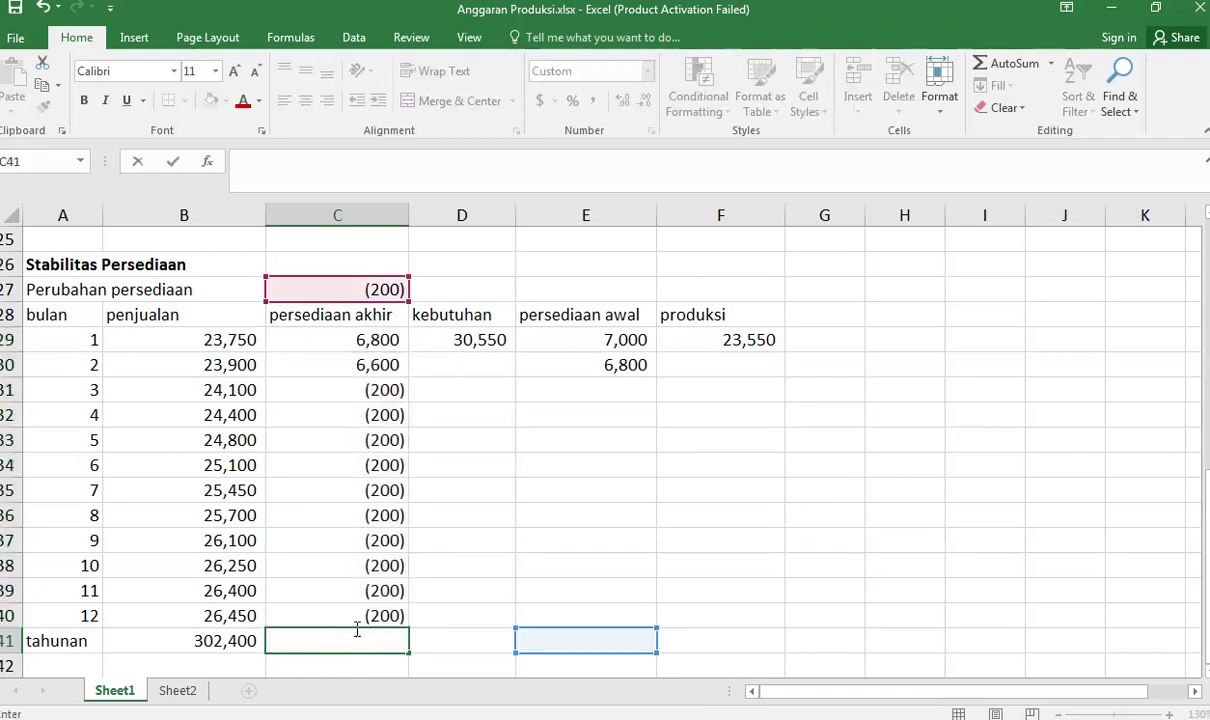
click(448, 437)
Step: Fill the "kebutuhan" formula from D29 down through month 12 and clear the "tahunan" cell D41
click(473, 334)
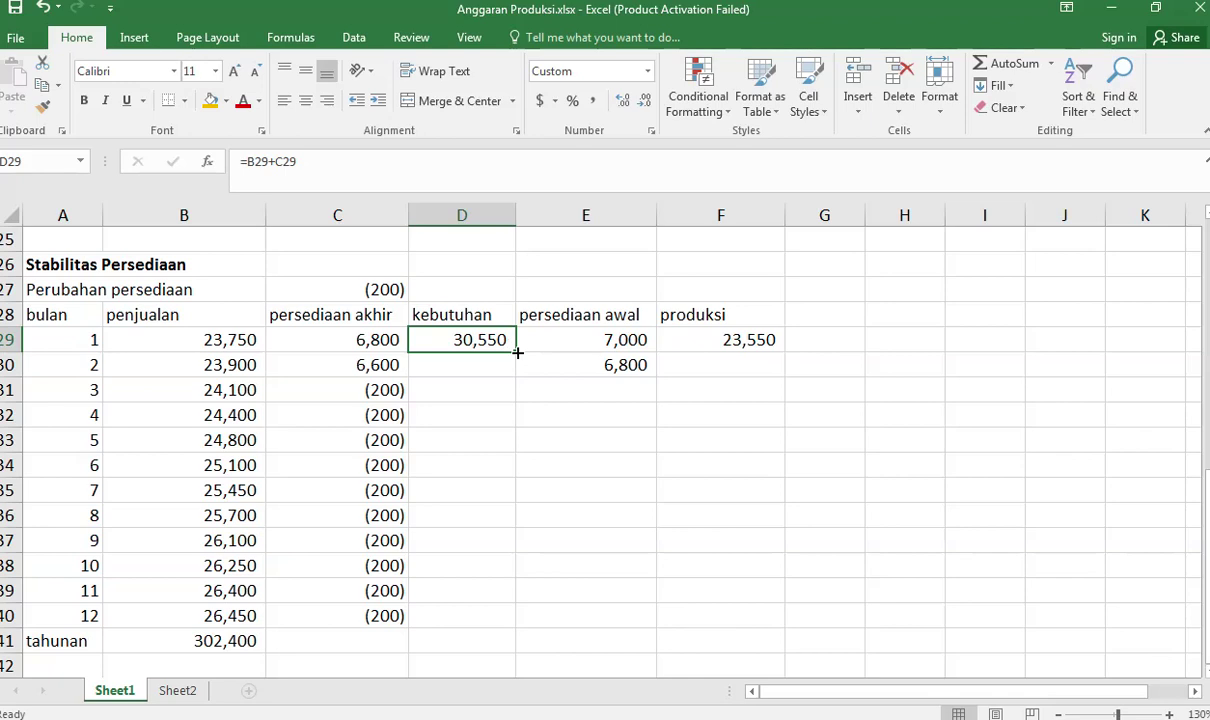
double_click(517, 352)
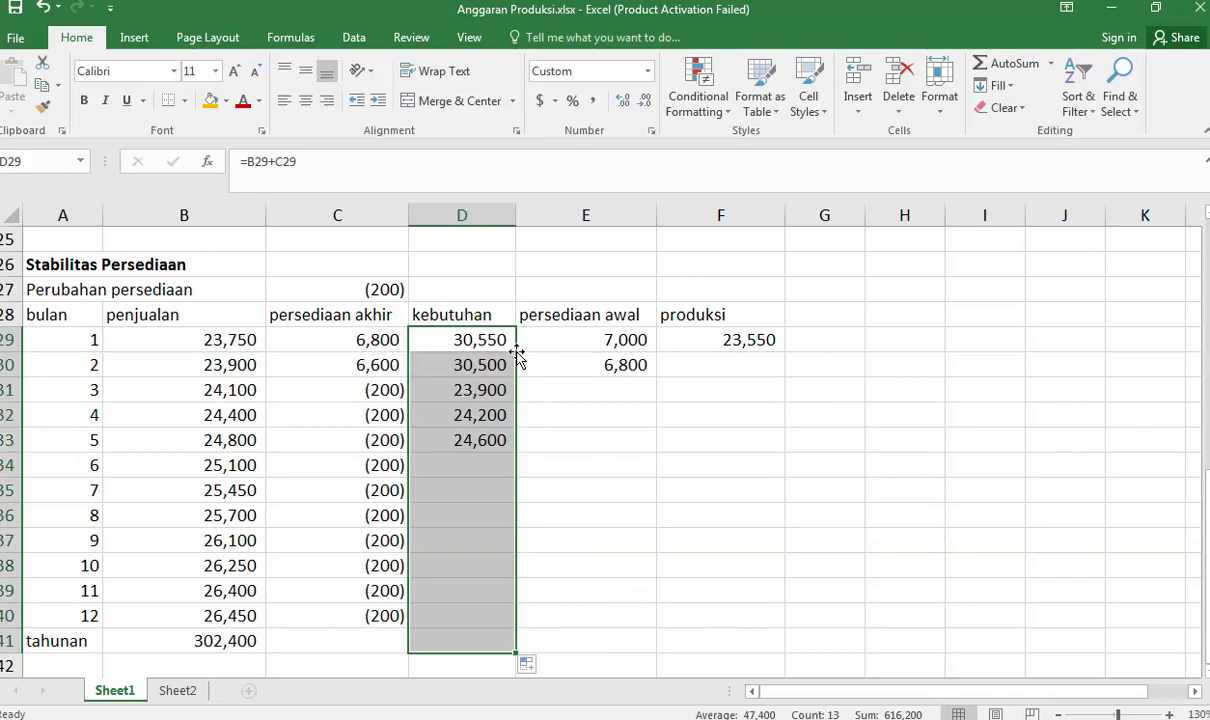
click(475, 638)
key(BackSpace)
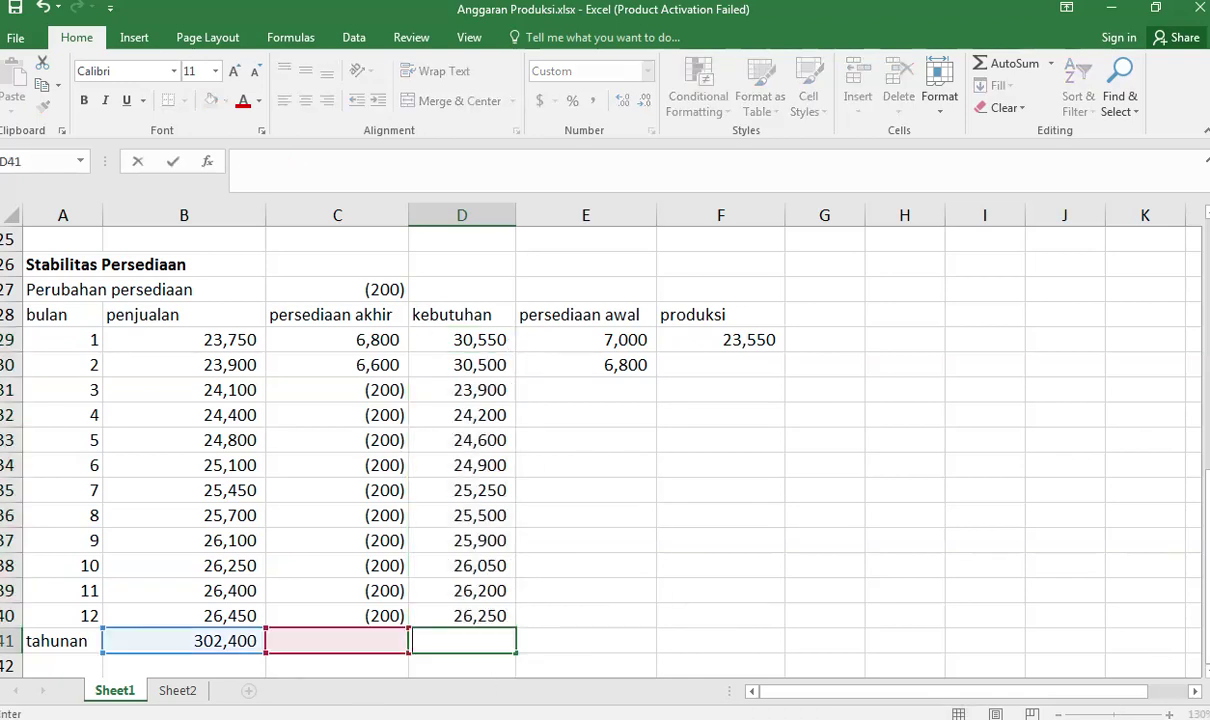
Step: Fill the "persediaan awal" formula from E30 down through month 12 and clear the "tahunan" cell E41
click(630, 360)
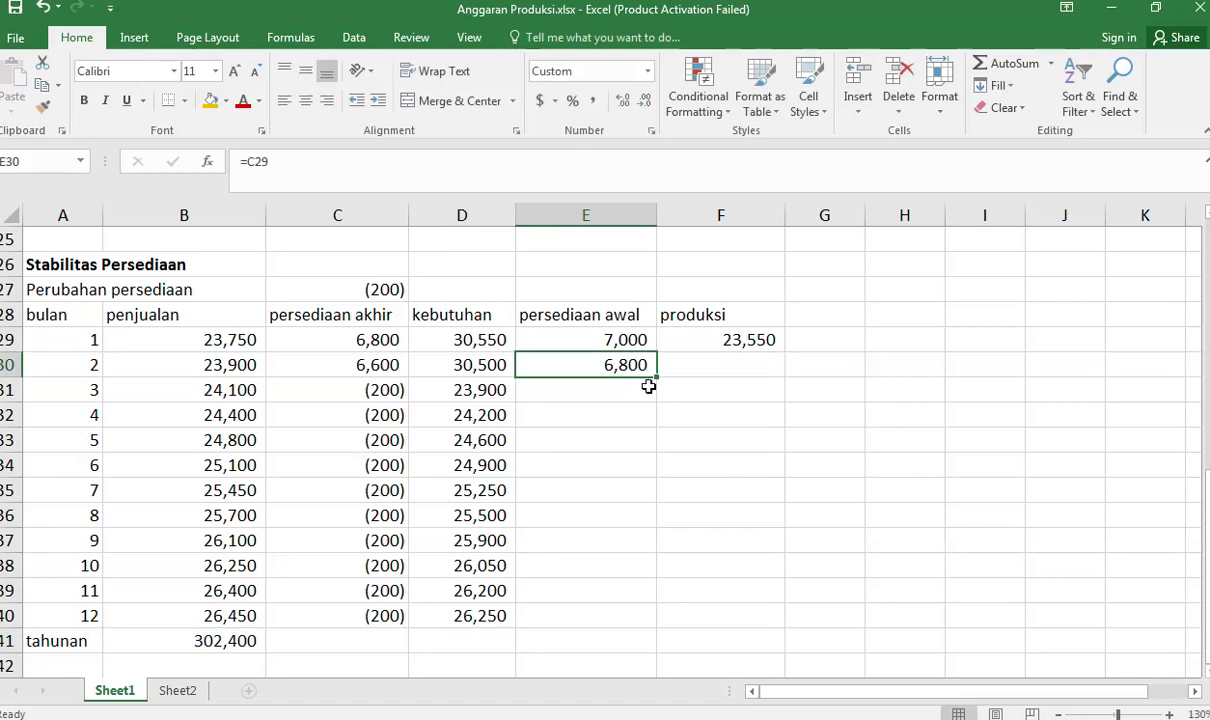
drag(659, 377, 655, 645)
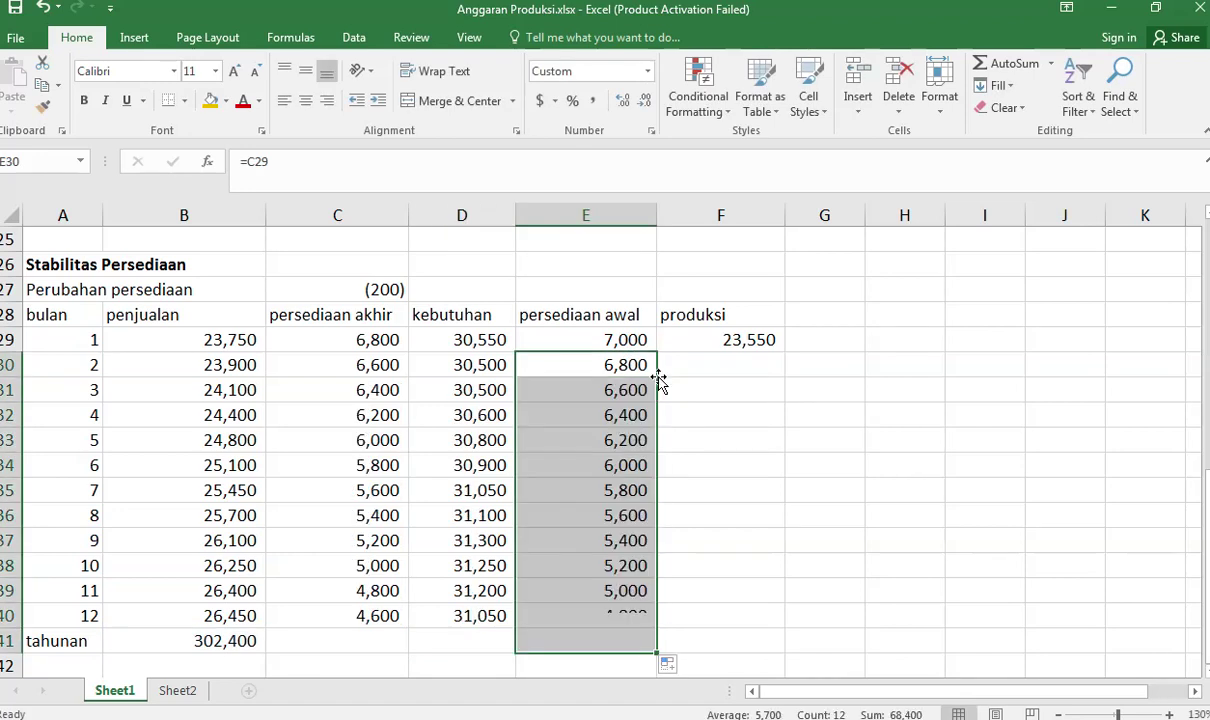
click(615, 637)
double_click(615, 637)
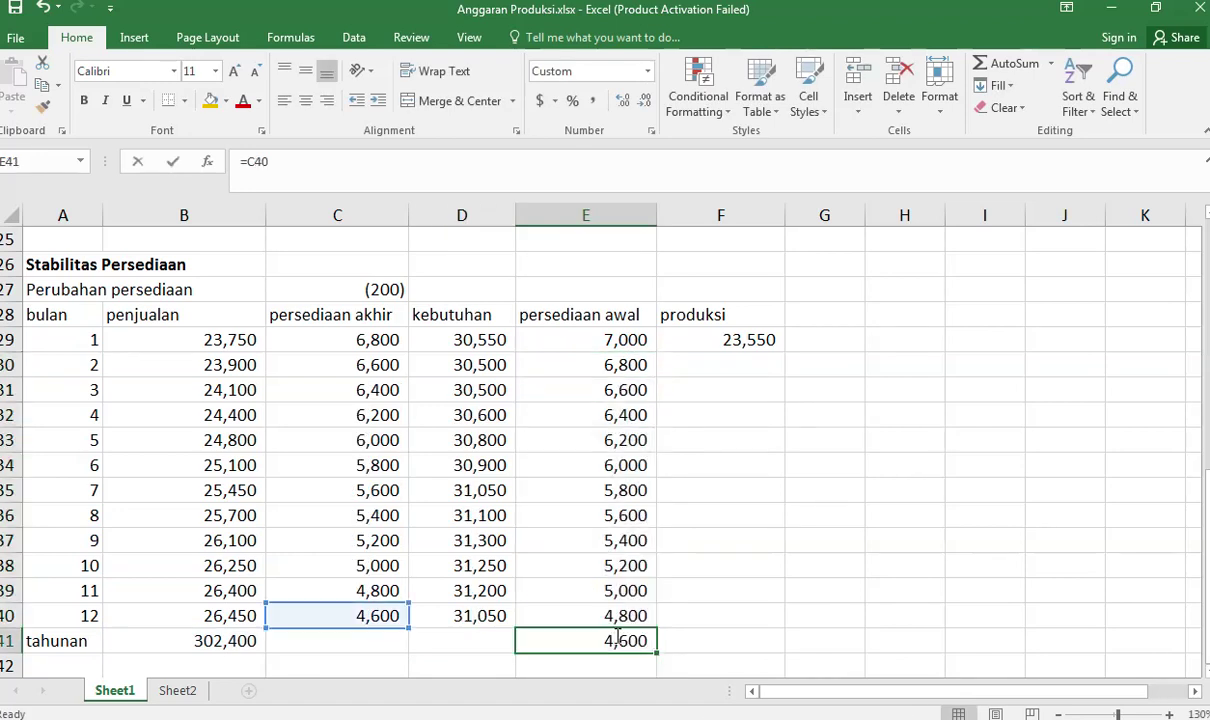
key(BackSpace)
key(BackSpace)
key(BackSpace)
key(BackSpace)
Step: Fill the "produksi" formula from F29 down through month 12 and clear the "tahunan" cell F41
click(740, 337)
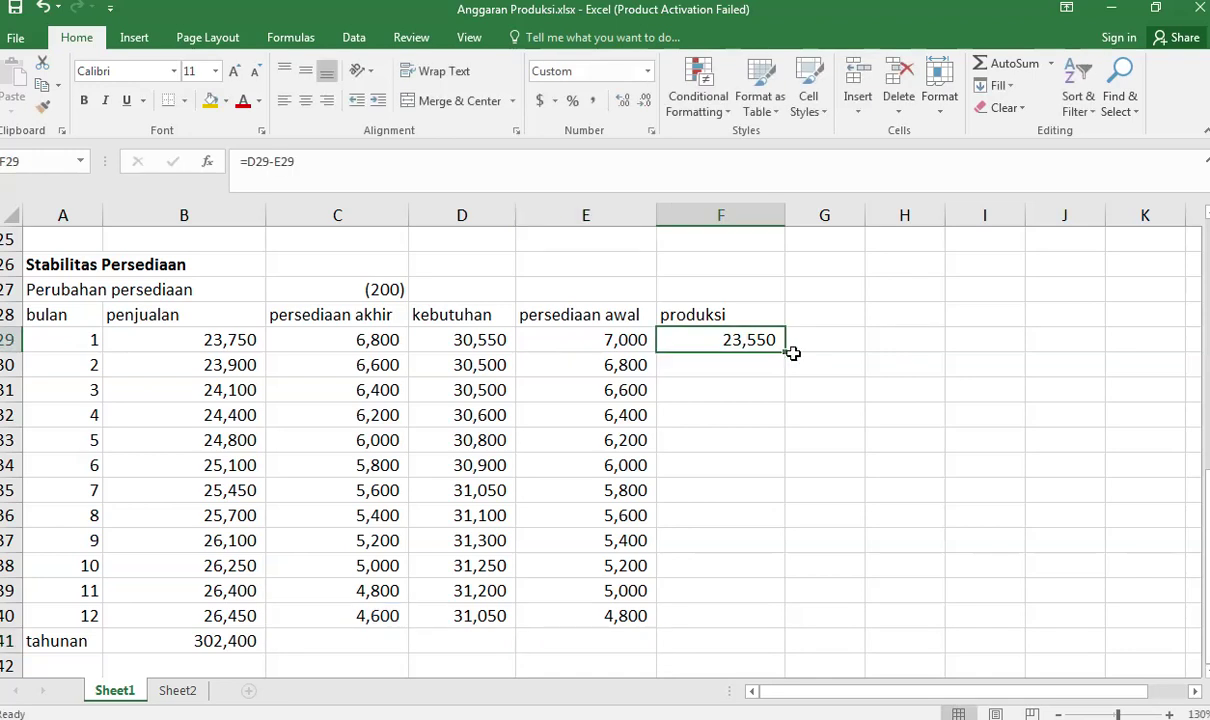
double_click(786, 352)
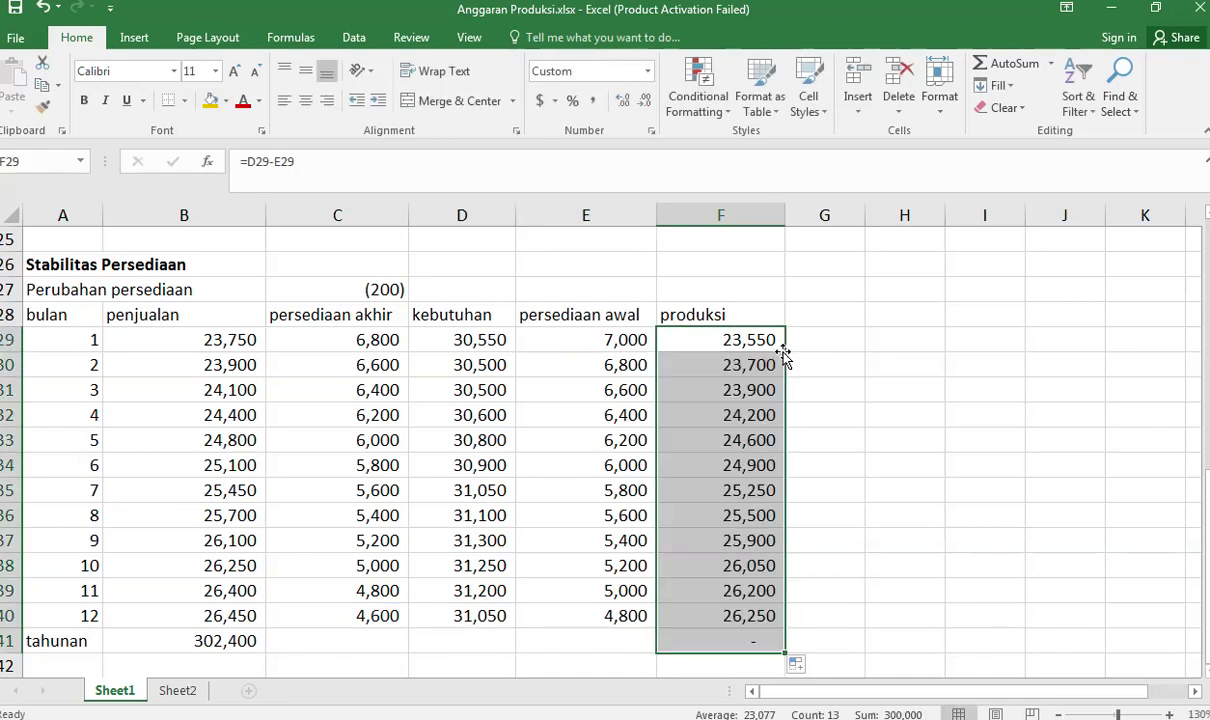
click(748, 641)
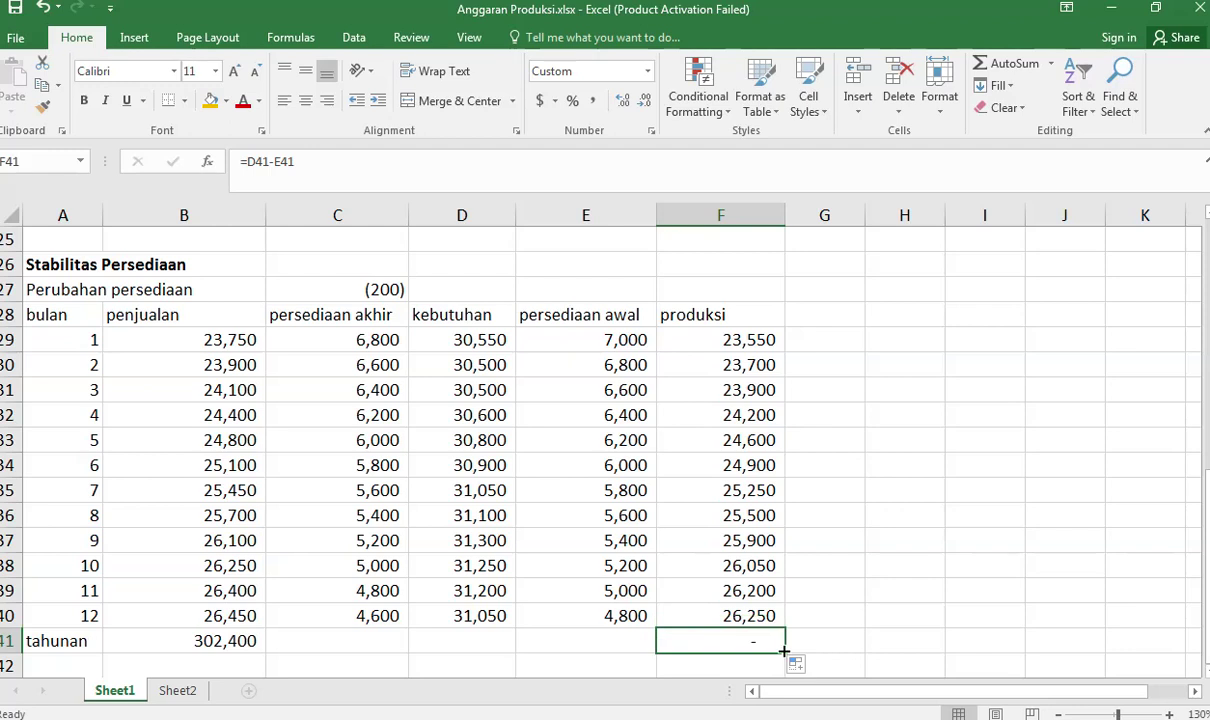
key(F2)
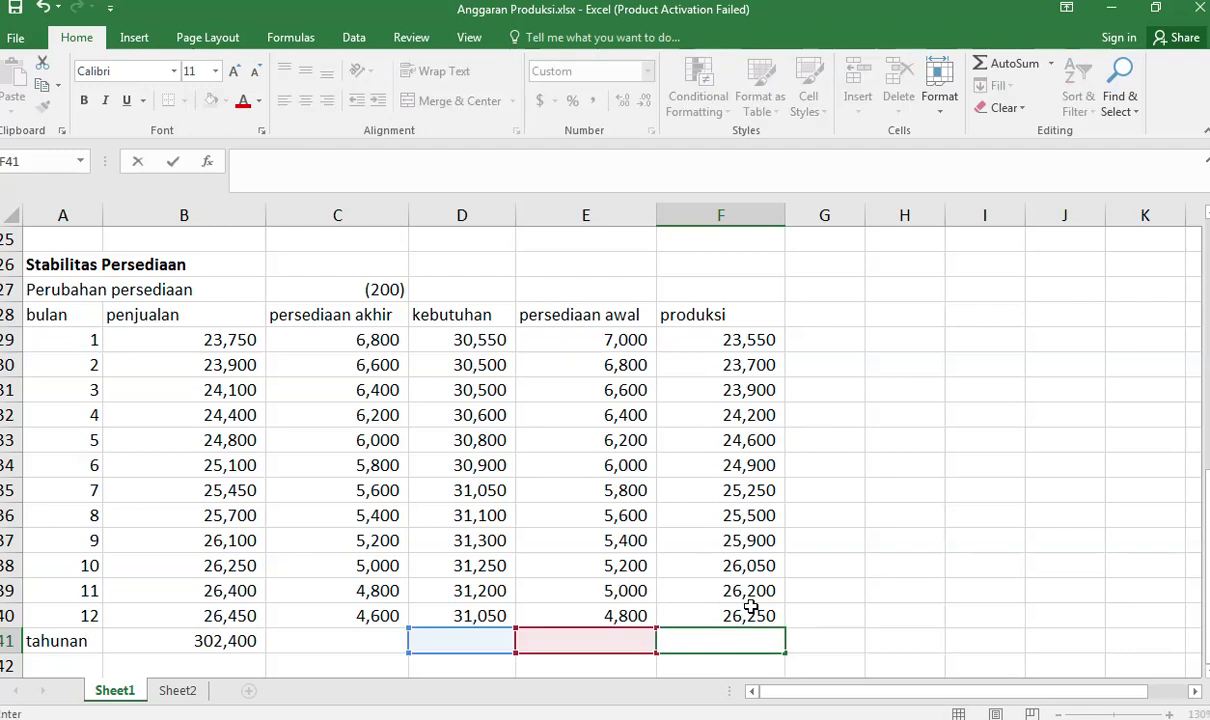
click(566, 614)
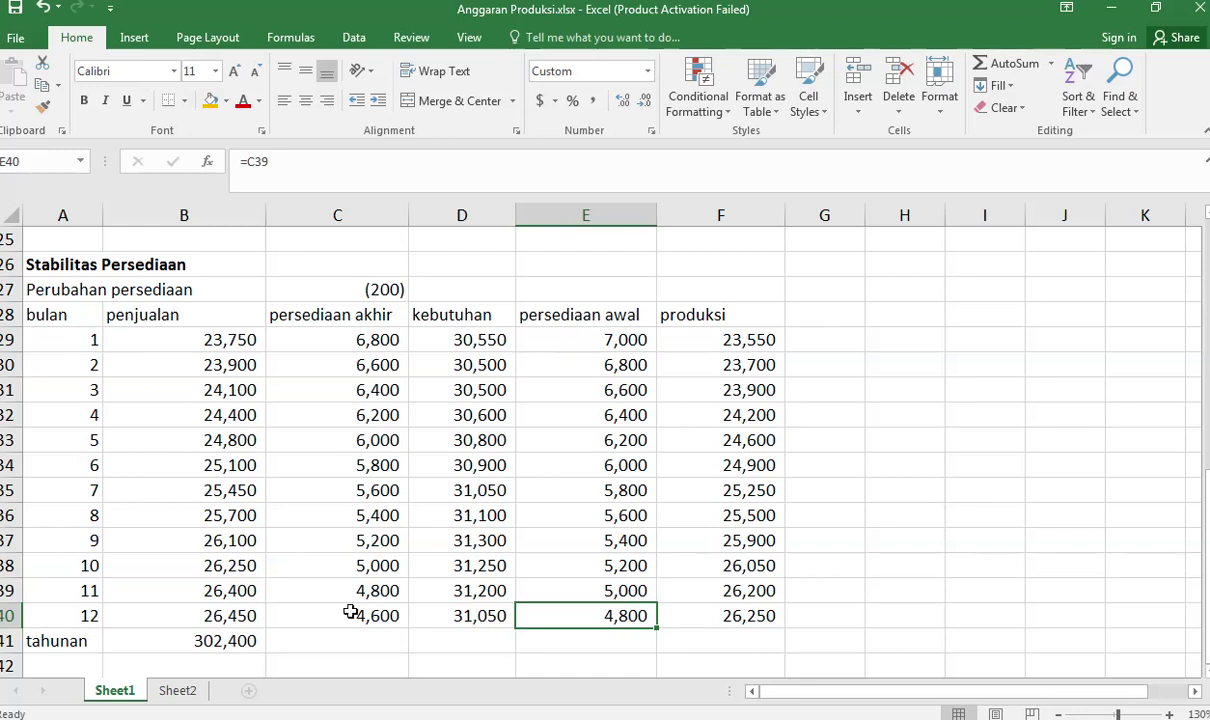
Step: Set the annual "persediaan akhir" in C41 to month 12's closing inventory, with =C40
click(361, 645)
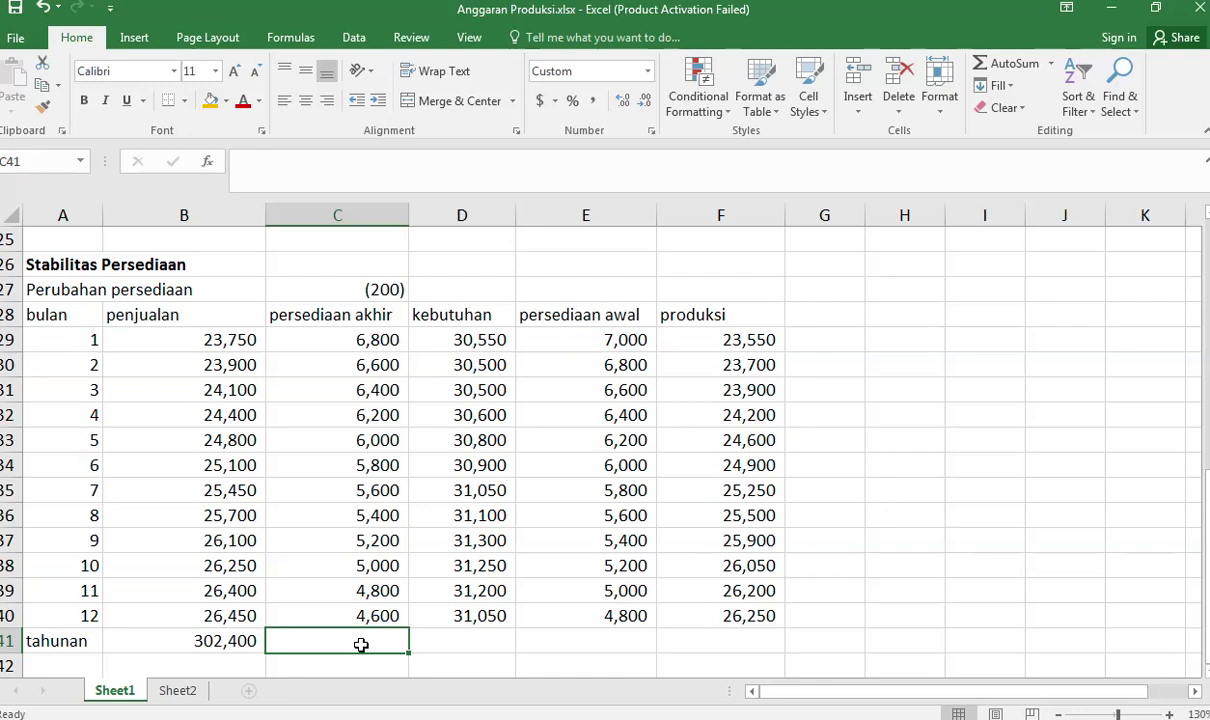
text(=)
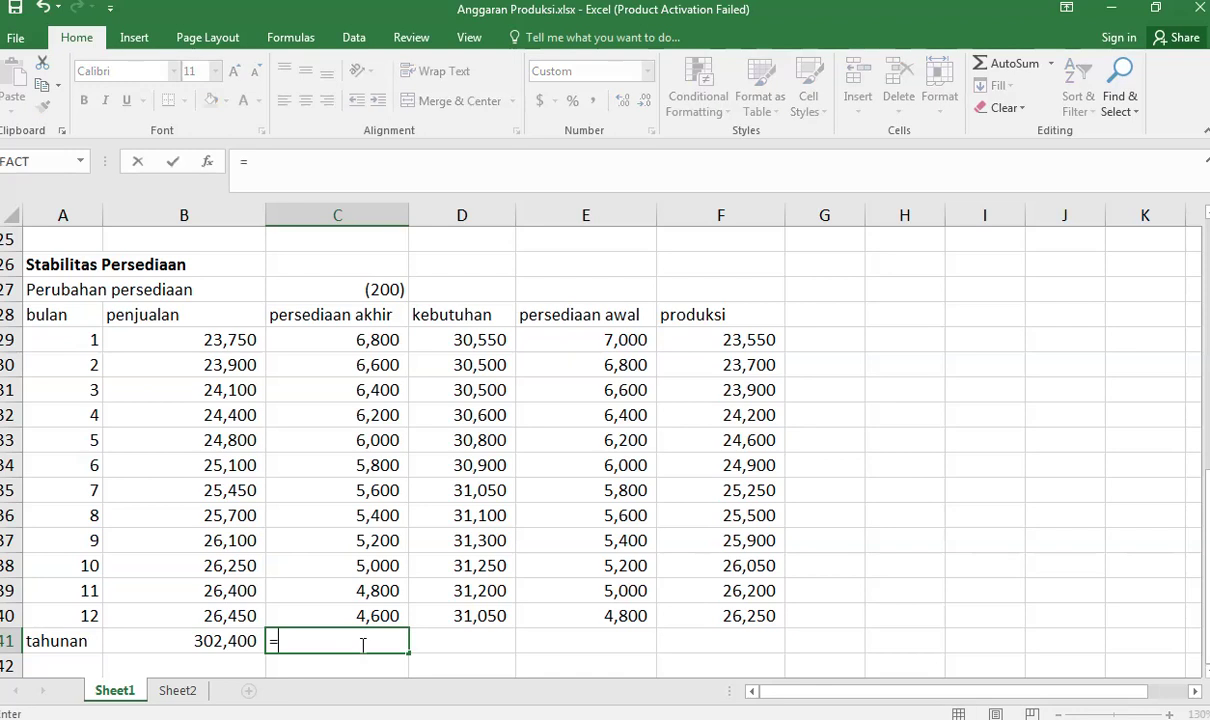
key(Up)
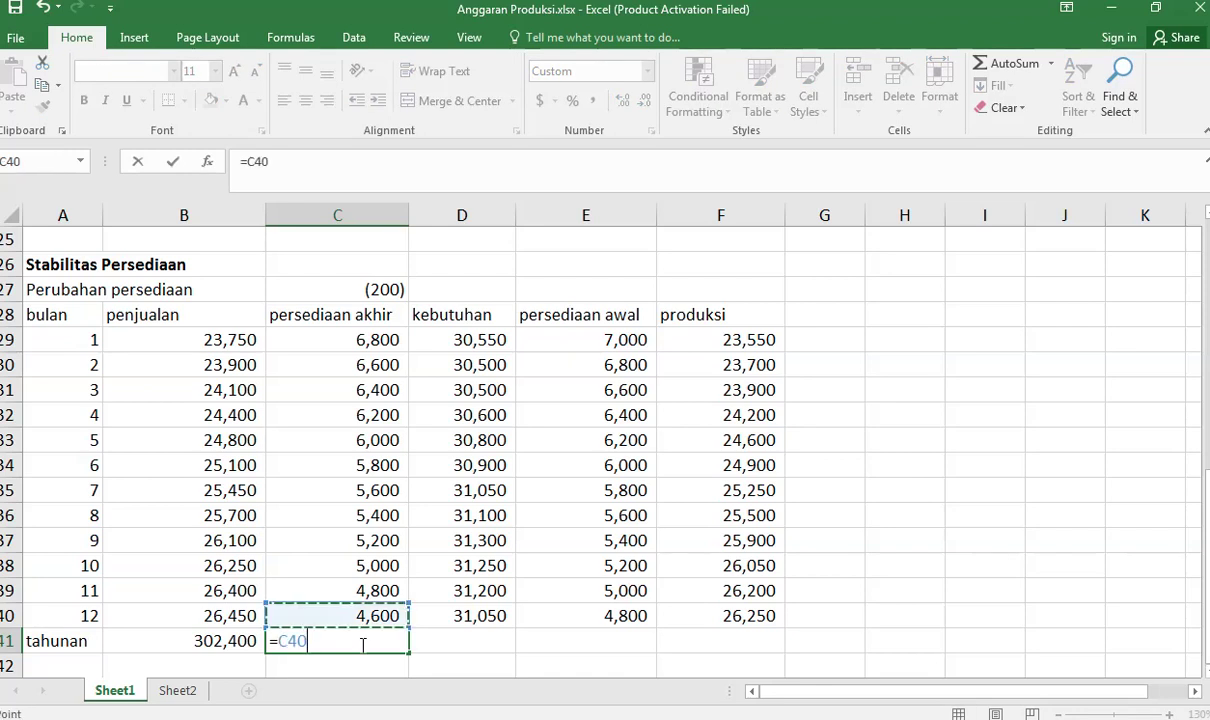
key(Return)
Step: Calculate the annual "kebutuhan" in D41 as annual sales plus closing inventory, with =B41+C41
key(Up)
key(Right)
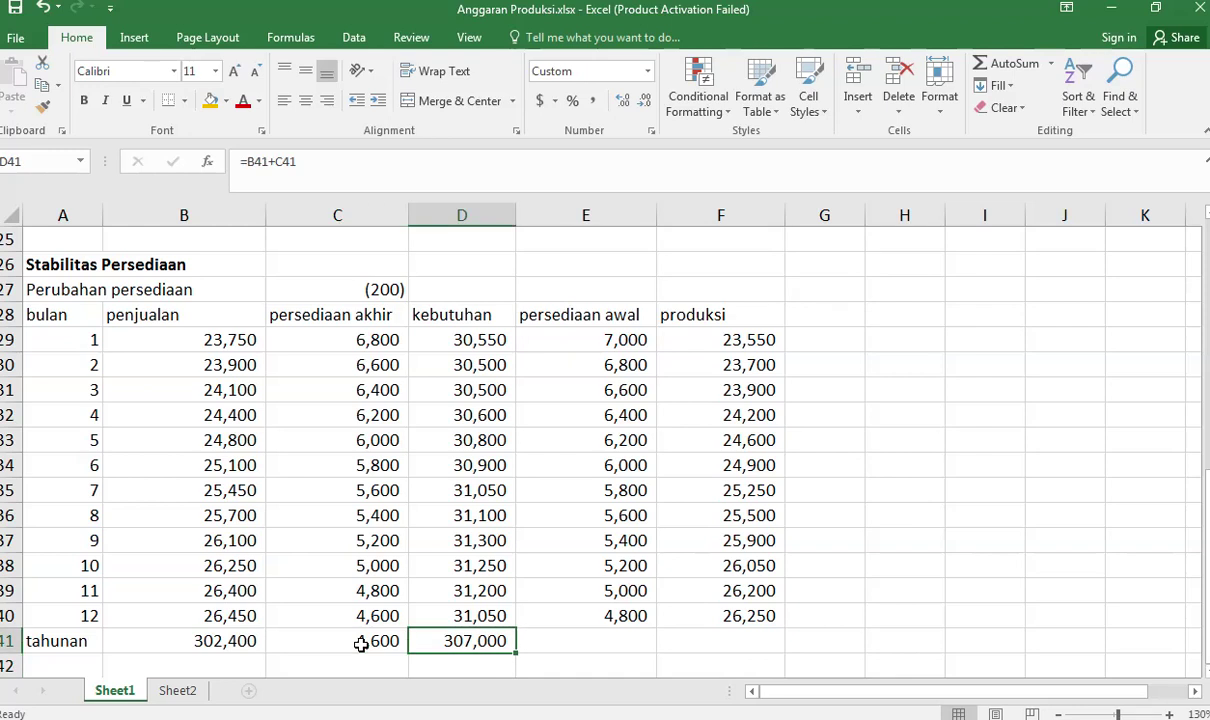
text(=)
key(Left)
key(Left)
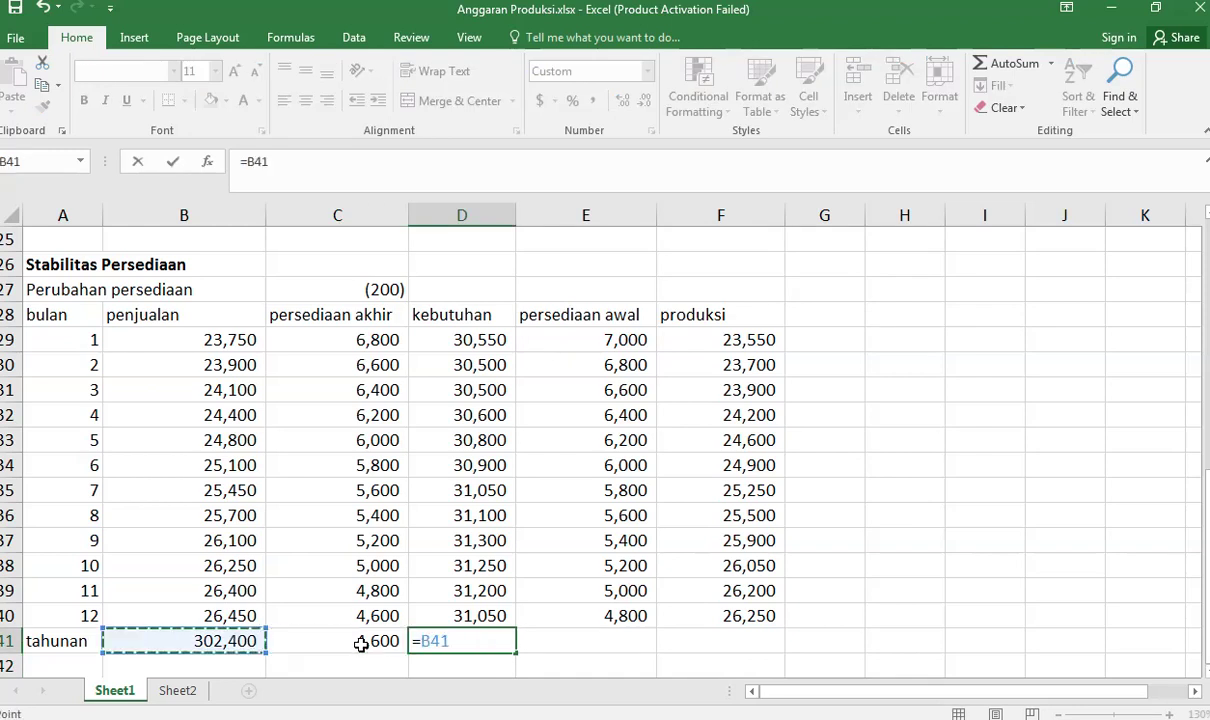
text(+)
key(Left)
key(Return)
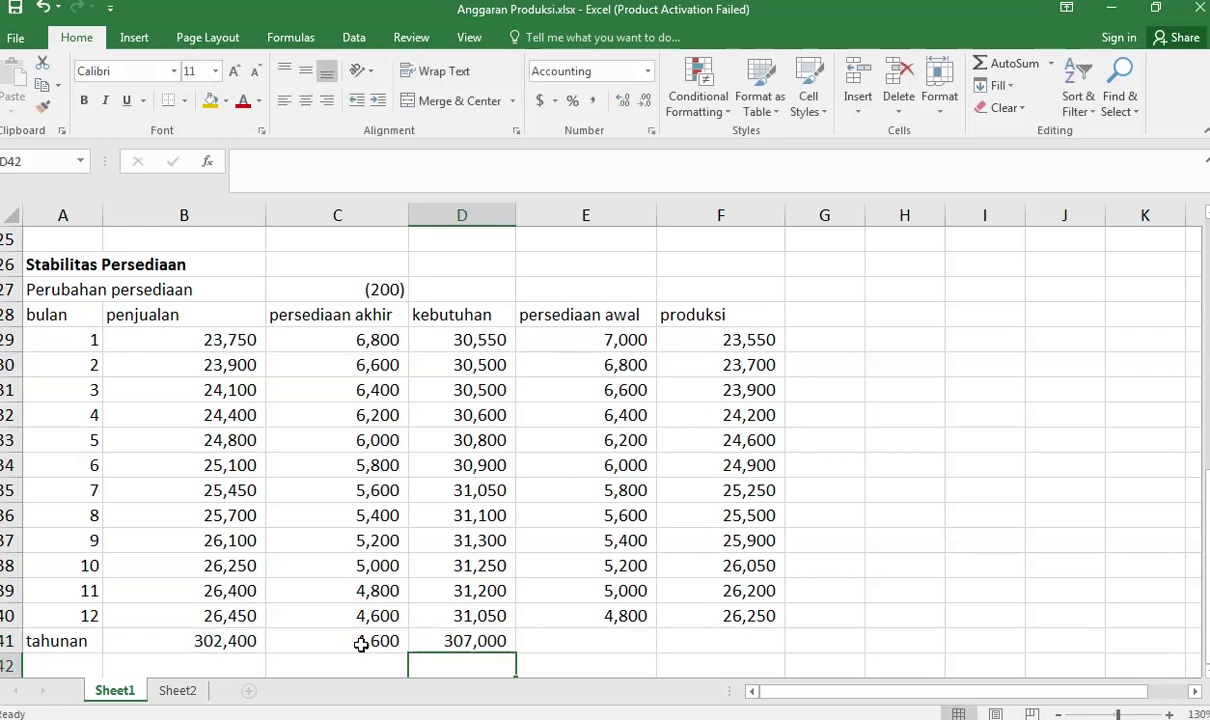
Step: Set the annual "persediaan awal" in E41 to the first month's opening inventory with =E29, and check the annual "produksi" formula in F41
key(Up)
key(Right)
text(=)
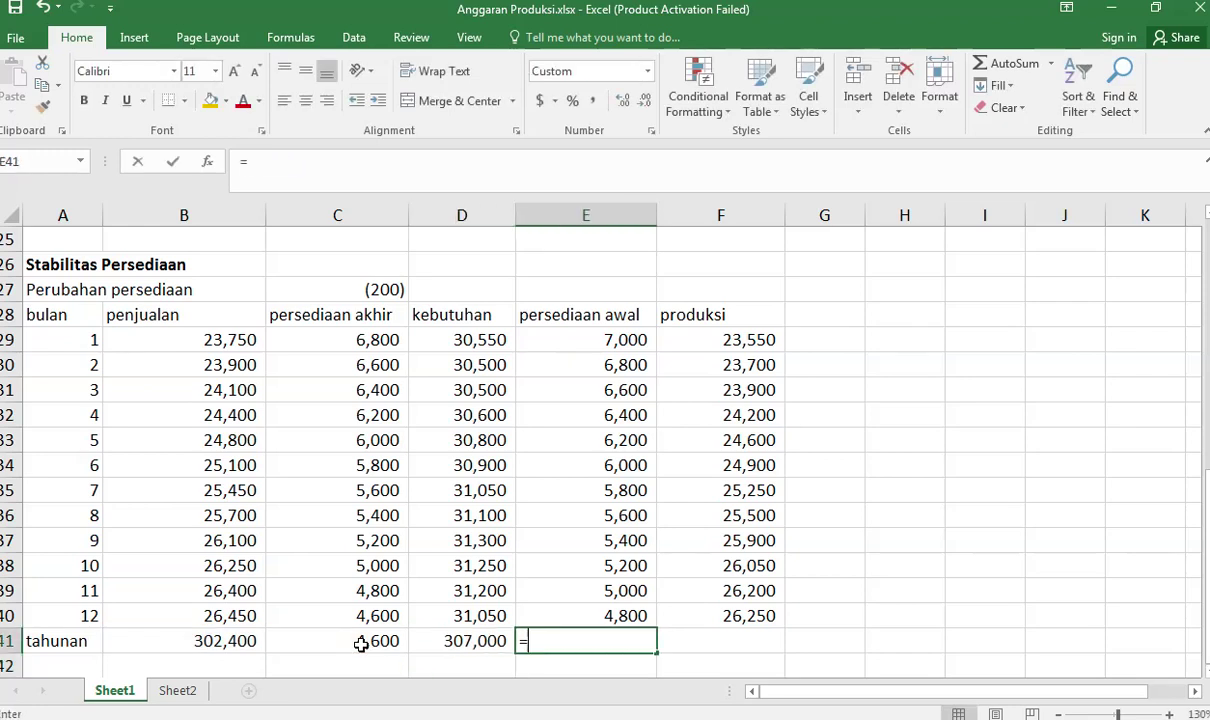
click(621, 340)
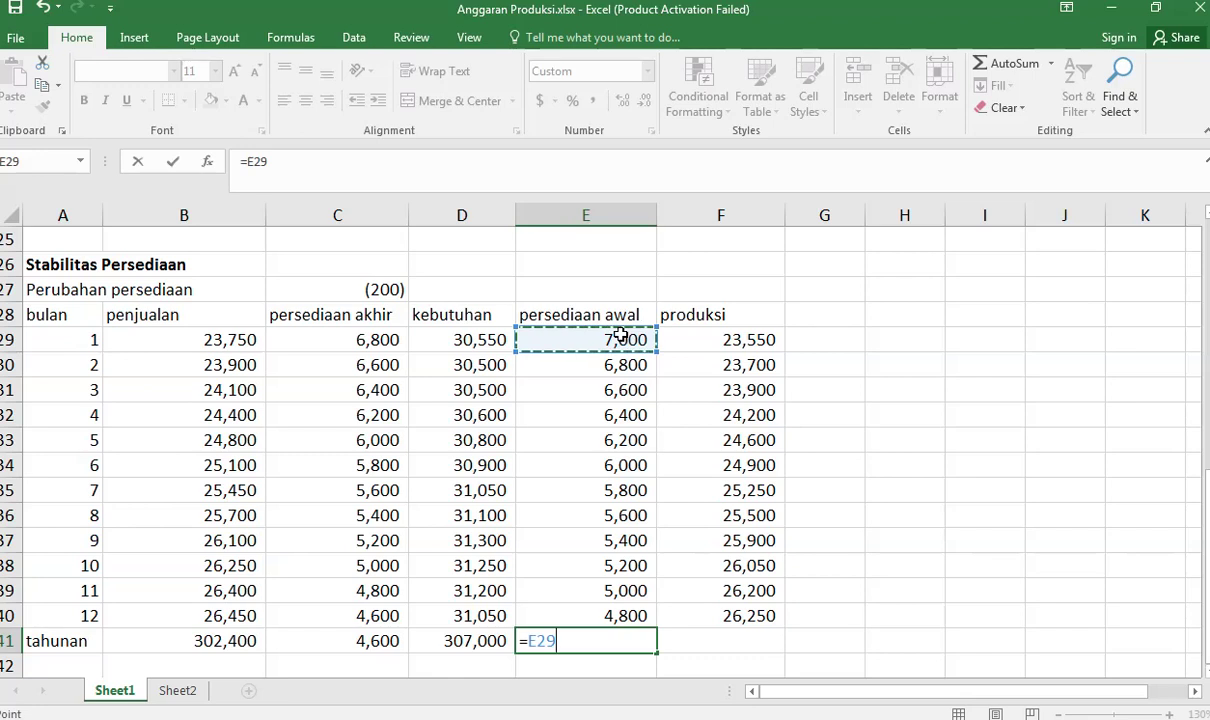
key(Return)
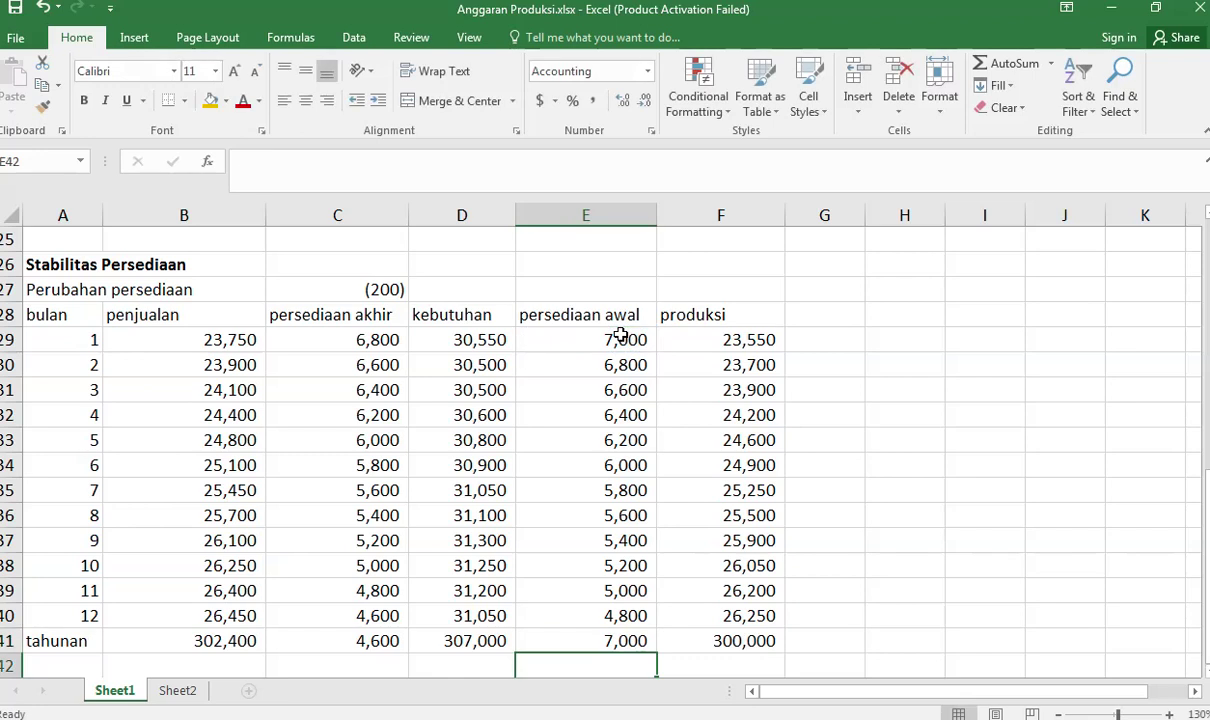
click(767, 638)
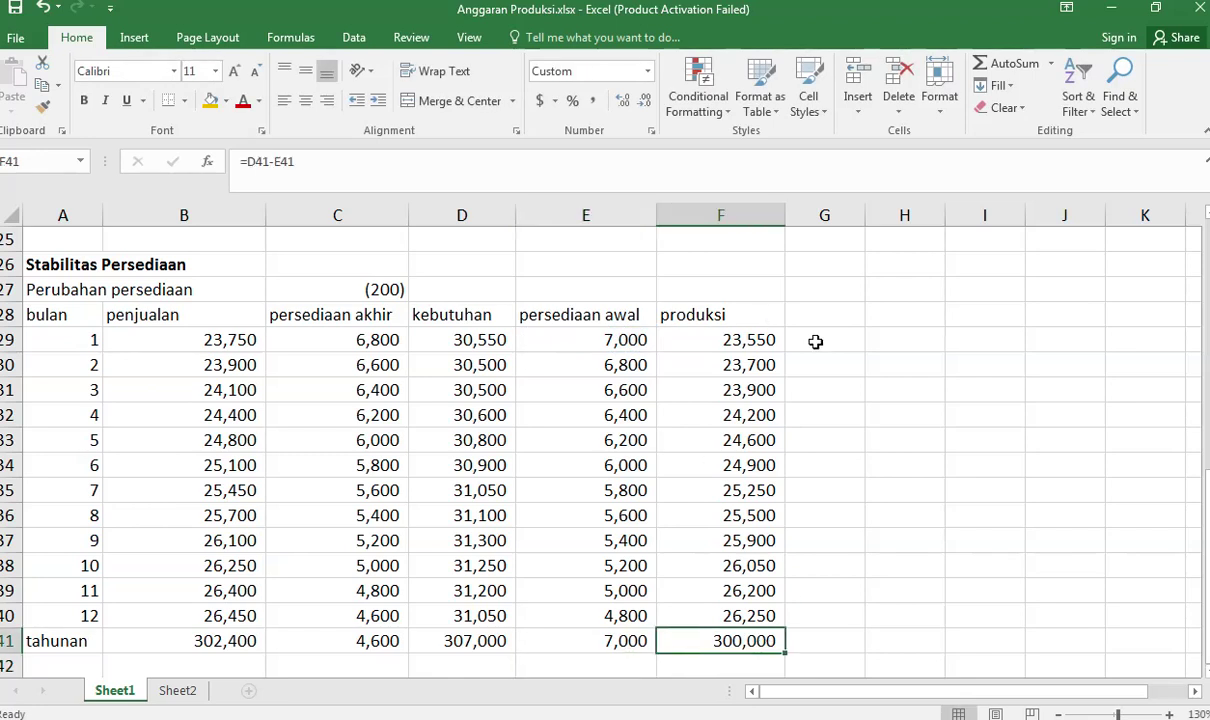